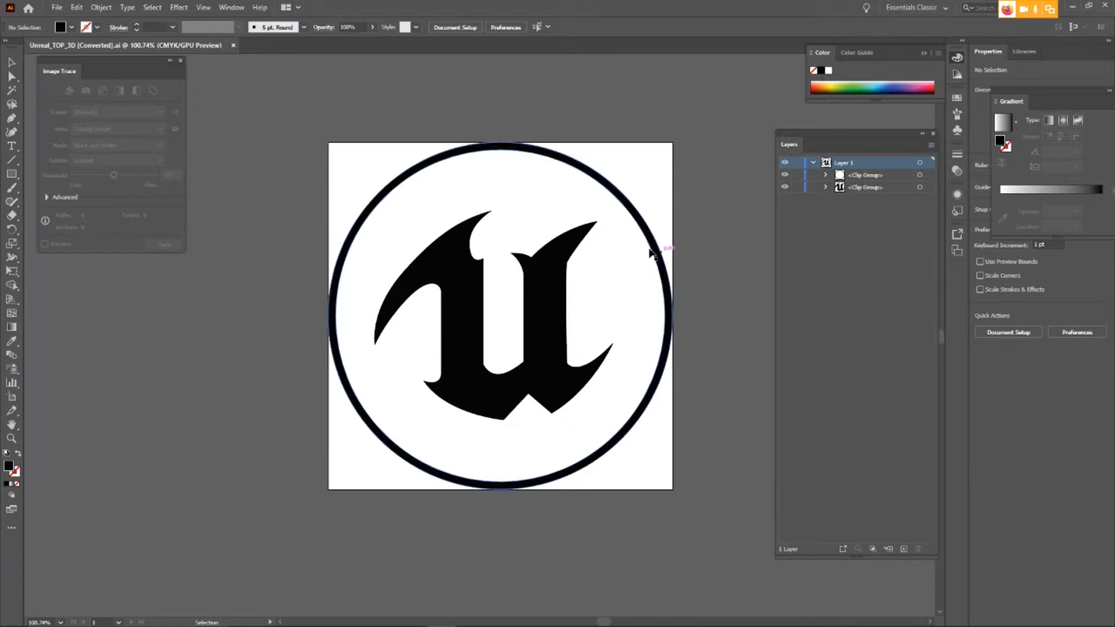
{"action": "mouse_move", "coordinate": [270, 624]}
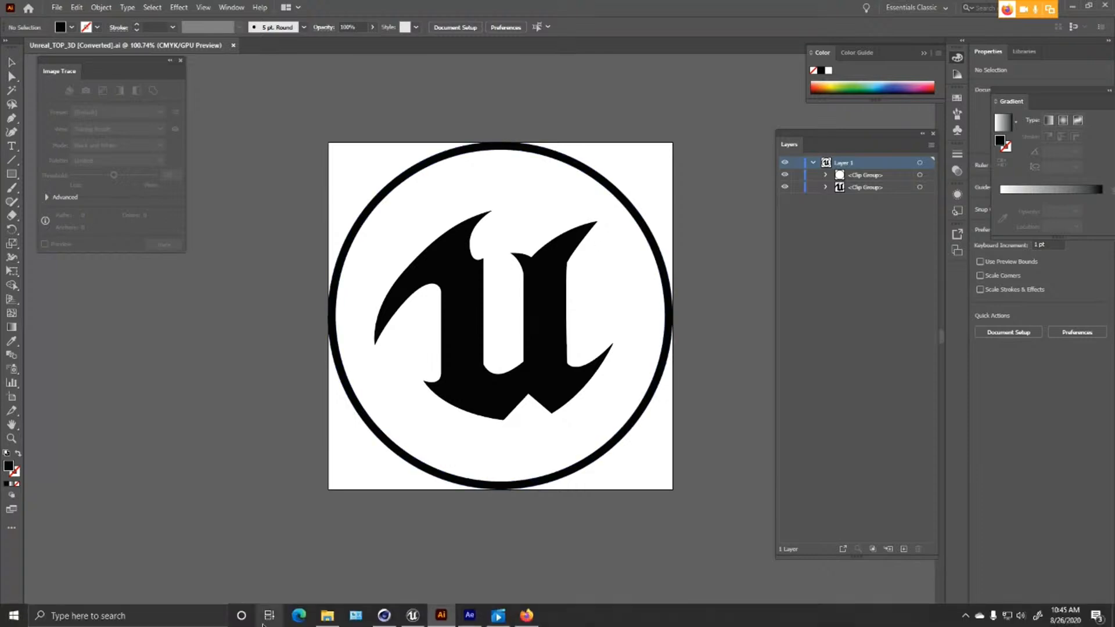
{"action": "left_click", "coordinate": [384, 616]}
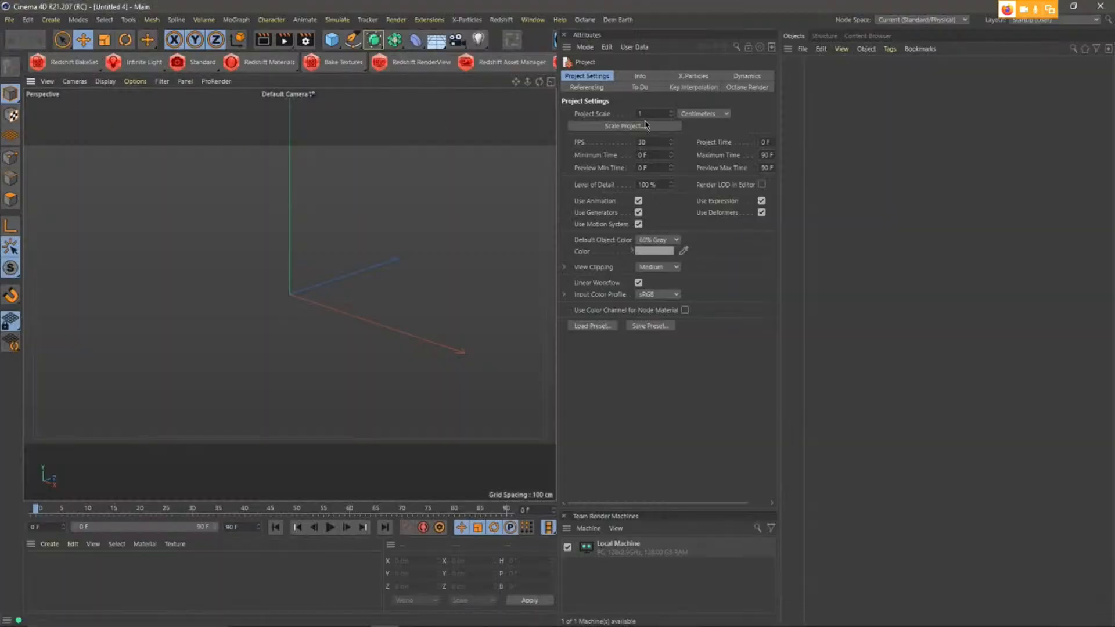
{"action": "left_click", "coordinate": [442, 615]}
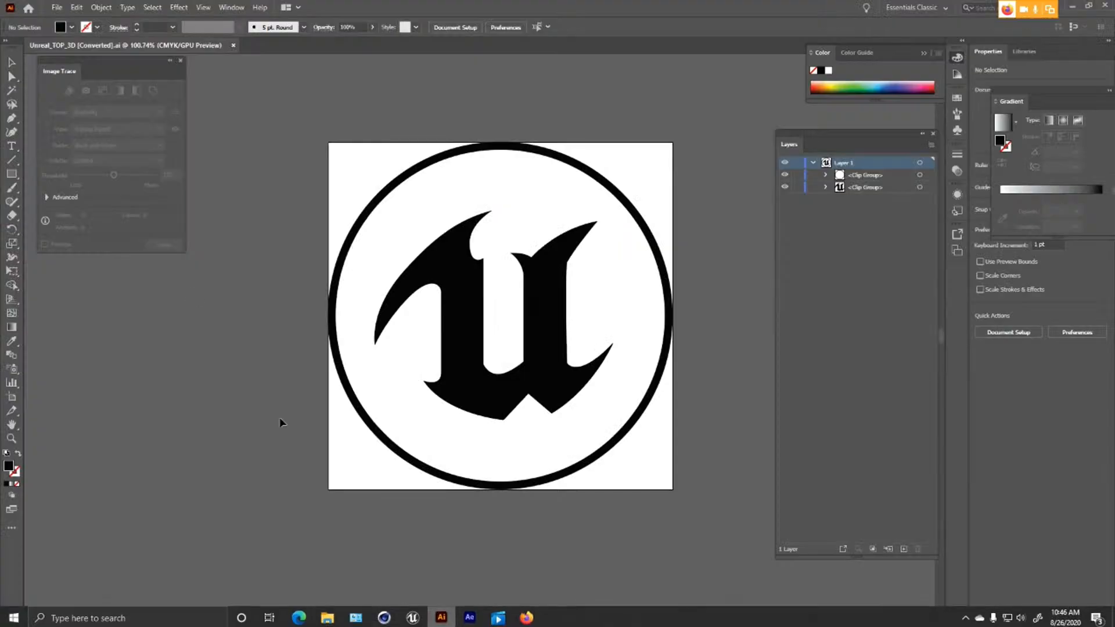
Save the logo document as Unreal_TOP_3D in Adobe Illustrator format in the AI folder of BorisFX Siggraph.
{"action": "left_click", "coordinate": [56, 7]}
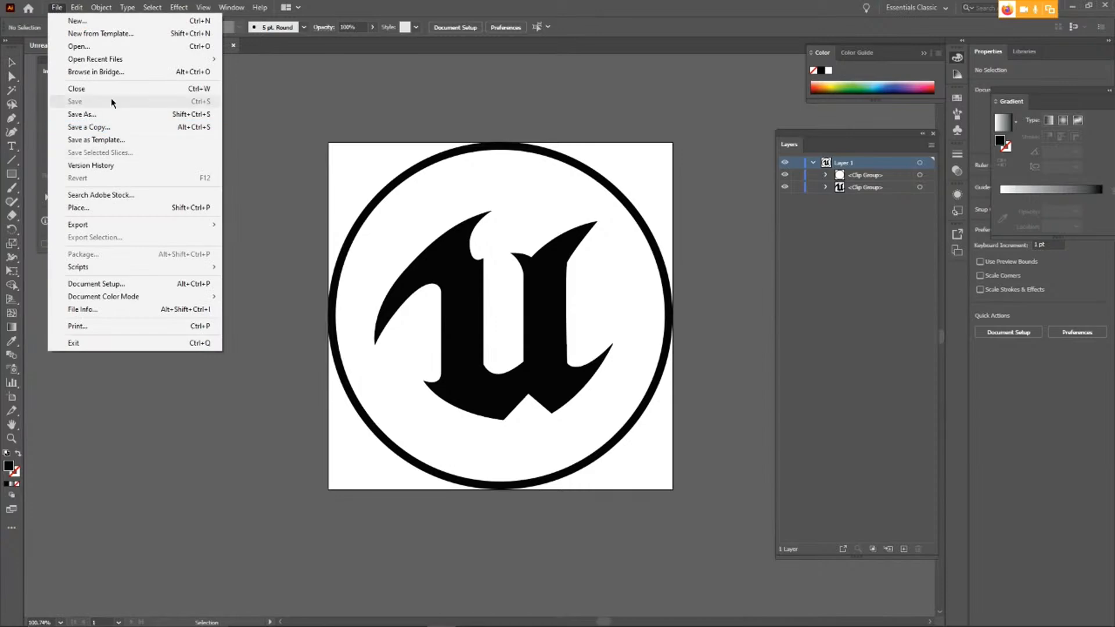
{"action": "left_click", "coordinate": [126, 115]}
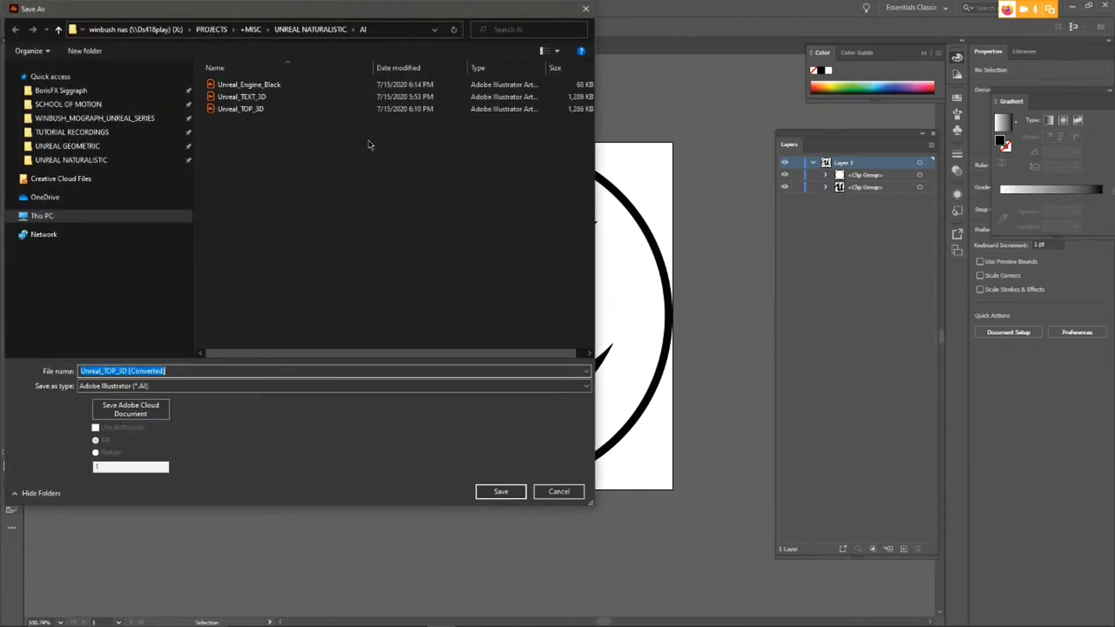
{"action": "left_click", "coordinate": [61, 91]}
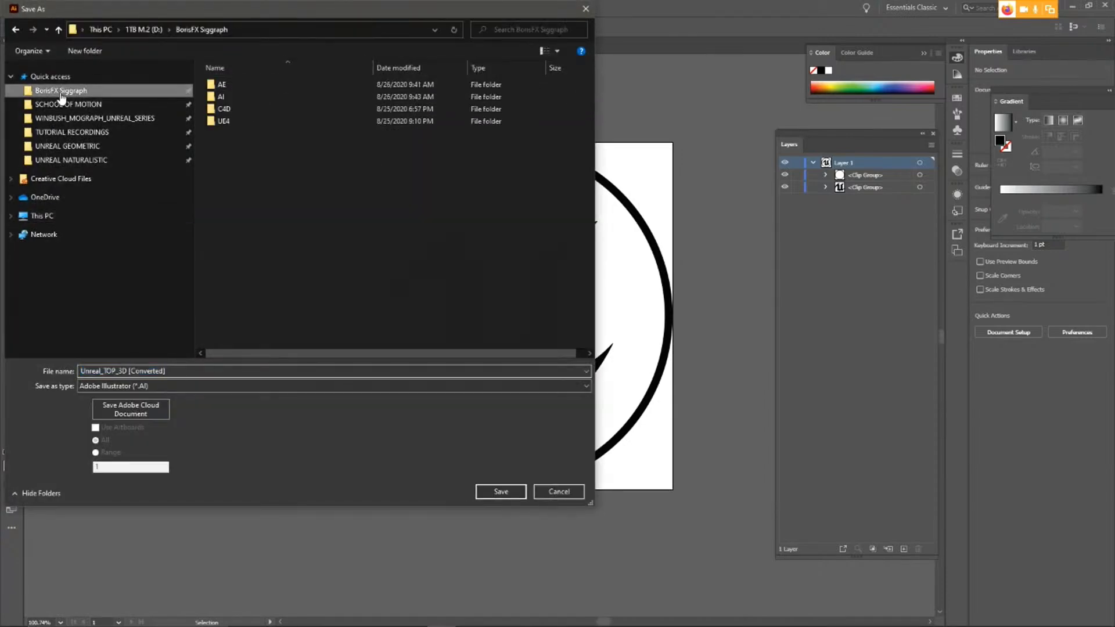
{"action": "double_click", "coordinate": [247, 97]}
{"action": "double_click", "coordinate": [182, 370]}
{"action": "left_click", "coordinate": [186, 370]}
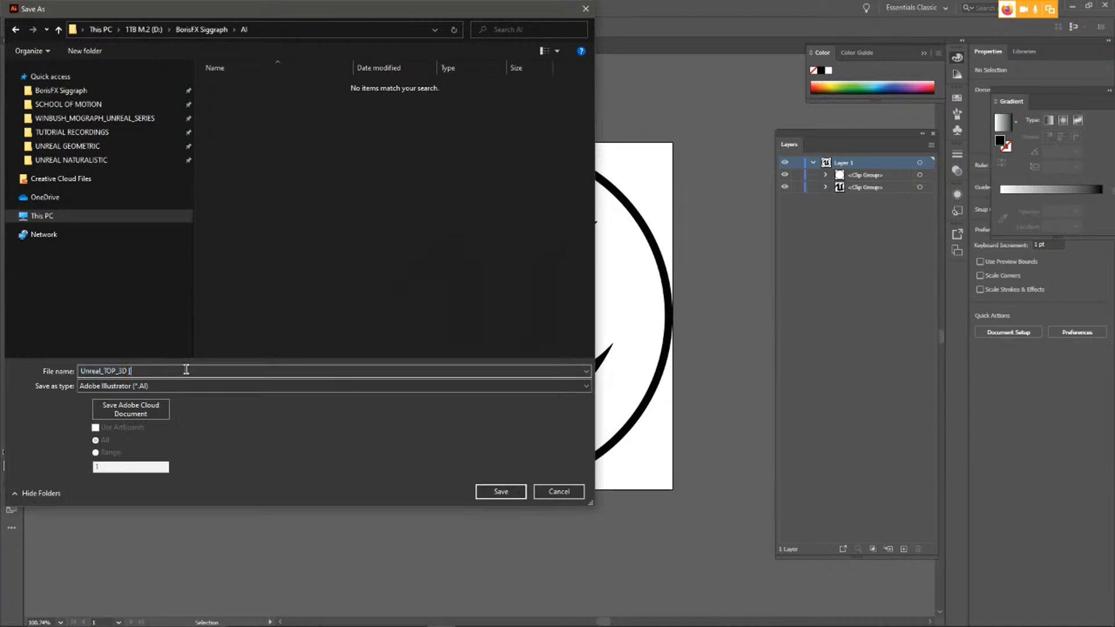
{"action": "left_click", "coordinate": [498, 491]}
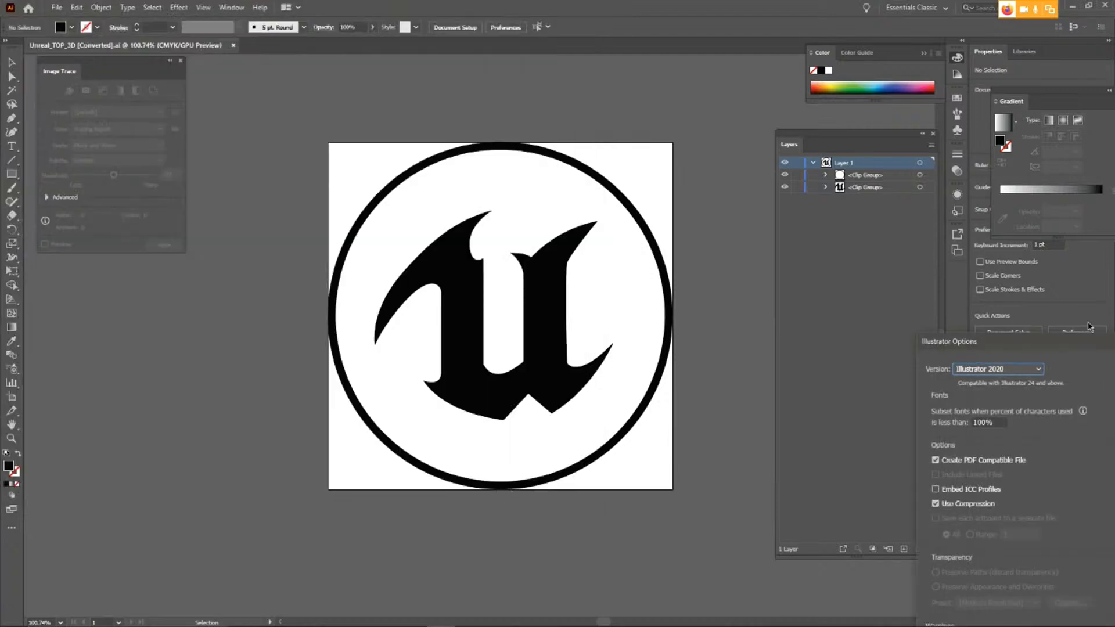
Set the saved file's version to Illustrator 8 and accept saving in the older format.
{"action": "left_click_drag", "start_coordinate": [1072, 349], "coordinate": [474, 147]}
{"action": "left_click", "coordinate": [430, 168]}
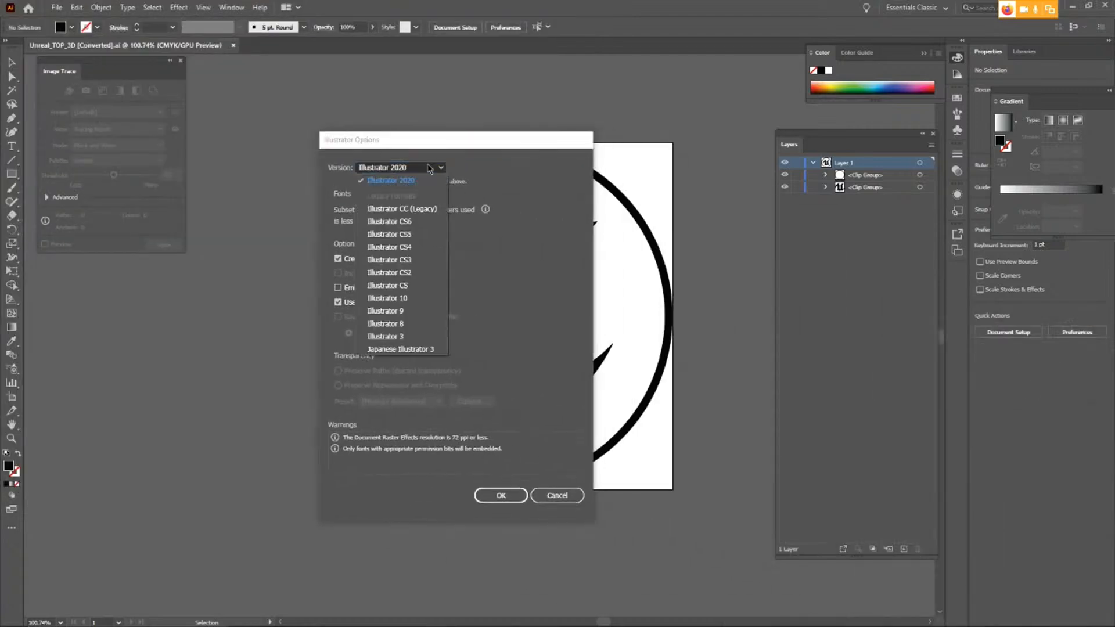
{"action": "left_click", "coordinate": [394, 324]}
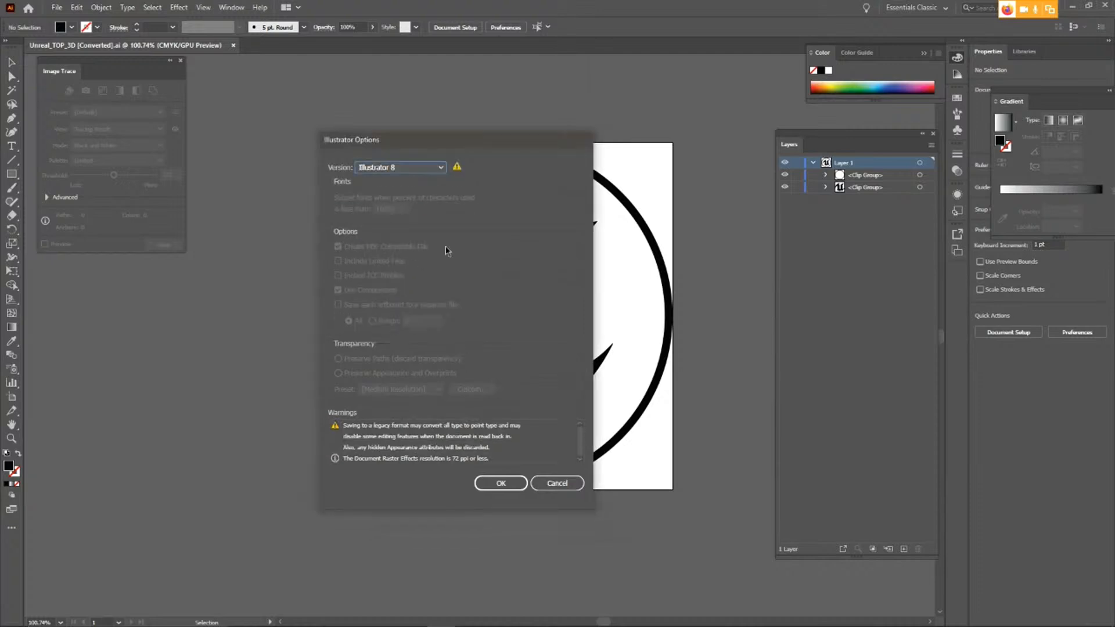
{"action": "left_click", "coordinate": [503, 487]}
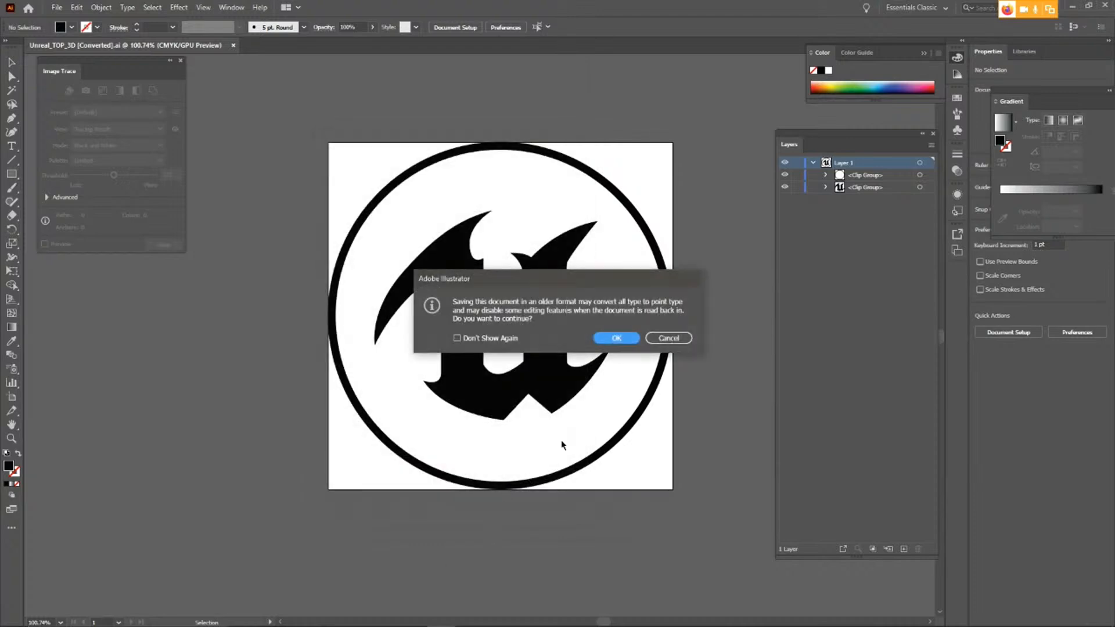
{"action": "left_click", "coordinate": [616, 338]}
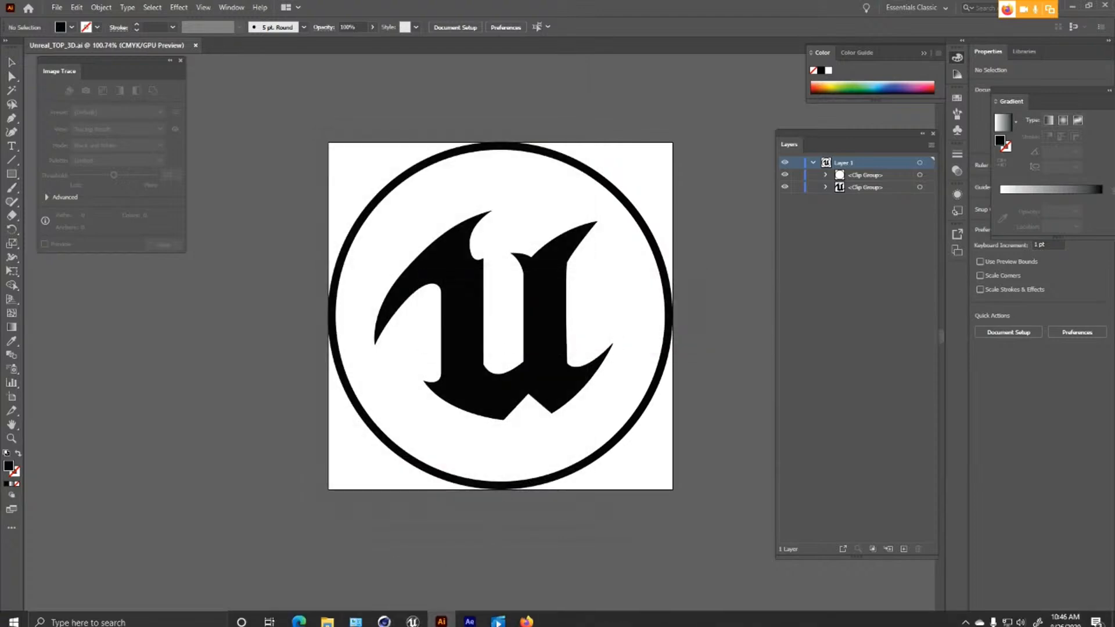
Switch to Cinema 4D and import Unreal_TOP_3D from the BorisFX Siggraph AI folder with the default Illustrator import settings.
{"action": "left_click", "coordinate": [393, 616]}
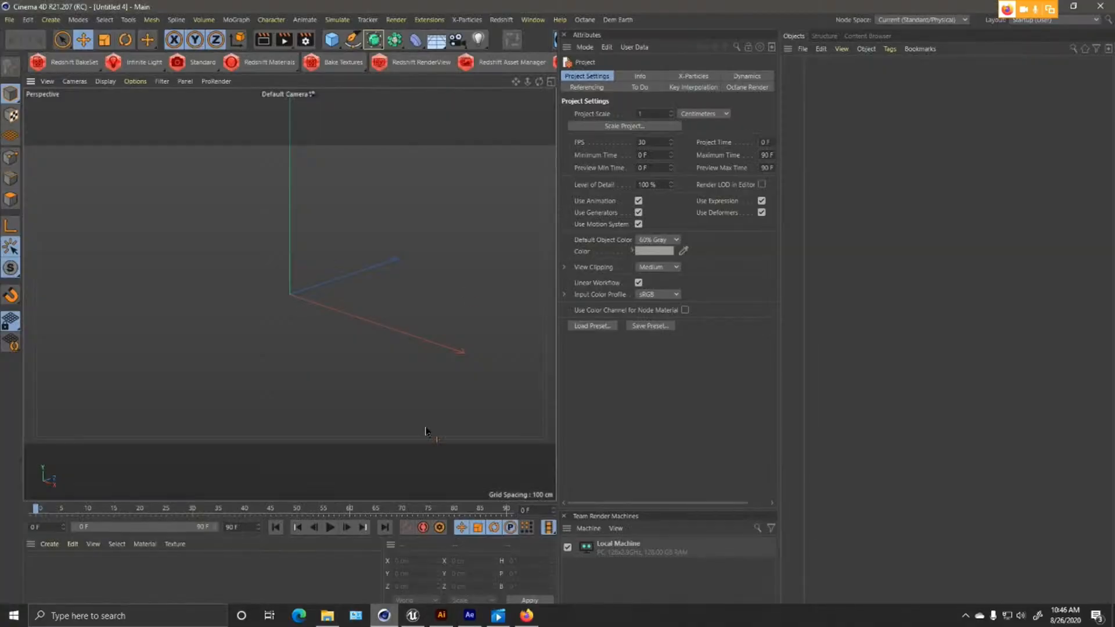
{"action": "left_click", "coordinate": [806, 50]}
{"action": "left_click", "coordinate": [809, 69]}
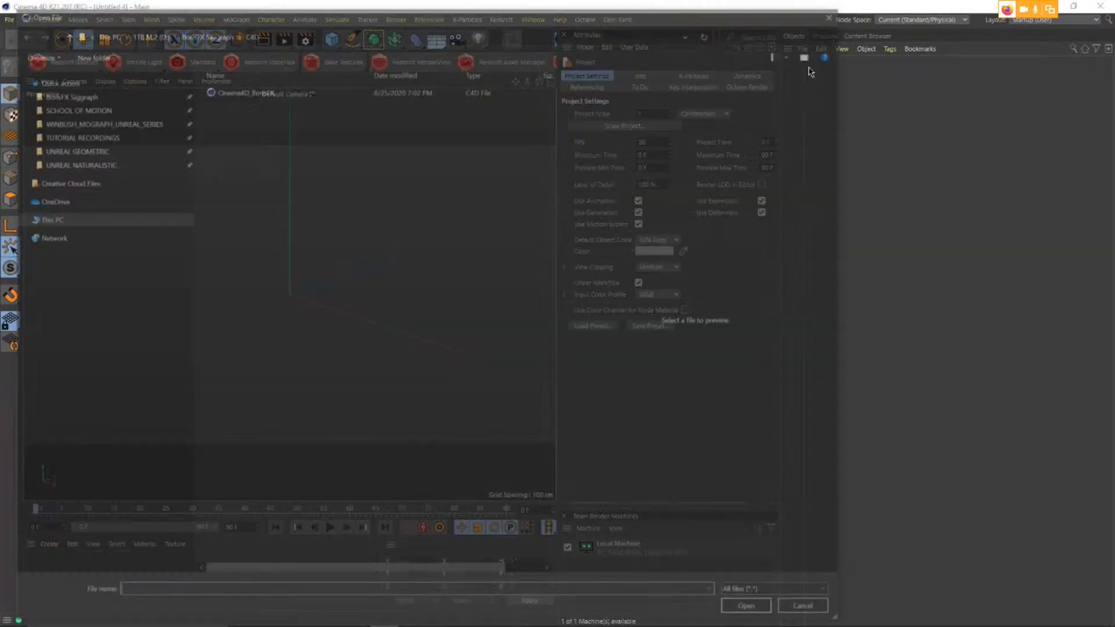
{"action": "left_click", "coordinate": [200, 29]}
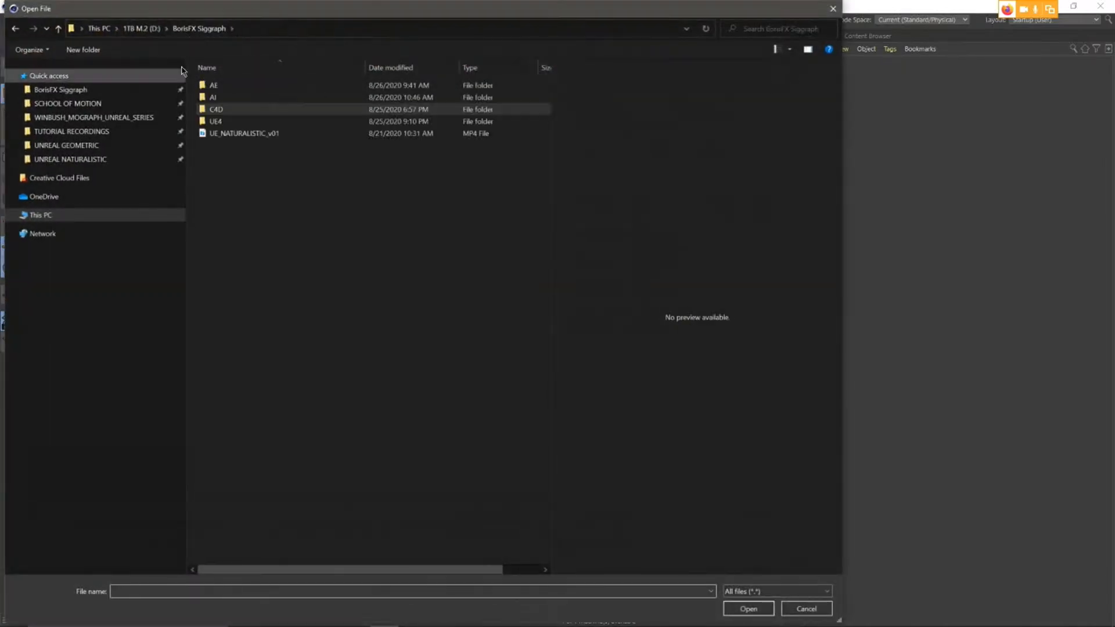
{"action": "double_click", "coordinate": [214, 98]}
{"action": "left_click", "coordinate": [244, 86]}
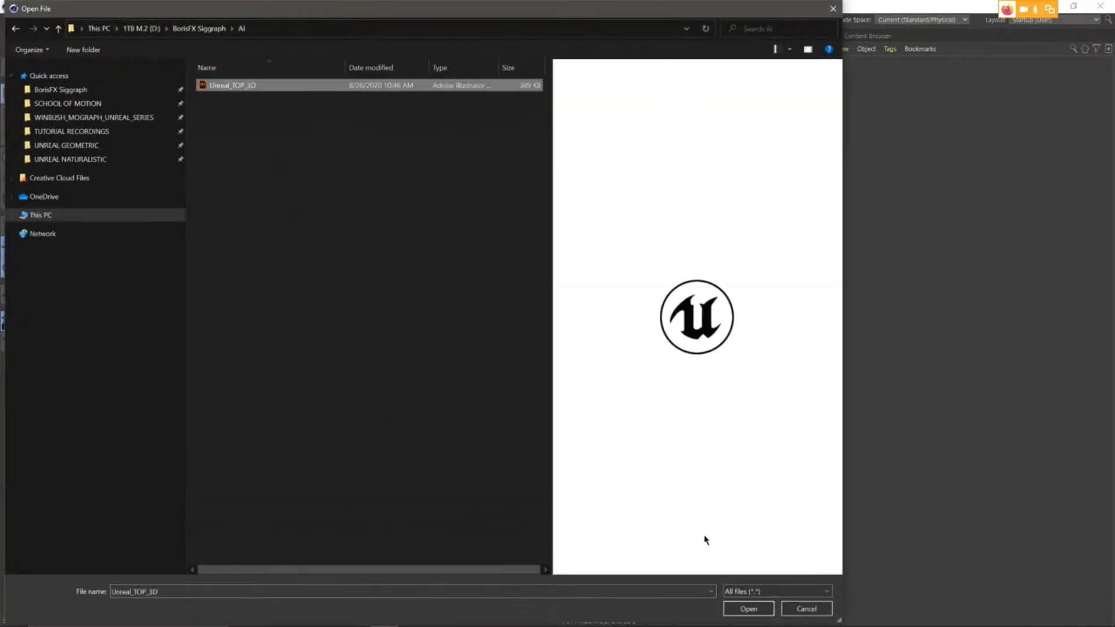
{"action": "left_click", "coordinate": [748, 609]}
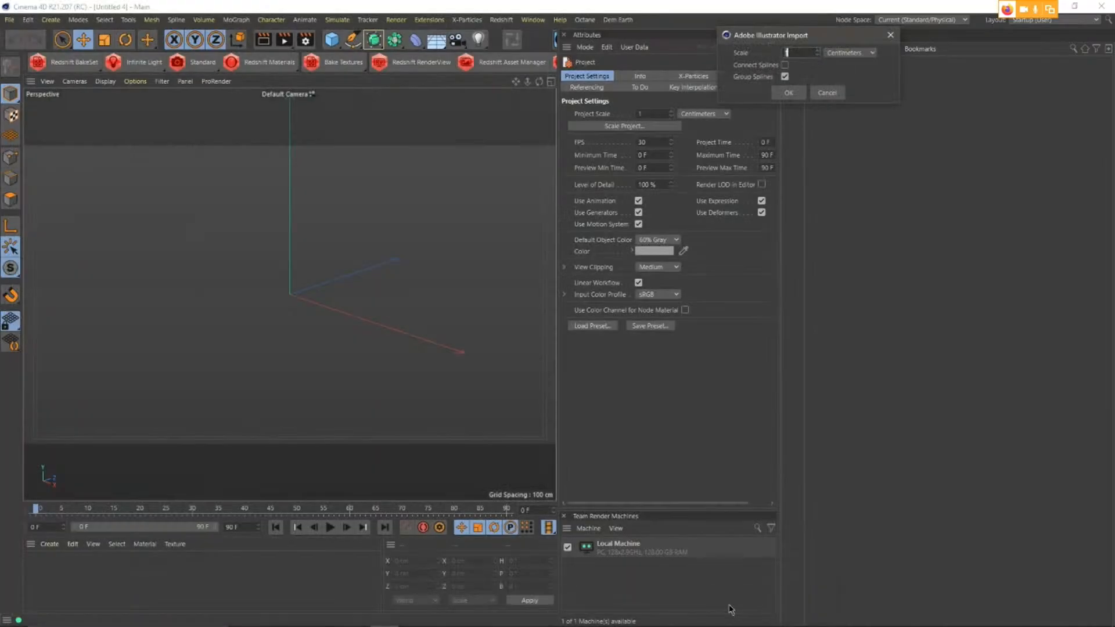
{"action": "left_click", "coordinate": [787, 94]}
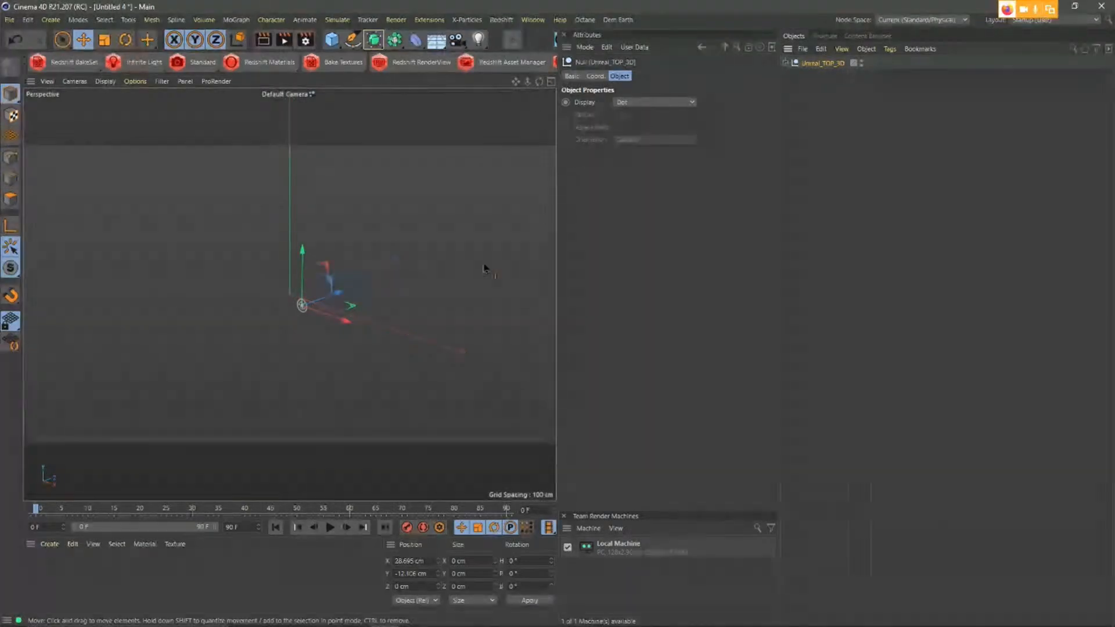
Switch the interface to the Startup layout to get a larger viewport.
{"action": "left_click_drag", "start_coordinate": [639, 510], "coordinate": [643, 473]}
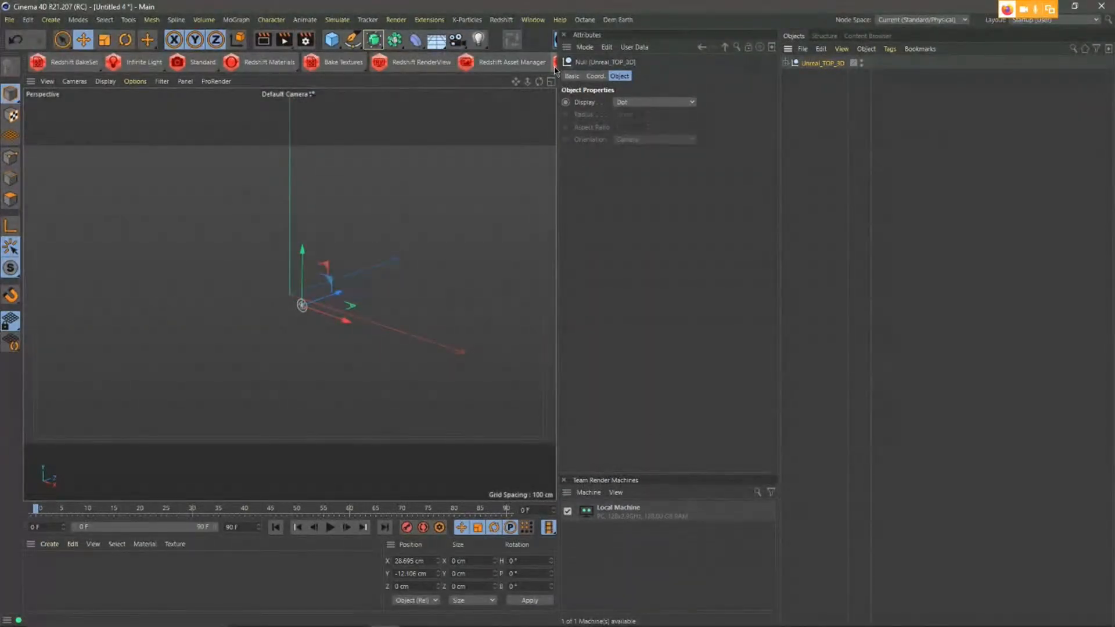
{"action": "left_click_drag", "start_coordinate": [556, 68], "coordinate": [629, 78]}
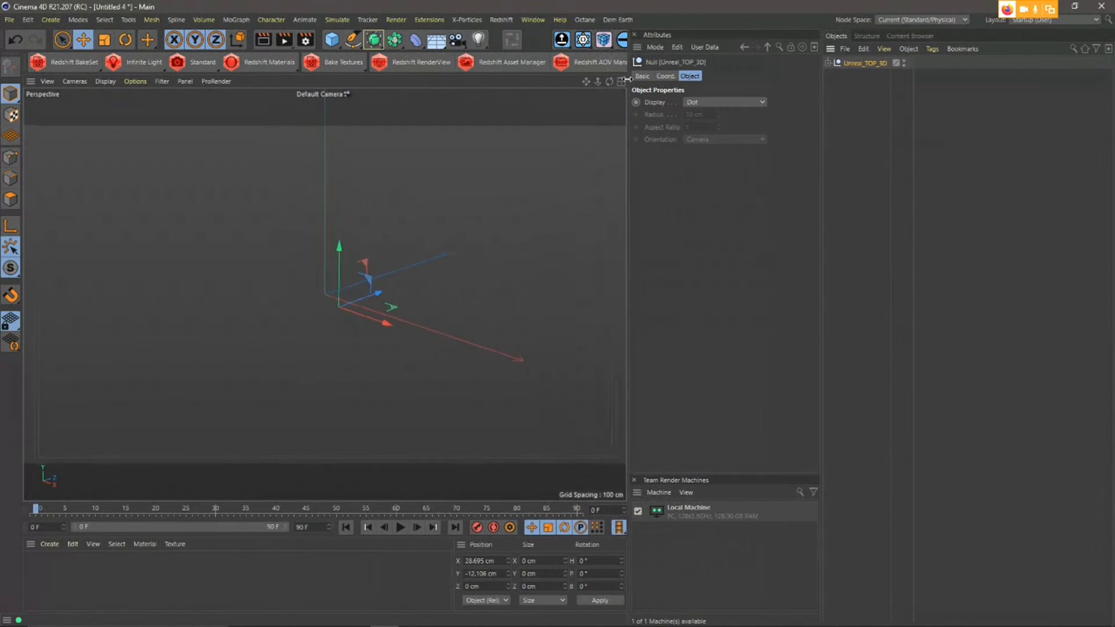
{"action": "left_click", "coordinate": [868, 36]}
{"action": "left_click", "coordinate": [838, 36]}
{"action": "left_click", "coordinate": [1048, 19]}
{"action": "left_click", "coordinate": [1054, 134]}
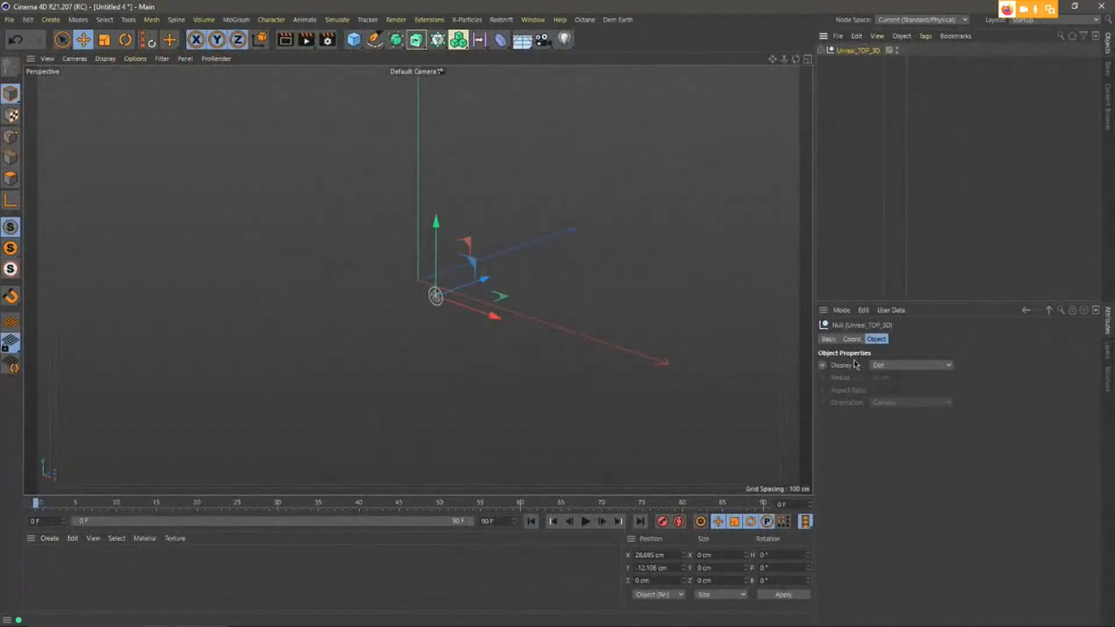
Set the X and Y position of the Unreal_TOP_3D null to 0 cm.
{"action": "left_click", "coordinate": [852, 339]}
{"action": "left_click", "coordinate": [855, 365]}
{"action": "type", "text": "0"}
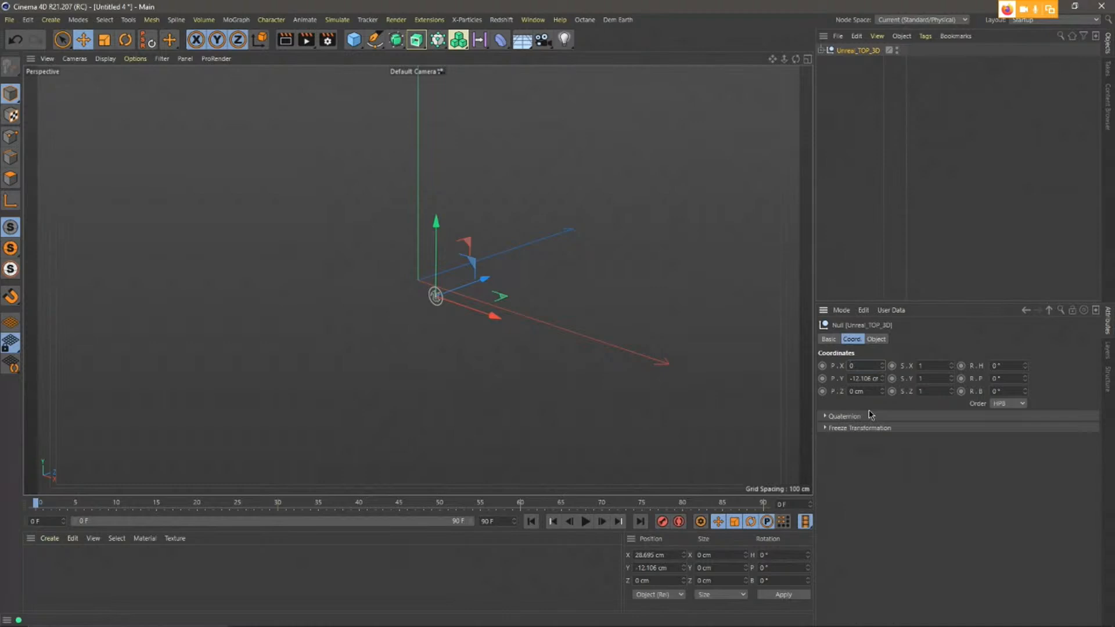
{"action": "key", "text": "Tab"}
{"action": "type", "text": "0"}
{"action": "key", "text": "Return"}
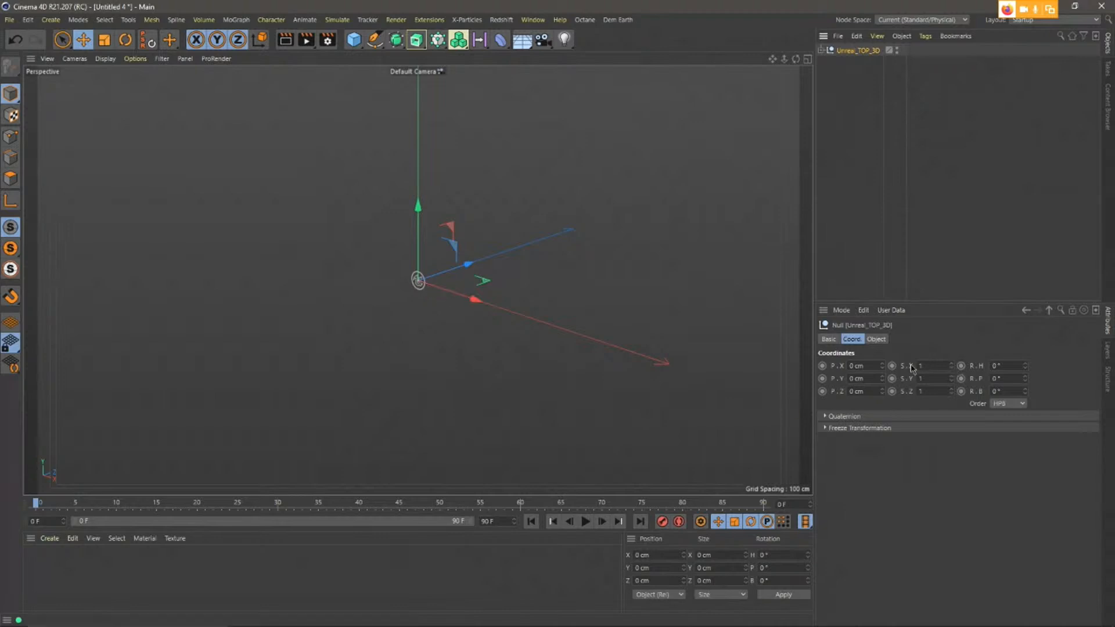
Set the X and Y scale of the Unreal_TOP_3D null to 17.
{"action": "left_click", "coordinate": [930, 366]}
{"action": "type", "text": "17"}
{"action": "key", "text": "Return"}
{"action": "left_click", "coordinate": [932, 378]}
{"action": "type", "text": "17"}
{"action": "key", "text": "Return"}
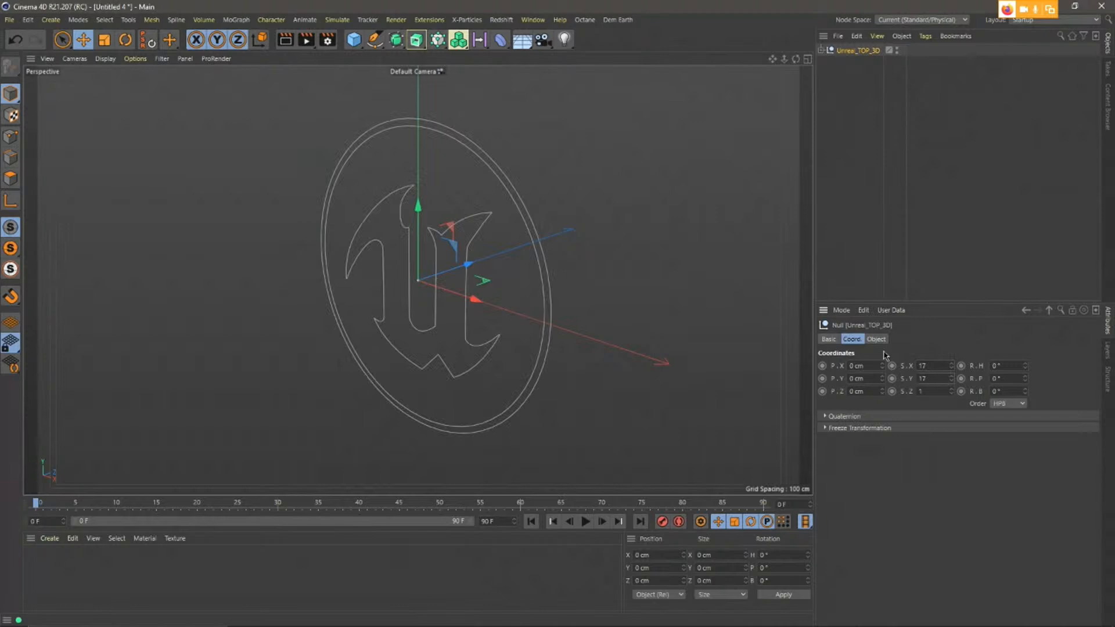
Expand the Unreal_TOP_3D hierarchy and move Path 1, Path 3 and Path 4 out of the null to the root level.
{"action": "left_click", "coordinate": [820, 51]}
{"action": "left_click", "coordinate": [827, 96]}
{"action": "left_click", "coordinate": [834, 109]}
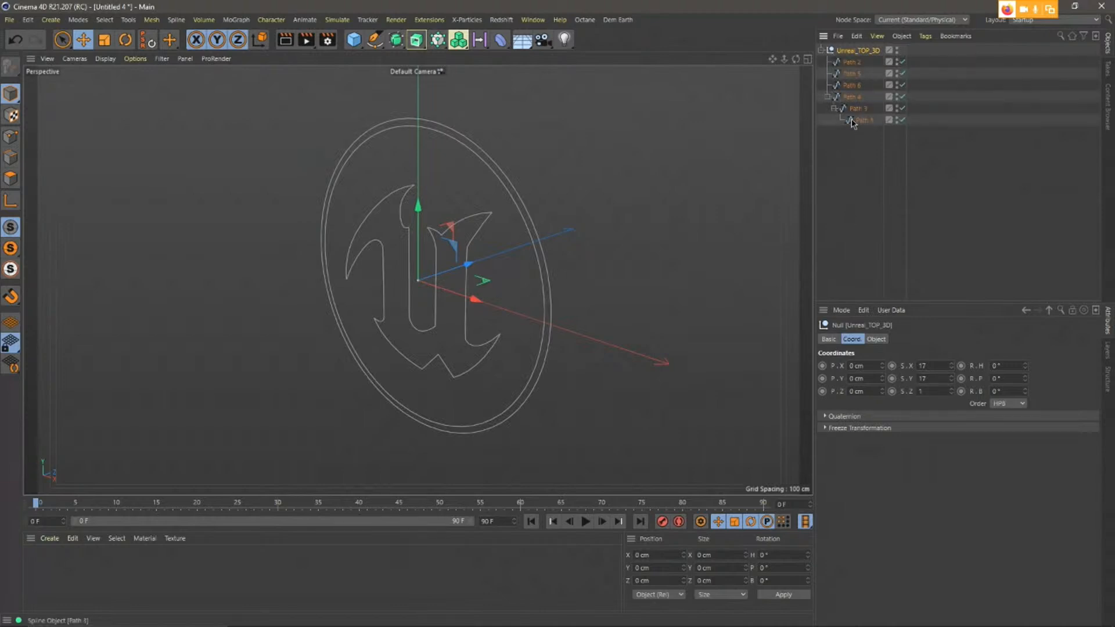
{"action": "left_click", "coordinate": [852, 122]}
{"action": "left_click", "coordinate": [853, 98]}
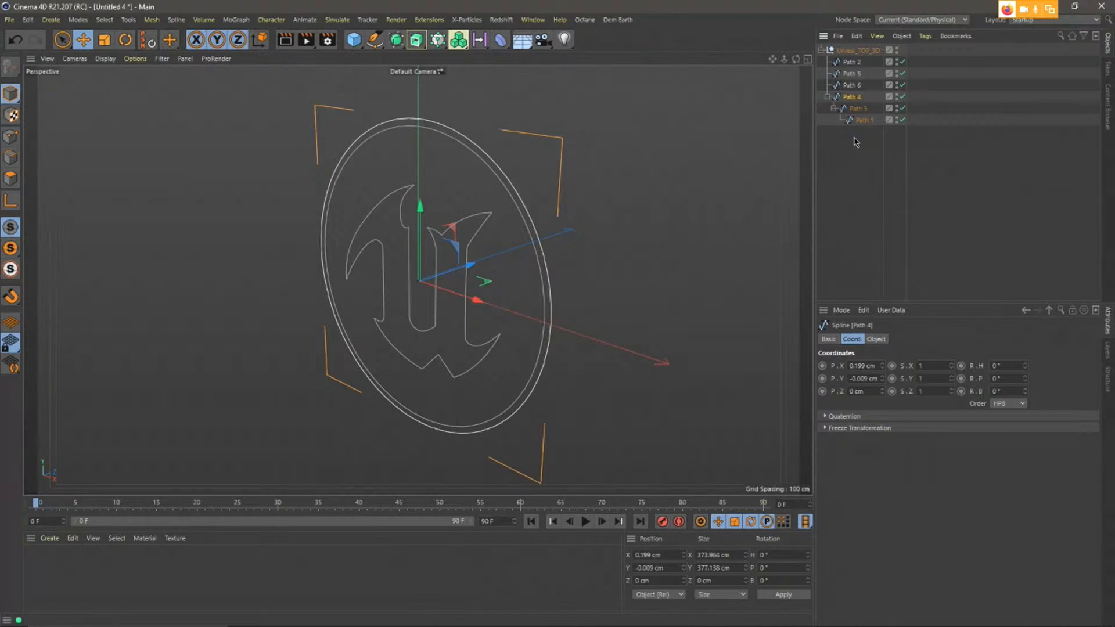
{"action": "left_click_drag", "start_coordinate": [858, 120], "coordinate": [855, 131]}
{"action": "left_click_drag", "start_coordinate": [851, 98], "coordinate": [842, 134]}
Disable Path 2, Path 5, Path 6 and Path 1, keeping only the ring splines Path 3 and Path 4 enabled.
{"action": "left_click_drag", "start_coordinate": [902, 85], "coordinate": [905, 60]}
{"action": "left_click", "coordinate": [902, 98]}
{"action": "left_click", "coordinate": [902, 109]}
{"action": "left_click", "coordinate": [903, 120]}
{"action": "left_click", "coordinate": [903, 120]}
{"action": "left_click", "coordinate": [903, 109]}
Merge the ring splines Path 3 and Path 4 into one spline with Connect Objects + Delete.
{"action": "left_click", "coordinate": [851, 112]}
{"action": "left_click", "coordinate": [847, 120]}
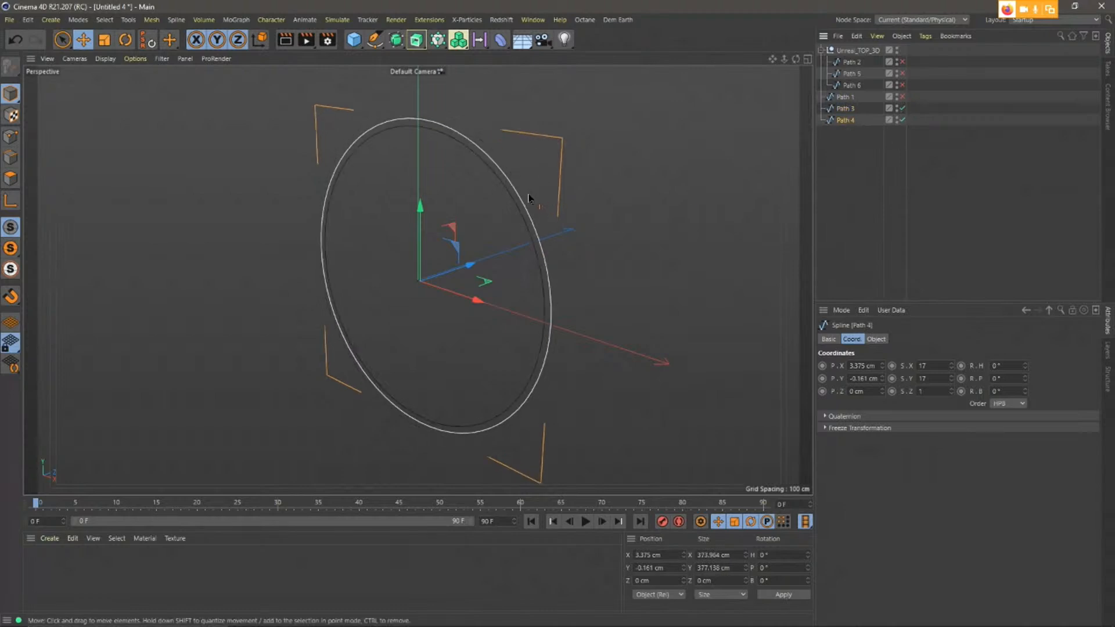
{"action": "left_click_drag", "start_coordinate": [858, 135], "coordinate": [847, 111]}
{"action": "right_click", "coordinate": [848, 112]}
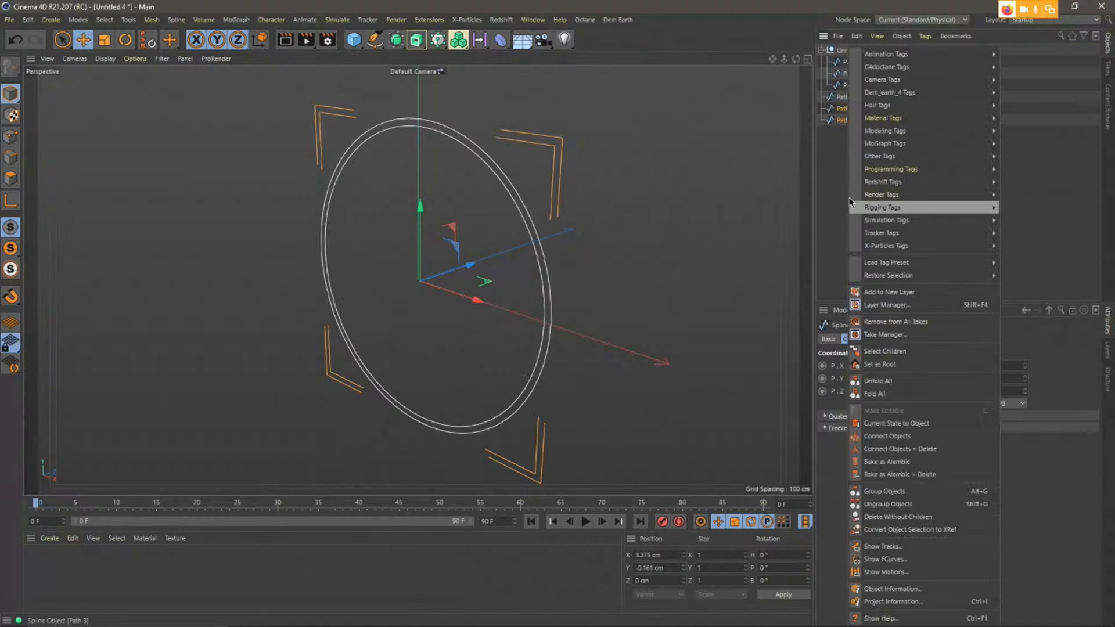
{"action": "left_click", "coordinate": [915, 451]}
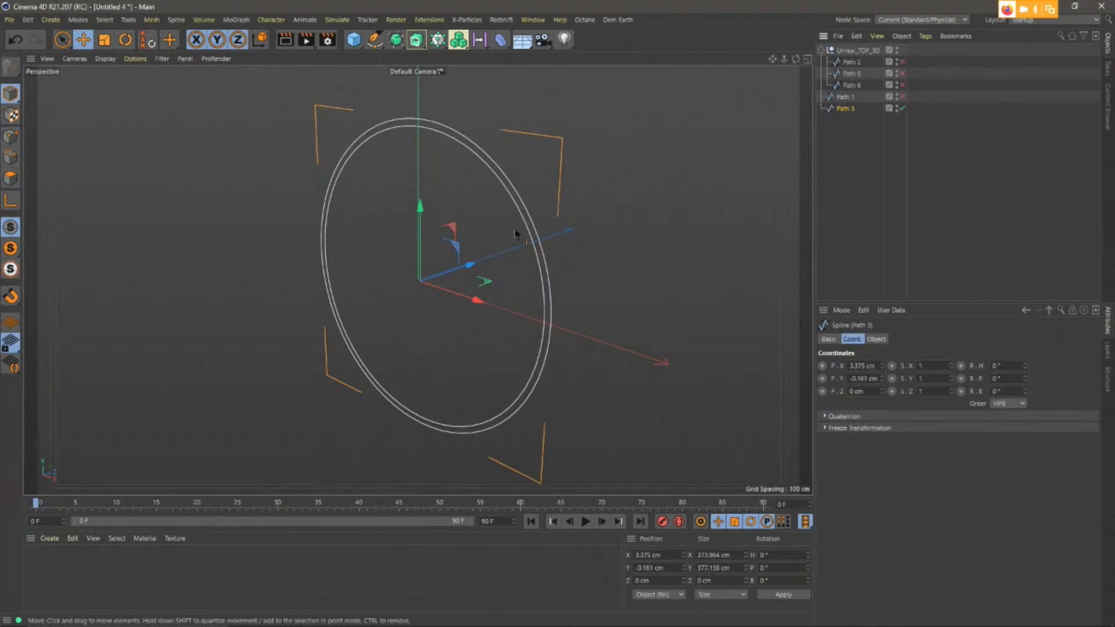
Enable the U-shaped spline Path 1 and delete the Unreal_TOP_3D null with its remaining paths.
{"action": "left_click", "coordinate": [850, 96]}
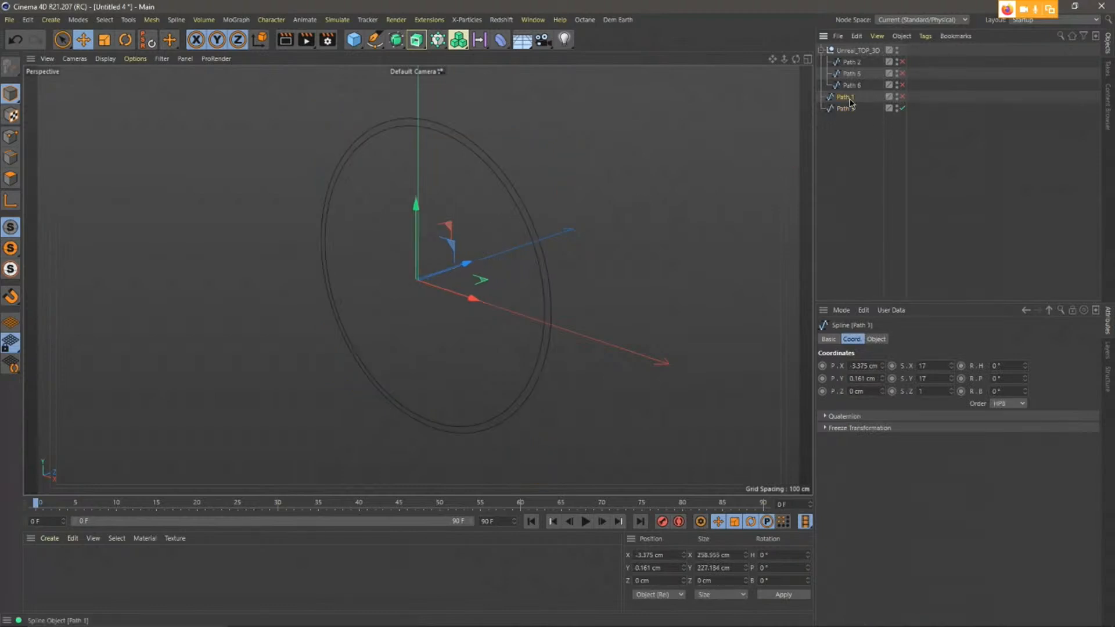
{"action": "left_click_drag", "start_coordinate": [903, 97], "coordinate": [902, 108]}
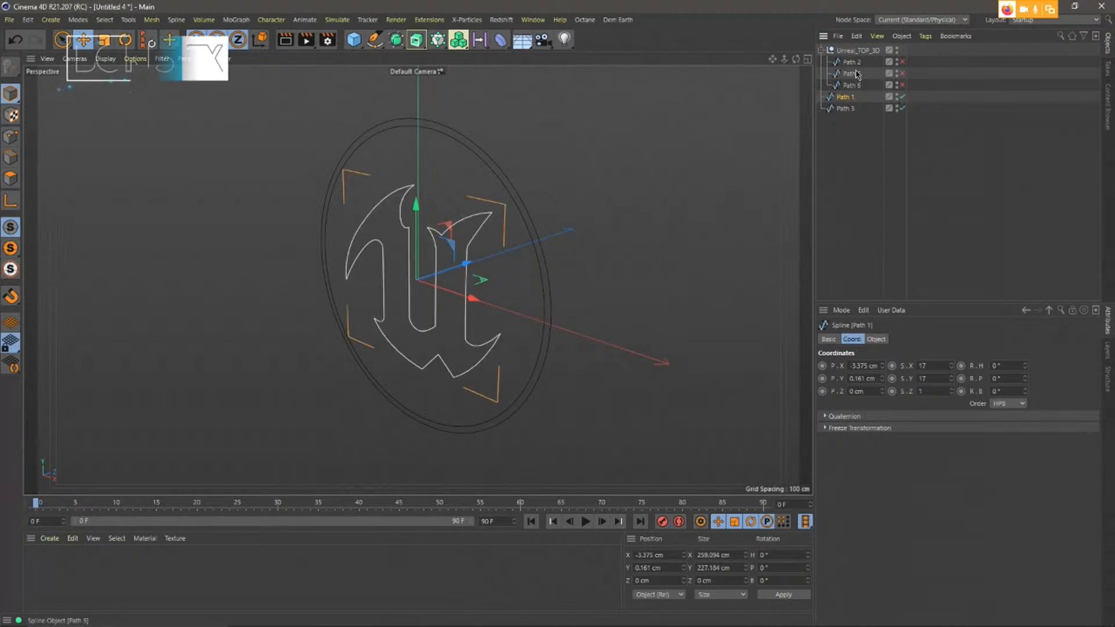
{"action": "left_click", "coordinate": [858, 50]}
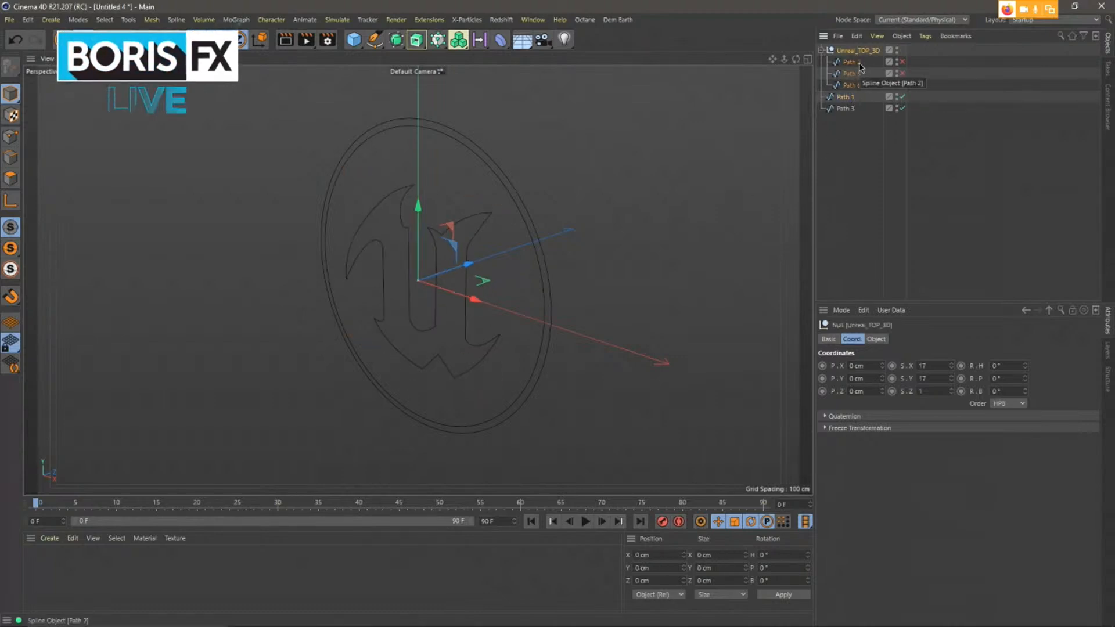
{"action": "key", "text": "Delete"}
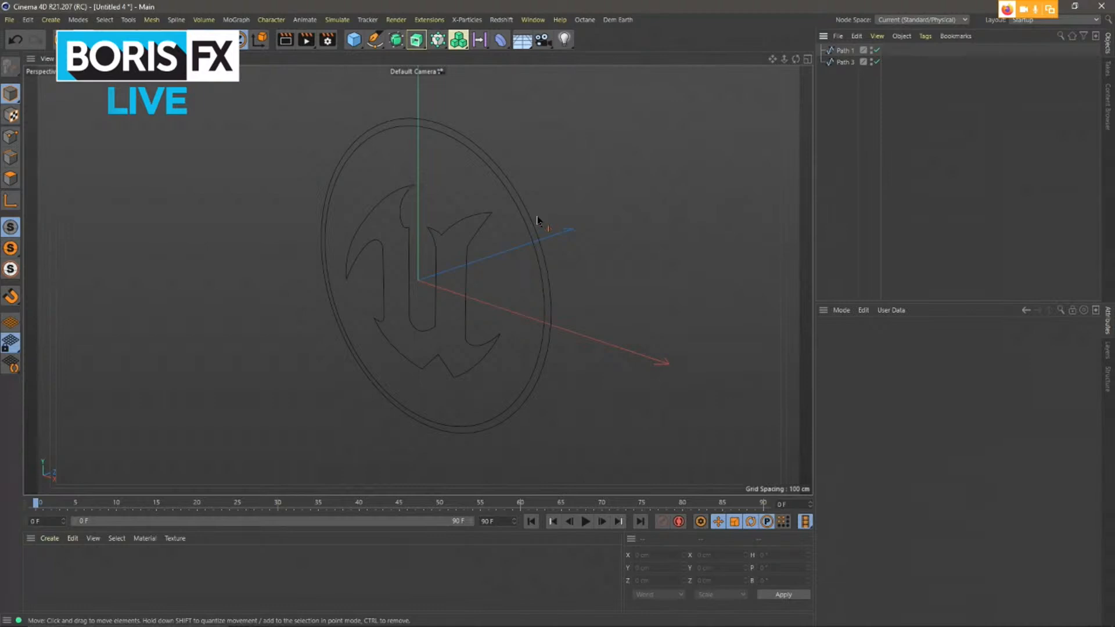
Add an Extrude generator and nest the U-shaped spline Path 1 inside it.
{"action": "left_click", "coordinate": [417, 39]}
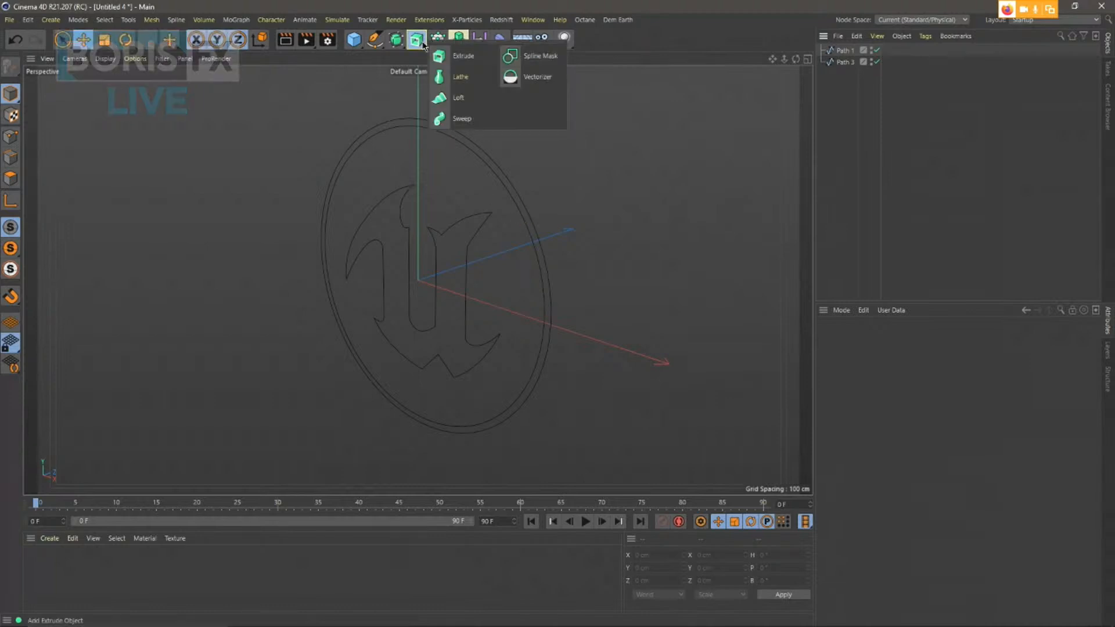
{"action": "left_click", "coordinate": [457, 57]}
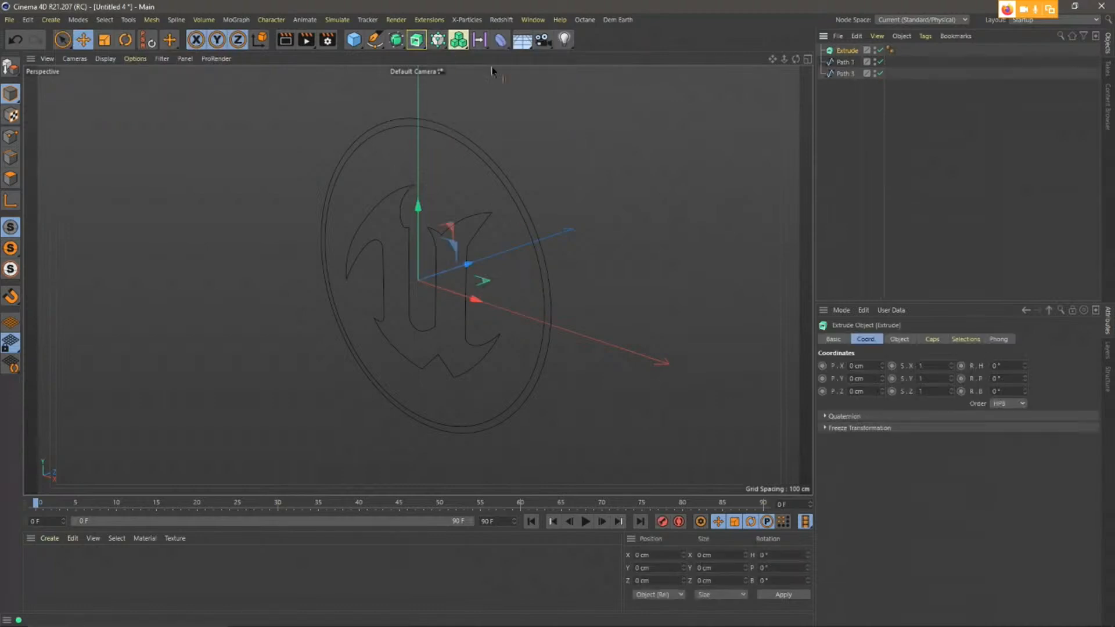
{"action": "left_click_drag", "start_coordinate": [842, 64], "coordinate": [848, 54]}
{"action": "left_click", "coordinate": [847, 51]}
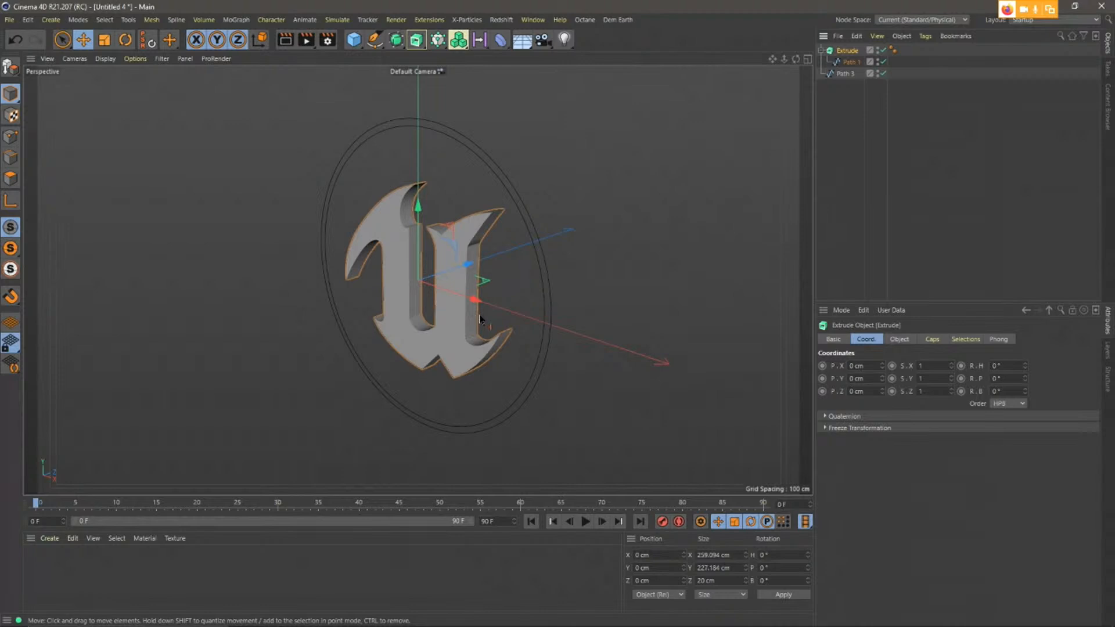
Load the Basic Rounding bevel preset for the caps of the U extrusion.
{"action": "scroll", "coordinate": [479, 316], "scroll_direction": "up", "scroll_amount": 8}
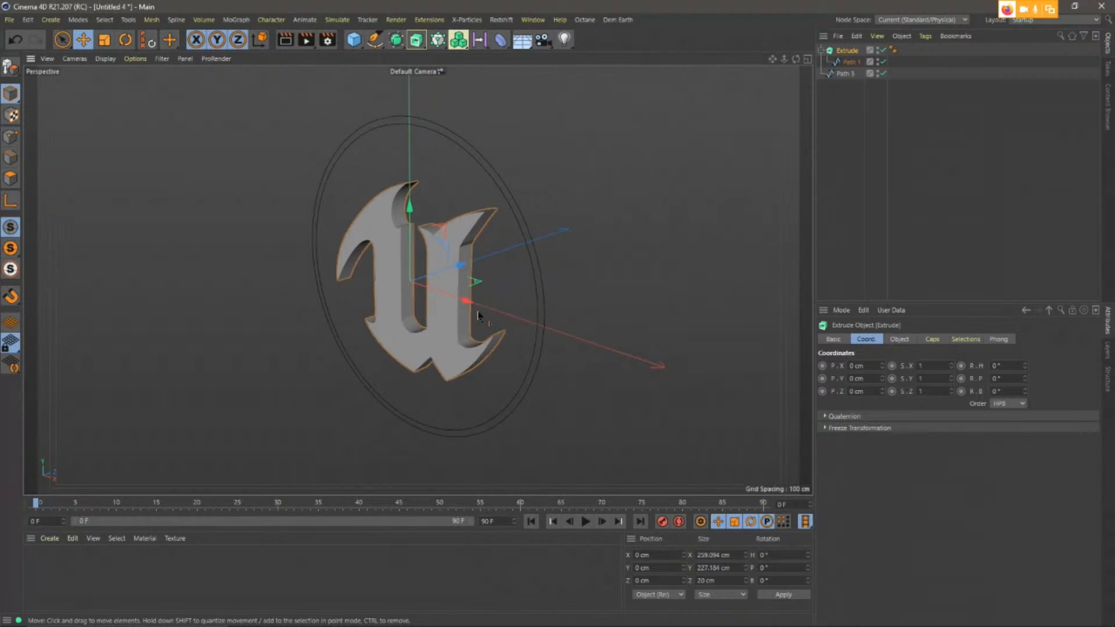
{"action": "scroll", "coordinate": [465, 312], "scroll_direction": "up", "scroll_amount": 10}
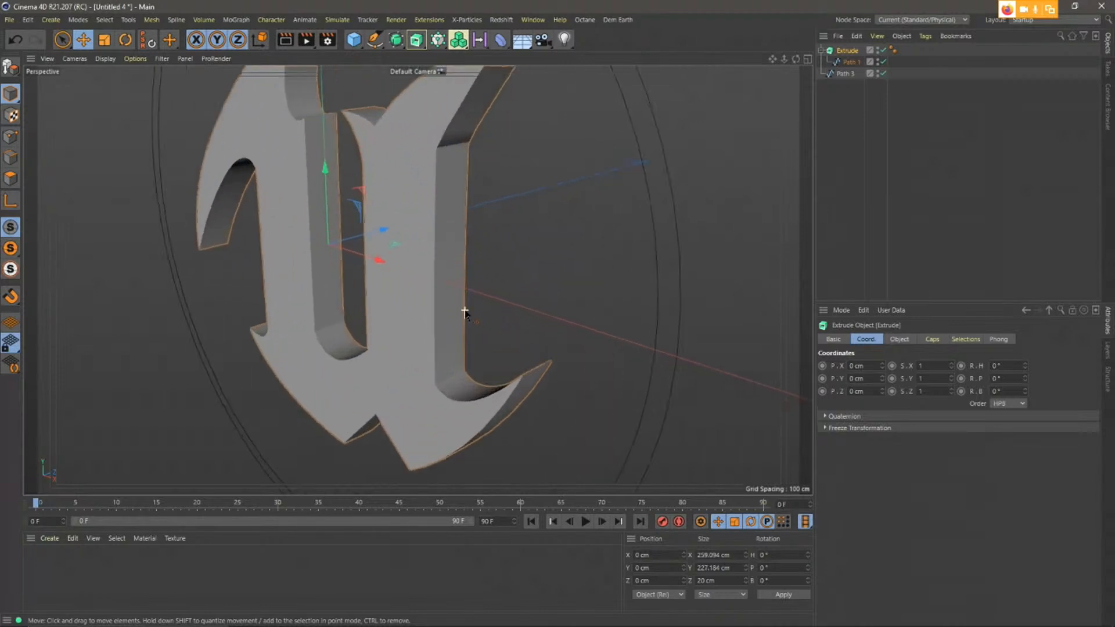
{"action": "scroll", "coordinate": [465, 312], "scroll_direction": "up", "scroll_amount": 3}
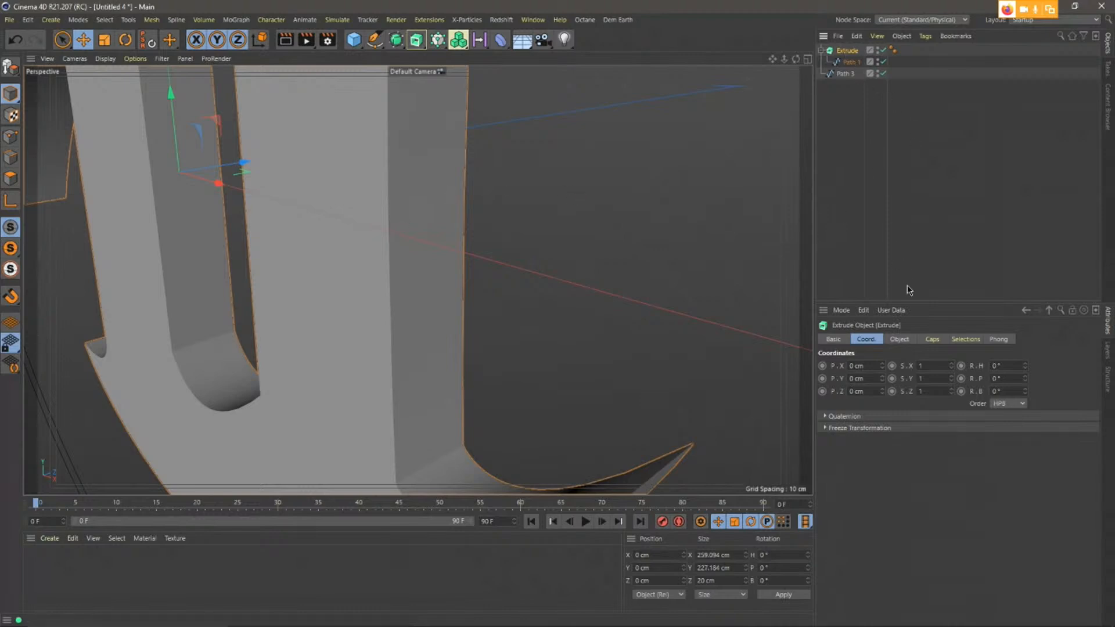
{"action": "left_click", "coordinate": [932, 340]}
{"action": "left_click_drag", "start_coordinate": [937, 303], "coordinate": [937, 237]}
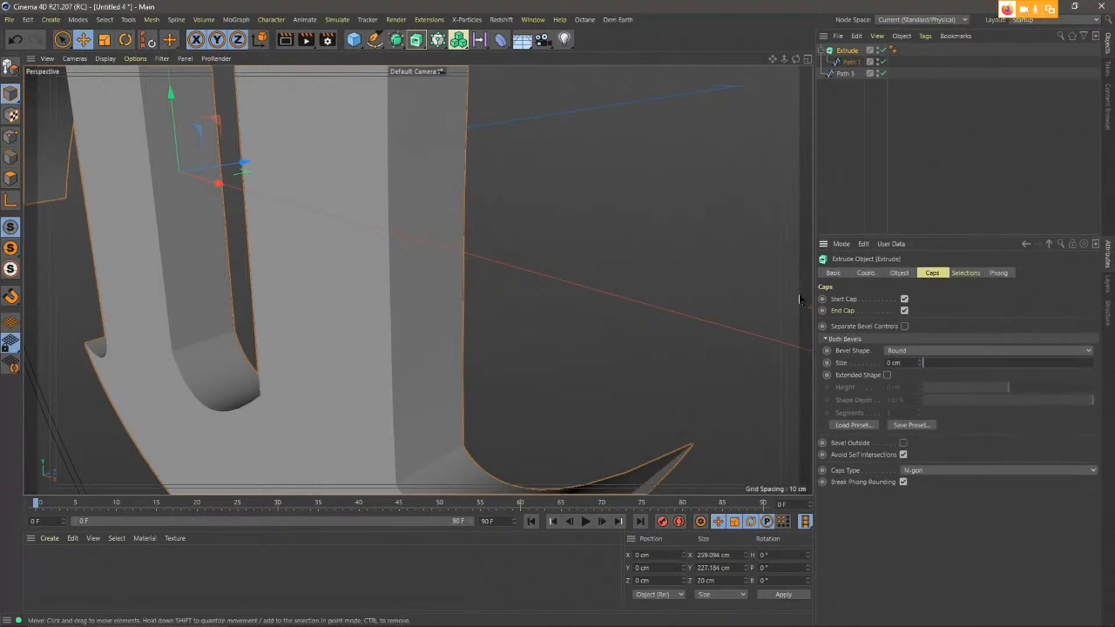
{"action": "left_click", "coordinate": [864, 427]}
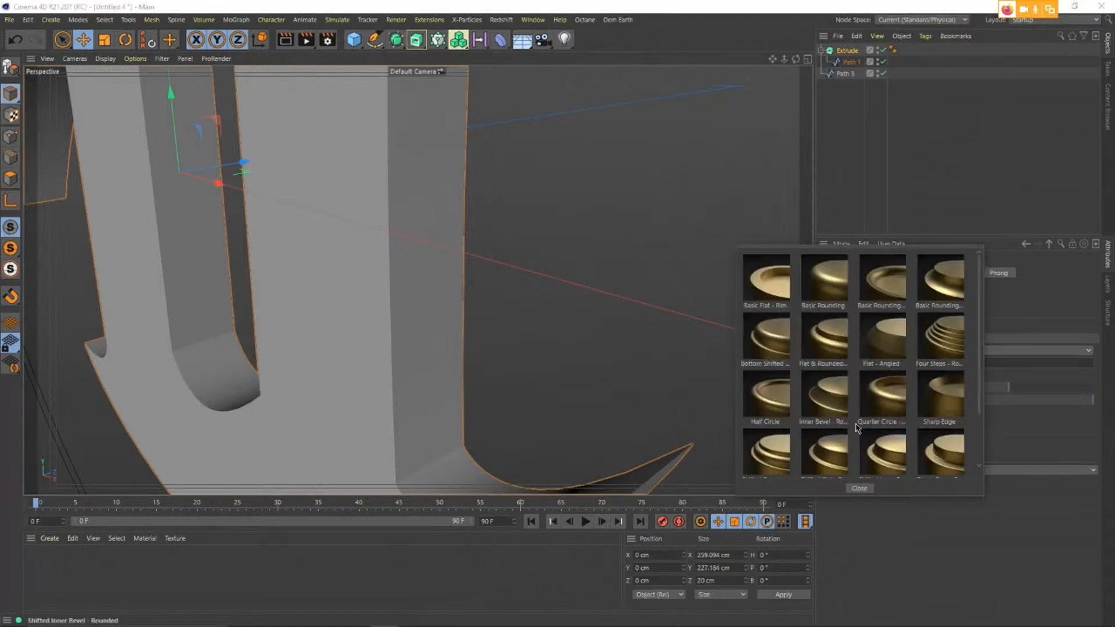
{"action": "double_click", "coordinate": [834, 290]}
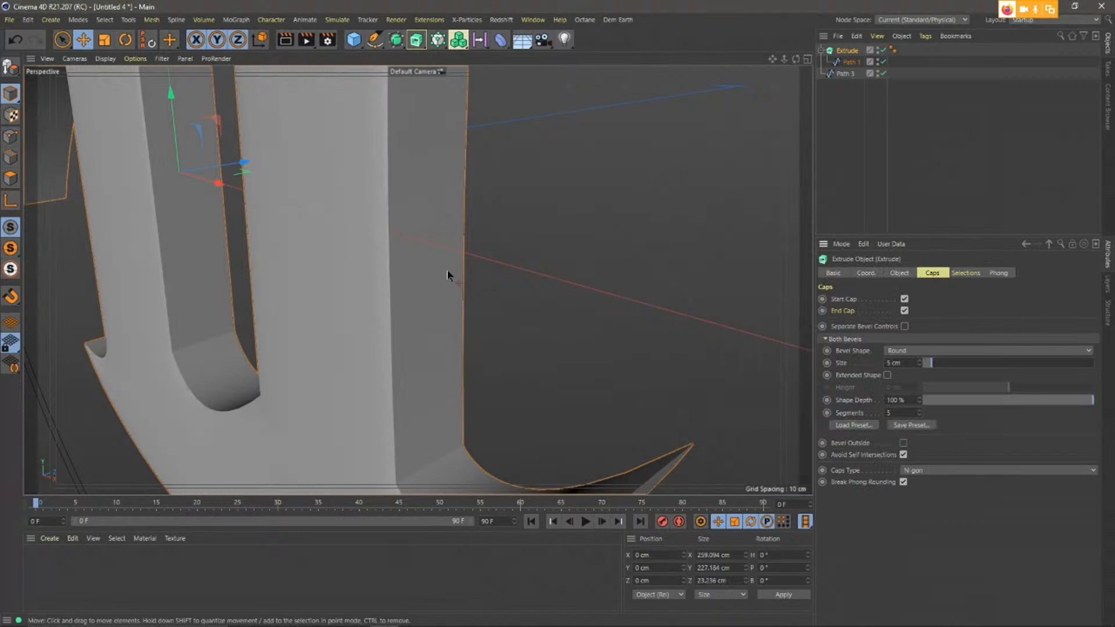
Enable Bevel Outside for the U extrusion's caps.
{"action": "scroll", "coordinate": [406, 268], "scroll_direction": "down", "scroll_amount": 5}
{"action": "scroll", "coordinate": [405, 268], "scroll_direction": "down", "scroll_amount": 4}
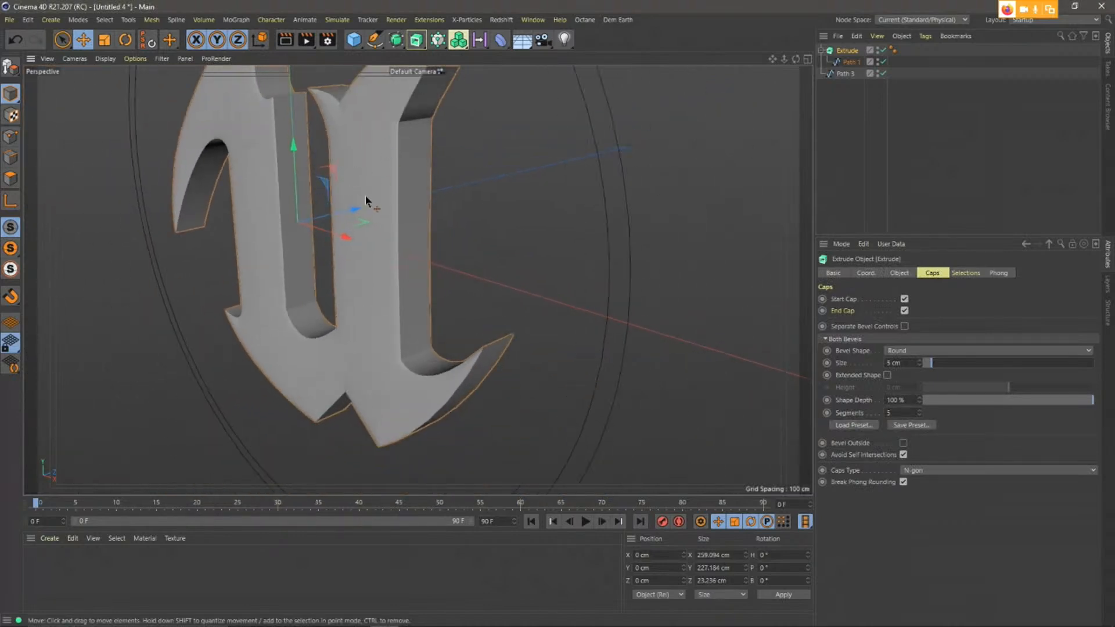
{"action": "scroll", "coordinate": [381, 241], "scroll_direction": "up", "scroll_amount": 5}
{"action": "scroll", "coordinate": [381, 241], "scroll_direction": "down", "scroll_amount": 2}
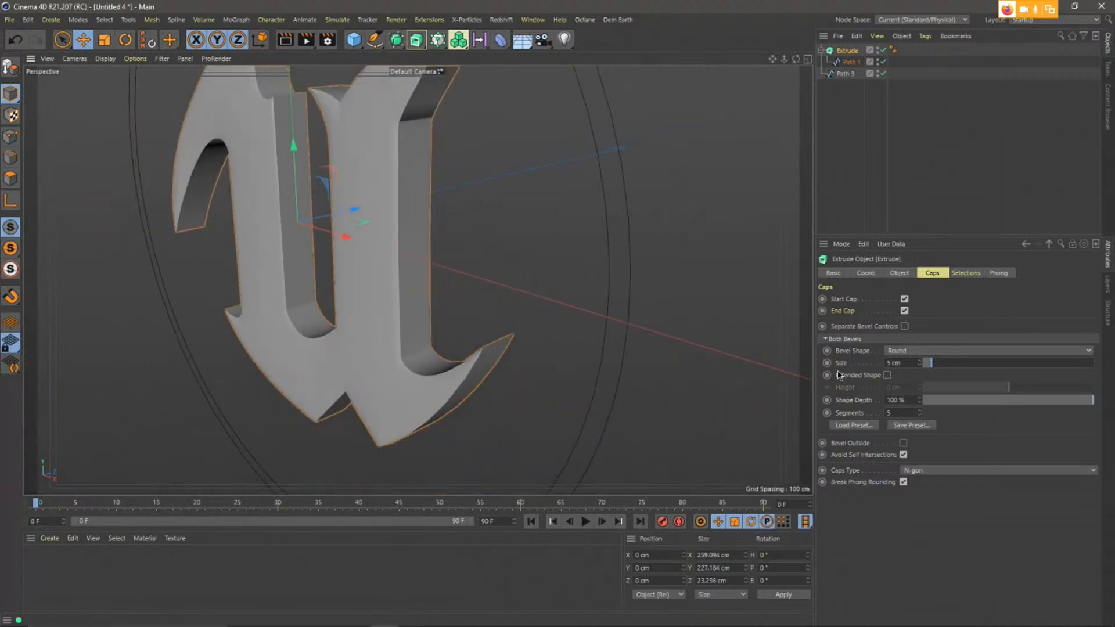
{"action": "left_click", "coordinate": [853, 444]}
{"action": "left_click", "coordinate": [904, 444]}
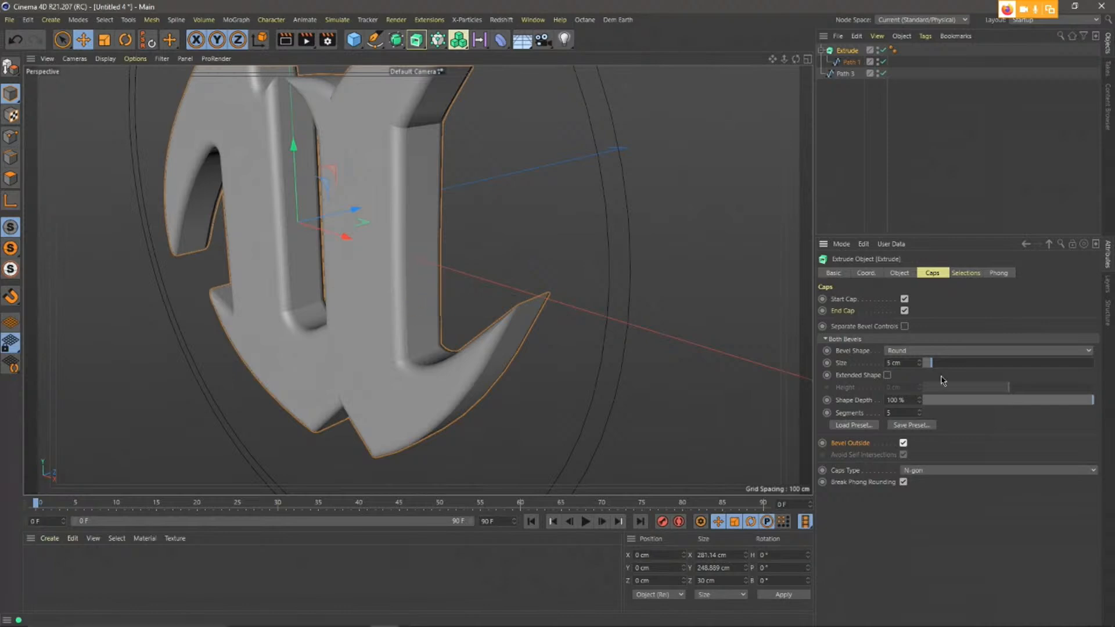
Try a 3 cm bevel size on the U extrusion's caps and settle on 2 cm.
{"action": "left_click", "coordinate": [885, 363]}
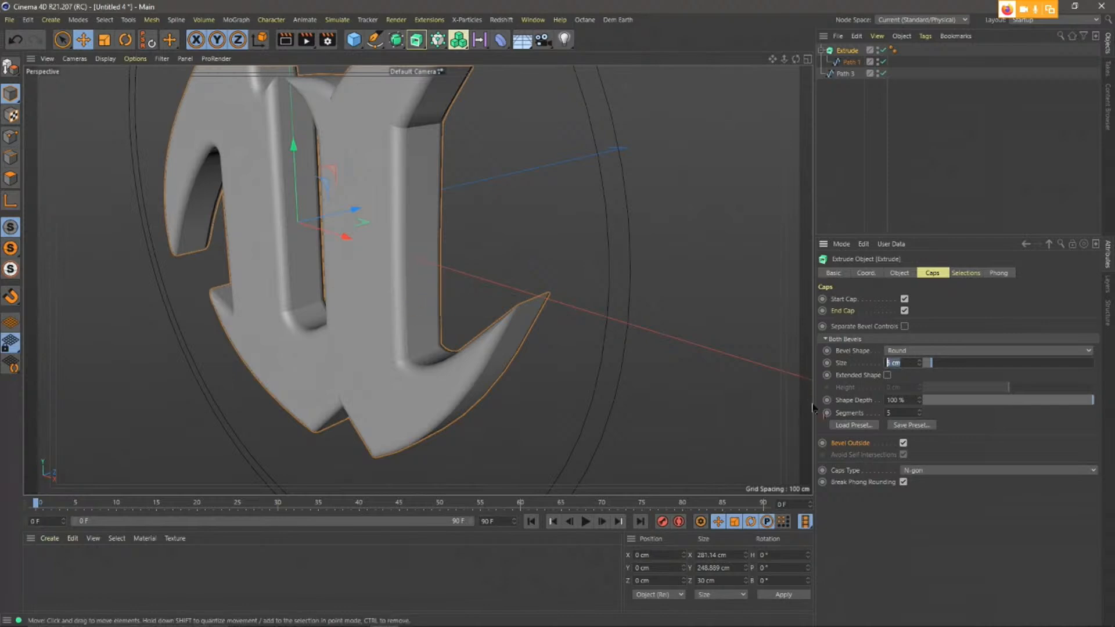
{"action": "type", "text": "3"}
{"action": "key", "text": "Return"}
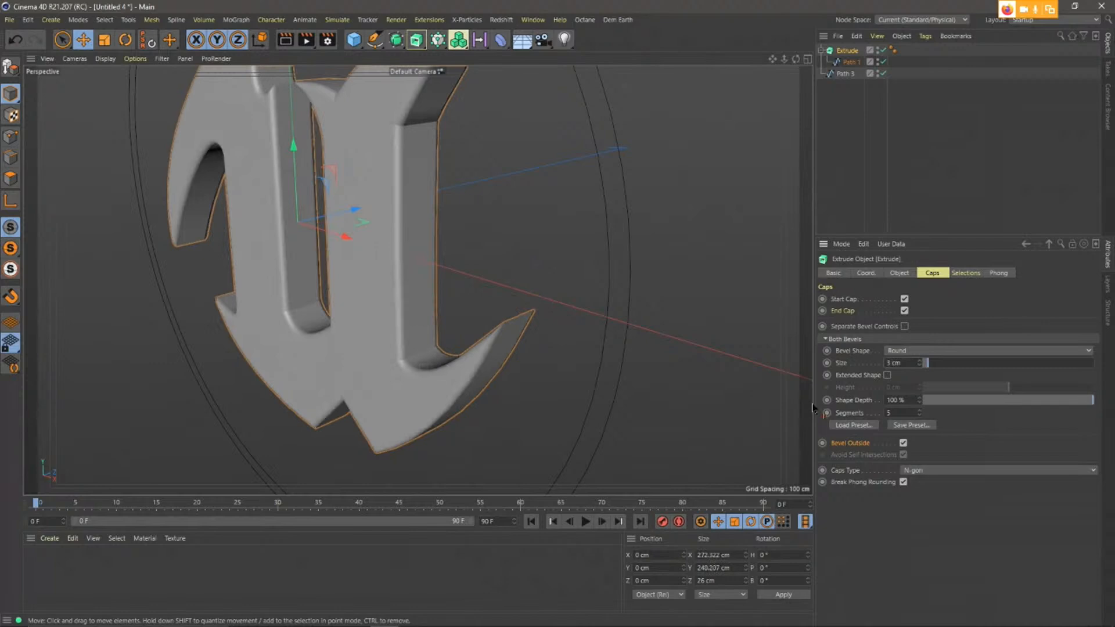
{"action": "left_click_drag", "start_coordinate": [901, 363], "coordinate": [866, 362]}
{"action": "type", "text": "2"}
{"action": "key", "text": "Return"}
Duplicate the Extrude object and delete the copied Path 1 spline from the duplicate.
{"action": "left_click_drag", "start_coordinate": [438, 248], "coordinate": [480, 289], "text": "alt"}
{"action": "scroll", "coordinate": [528, 293], "scroll_direction": "down", "scroll_amount": 3}
{"action": "left_click_drag", "start_coordinate": [847, 51], "coordinate": [847, 96], "text": "ctrl"}
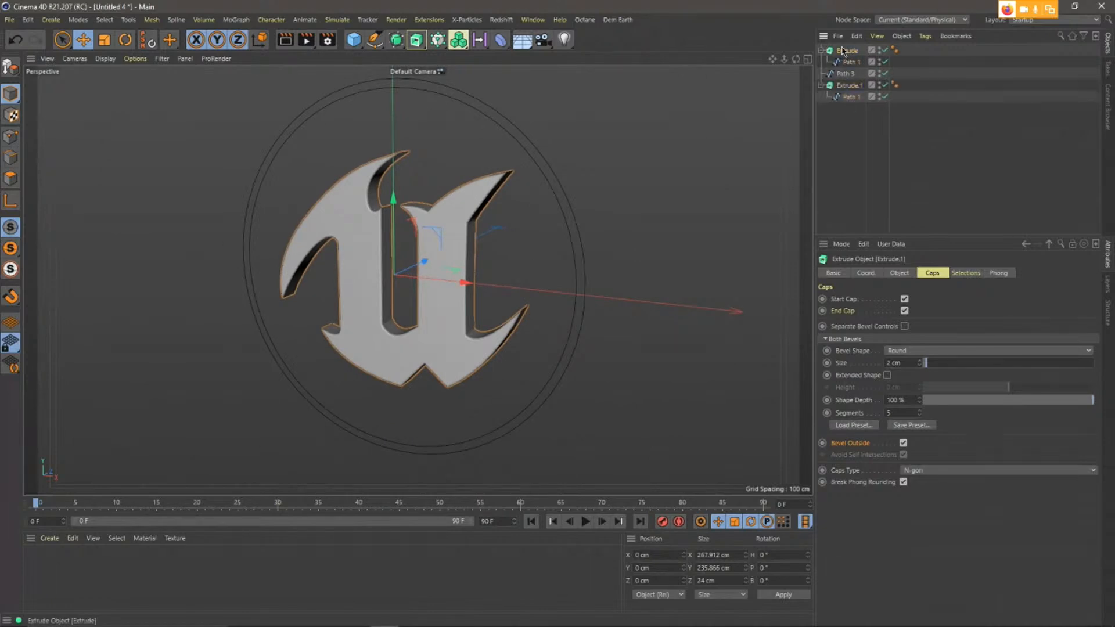
{"action": "left_click", "coordinate": [851, 97]}
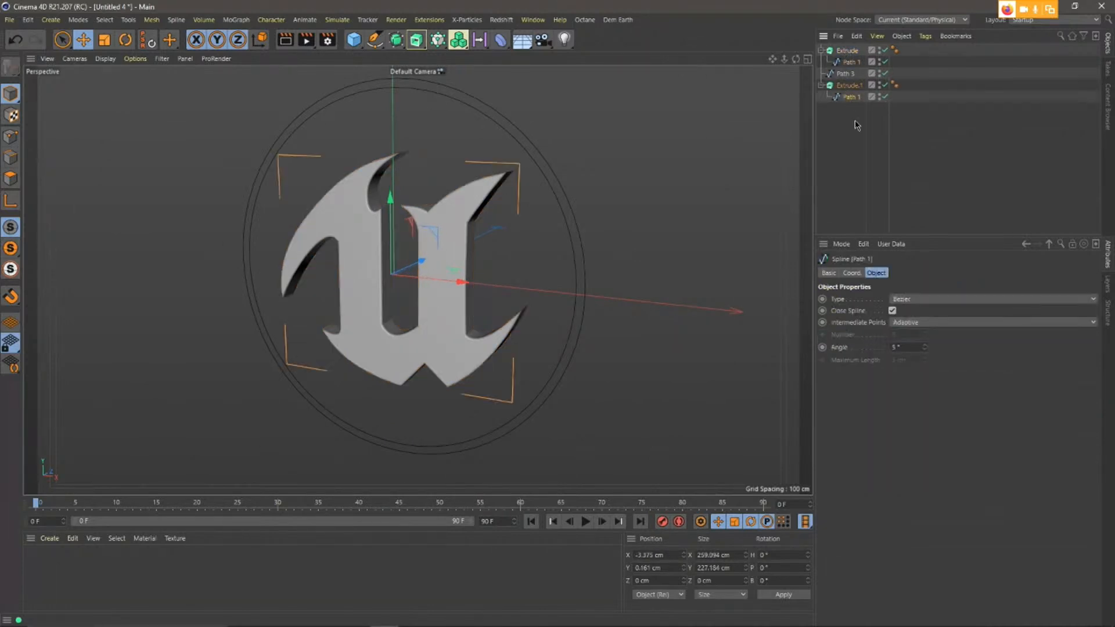
{"action": "key", "text": "Delete"}
Nest the ring spline Path 3 inside the duplicated Extrude object to give the ring depth.
{"action": "left_click", "coordinate": [853, 86]}
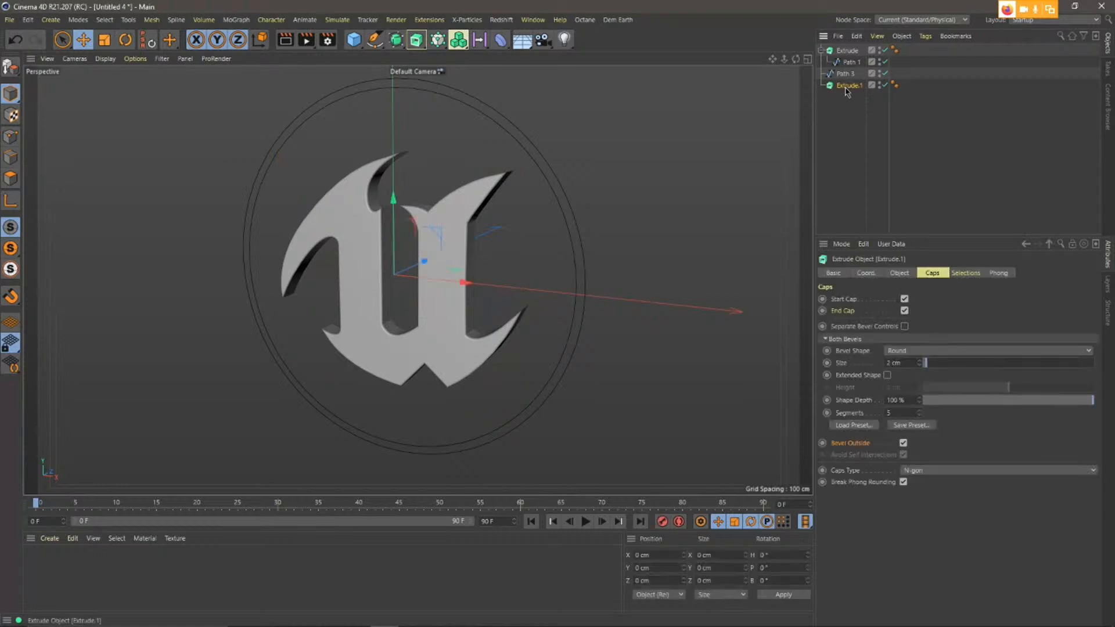
{"action": "left_click", "coordinate": [844, 76]}
{"action": "left_click_drag", "start_coordinate": [849, 86], "coordinate": [850, 85]}
{"action": "left_click", "coordinate": [635, 239]}
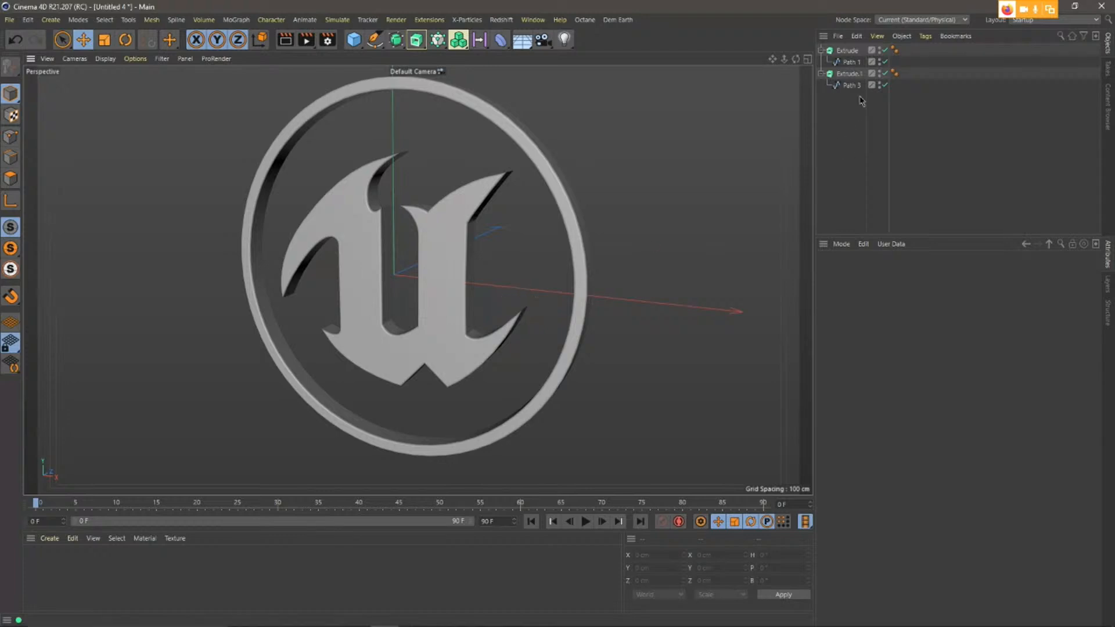
Set the ring spline Path 3's intermediate points to Natural with a number of 50, and select the U spline Path 1.
{"action": "scroll", "coordinate": [584, 267], "scroll_direction": "up", "scroll_amount": 8}
{"action": "scroll", "coordinate": [584, 267], "scroll_direction": "up", "scroll_amount": 3}
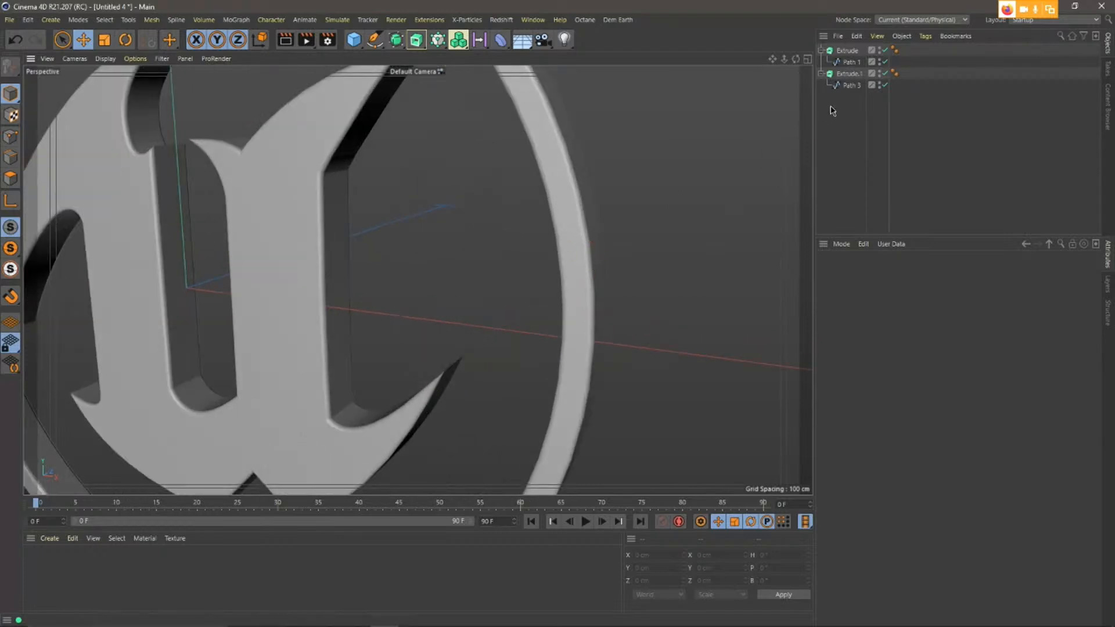
{"action": "left_click", "coordinate": [850, 85]}
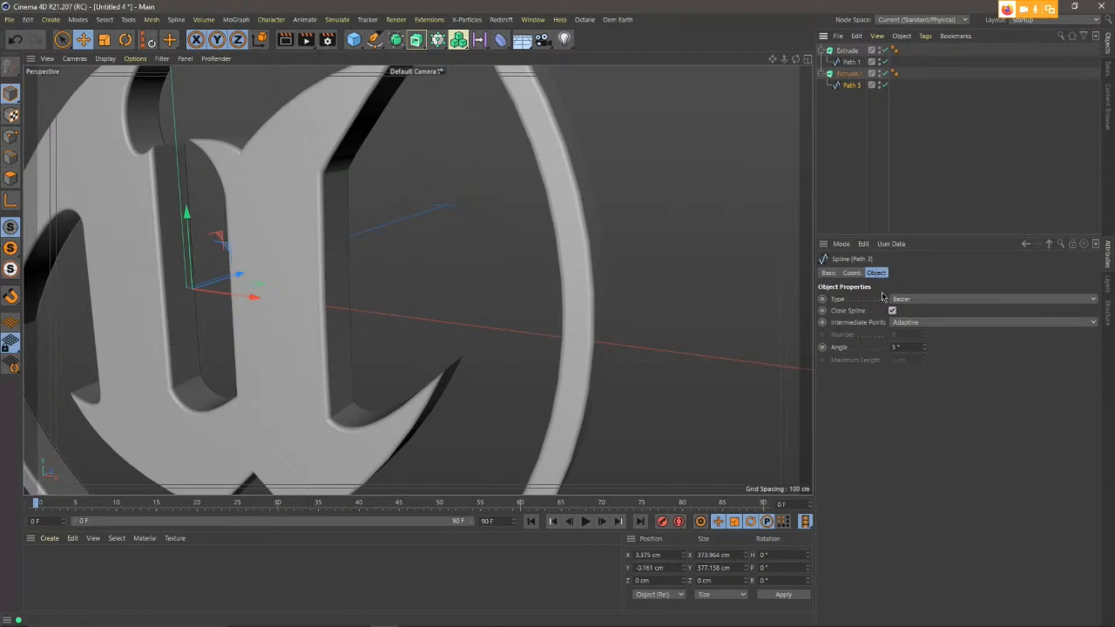
{"action": "left_click", "coordinate": [917, 324]}
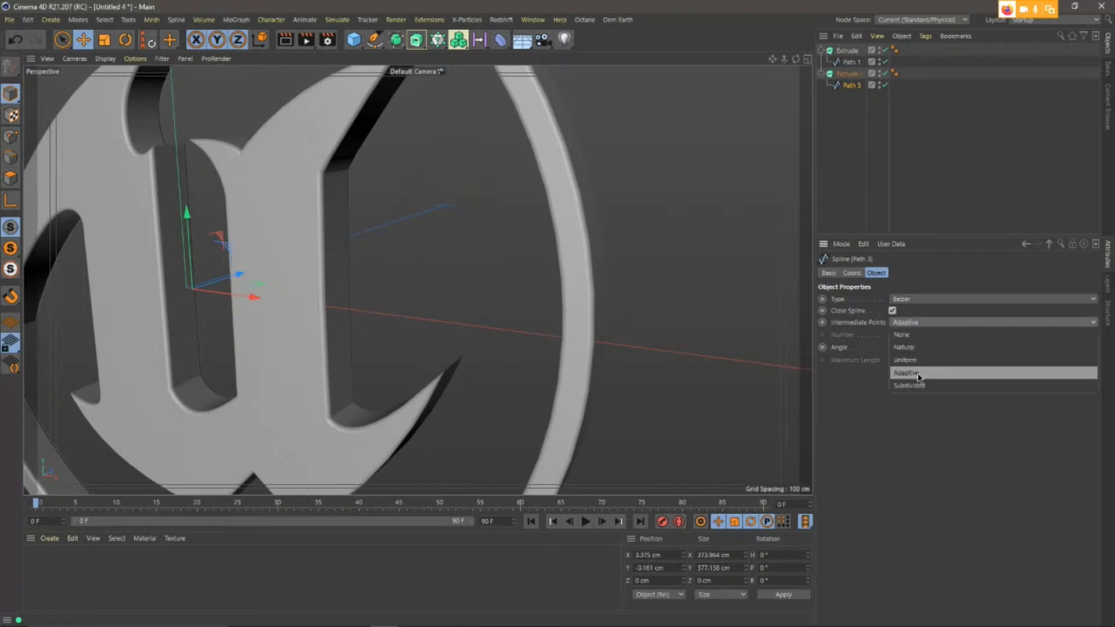
{"action": "left_click", "coordinate": [924, 354]}
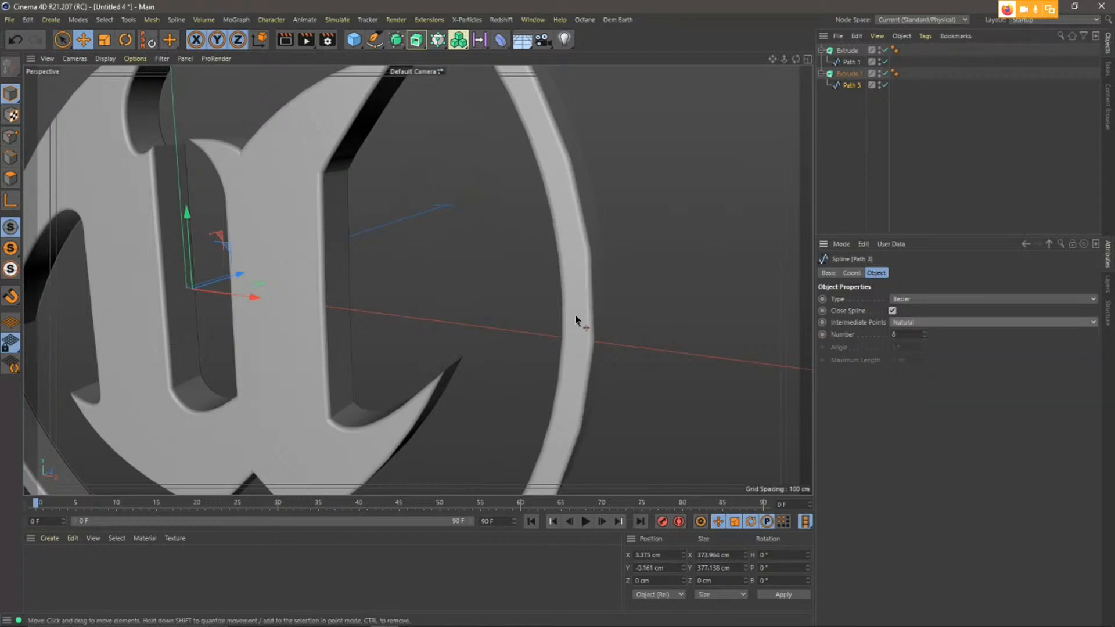
{"action": "left_click", "coordinate": [908, 335]}
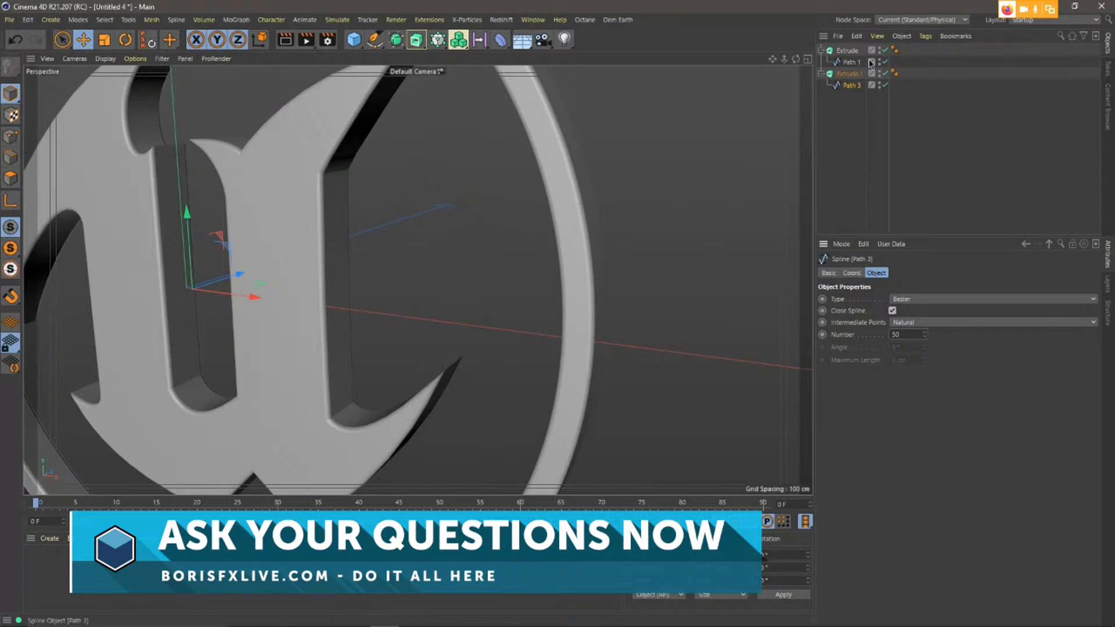
{"action": "left_click", "coordinate": [851, 63]}
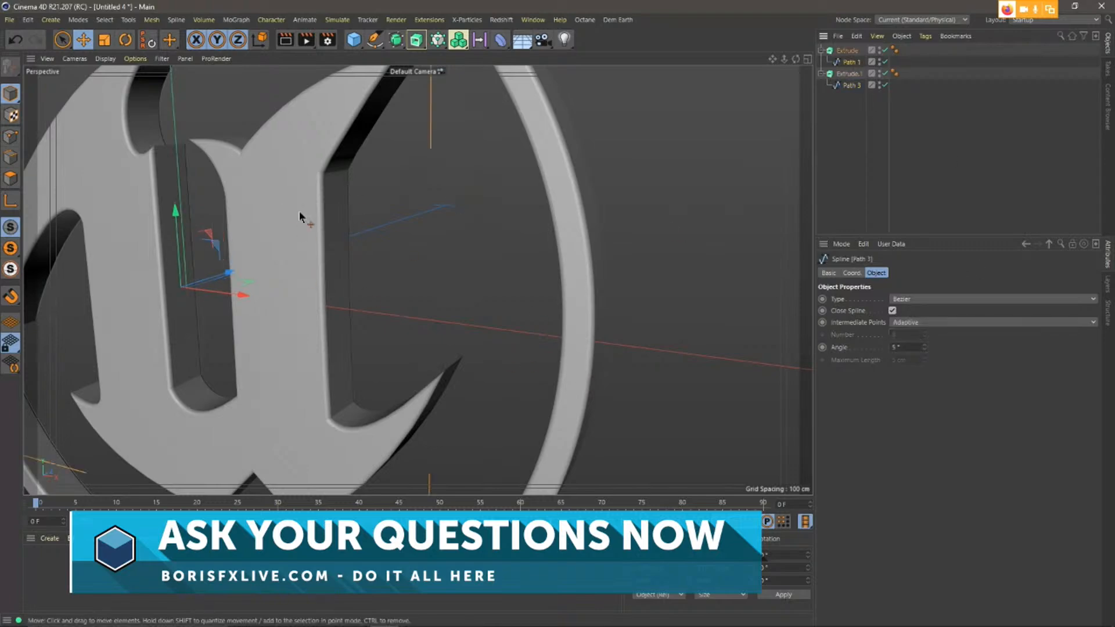
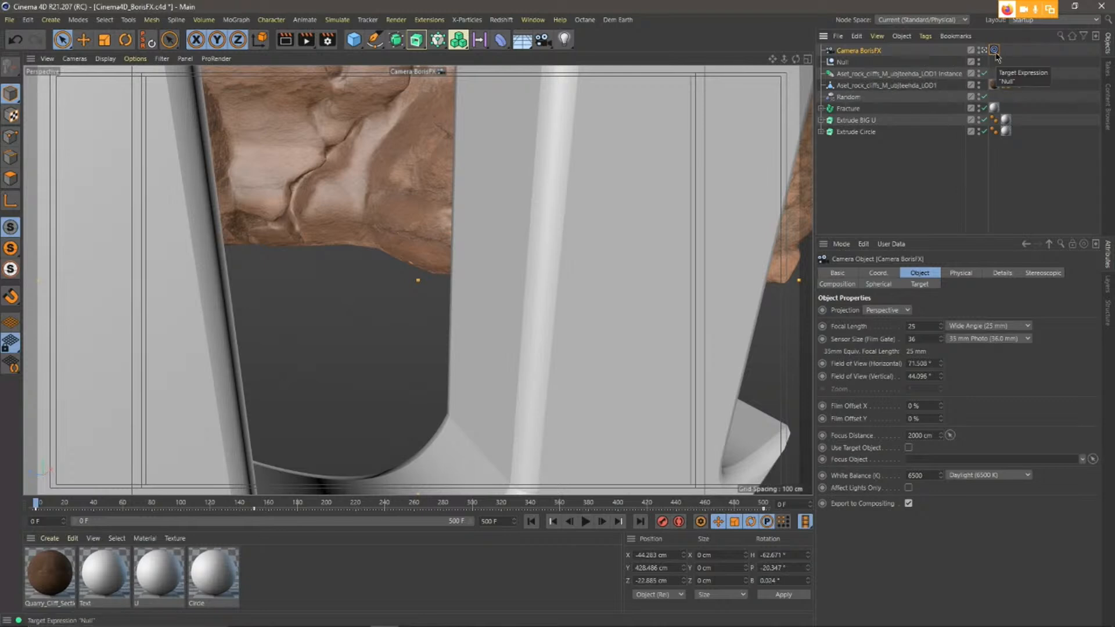
Inspect the camera's Target tag and its target Null, and scrub the camera animation to frame 275.
{"action": "left_click", "coordinate": [995, 50]}
{"action": "left_click", "coordinate": [843, 62]}
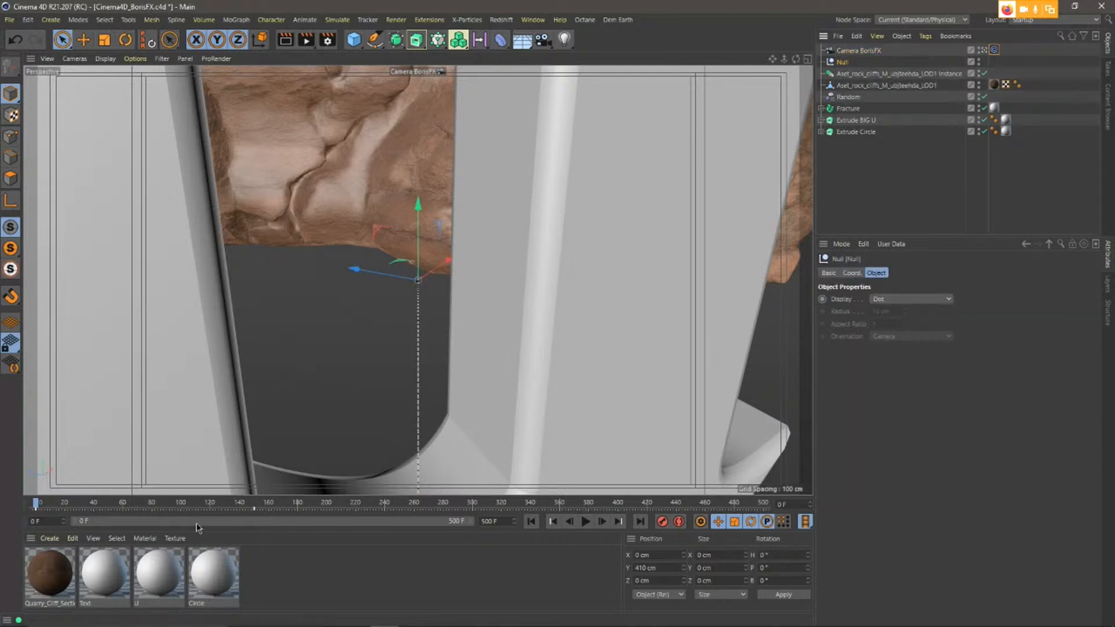
{"action": "left_click_drag", "start_coordinate": [180, 504], "coordinate": [425, 471]}
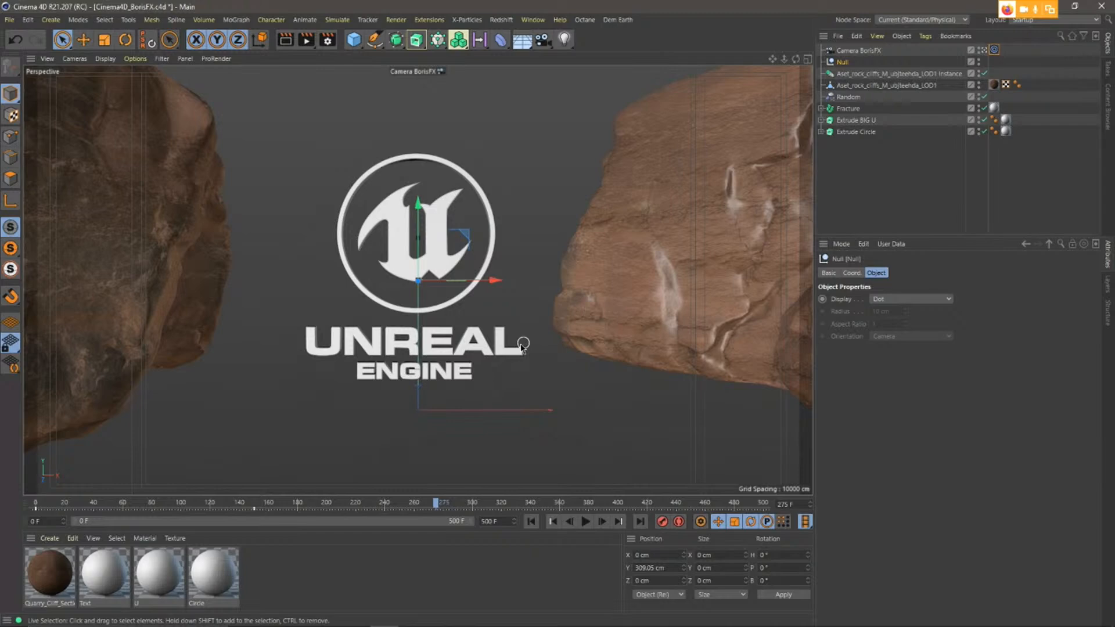
Review the rendered video UE_NATURALISTIC_v01 by scrubbing to the logo reveal at 5 seconds, and return to the Cinema 4D scene.
{"action": "left_click", "coordinate": [498, 622]}
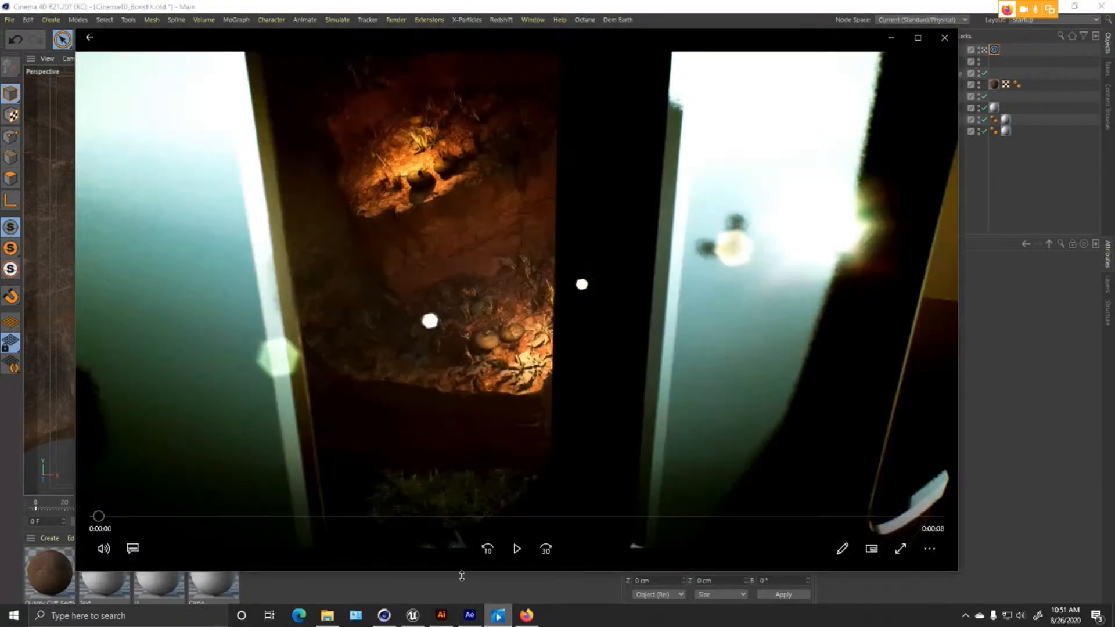
{"action": "left_click_drag", "start_coordinate": [467, 517], "coordinate": [685, 517]}
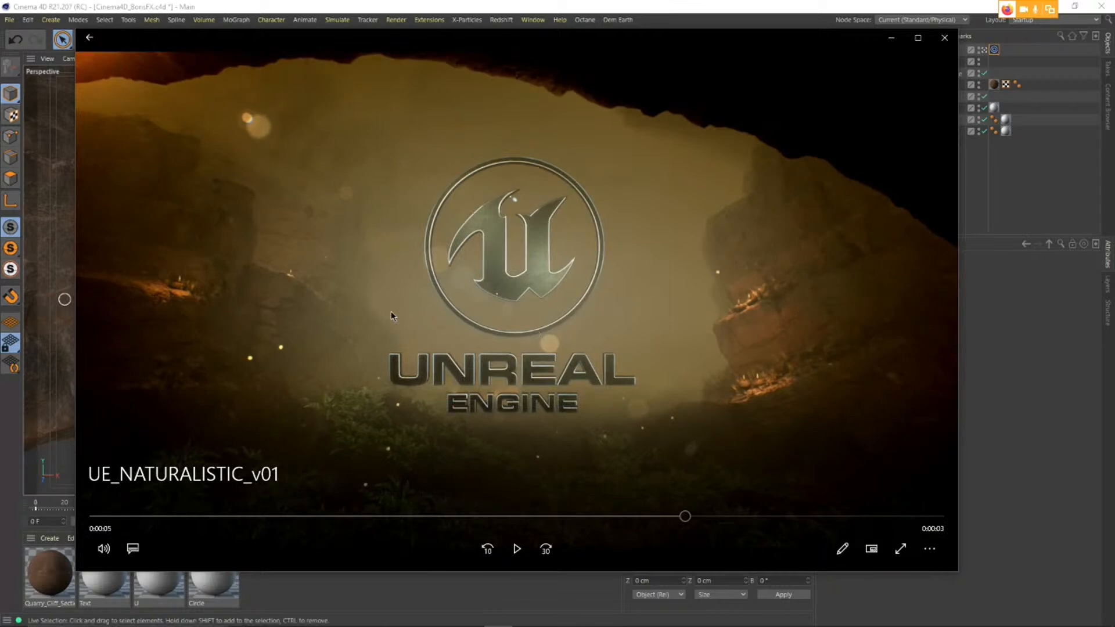
{"action": "left_click", "coordinate": [892, 37]}
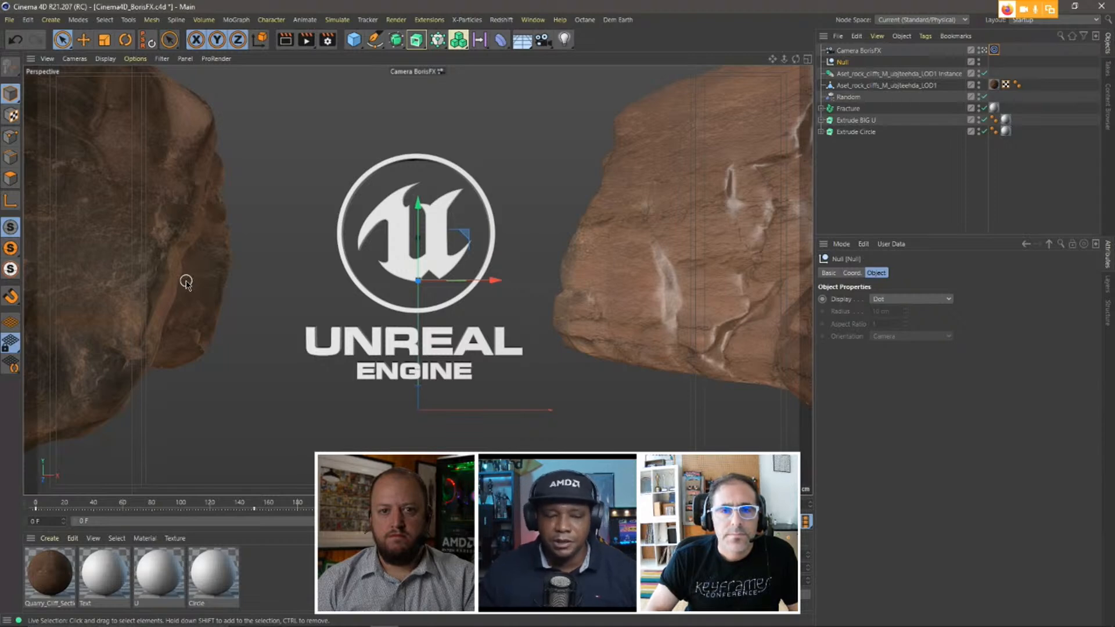
Open the rock cliffs polygon object's name for editing and highlight the asset code within it.
{"action": "double_click", "coordinate": [894, 86]}
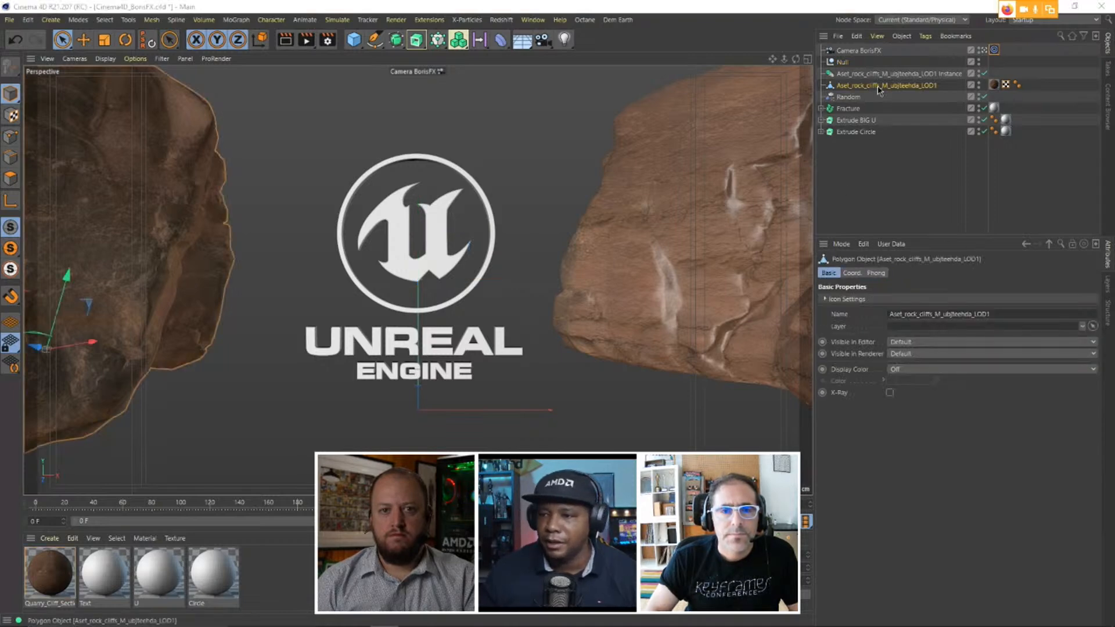
{"action": "left_click", "coordinate": [913, 87]}
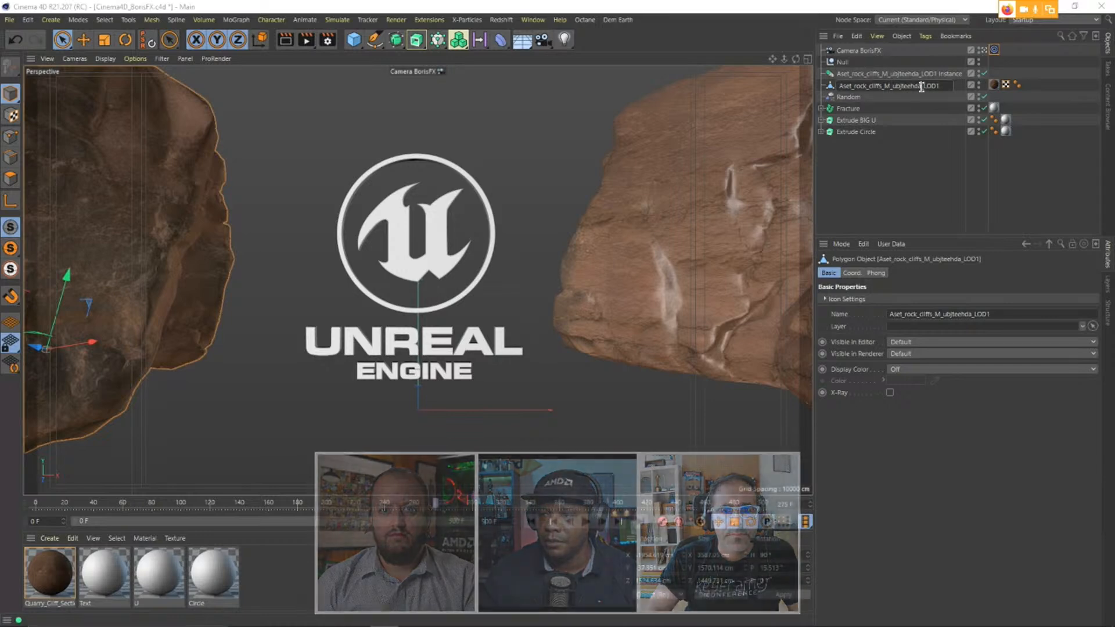
{"action": "left_click_drag", "start_coordinate": [921, 87], "coordinate": [889, 90]}
{"action": "left_click", "coordinate": [921, 86]}
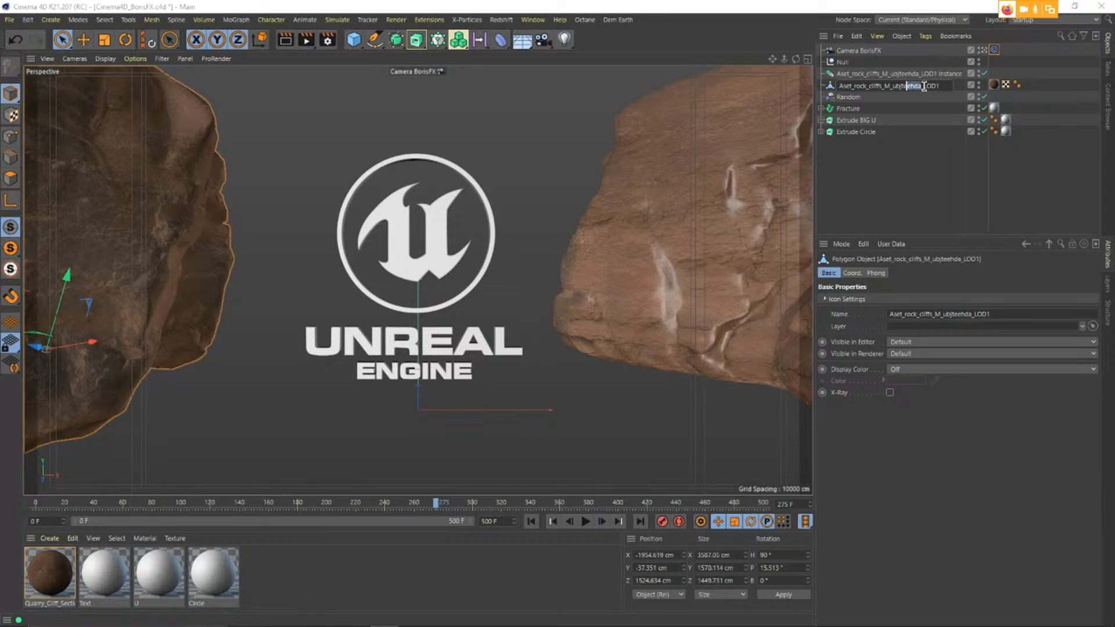
{"action": "left_click", "coordinate": [921, 86]}
{"action": "left_click_drag", "start_coordinate": [922, 86], "coordinate": [901, 87]}
Launch Quixel Bridge from the installed applications.
{"action": "left_click", "coordinate": [14, 615]}
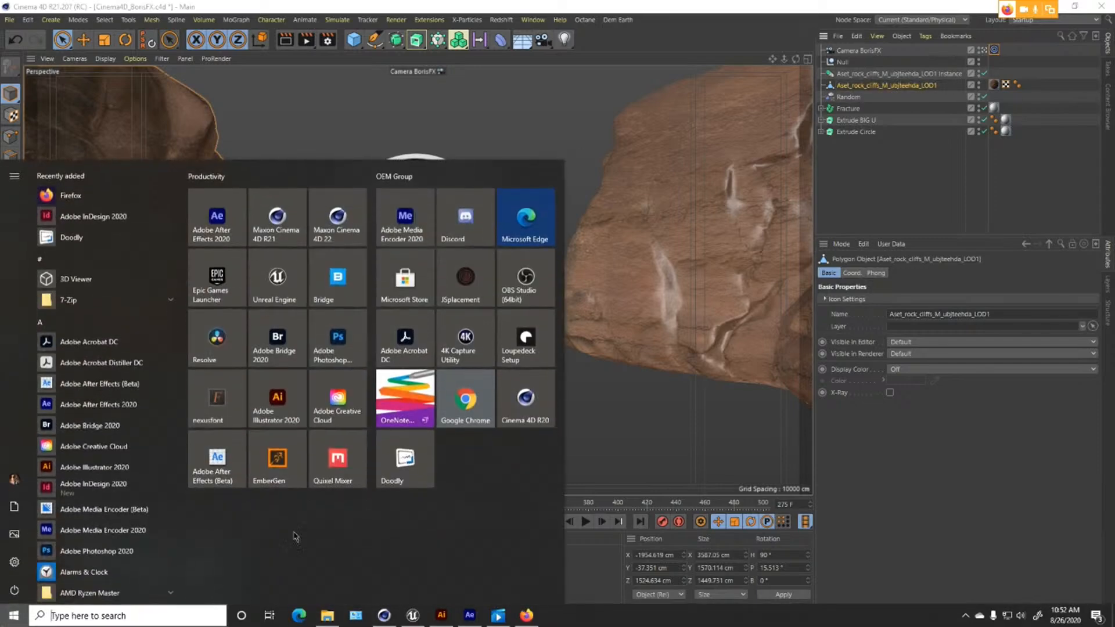
{"action": "left_click", "coordinate": [341, 271]}
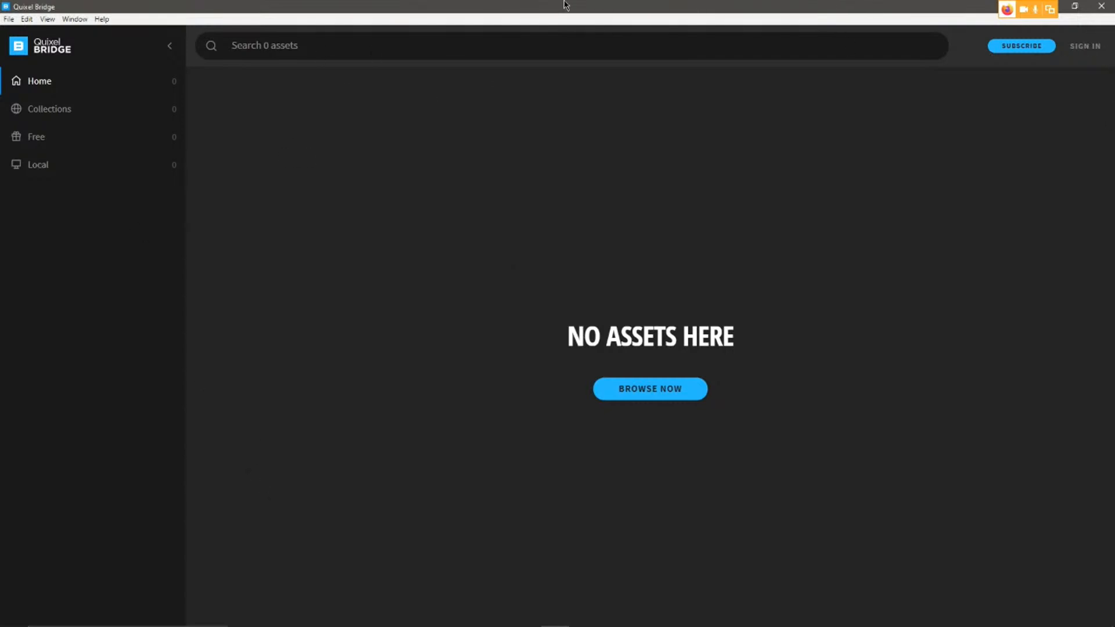
Close the Quixel Bridge window that has no assets loaded and relaunch Bridge from the installed applications.
{"action": "left_click_drag", "start_coordinate": [565, 5], "coordinate": [563, 27]}
{"action": "left_click_drag", "start_coordinate": [828, 33], "coordinate": [699, 22]}
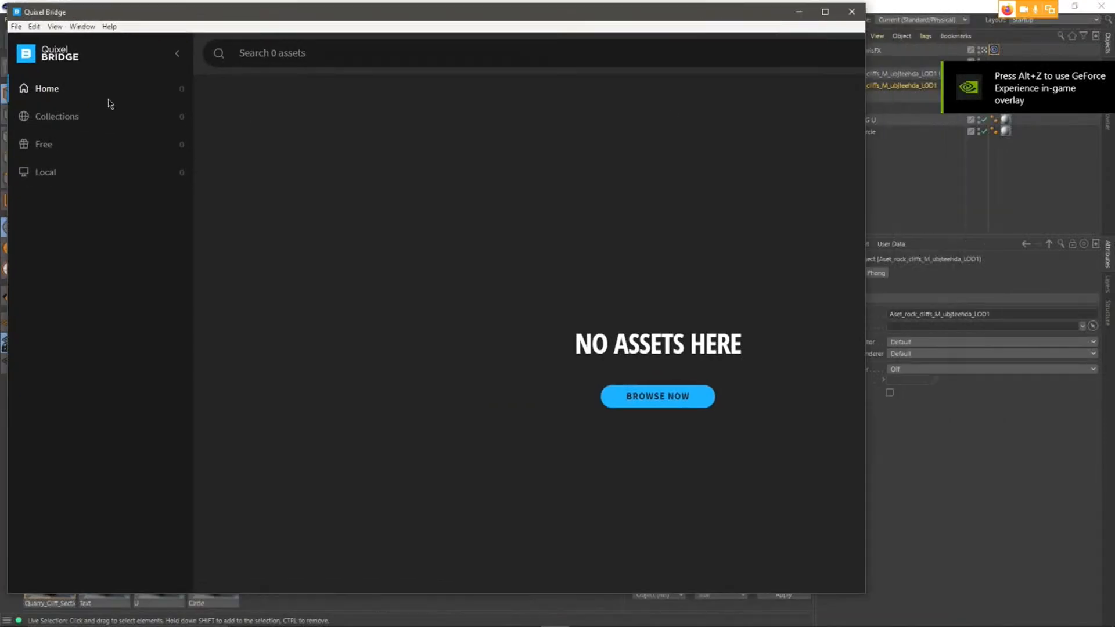
{"action": "mouse_move", "coordinate": [307, 625]}
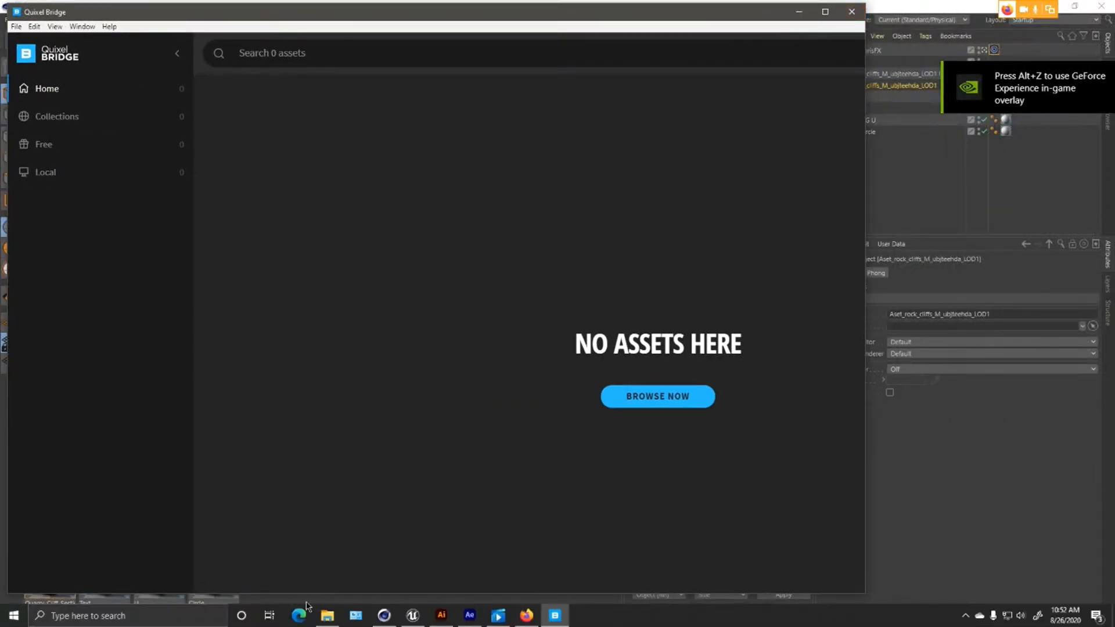
{"action": "left_click", "coordinate": [851, 12]}
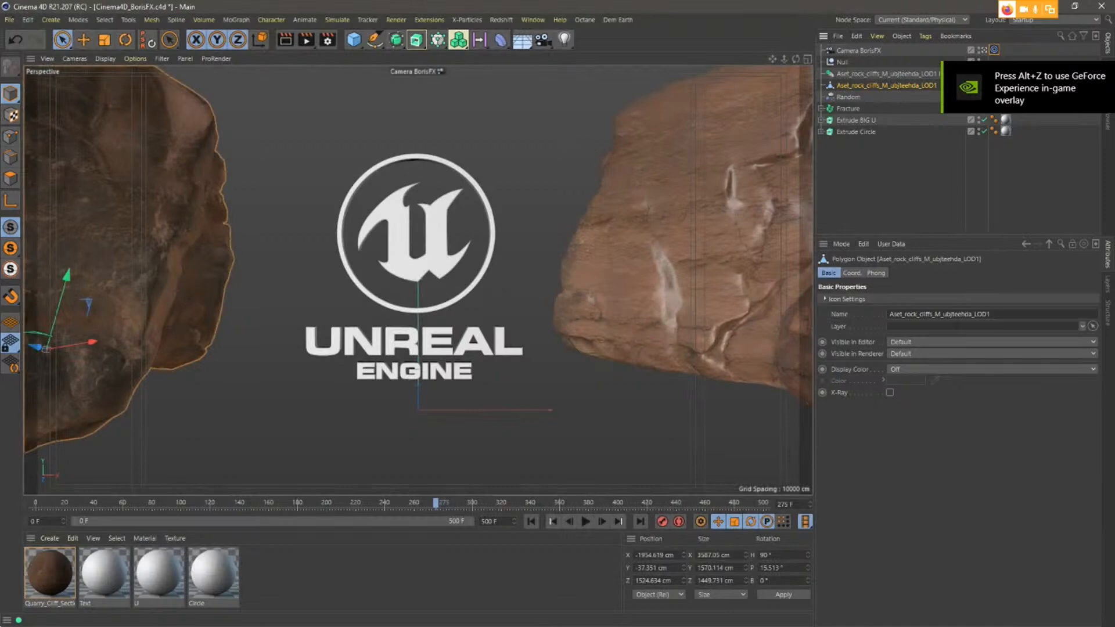
{"action": "key", "text": "super"}
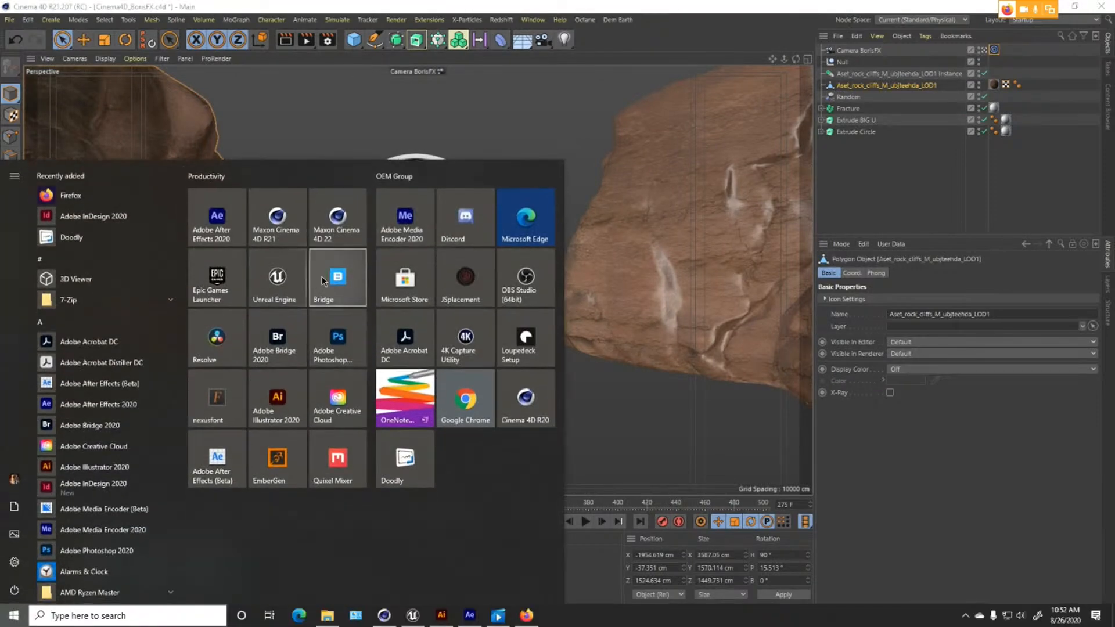
{"action": "left_click", "coordinate": [323, 281]}
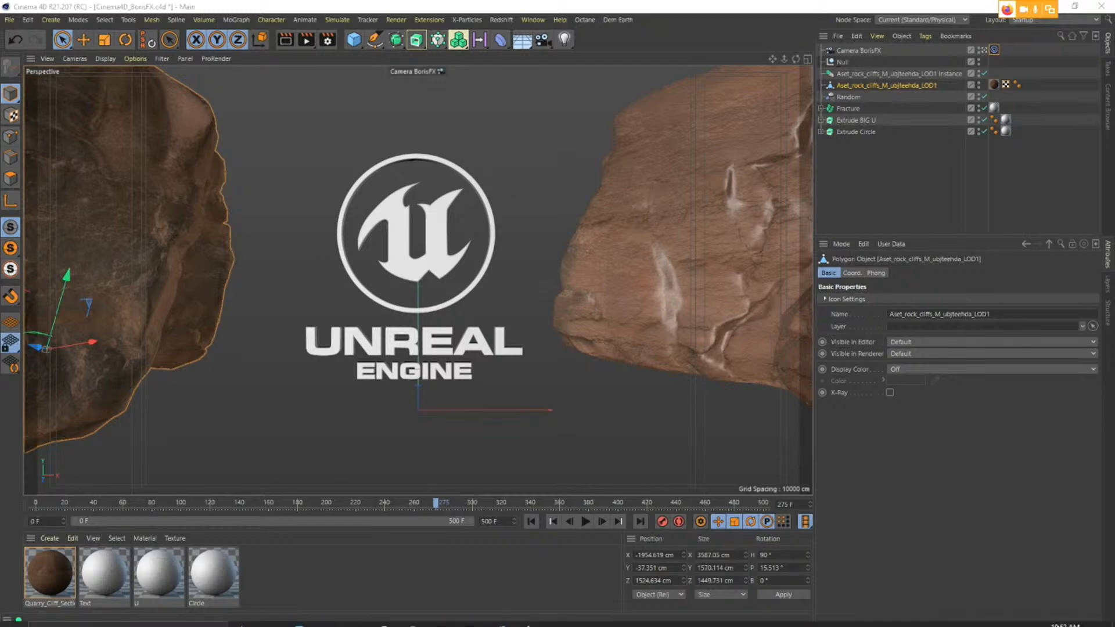
Open the NAS network drive (X:) under This PC in File Explorer, and close the Explorer window.
{"action": "mouse_move", "coordinate": [613, 626]}
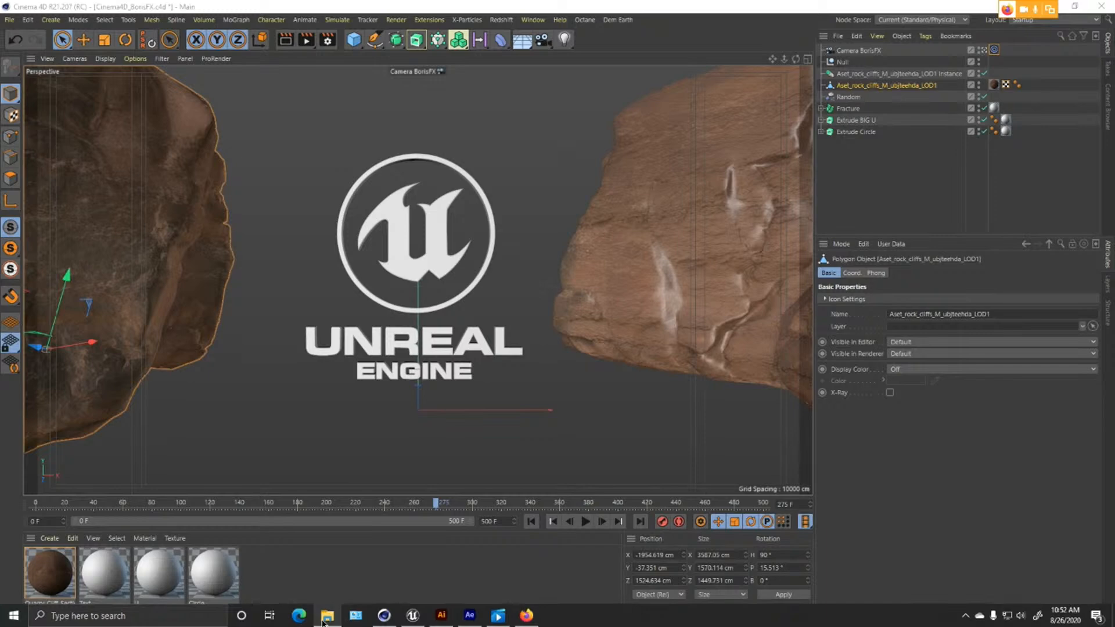
{"action": "mouse_move", "coordinate": [329, 621]}
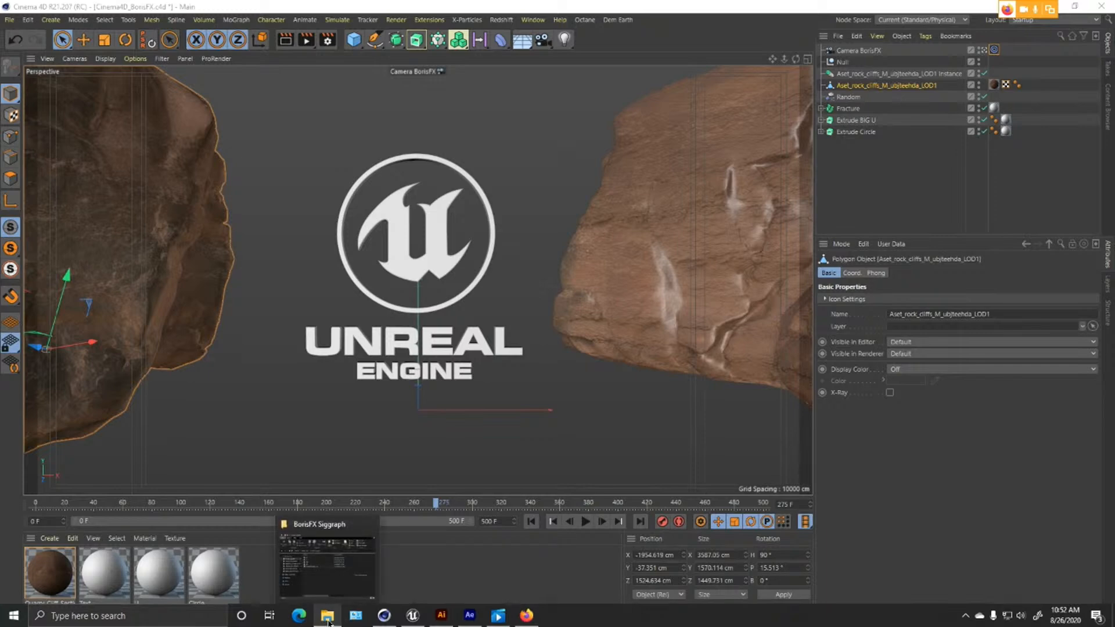
{"action": "left_click", "coordinate": [328, 620]}
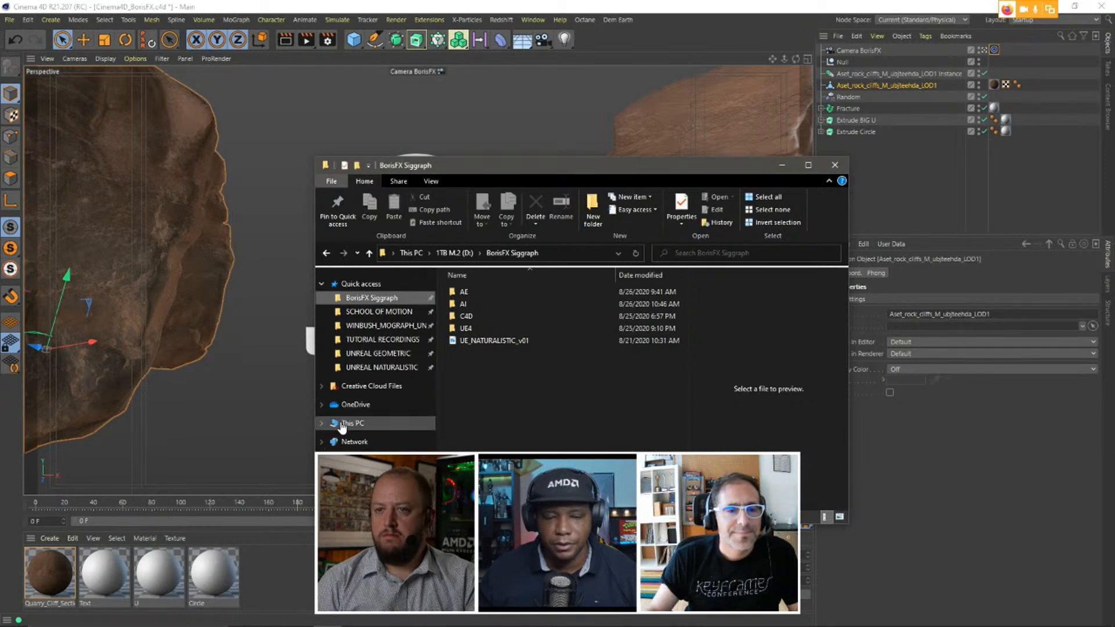
{"action": "left_click", "coordinate": [345, 424]}
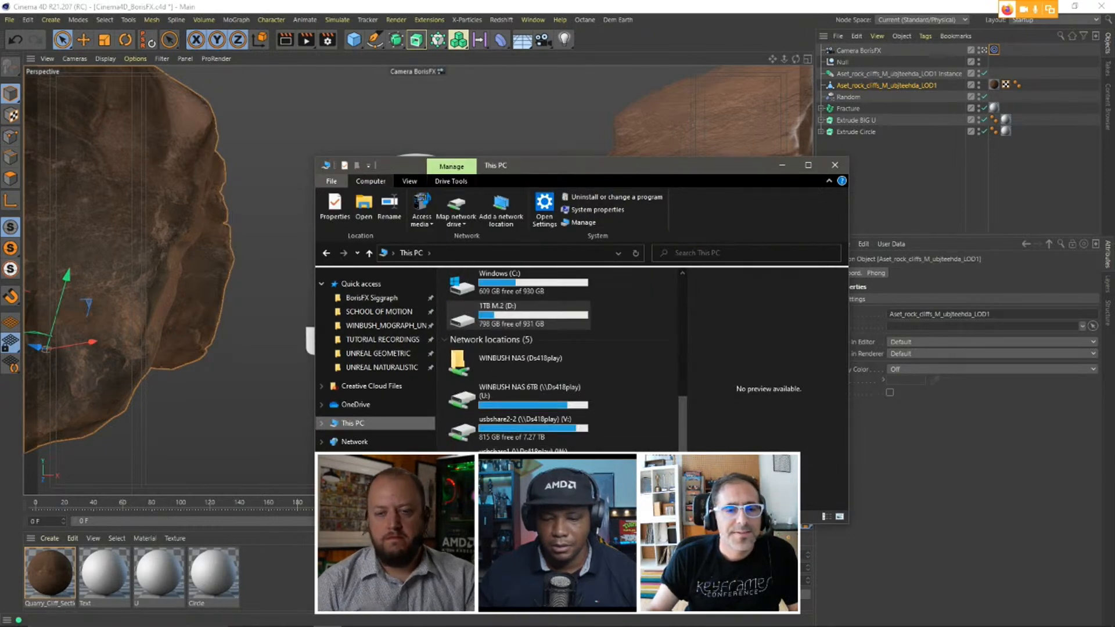
{"action": "double_click", "coordinate": [520, 494]}
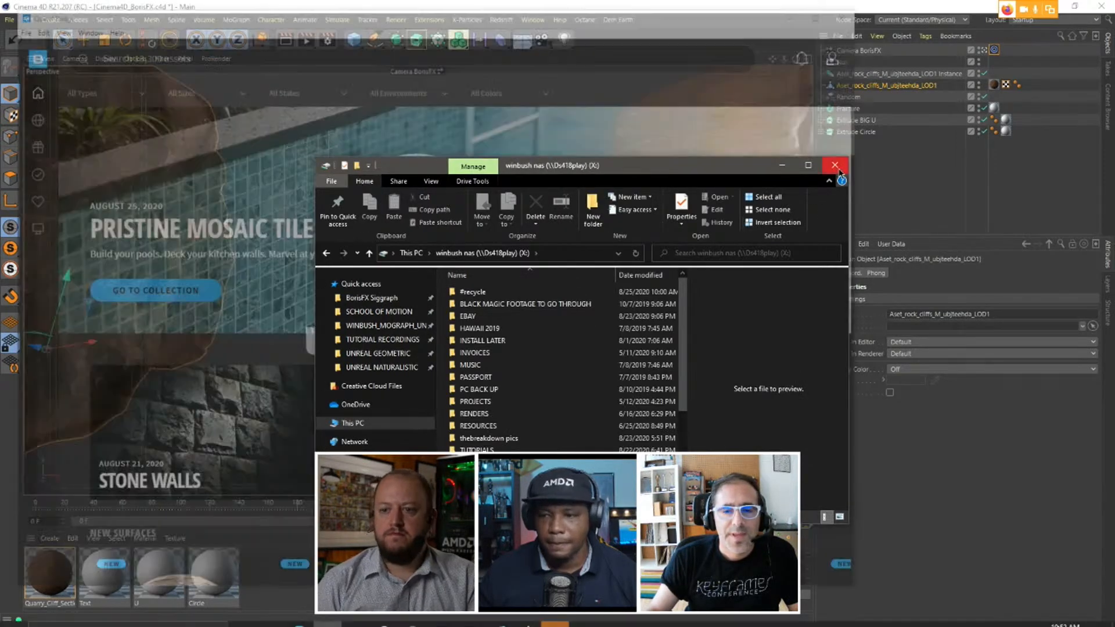
{"action": "left_click", "coordinate": [837, 165]}
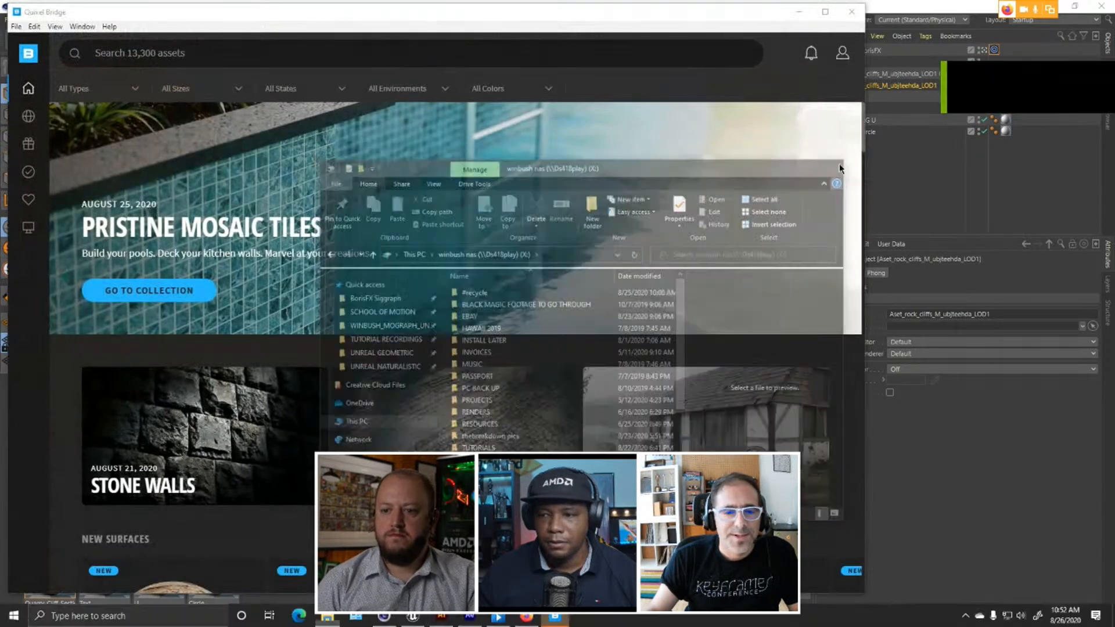
Check the signed-in account in Quixel Bridge, activate the asset search and reposition the window over the Cinema 4D scene.
{"action": "left_click", "coordinate": [843, 53]}
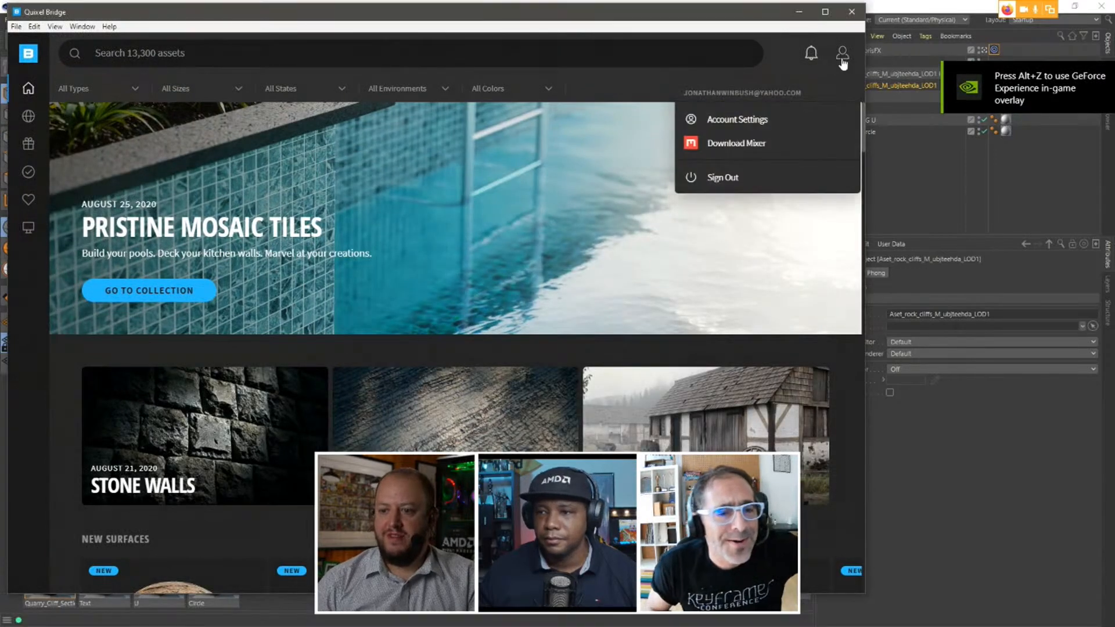
{"action": "left_click", "coordinate": [774, 47]}
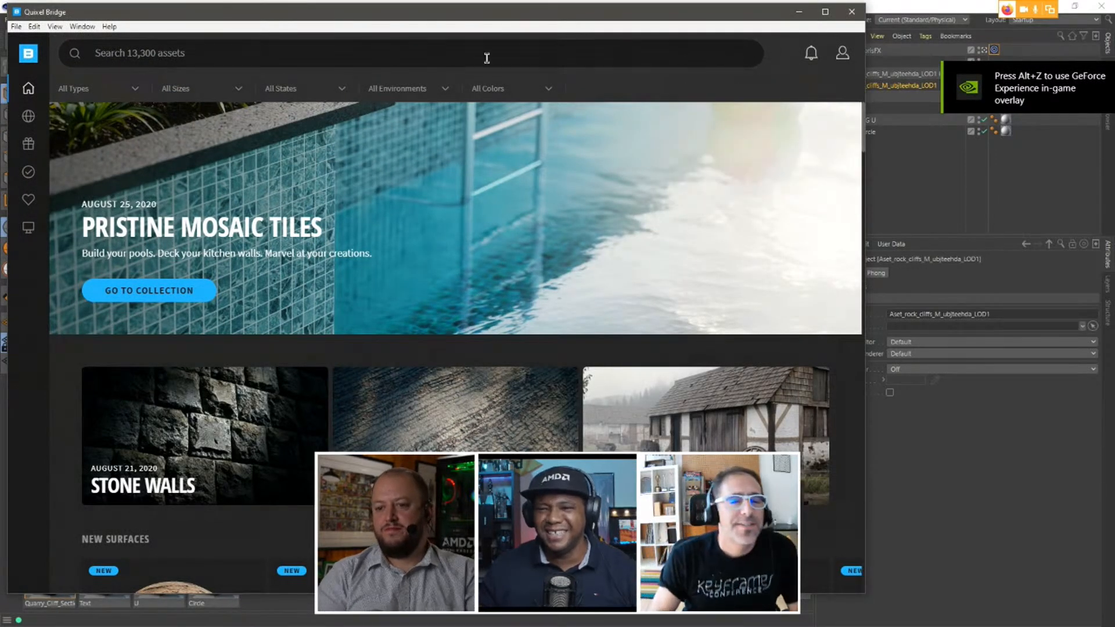
{"action": "left_click_drag", "start_coordinate": [487, 58], "coordinate": [542, 65]}
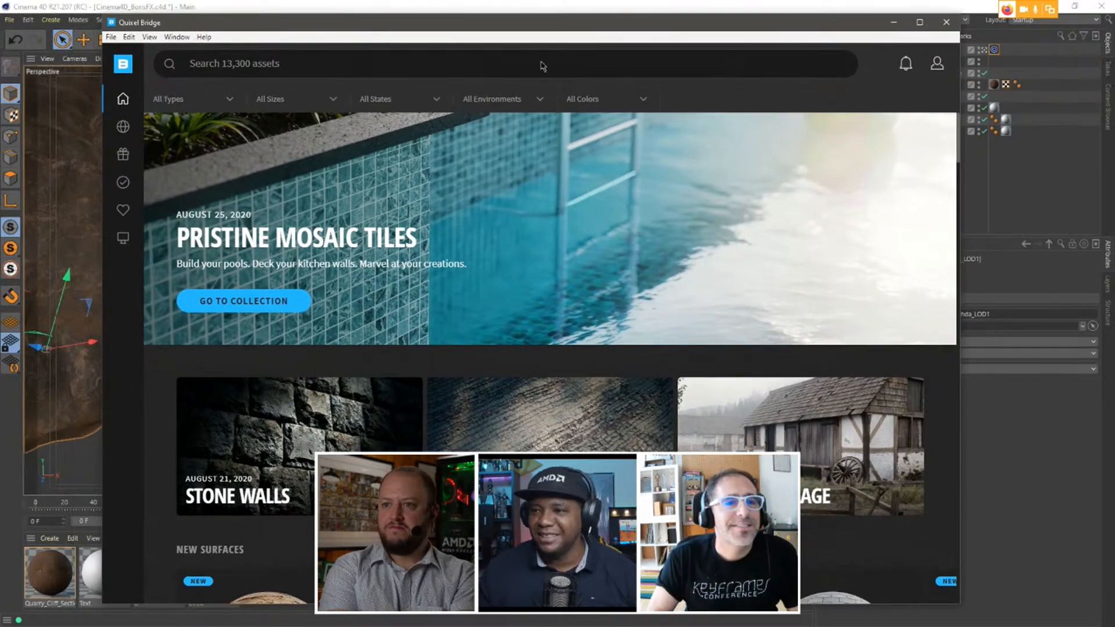
{"action": "left_click", "coordinate": [542, 66]}
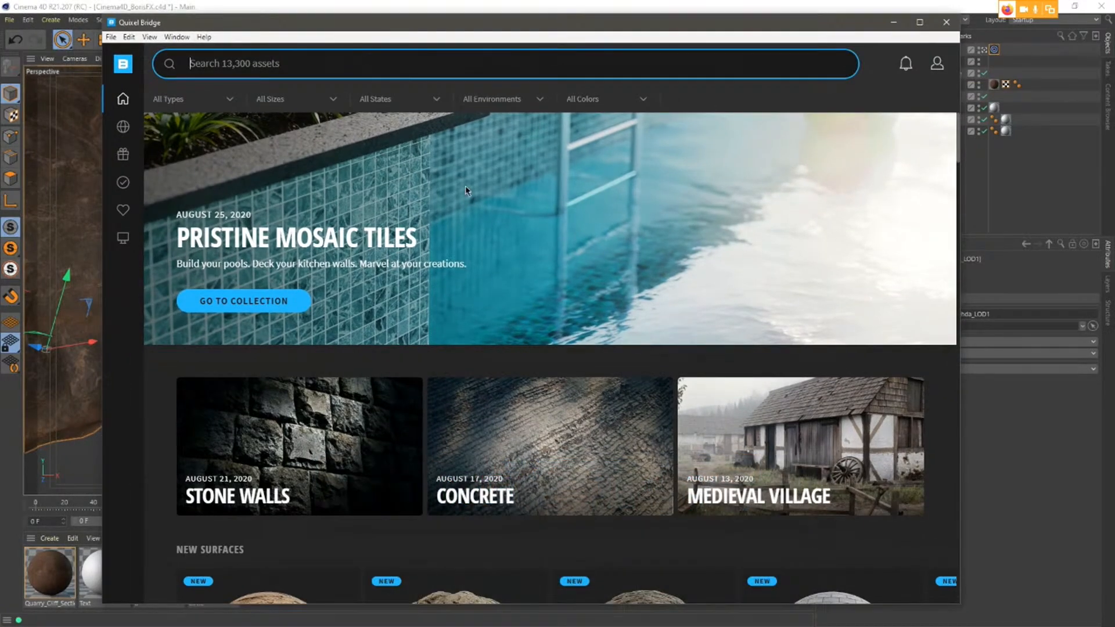
{"action": "left_click_drag", "start_coordinate": [372, 24], "coordinate": [402, 23]}
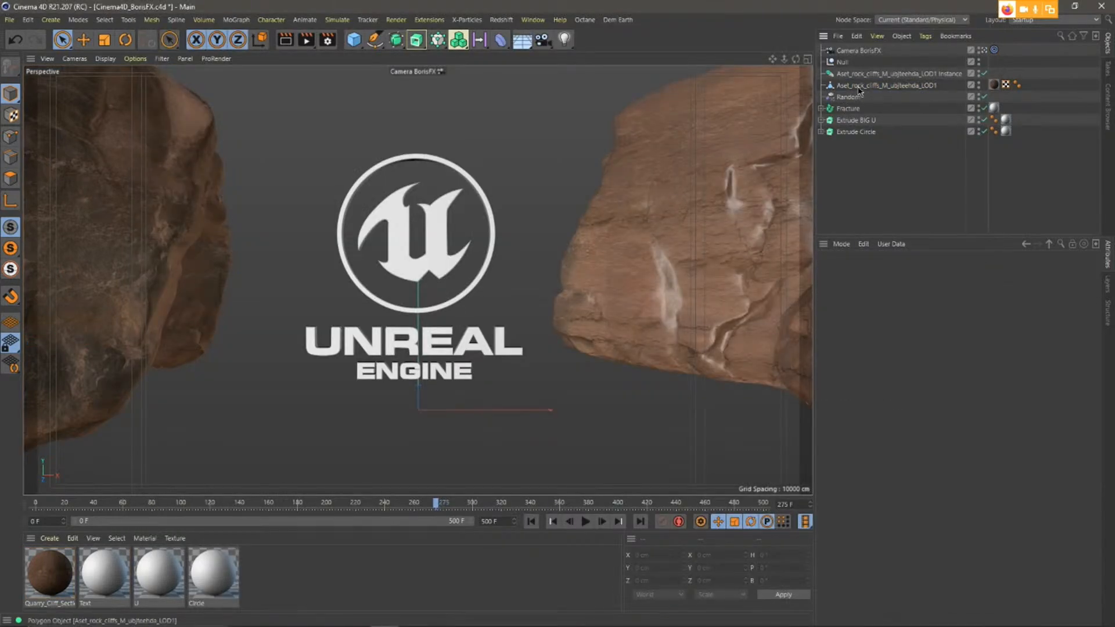
Select the rock cliffs polygon object in Cinema 4D, and return to Quixel Bridge with its window maximized.
{"action": "left_click", "coordinate": [859, 87]}
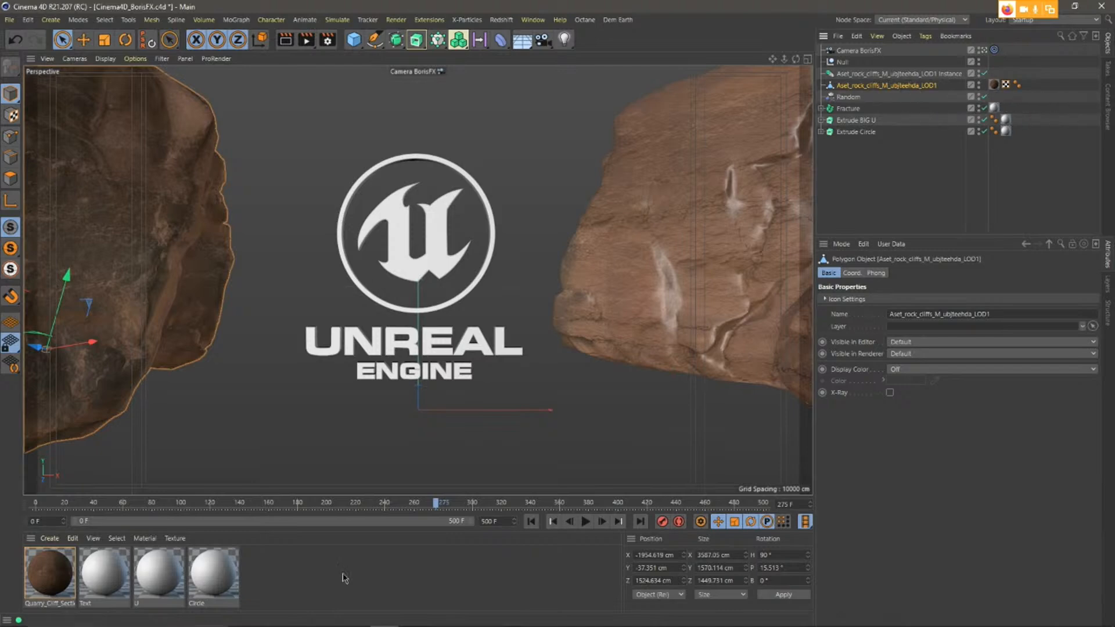
{"action": "left_click", "coordinate": [548, 619]}
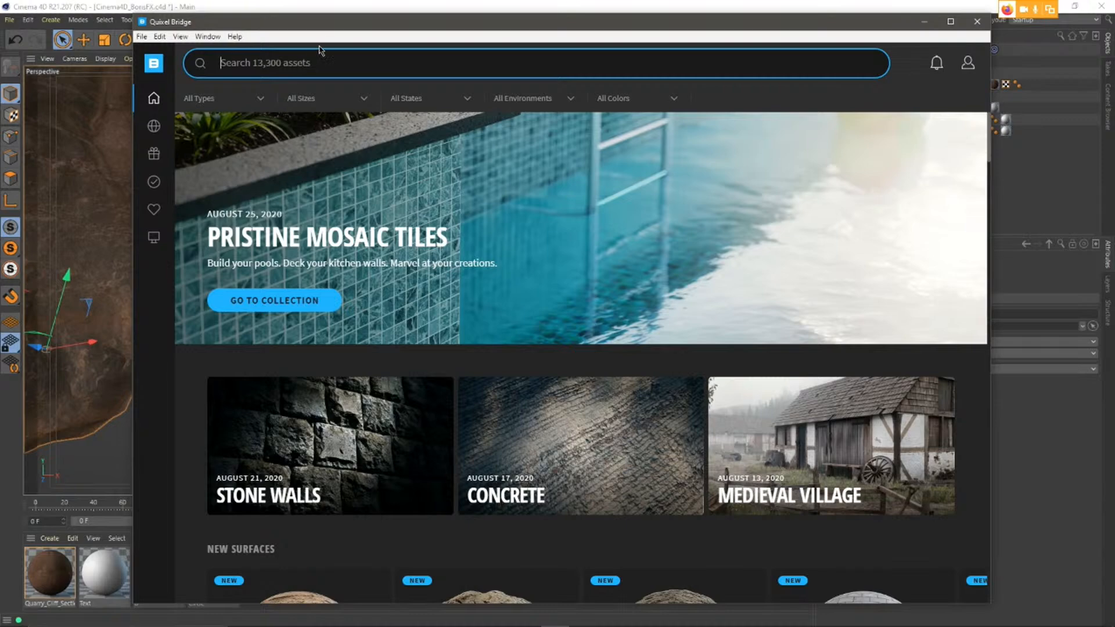
{"action": "left_click_drag", "start_coordinate": [324, 22], "coordinate": [327, 0]}
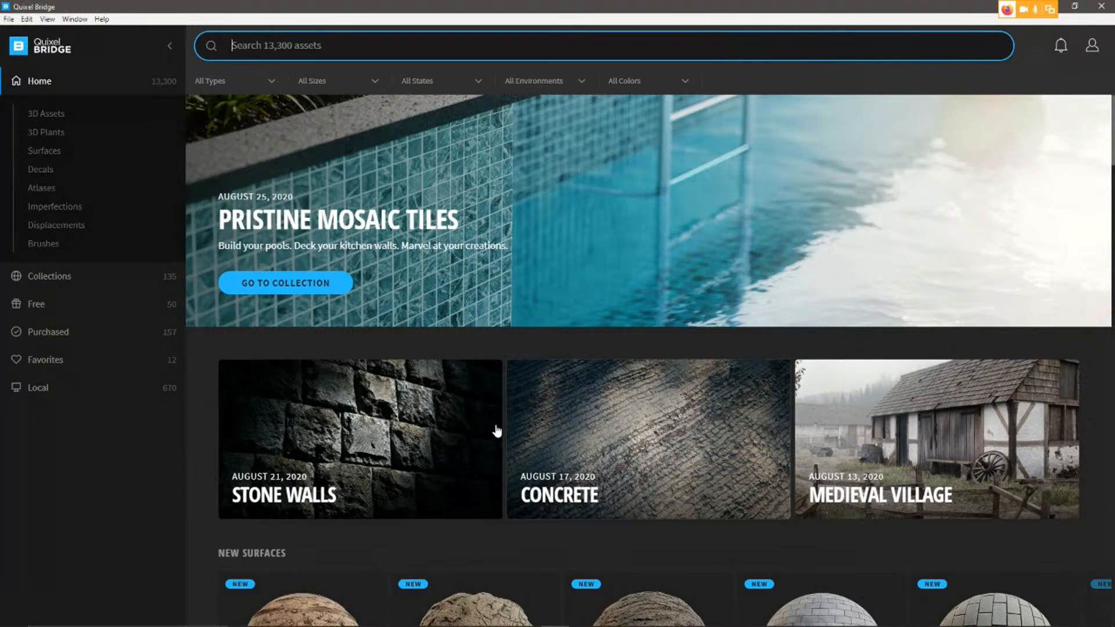
Browse the home page's new surfaces and 3D models, and open the Pristine Mosaic Tiles collection to view its assets.
{"action": "scroll", "coordinate": [452, 430], "scroll_direction": "down", "scroll_amount": 1}
{"action": "scroll", "coordinate": [452, 430], "scroll_direction": "down", "scroll_amount": 4}
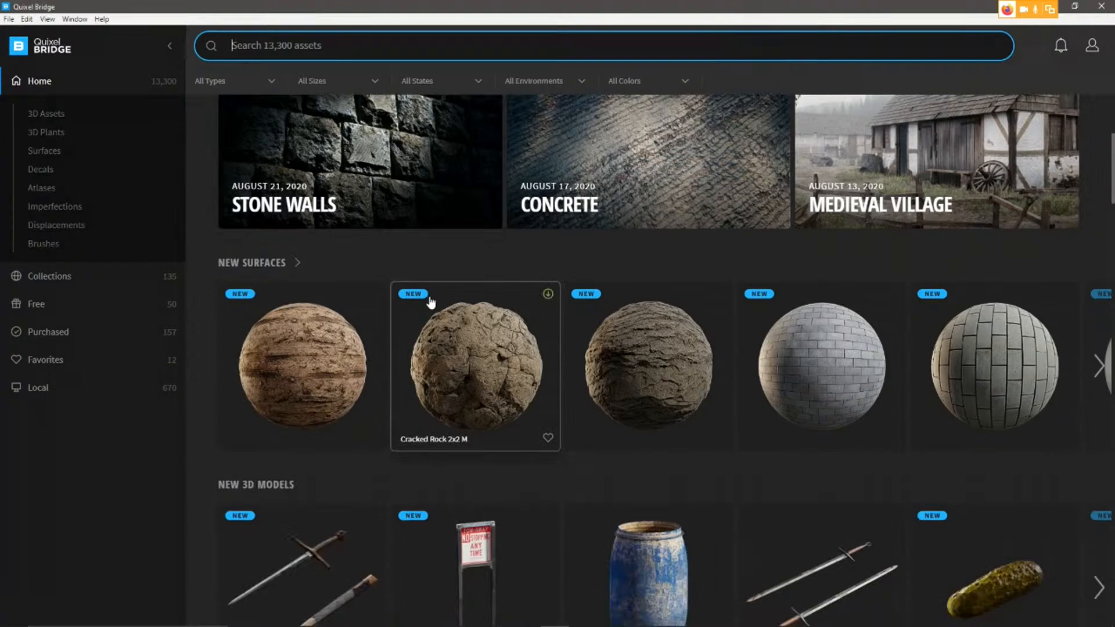
{"action": "scroll", "coordinate": [428, 301], "scroll_direction": "up", "scroll_amount": 5}
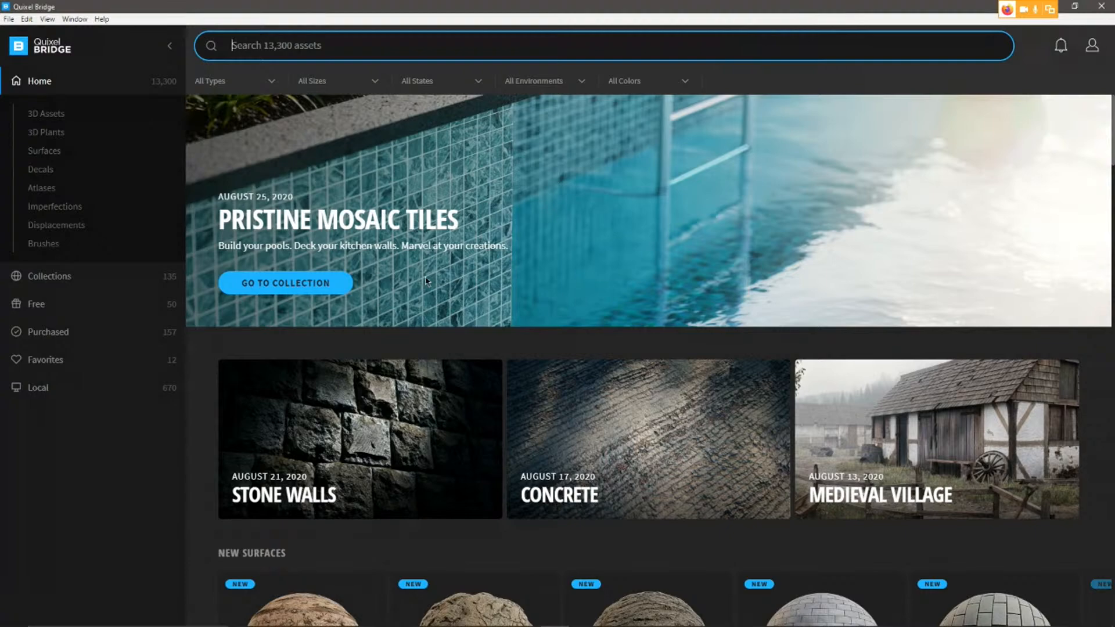
{"action": "left_click", "coordinate": [263, 290]}
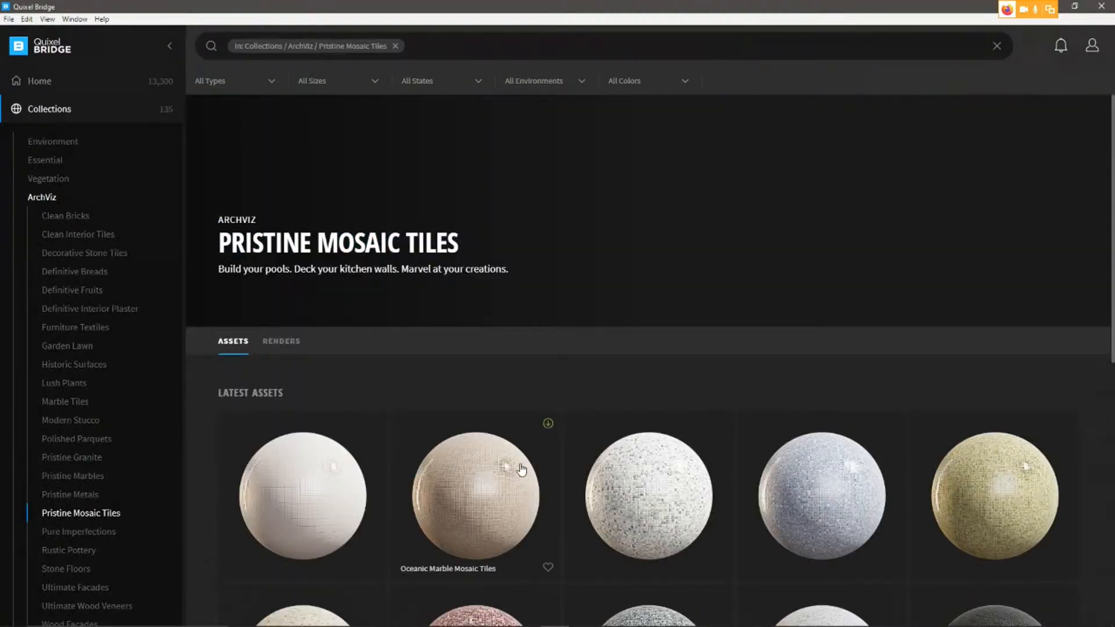
{"action": "scroll", "coordinate": [500, 465], "scroll_direction": "down", "scroll_amount": 4}
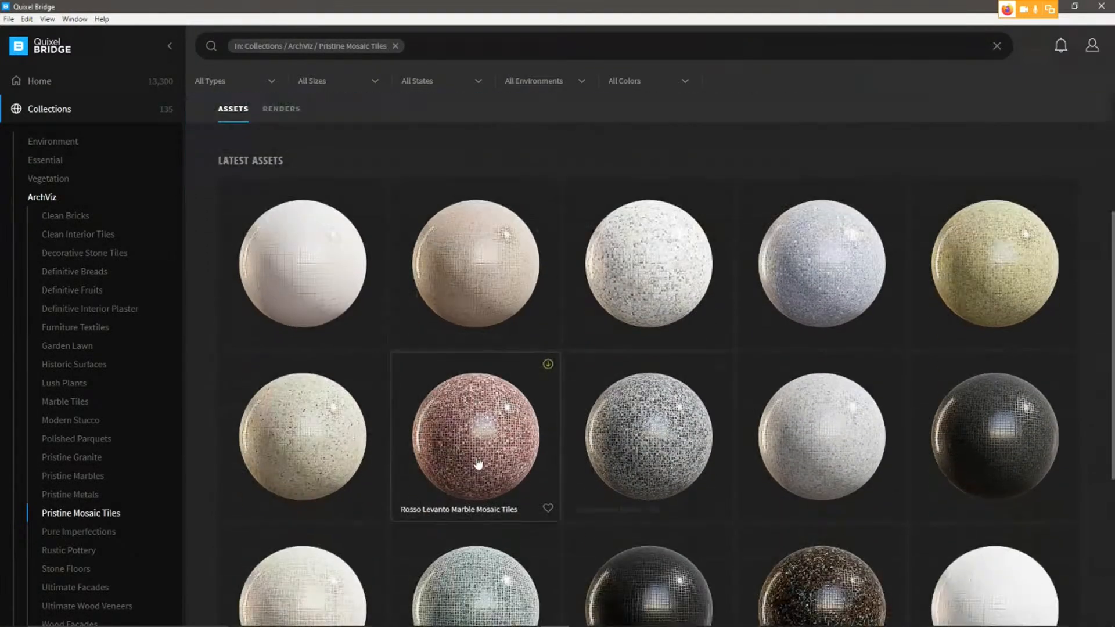
Open the download settings of the Oceanic Marble Mosaic Tiles asset and view its texture map options.
{"action": "left_click", "coordinate": [461, 261]}
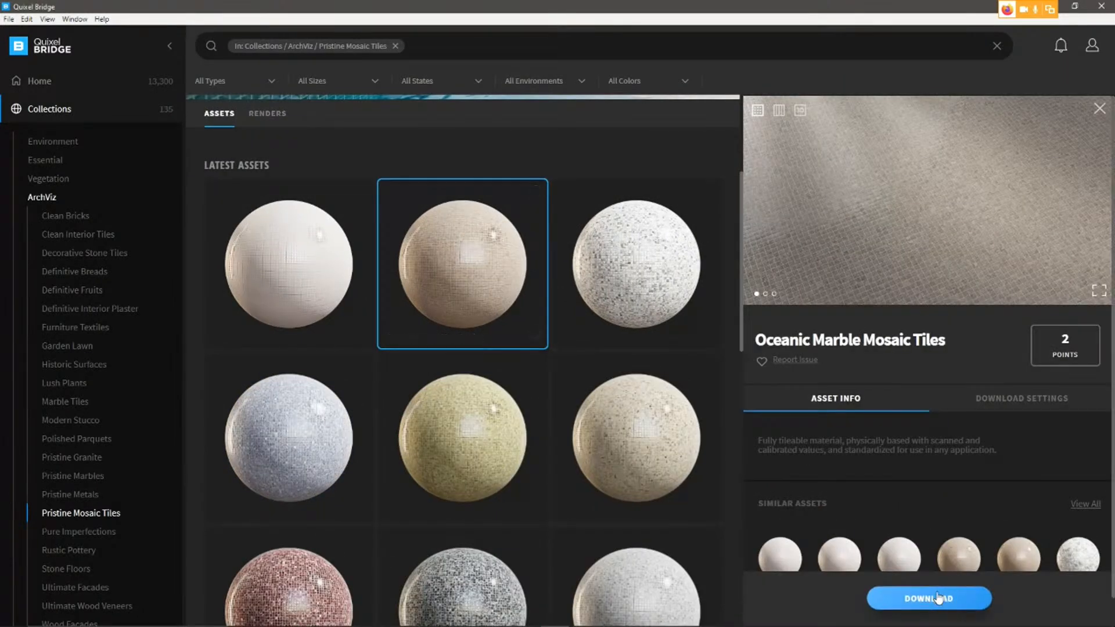
{"action": "left_click", "coordinate": [999, 402]}
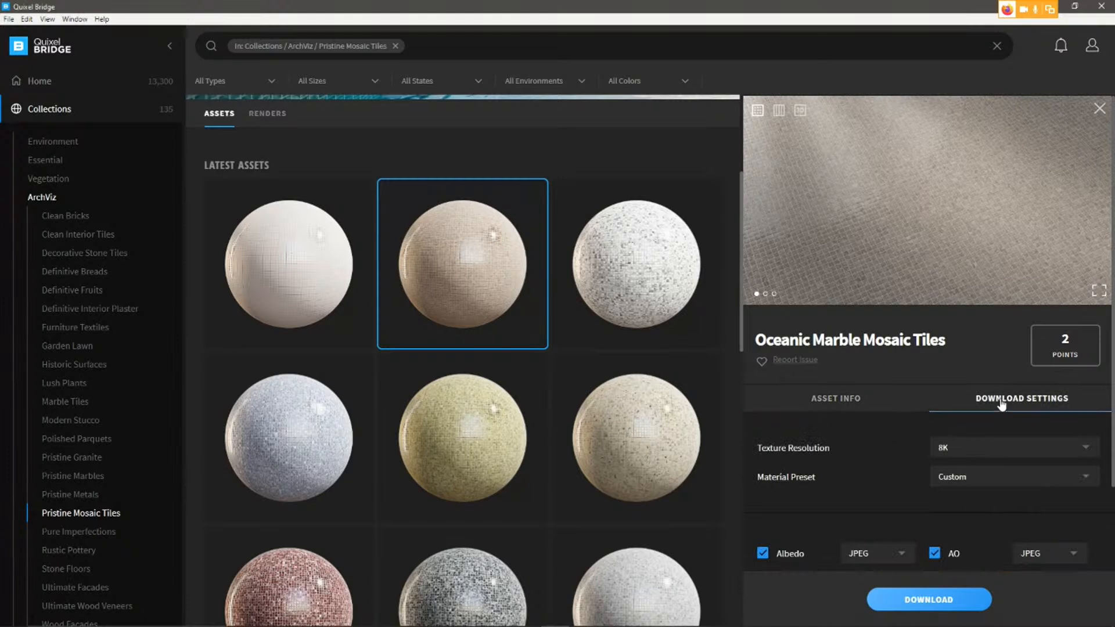
{"action": "scroll", "coordinate": [900, 448], "scroll_direction": "down", "scroll_amount": 1}
{"action": "scroll", "coordinate": [901, 447], "scroll_direction": "down", "scroll_amount": 2}
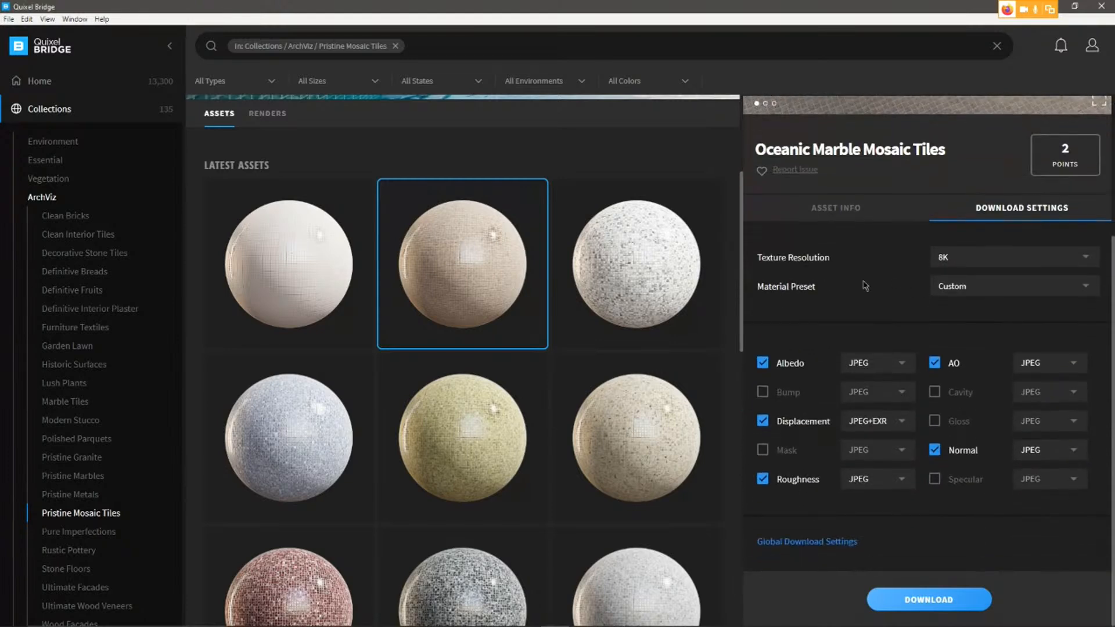
Review the texture resolution choices for the mosaic tiles and set the material preset to Unreal 4.
{"action": "left_click", "coordinate": [945, 261]}
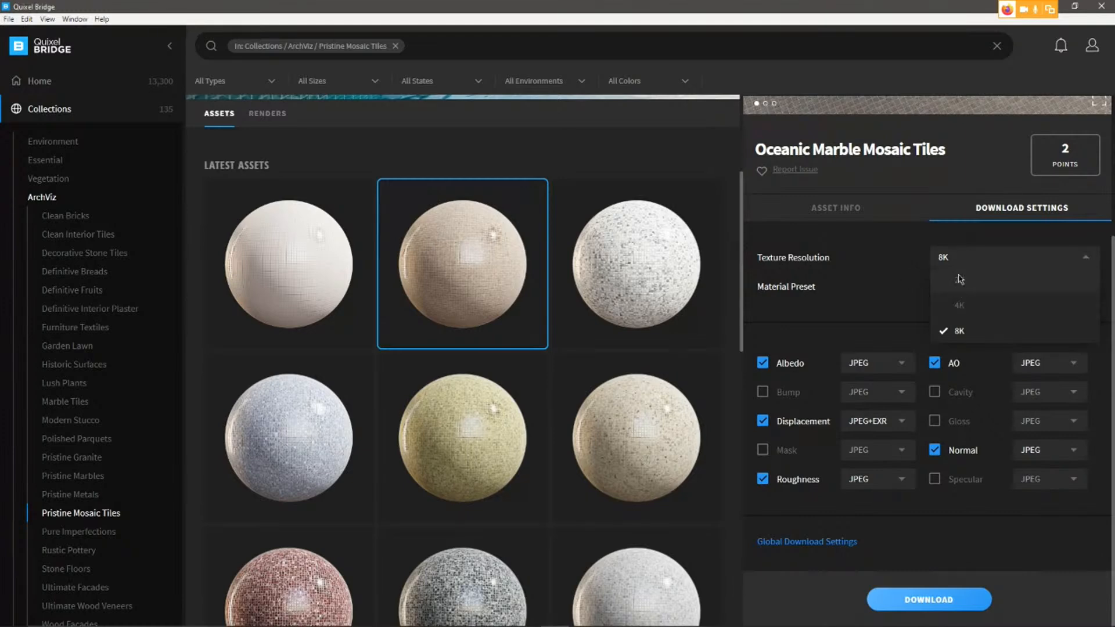
{"action": "left_click", "coordinate": [840, 287]}
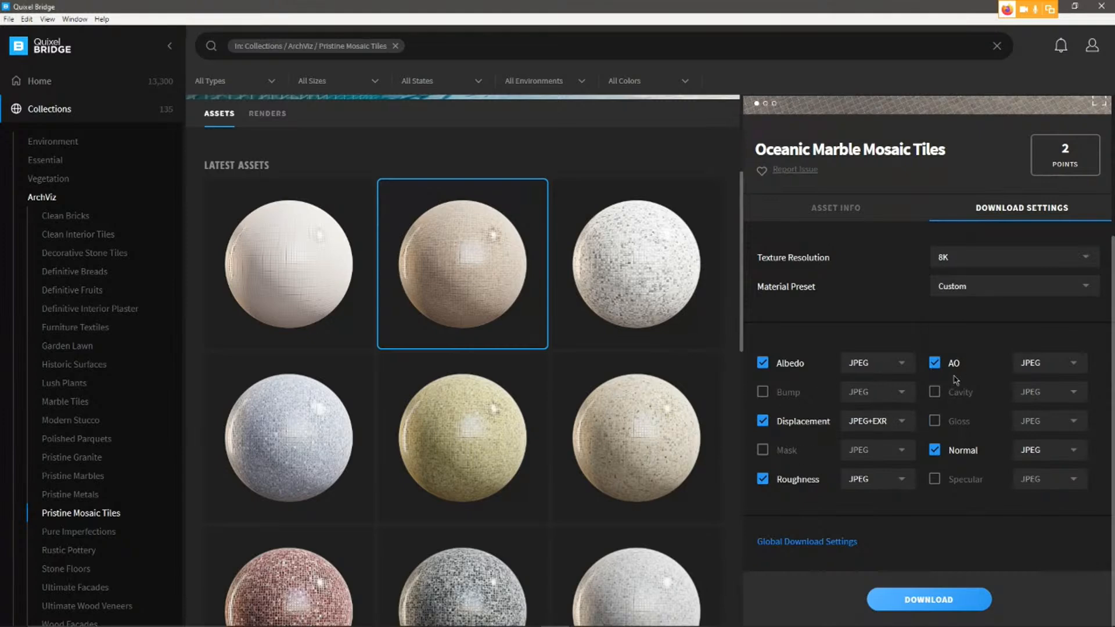
{"action": "left_click", "coordinate": [966, 286]}
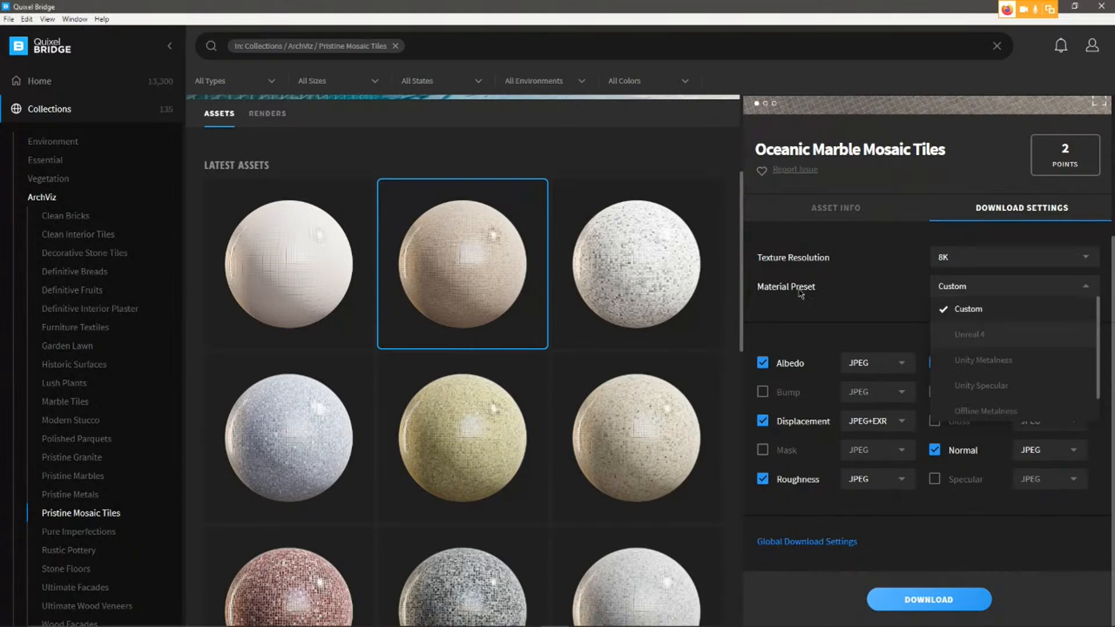
{"action": "left_click", "coordinate": [1004, 339]}
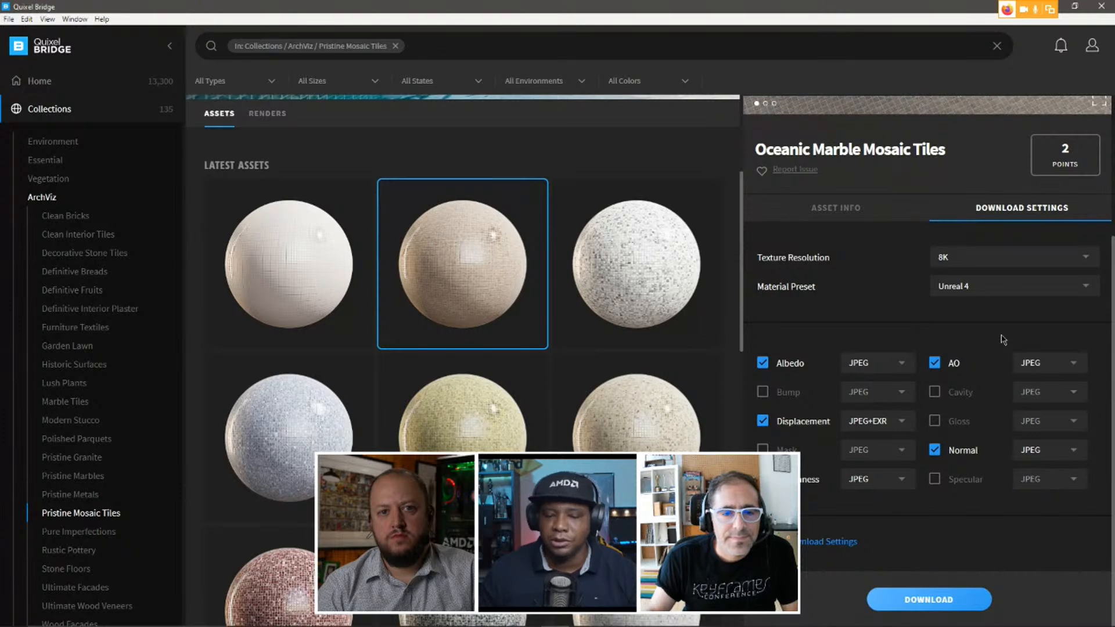
Return to the full asset library and search for the rock asset code "ubjteehda".
{"action": "left_click", "coordinate": [68, 82]}
{"action": "left_click", "coordinate": [320, 46]}
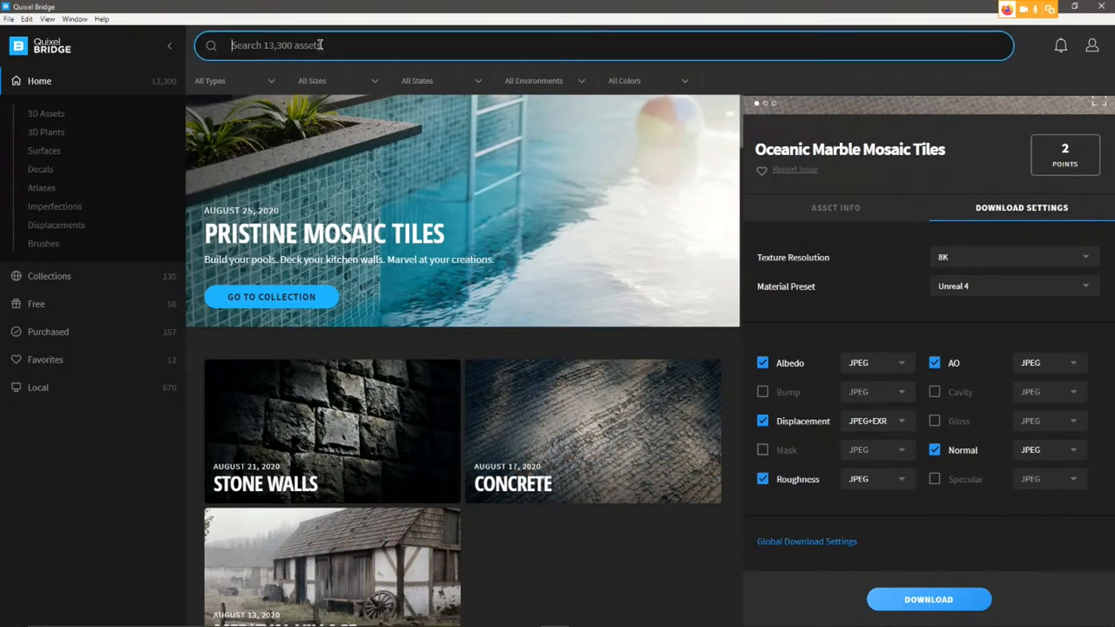
{"action": "type", "text": "ubjteehda"}
{"action": "key", "text": "Return"}
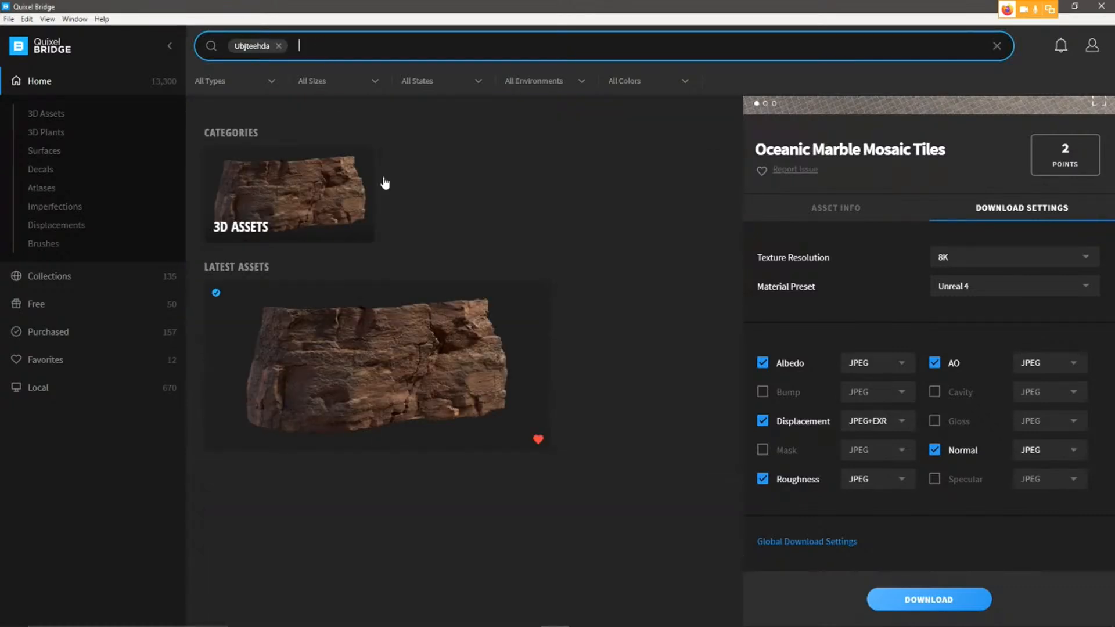
Open the Quarry Cliff asset's details and inspect the rock in its interactive 3D preview.
{"action": "left_click", "coordinate": [395, 373]}
{"action": "scroll", "coordinate": [924, 221], "scroll_direction": "up", "scroll_amount": 3}
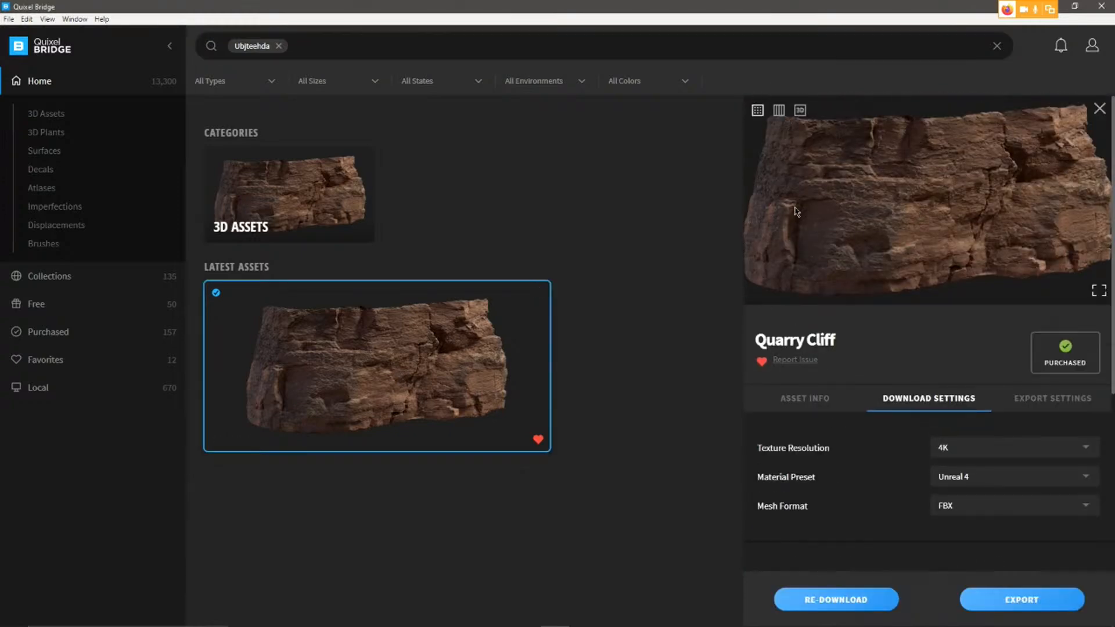
{"action": "left_click", "coordinate": [800, 109]}
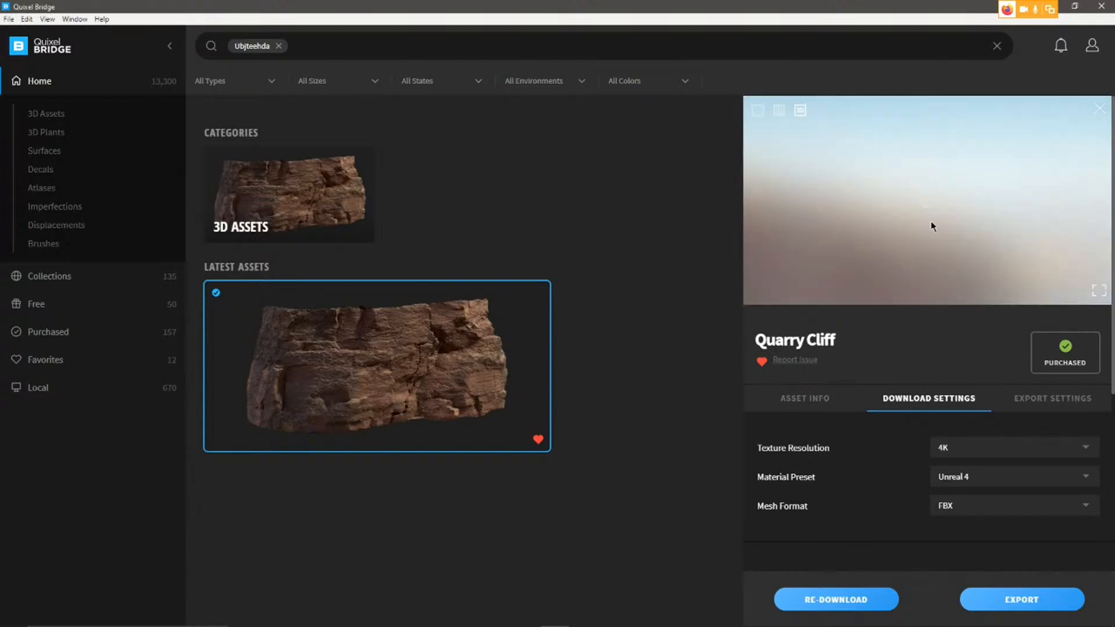
{"action": "left_click_drag", "start_coordinate": [932, 226], "coordinate": [801, 141]}
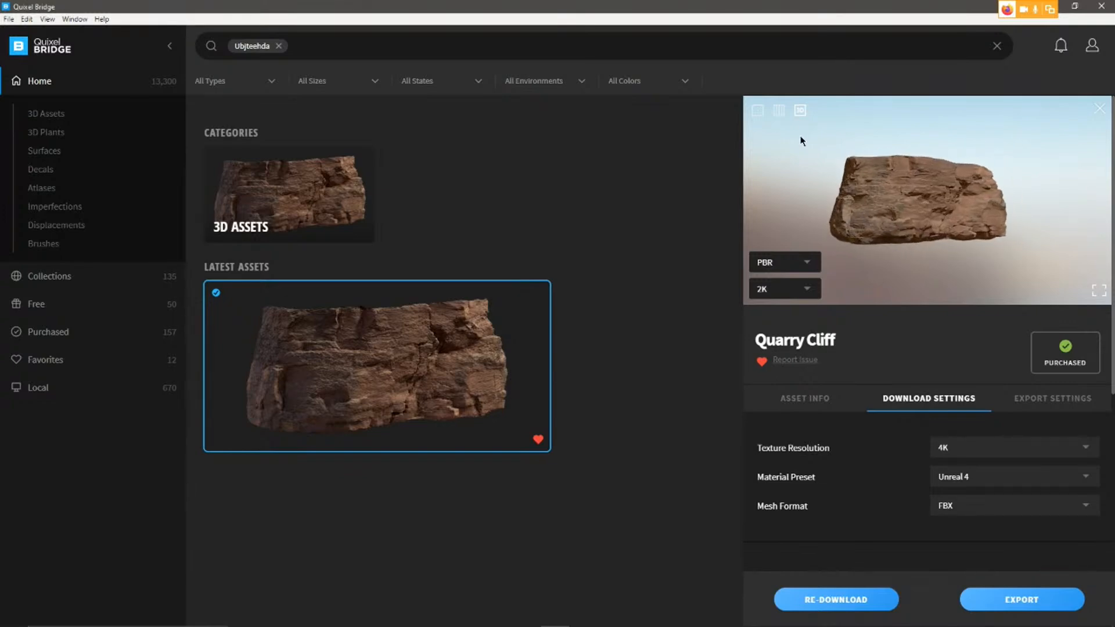
View the Quarry Cliff's texture maps and review its export settings.
{"action": "left_click", "coordinate": [779, 110]}
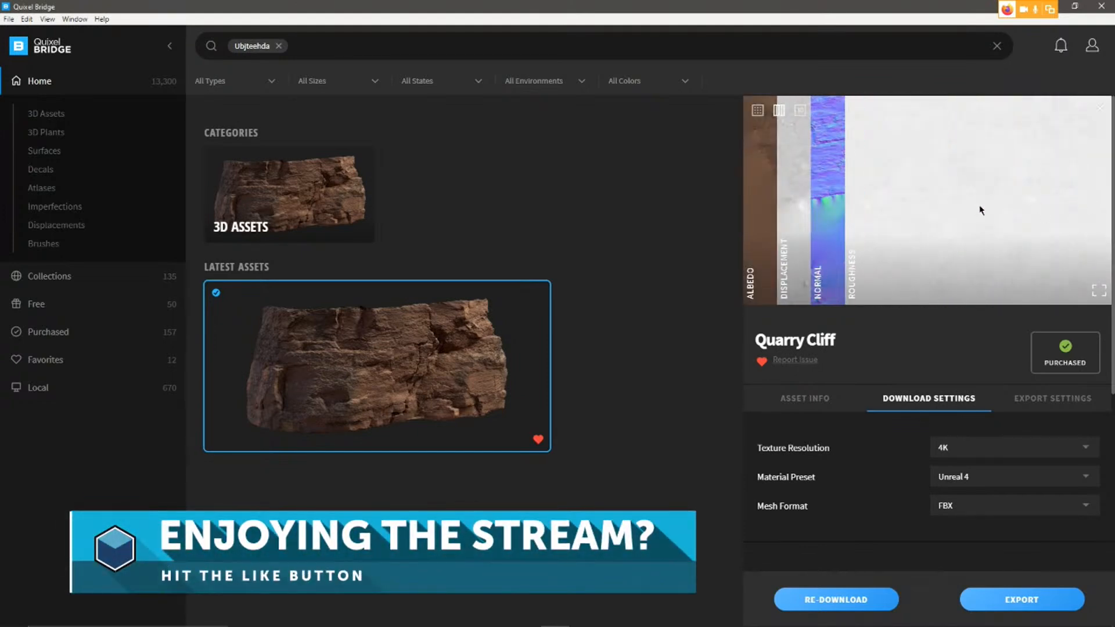
{"action": "left_click", "coordinate": [1034, 404]}
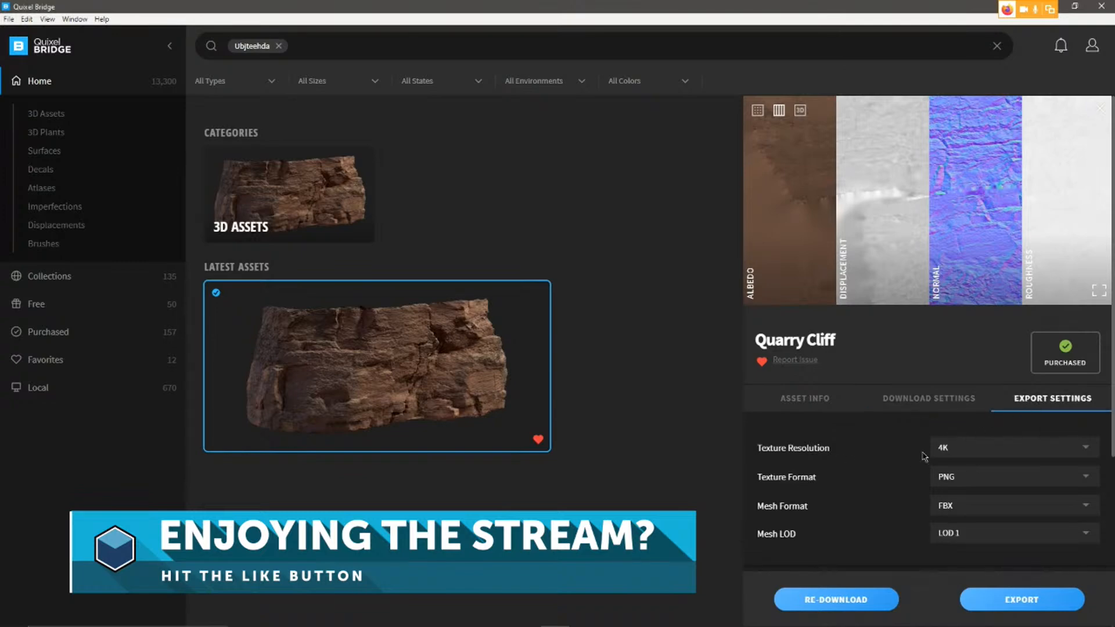
{"action": "scroll", "coordinate": [921, 459], "scroll_direction": "down", "scroll_amount": 3}
{"action": "scroll", "coordinate": [915, 462], "scroll_direction": "down", "scroll_amount": 2}
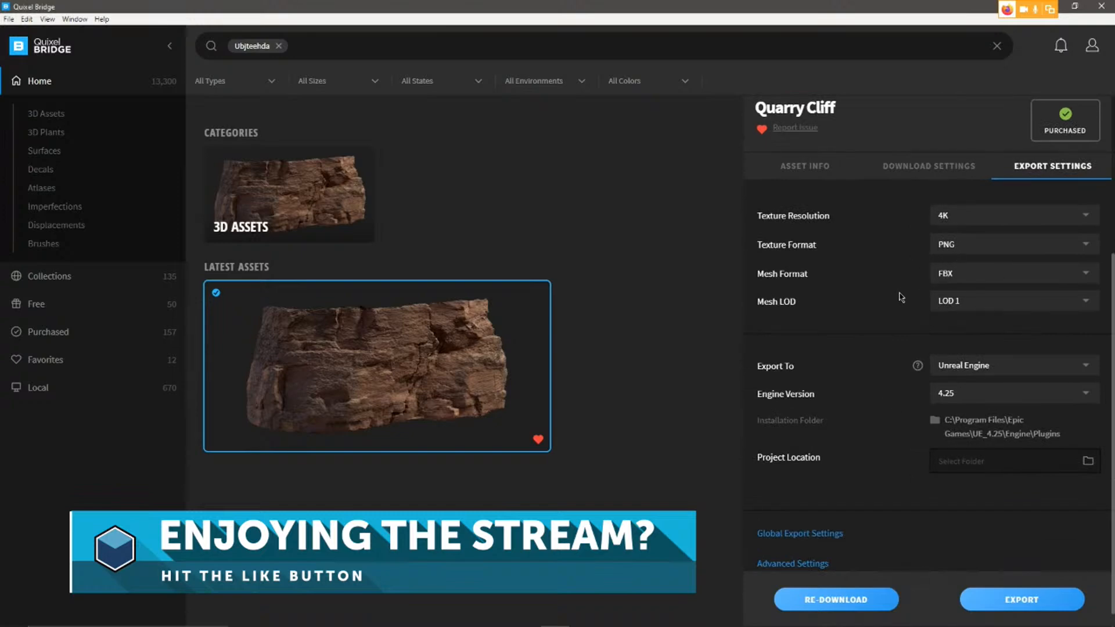
Set the Quarry Cliff's export target to Cinema 4D and export the asset.
{"action": "left_click", "coordinate": [962, 368]}
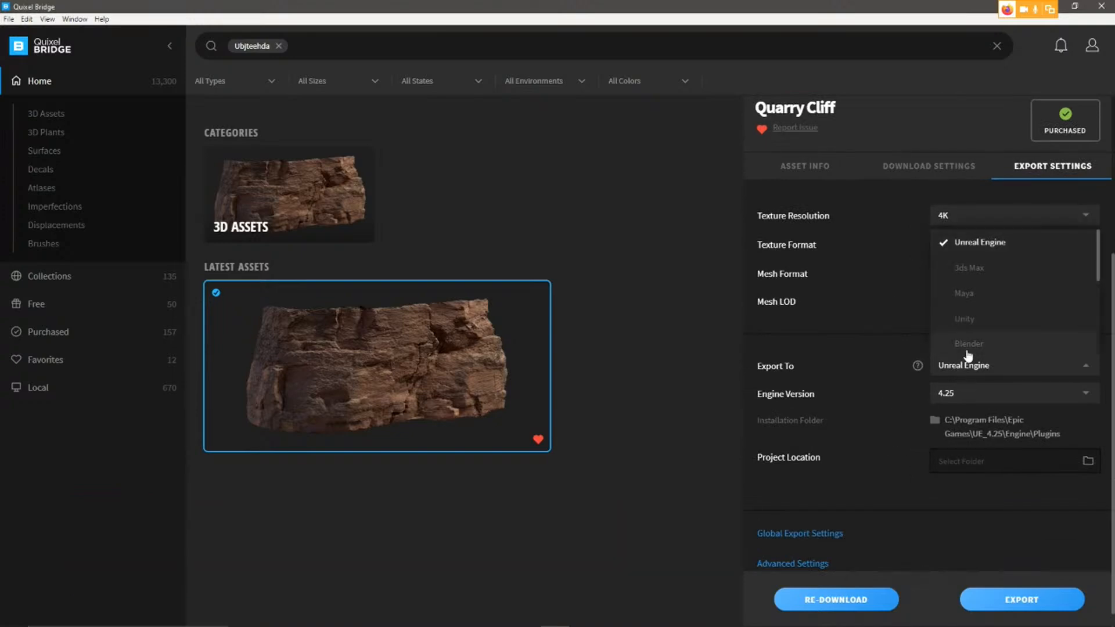
{"action": "scroll", "coordinate": [986, 310], "scroll_direction": "down", "scroll_amount": 2}
{"action": "scroll", "coordinate": [987, 291], "scroll_direction": "up", "scroll_amount": 2}
{"action": "scroll", "coordinate": [978, 274], "scroll_direction": "down", "scroll_amount": 2}
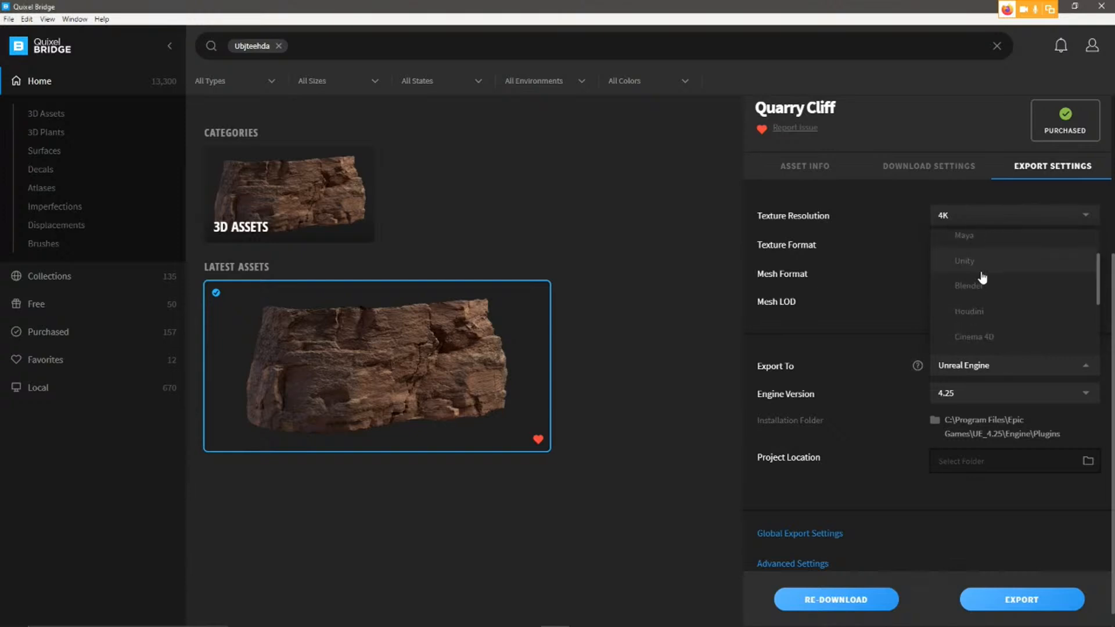
{"action": "left_click", "coordinate": [981, 338]}
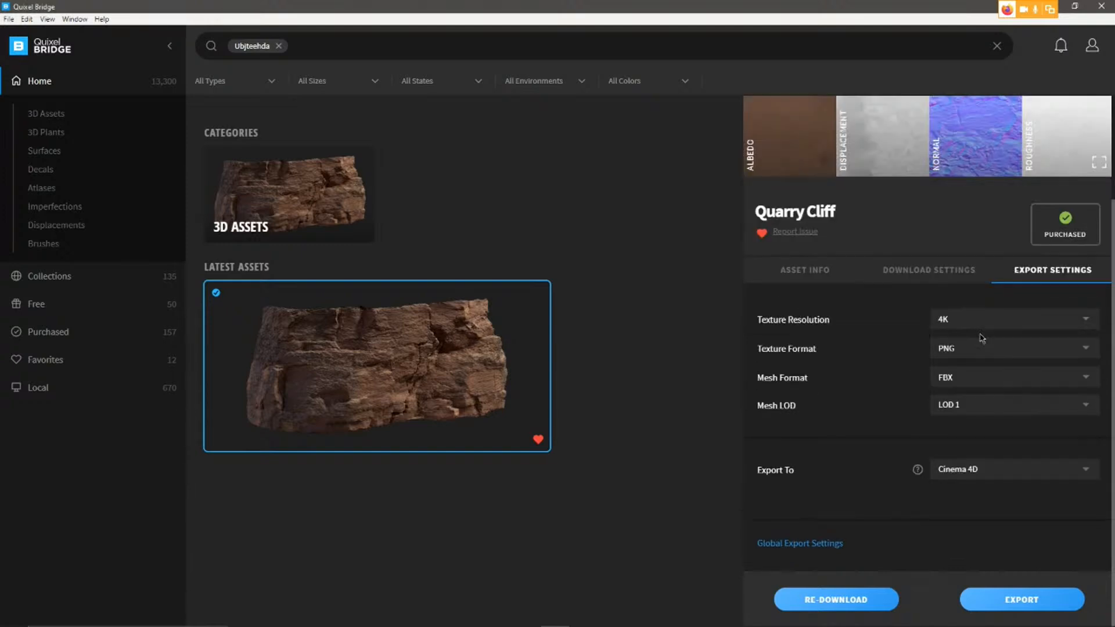
{"action": "left_click", "coordinate": [1022, 599]}
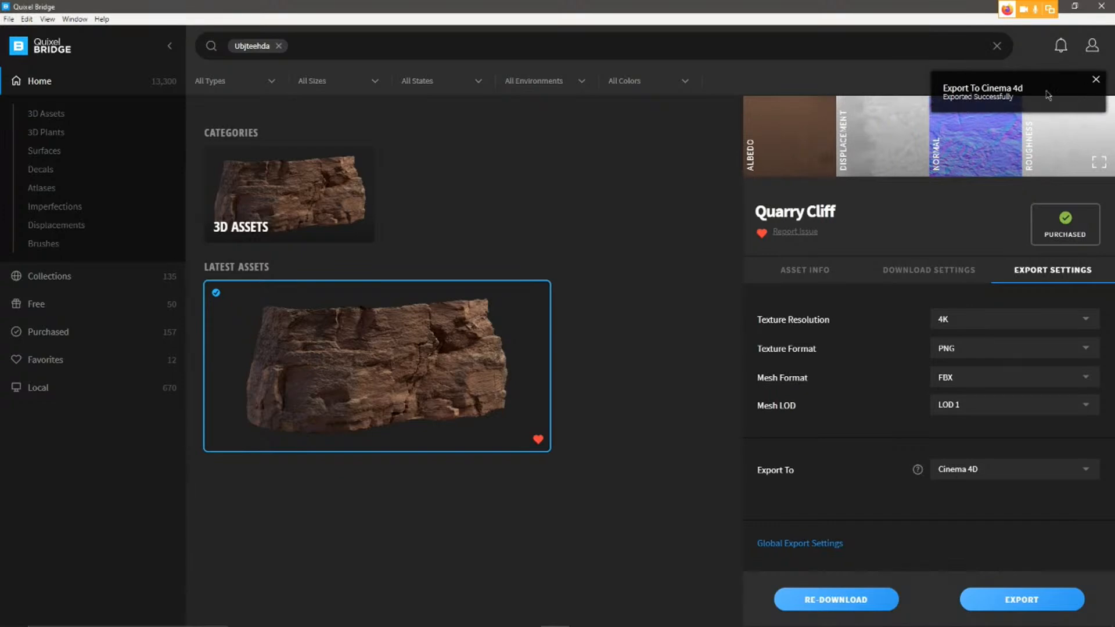
Switch to Cinema 4D and move the imported rock along the X axis to about -366 cm.
{"action": "double_click", "coordinate": [917, 10]}
{"action": "left_click", "coordinate": [987, 27]}
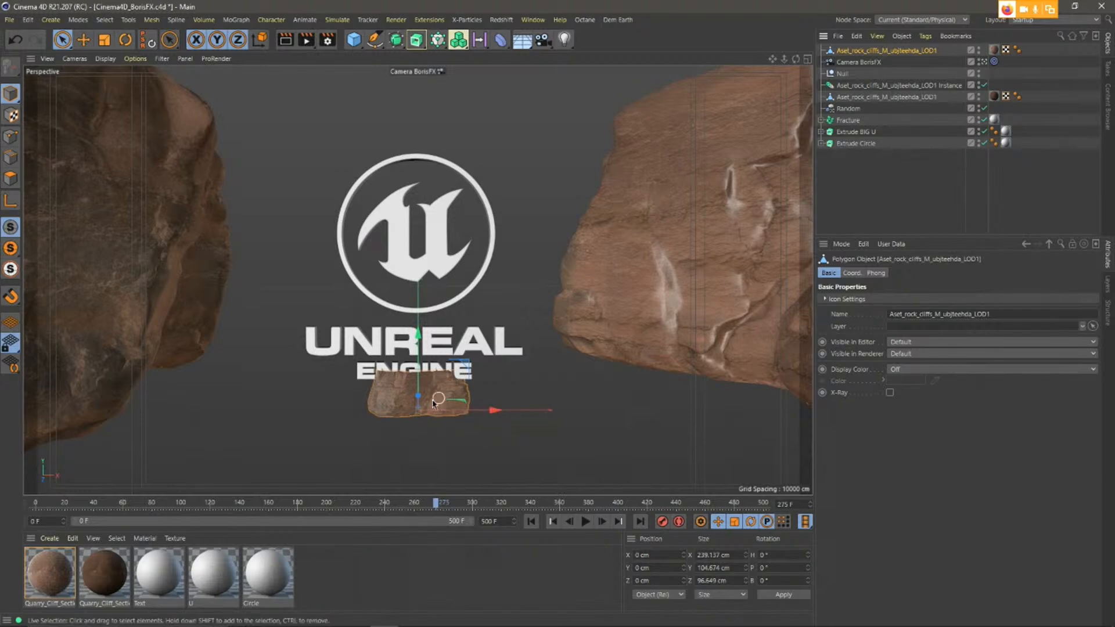
{"action": "left_click_drag", "start_coordinate": [481, 410], "coordinate": [302, 407]}
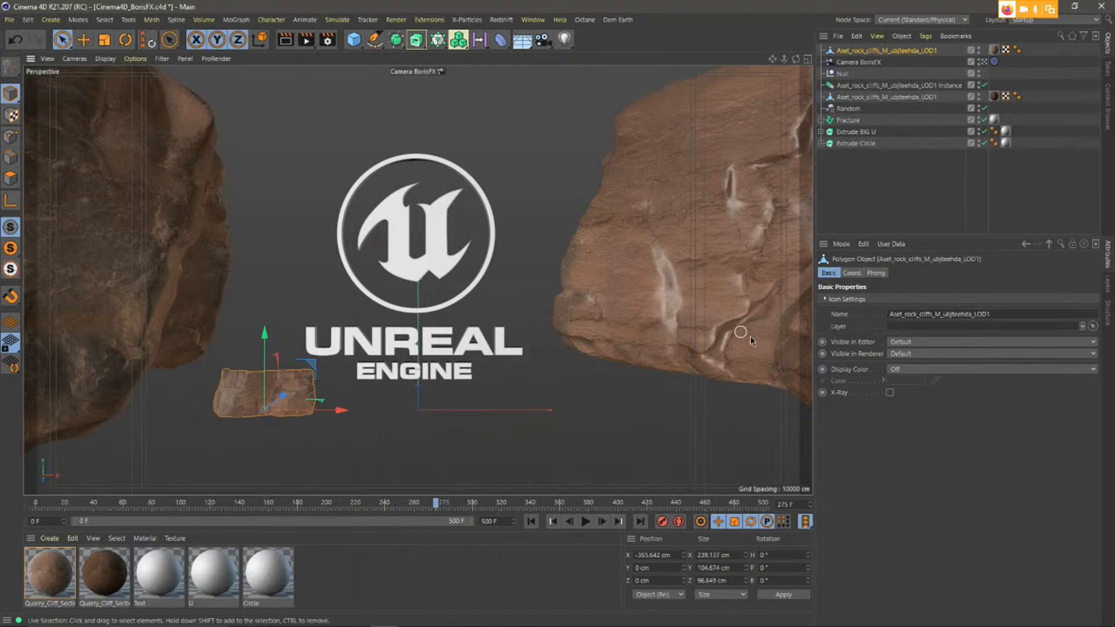
Delete the newly imported rock object from the scene.
{"action": "left_click", "coordinate": [886, 169]}
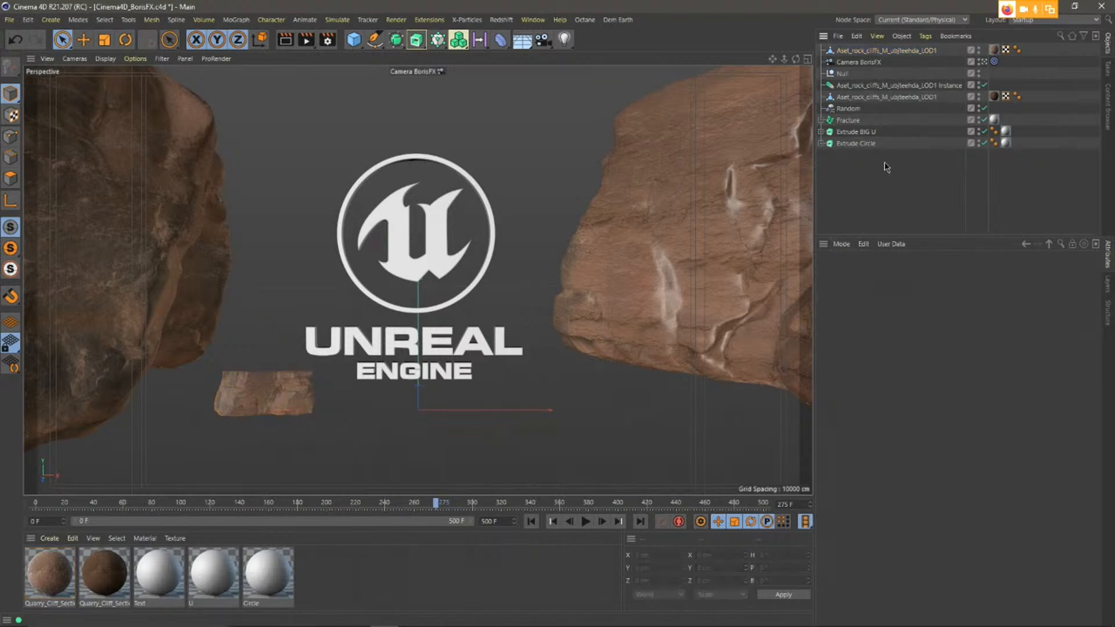
{"action": "left_click", "coordinate": [871, 52]}
{"action": "key", "text": "Delete"}
{"action": "left_click", "coordinate": [872, 54]}
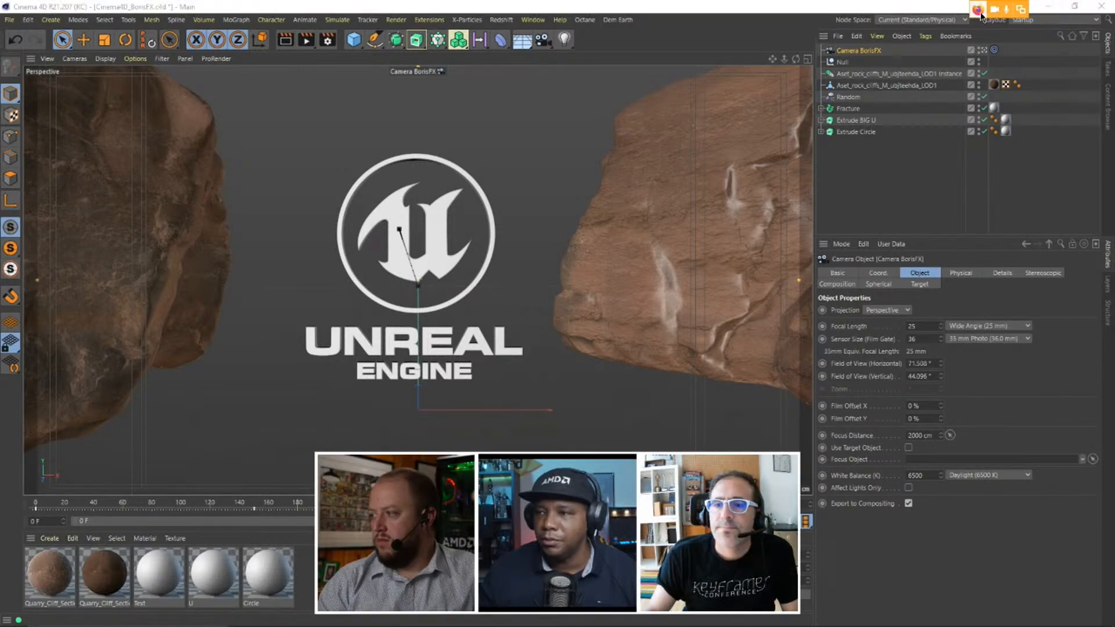
{"action": "left_click", "coordinate": [979, 12]}
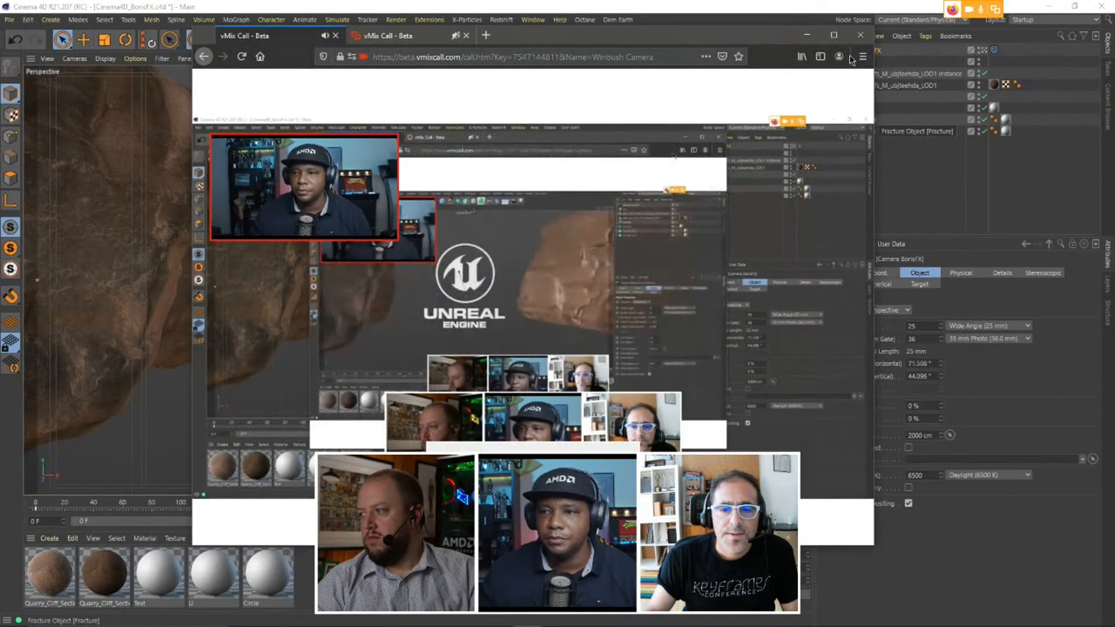
{"action": "left_click", "coordinate": [807, 35]}
{"action": "left_click", "coordinate": [1042, 21]}
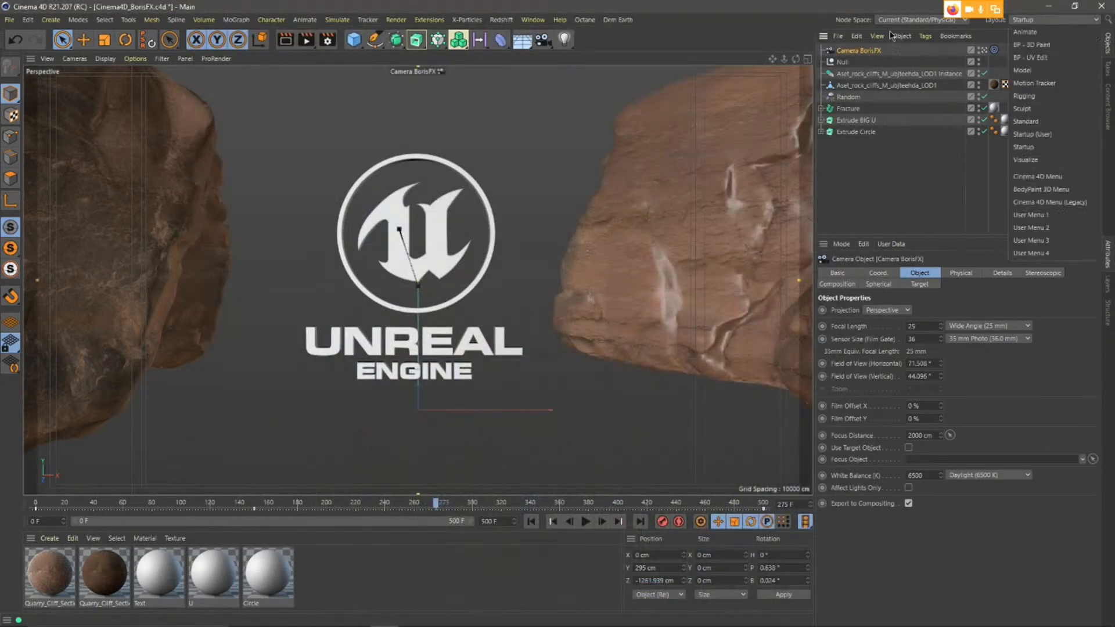
{"action": "left_click", "coordinate": [936, 213]}
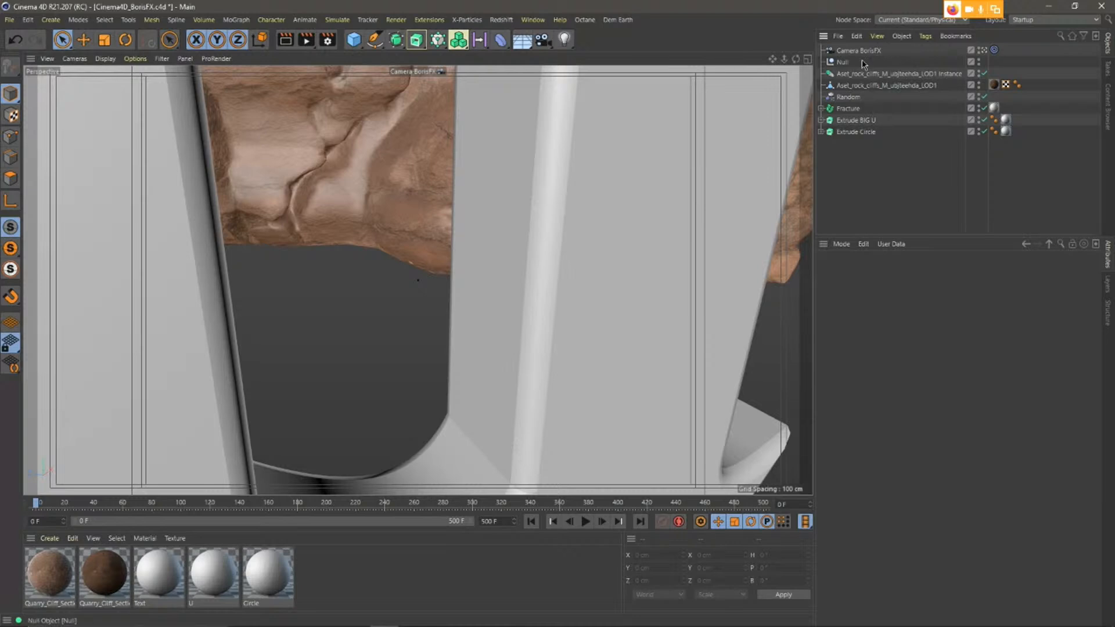
Inspect the BorisFX camera's Target tag and its coordinates while scrubbing the animation to frame 62 and back to the start.
{"action": "left_click", "coordinate": [864, 52]}
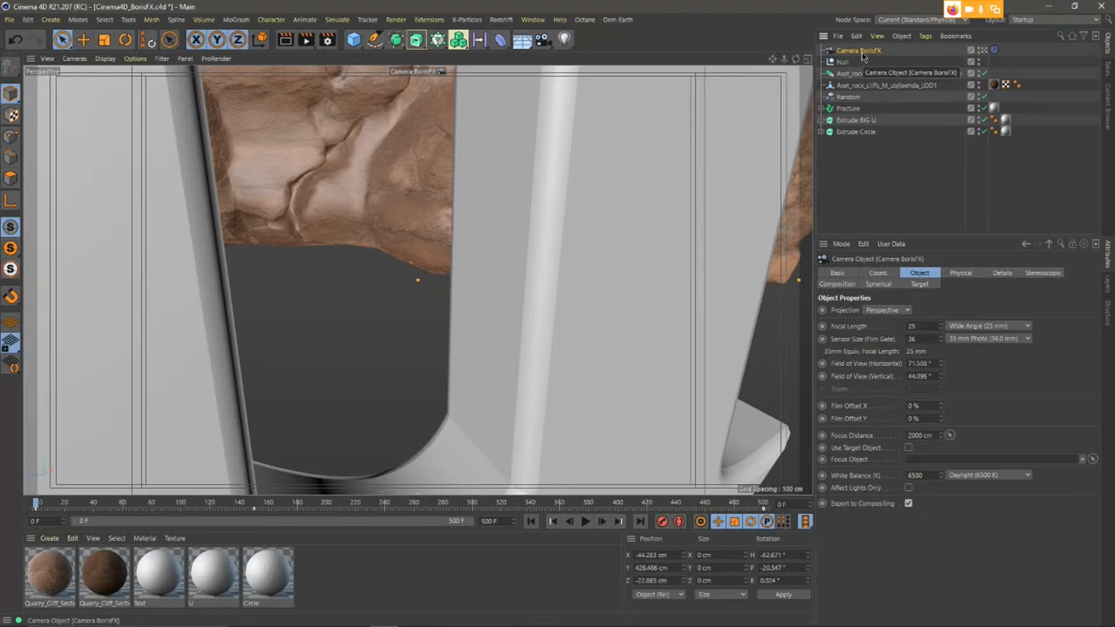
{"action": "left_click", "coordinate": [995, 50]}
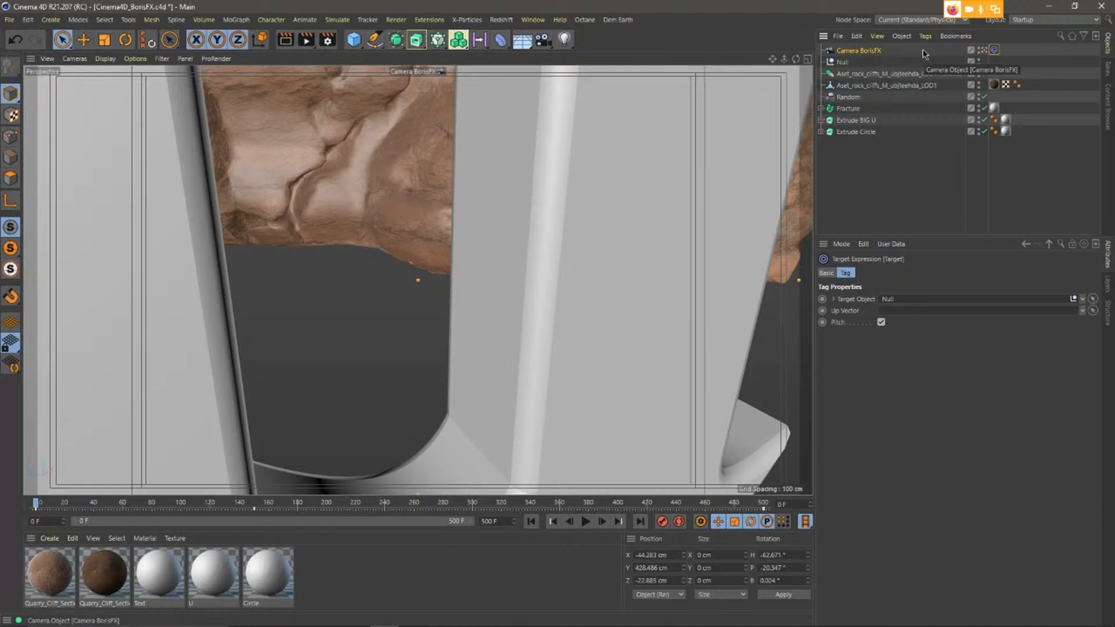
{"action": "left_click", "coordinate": [874, 51]}
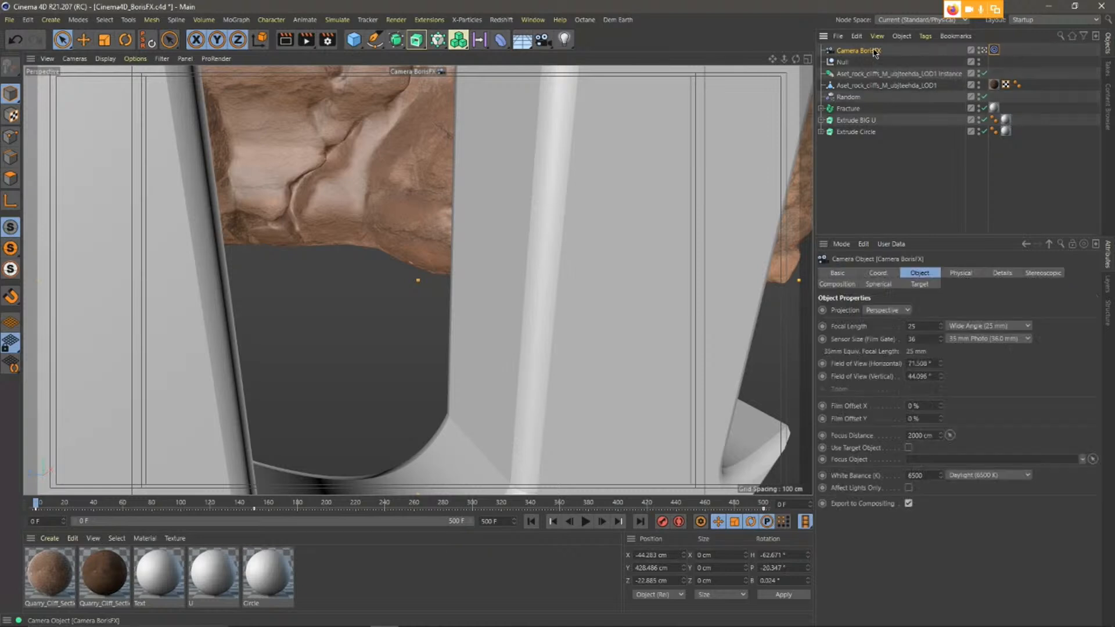
{"action": "left_click", "coordinate": [879, 274]}
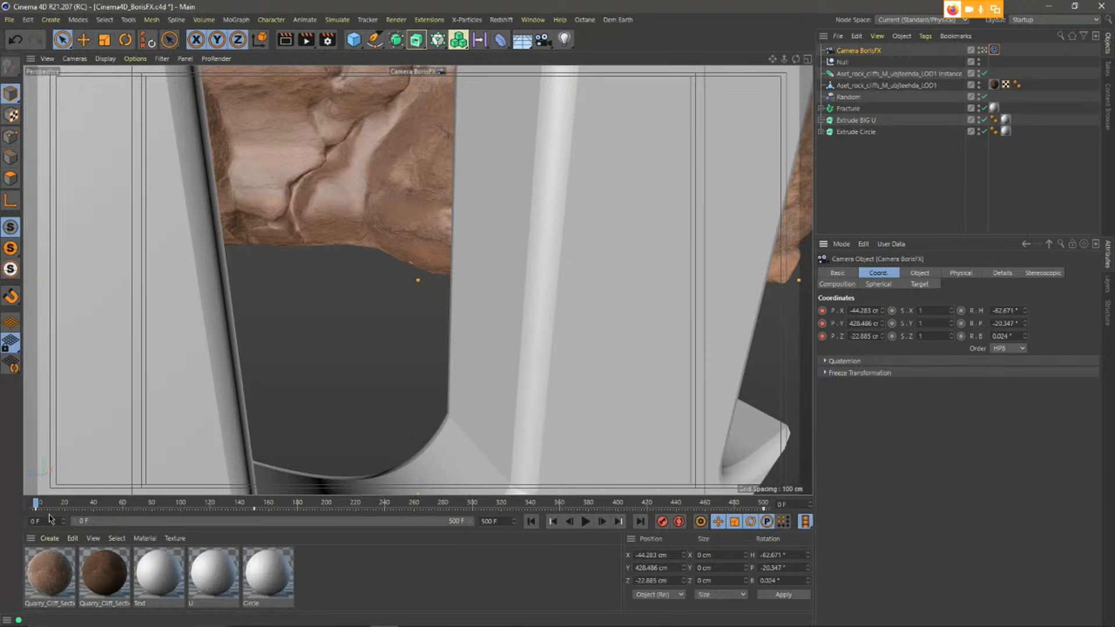
{"action": "left_click_drag", "start_coordinate": [36, 506], "coordinate": [125, 504]}
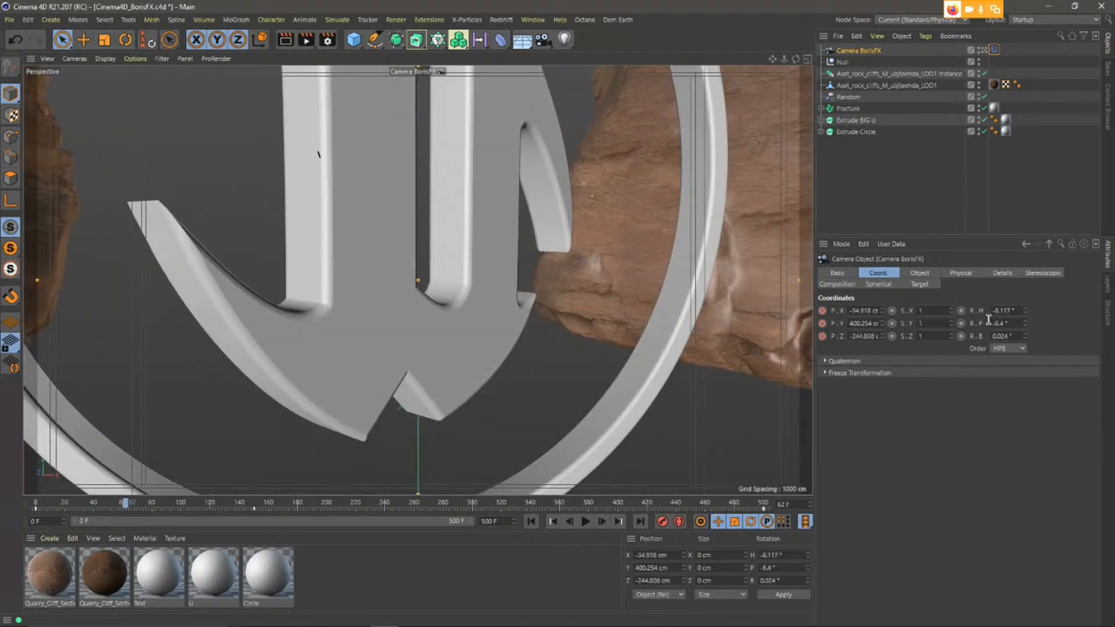
{"action": "left_click_drag", "start_coordinate": [125, 505], "coordinate": [27, 534]}
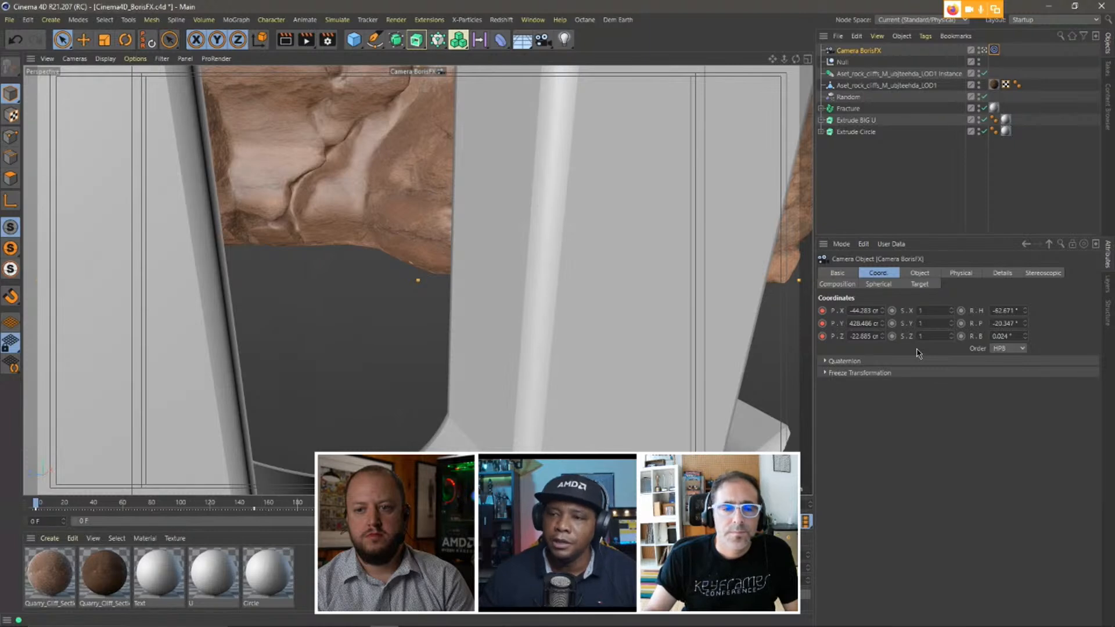
Switch the interface to the Animate layout and clear the timeline selection.
{"action": "left_click", "coordinate": [1035, 20]}
{"action": "left_click", "coordinate": [1027, 31]}
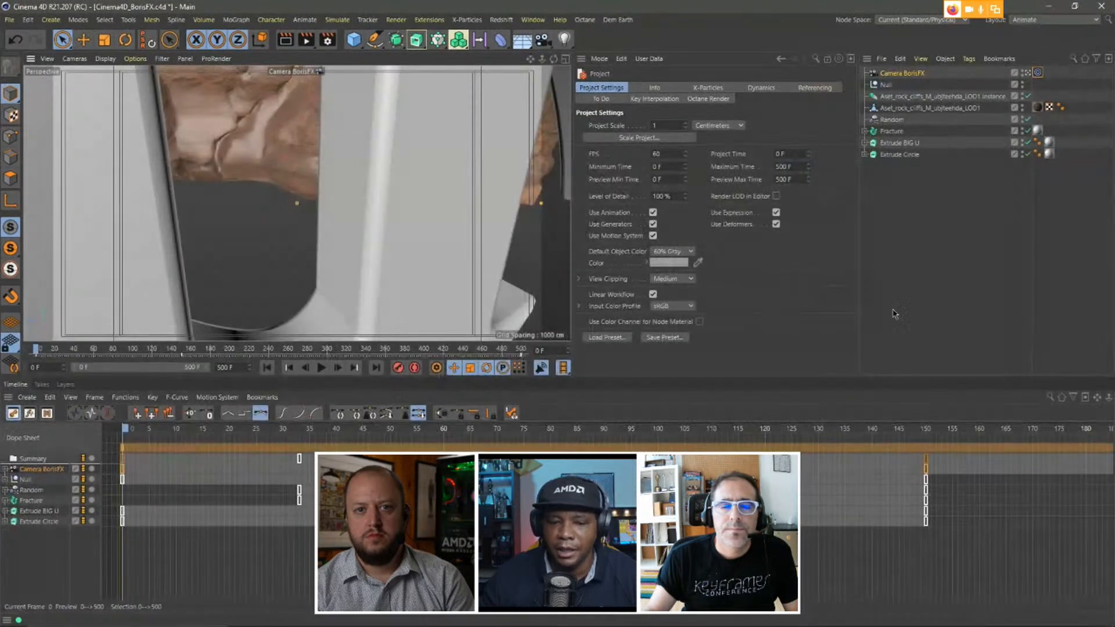
{"action": "left_click", "coordinate": [41, 556]}
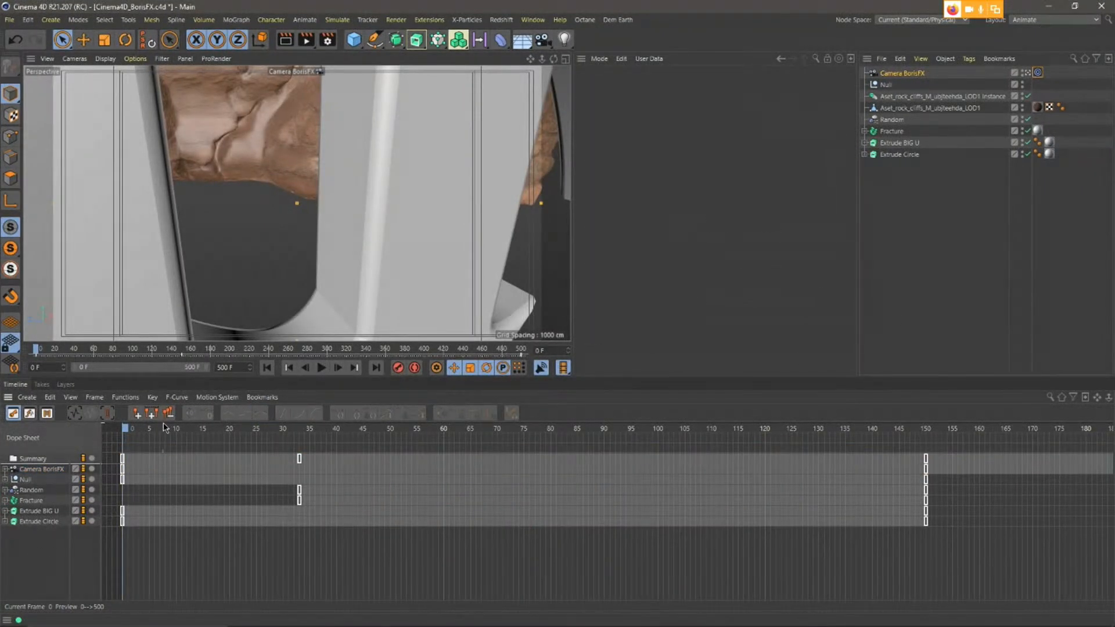
Bake the BorisFX camera's animation from frame 0 to 500 into a cleaned copy, including expressions and all parameters.
{"action": "left_click", "coordinate": [43, 471]}
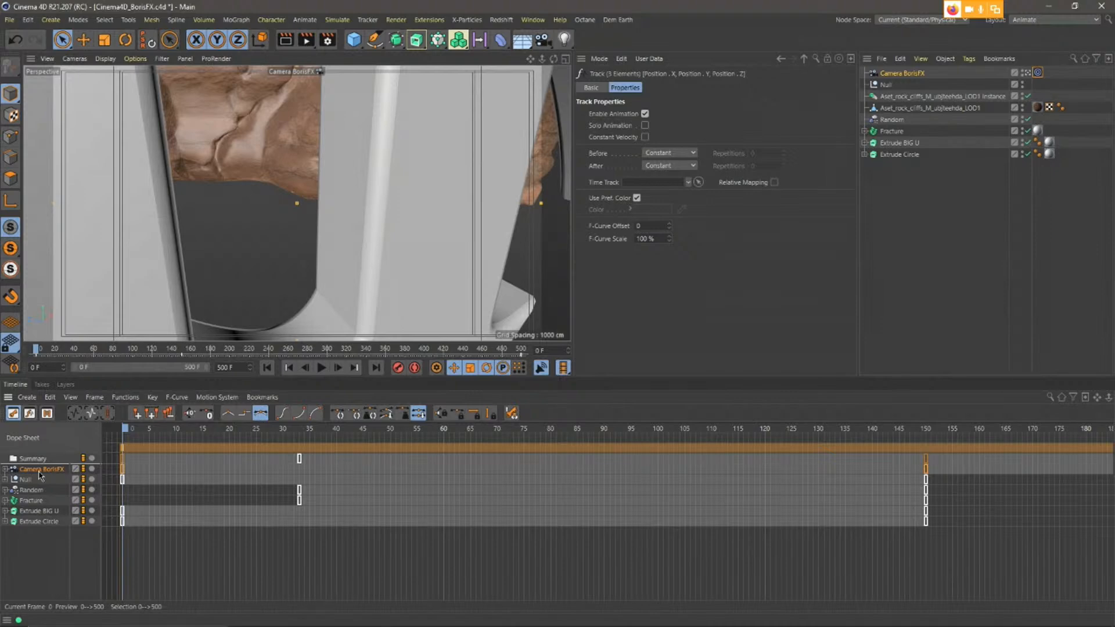
{"action": "left_click", "coordinate": [130, 399]}
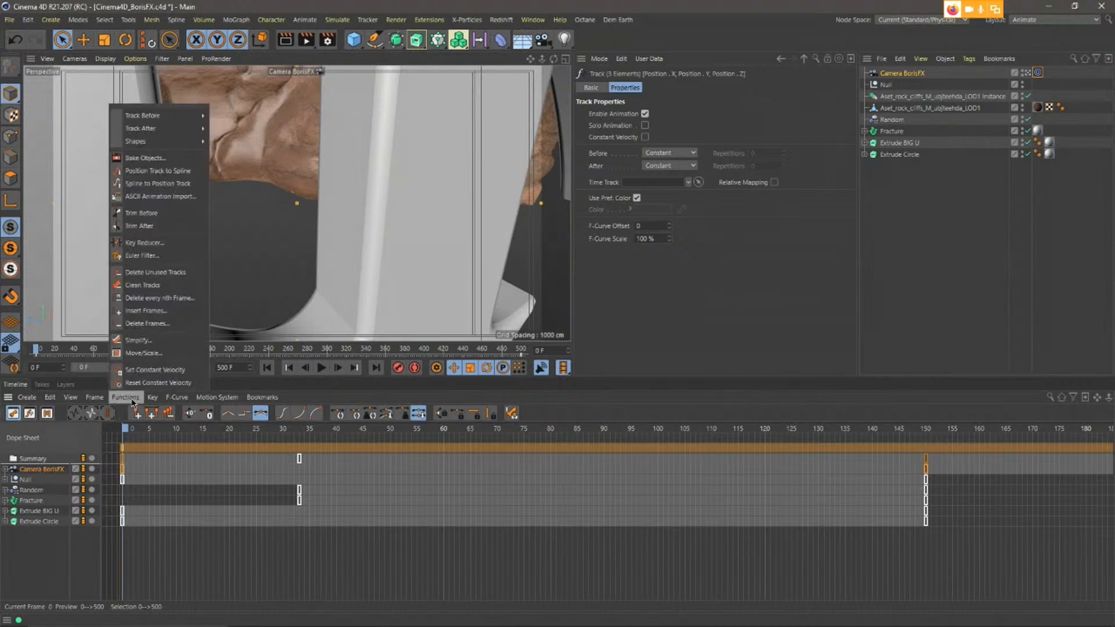
{"action": "left_click", "coordinate": [142, 158]}
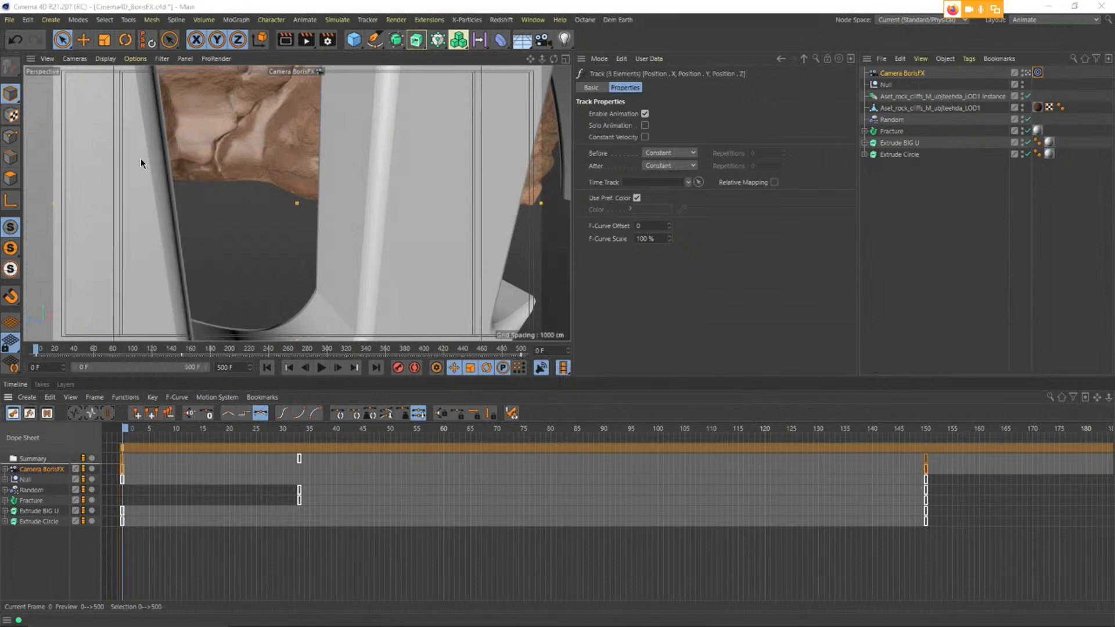
{"action": "left_click_drag", "start_coordinate": [226, 85], "coordinate": [428, 102]}
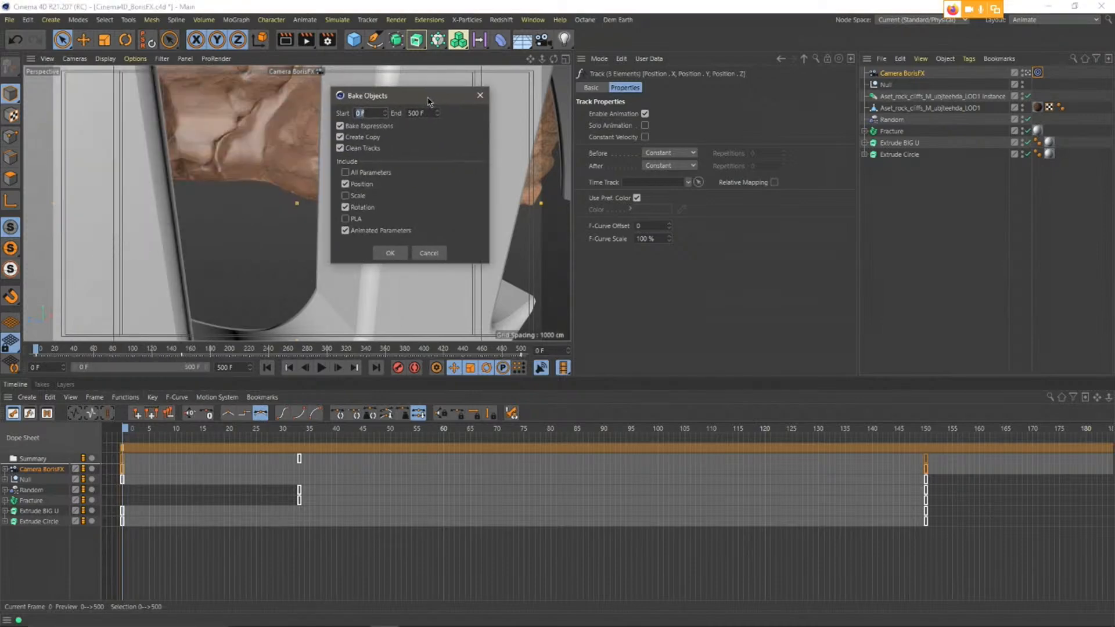
{"action": "left_click", "coordinate": [346, 172]}
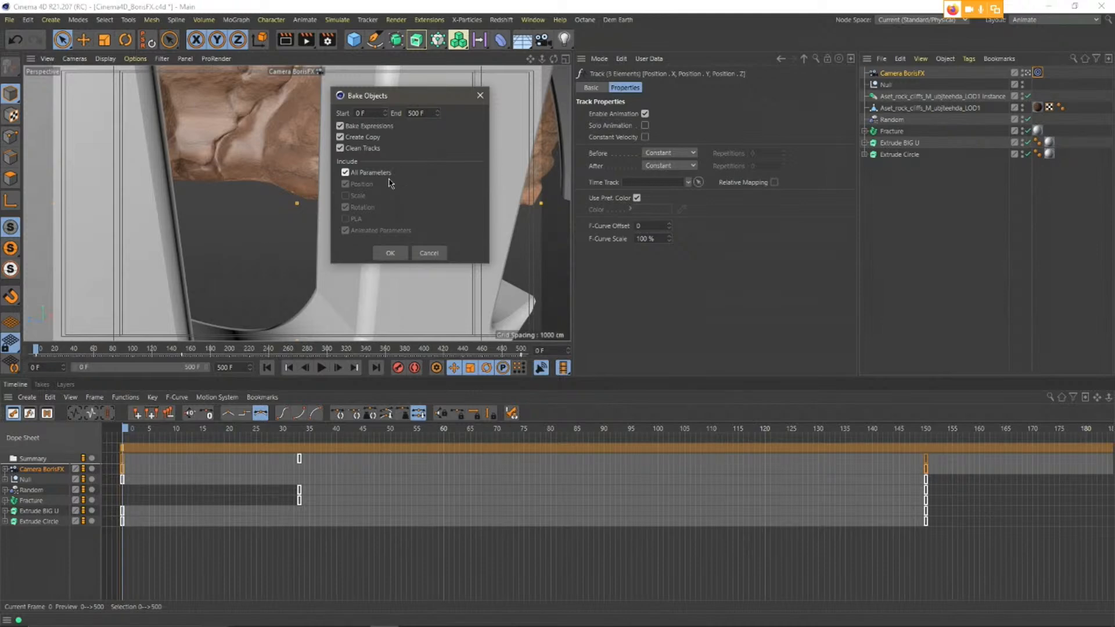
{"action": "left_click", "coordinate": [392, 257]}
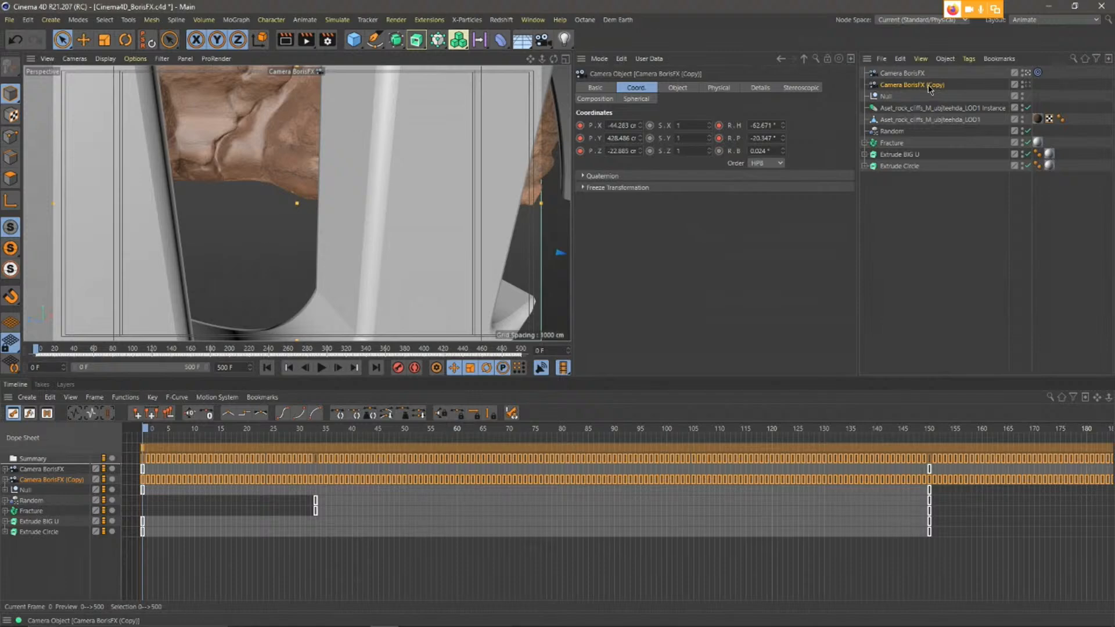
Rename the copied camera as Camera BorisFX BAKED.
{"action": "left_click", "coordinate": [912, 74]}
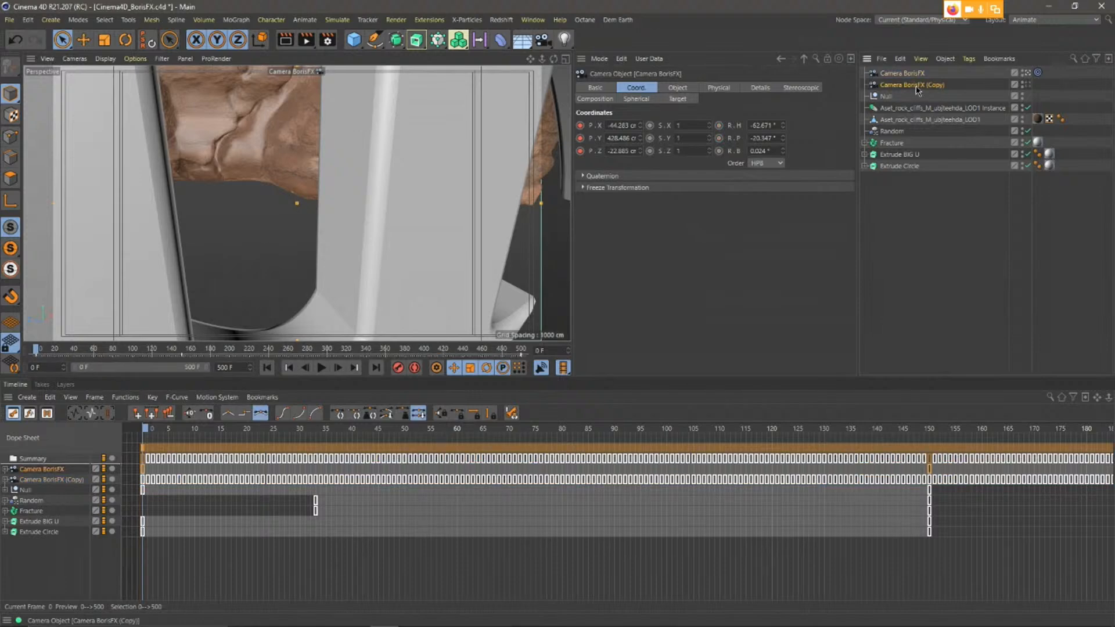
{"action": "double_click", "coordinate": [918, 86]}
{"action": "left_click_drag", "start_coordinate": [928, 85], "coordinate": [949, 86]}
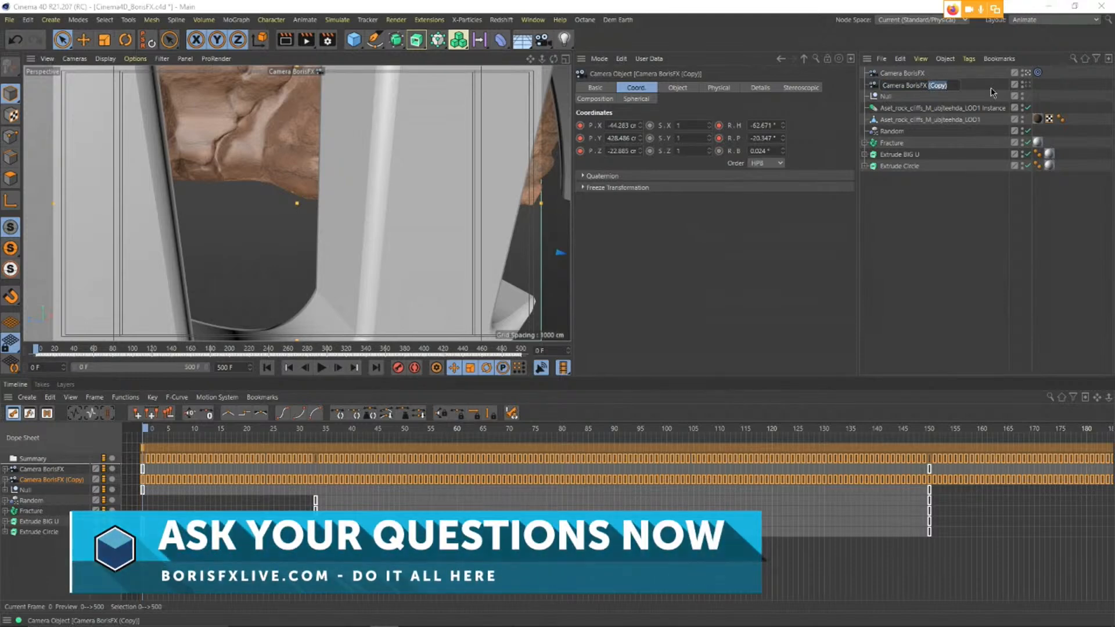
{"action": "type", "text": "BAKED"}
{"action": "key", "text": "Return"}
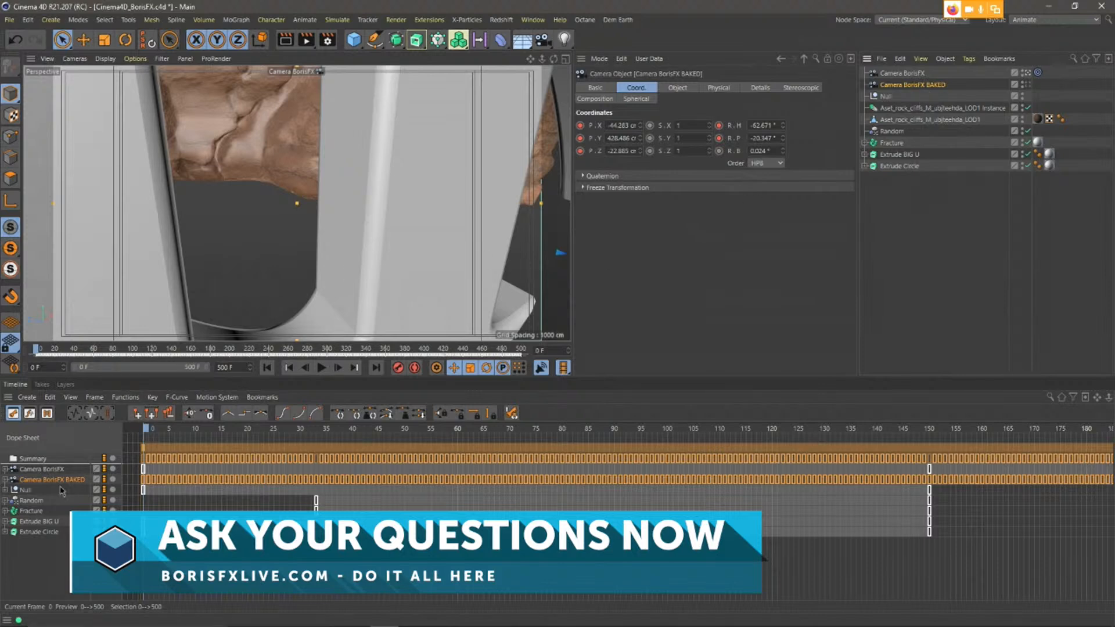
Expand the baked camera's position and rotation tracks and check its coordinates while scrubbing to frame 152.
{"action": "left_click", "coordinate": [64, 485]}
{"action": "left_click", "coordinate": [4, 480]}
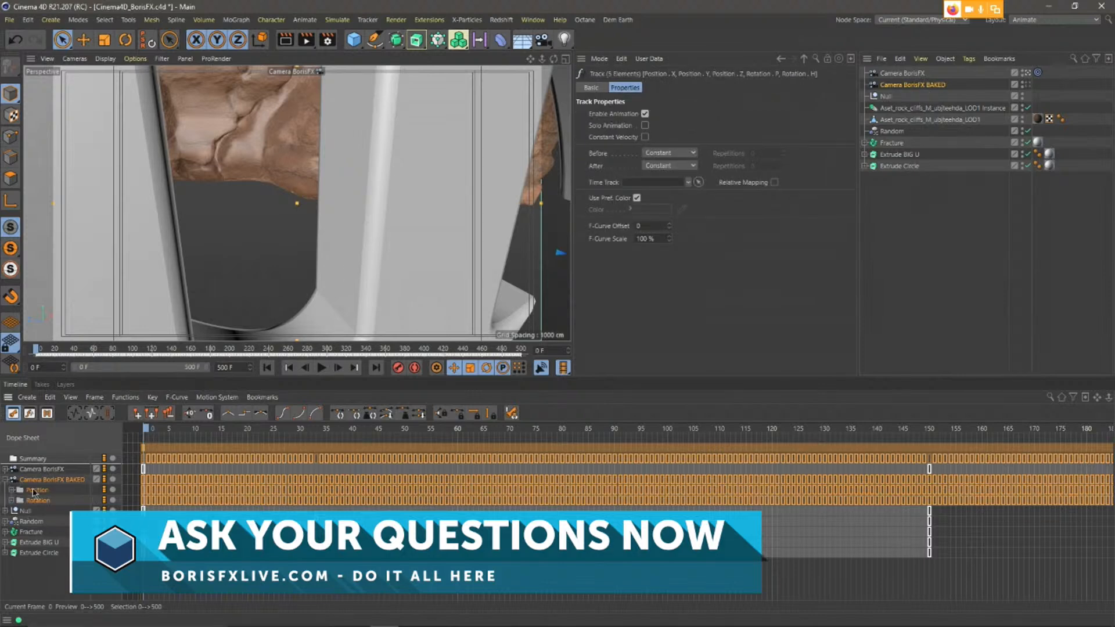
{"action": "left_click", "coordinate": [12, 501]}
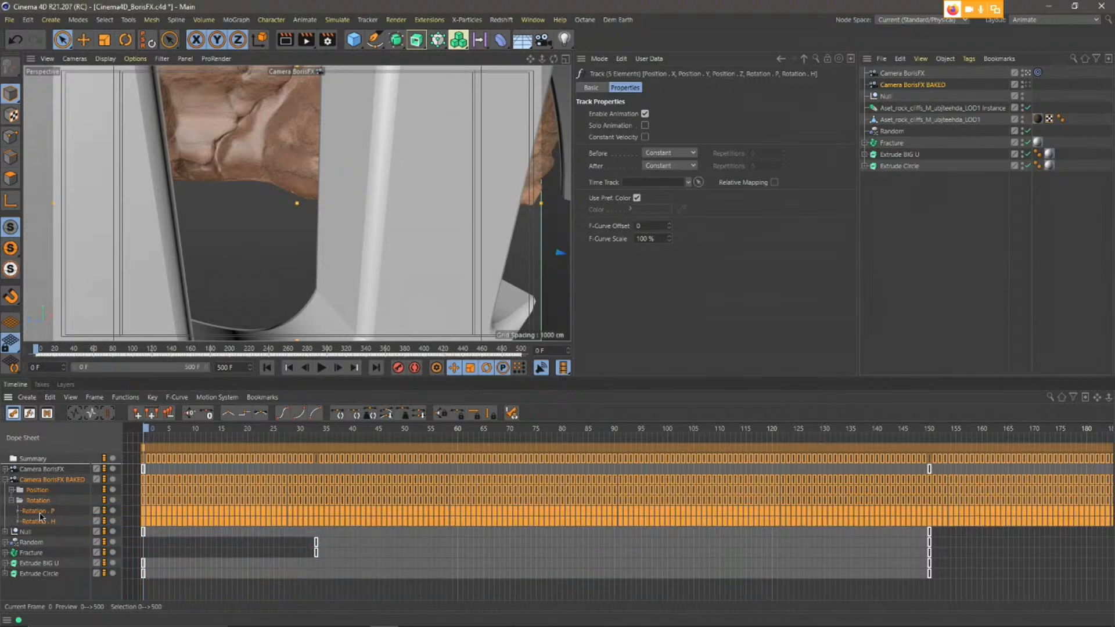
{"action": "left_click", "coordinate": [917, 86]}
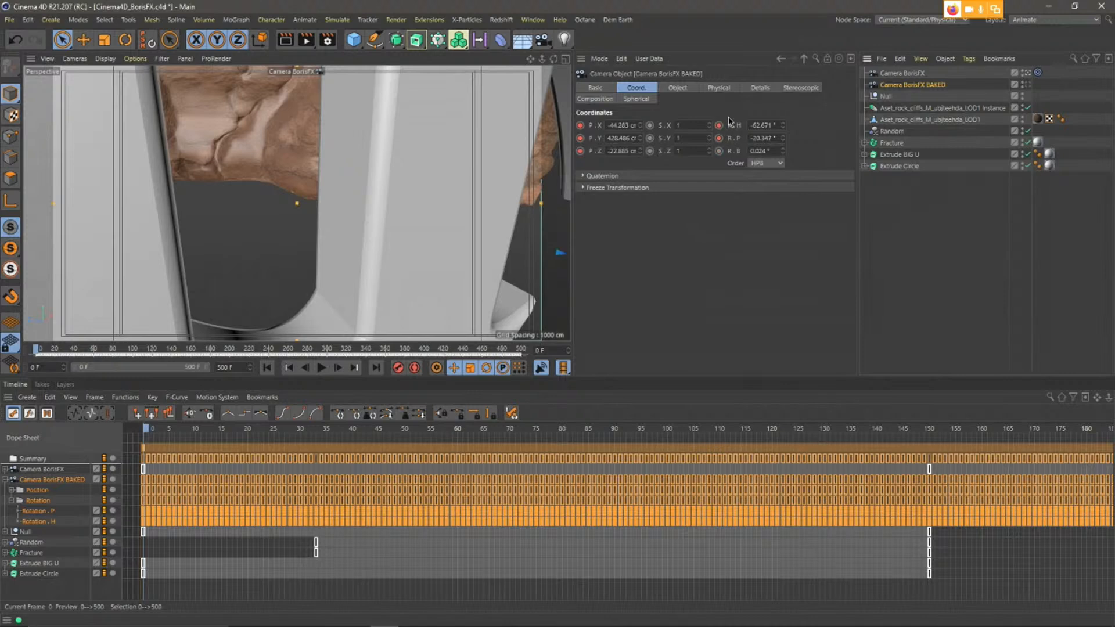
{"action": "left_click_drag", "start_coordinate": [48, 352], "coordinate": [184, 376]}
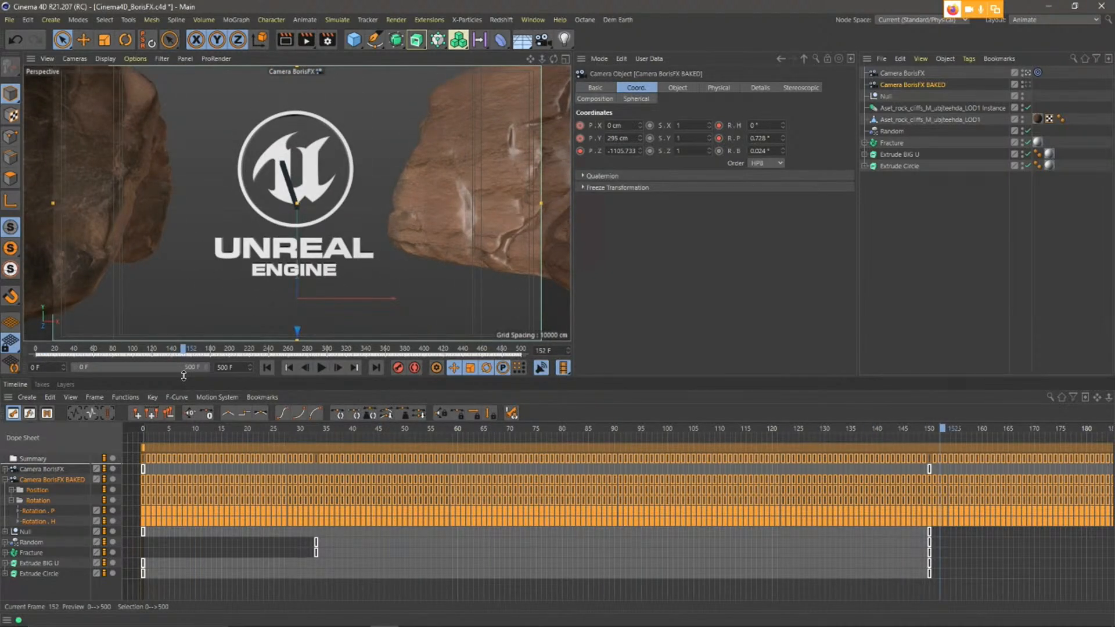
Return to the Startup layout and save the project for Cineware as BorisTest in the C4D folder of BorisFX Siggraph.
{"action": "left_click", "coordinate": [1033, 20]}
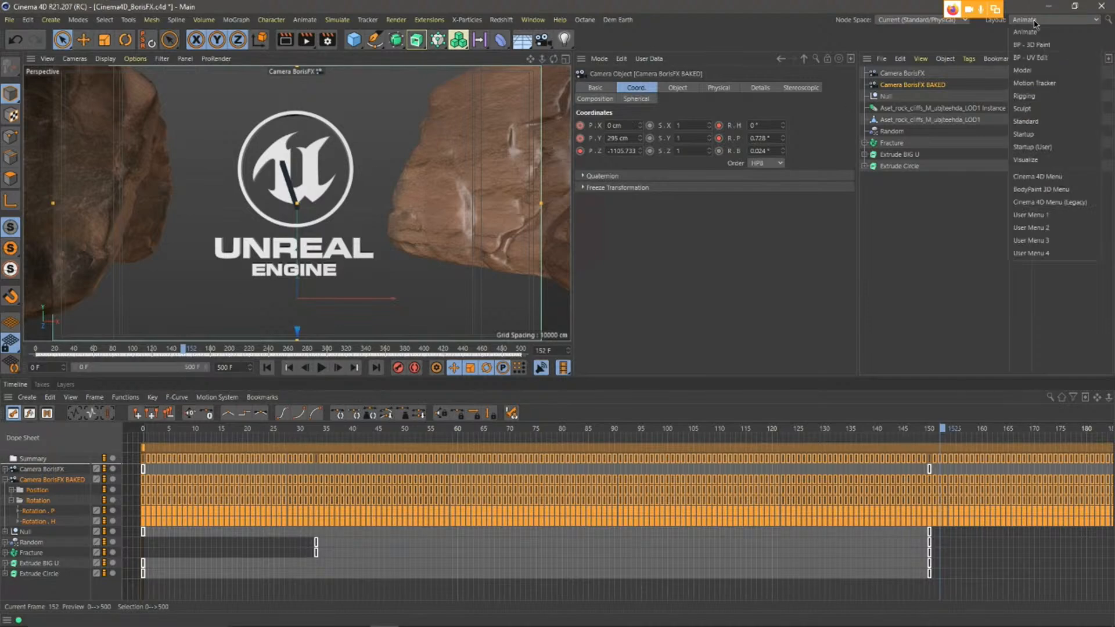
{"action": "left_click", "coordinate": [1054, 135]}
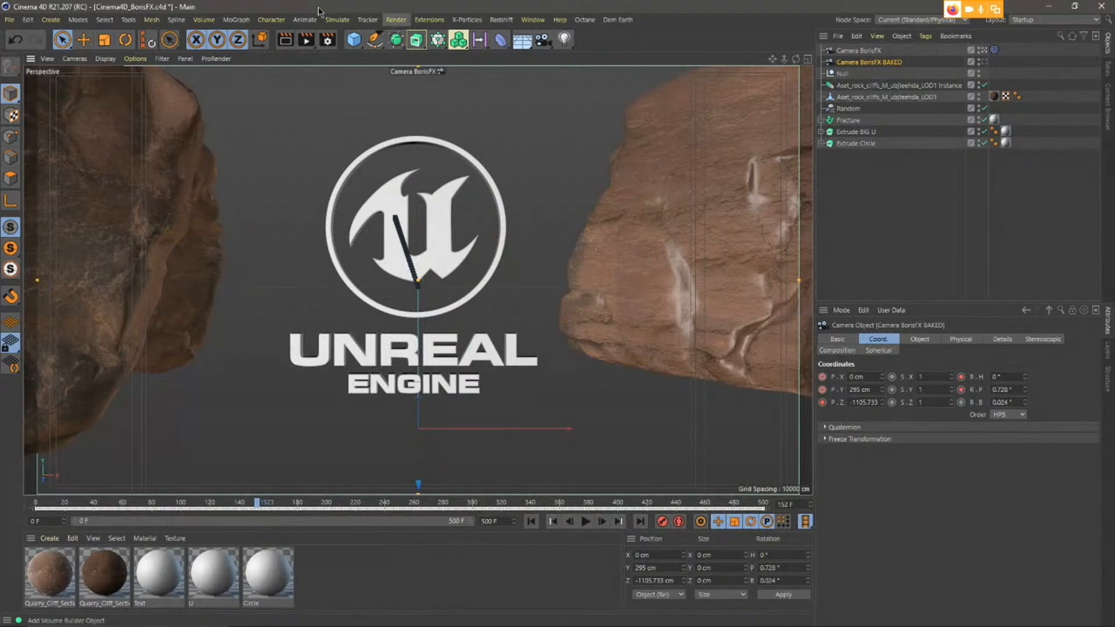
{"action": "left_click", "coordinate": [10, 21]}
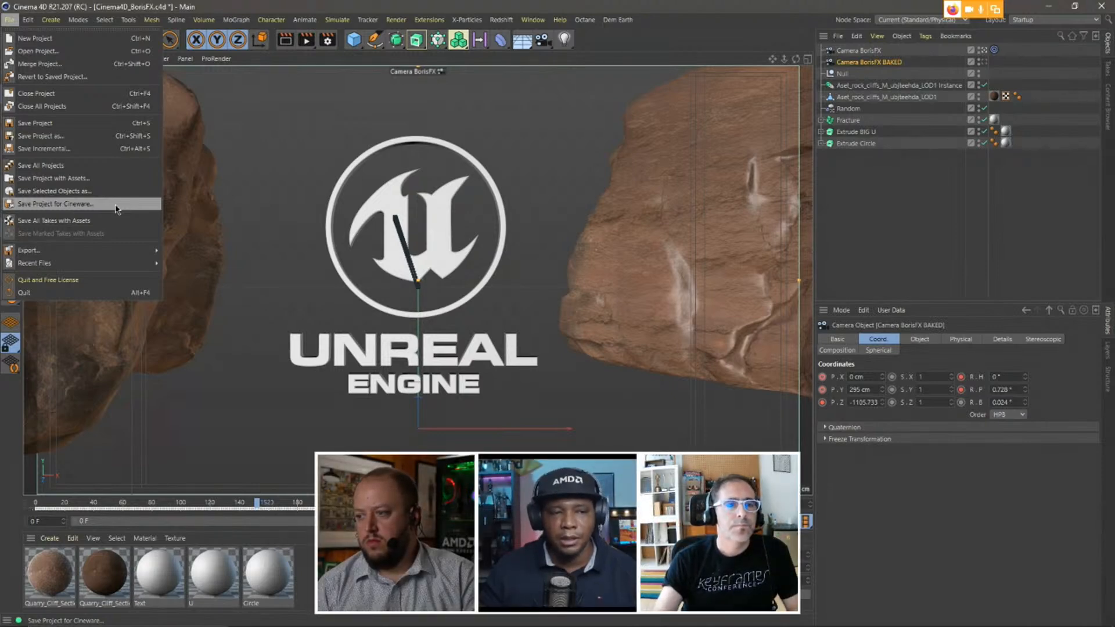
{"action": "left_click", "coordinate": [116, 206]}
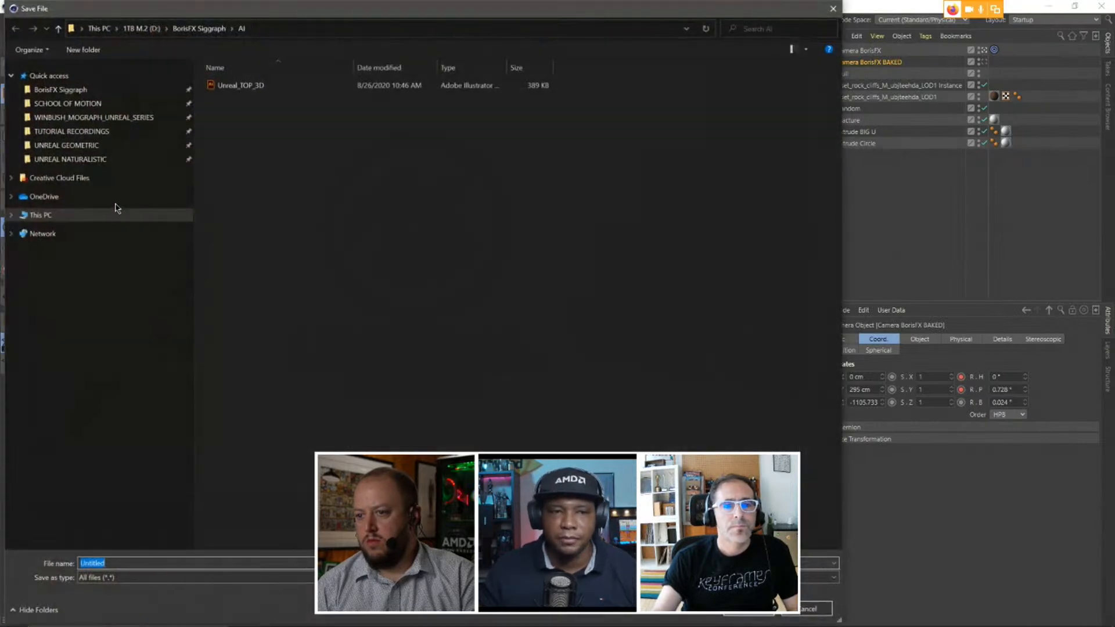
{"action": "left_click", "coordinate": [199, 29]}
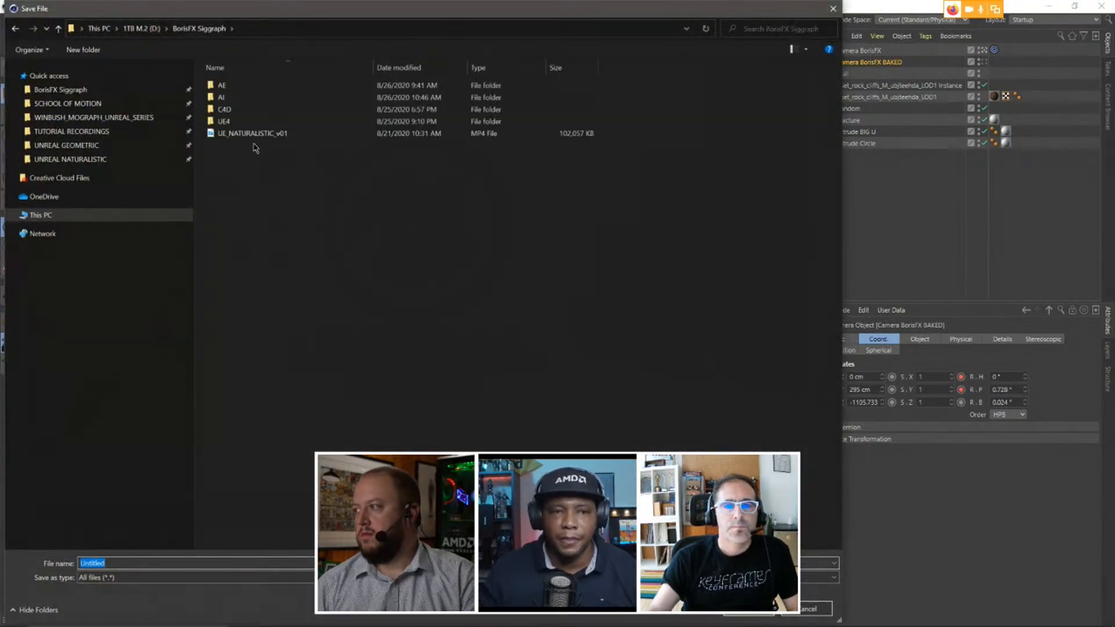
{"action": "double_click", "coordinate": [221, 100]}
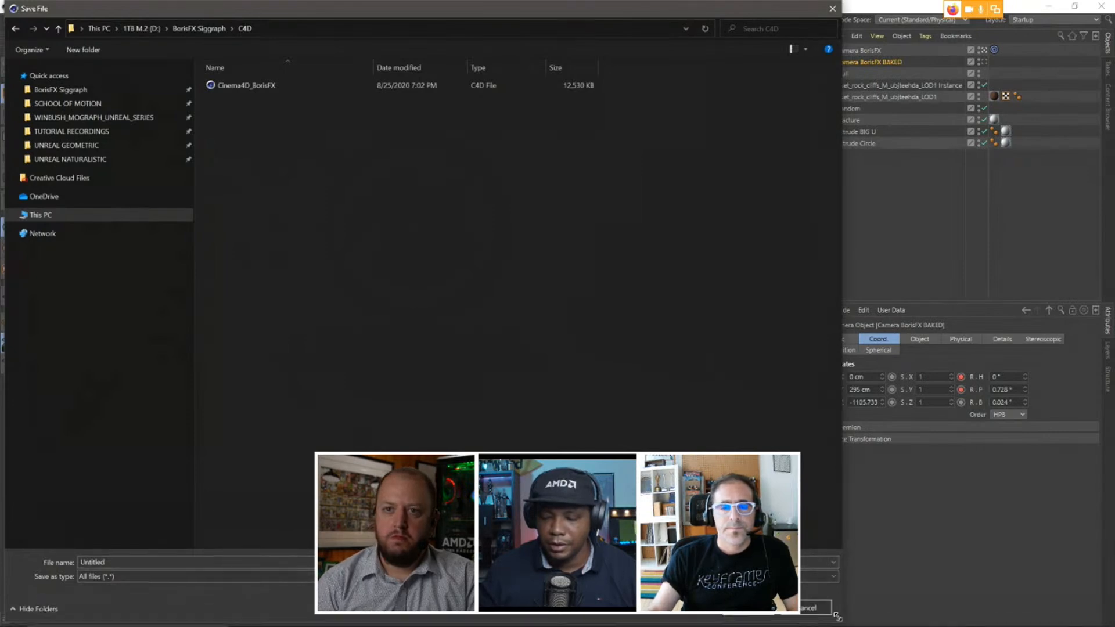
{"action": "left_click_drag", "start_coordinate": [840, 621], "coordinate": [644, 399]}
{"action": "double_click", "coordinate": [142, 343]}
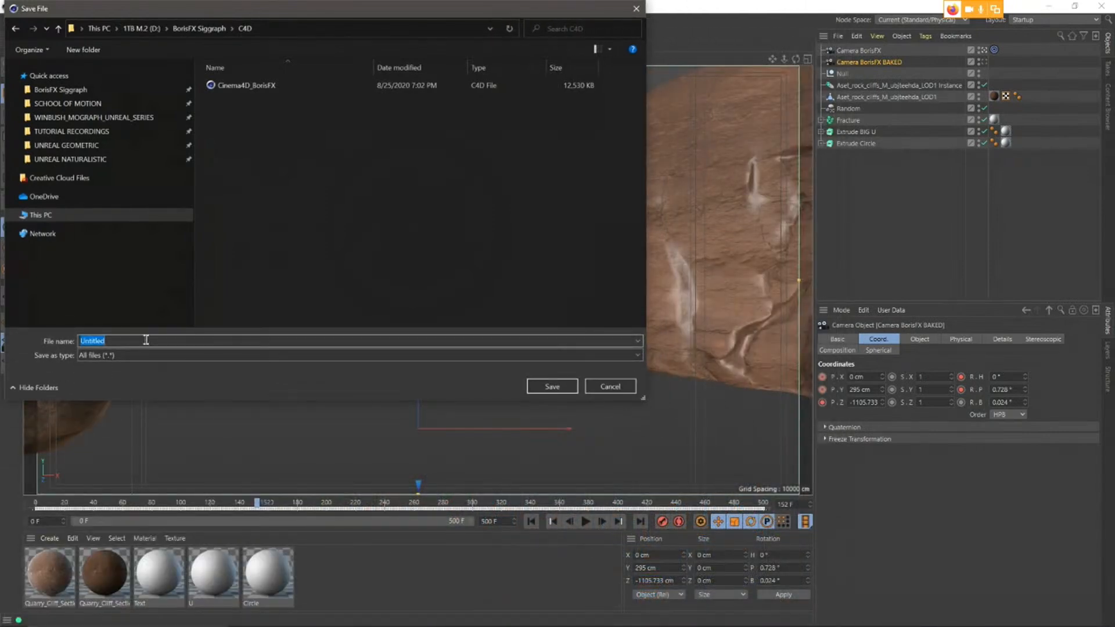
{"action": "type", "text": "BorisTest"}
{"action": "left_click", "coordinate": [542, 385]}
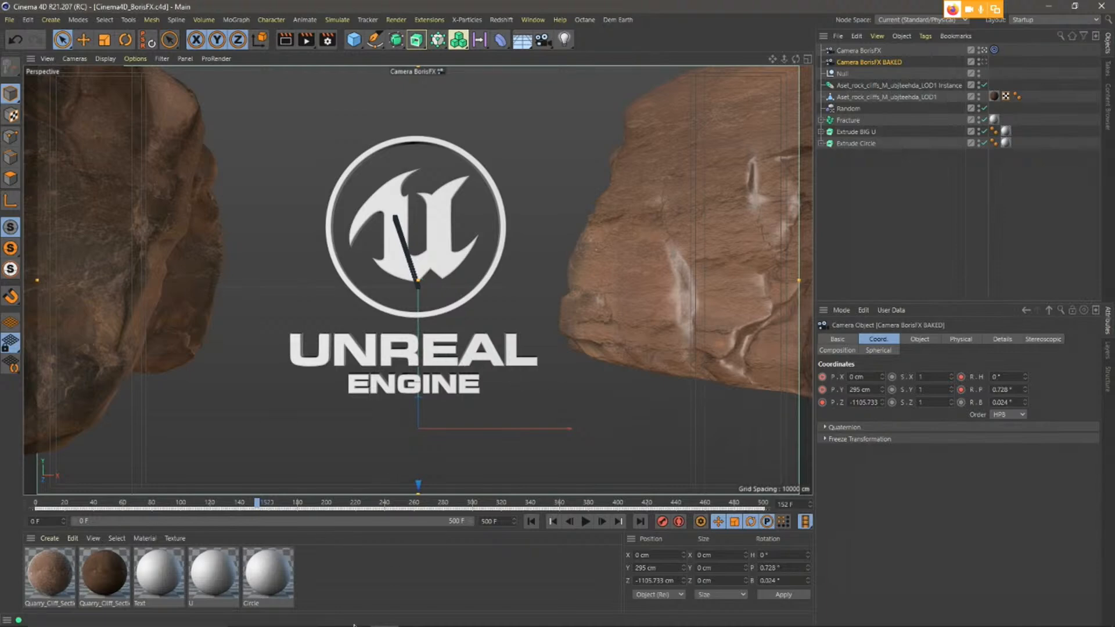
Open the BorisFX Siggraph C4D folder in File Explorer and compare the BorisTest file's size with the original Cinema4D_BorisFX file.
{"action": "mouse_move", "coordinate": [368, 626]}
{"action": "key", "text": "super+e"}
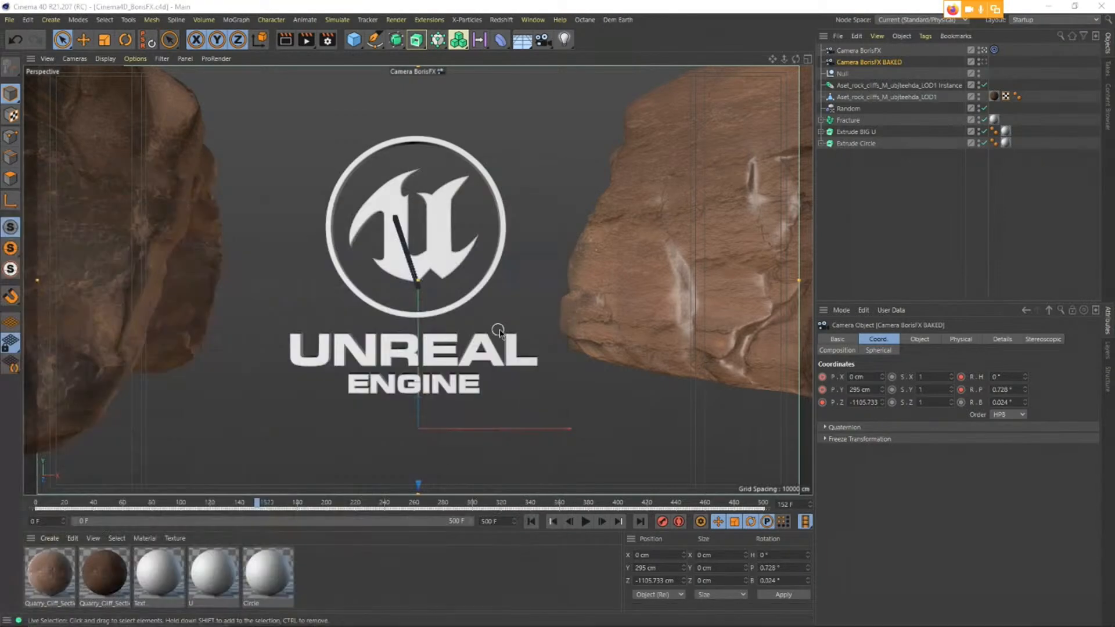
{"action": "left_click", "coordinate": [366, 297]}
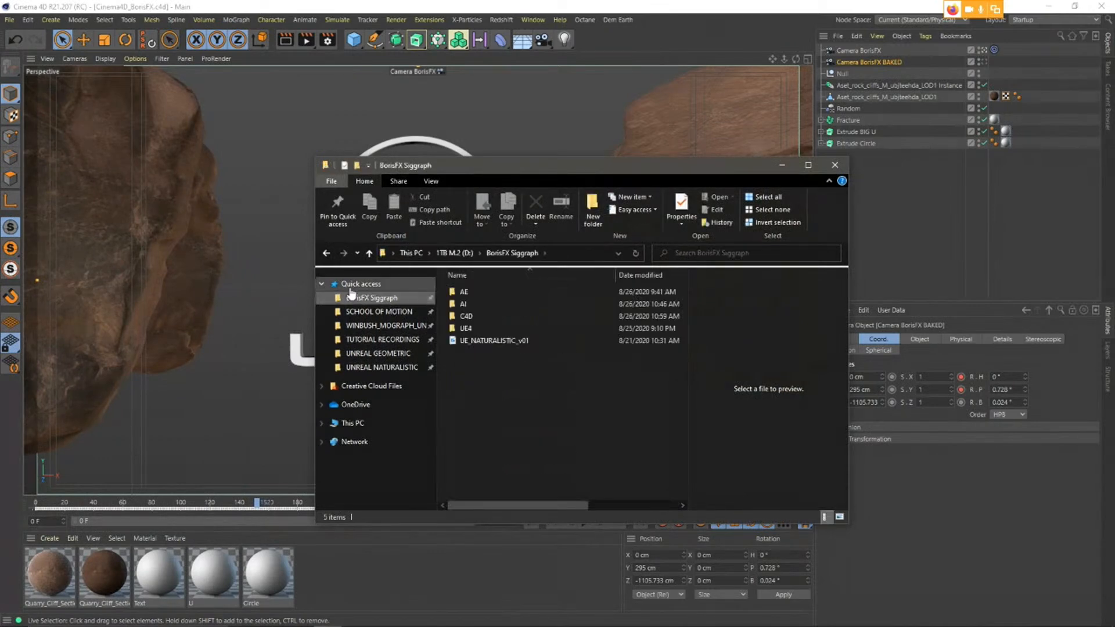
{"action": "left_click", "coordinate": [324, 284]}
{"action": "double_click", "coordinate": [494, 316]}
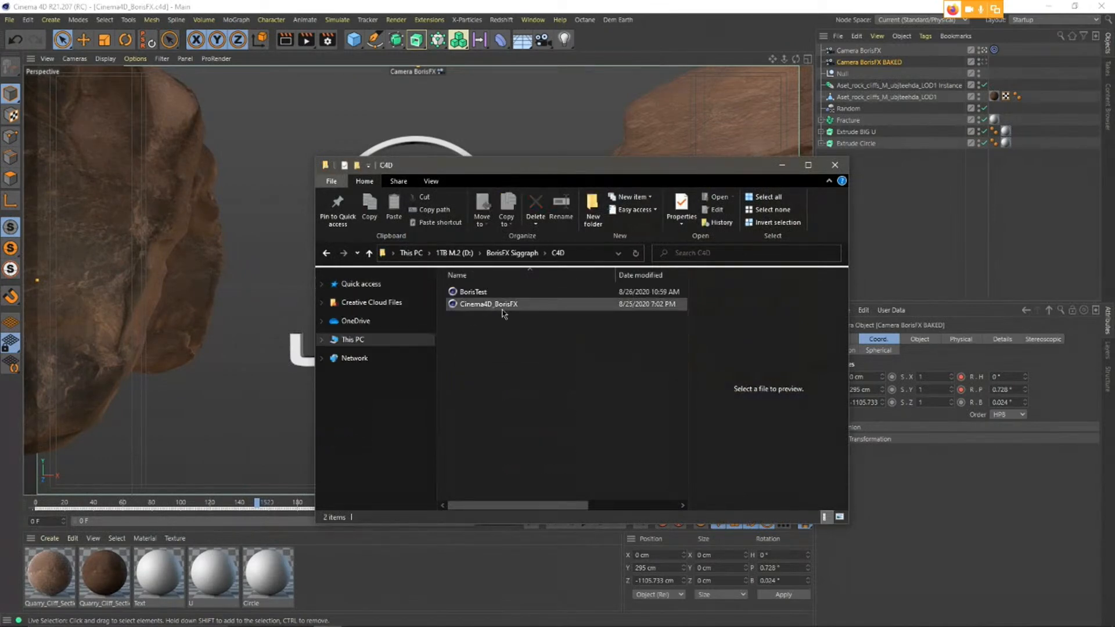
{"action": "left_click_drag", "start_coordinate": [581, 169], "coordinate": [536, 162]}
{"action": "left_click_drag", "start_coordinate": [570, 269], "coordinate": [500, 269]}
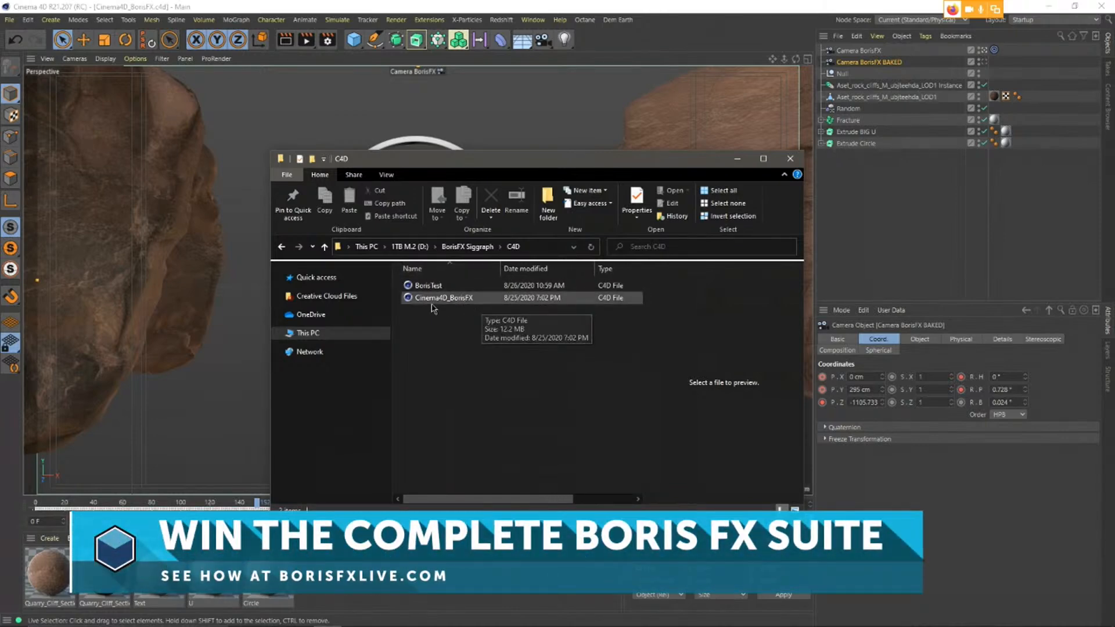
{"action": "left_click_drag", "start_coordinate": [807, 303], "coordinate": [960, 304]}
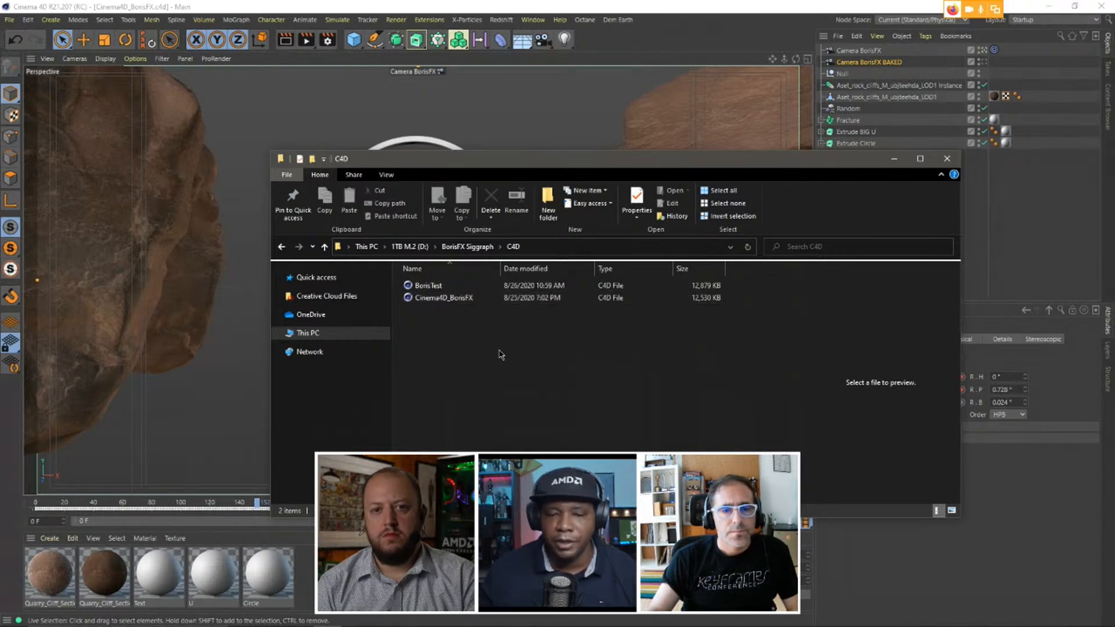
{"action": "left_click", "coordinate": [433, 286]}
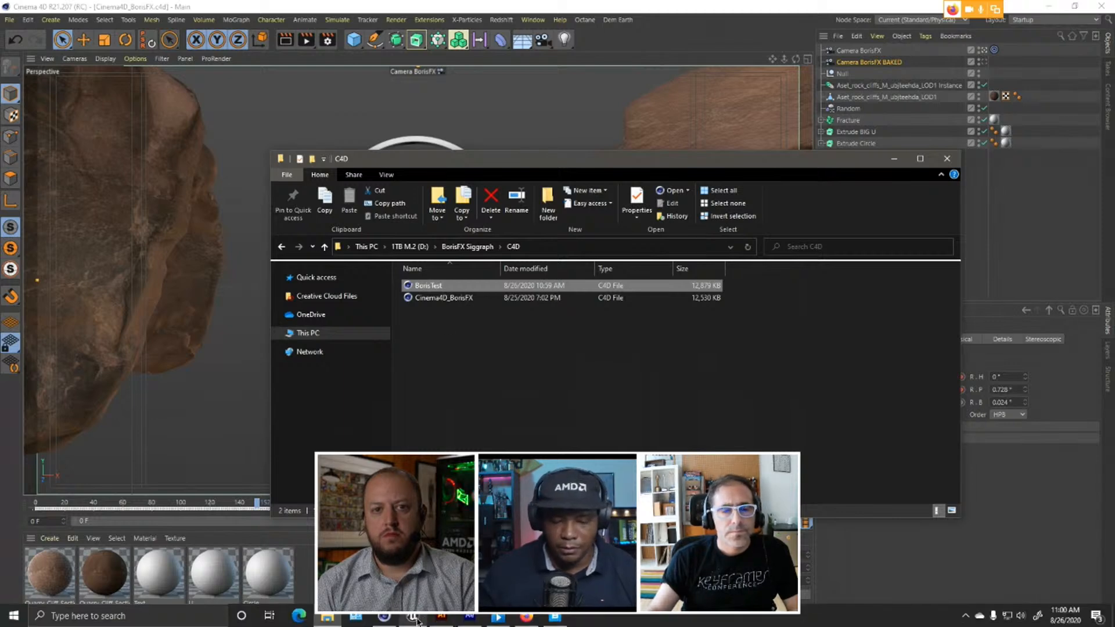
Quit Cinema 4D without saving the Untitled 4 project, and close Illustrator.
{"action": "left_click", "coordinate": [946, 158]}
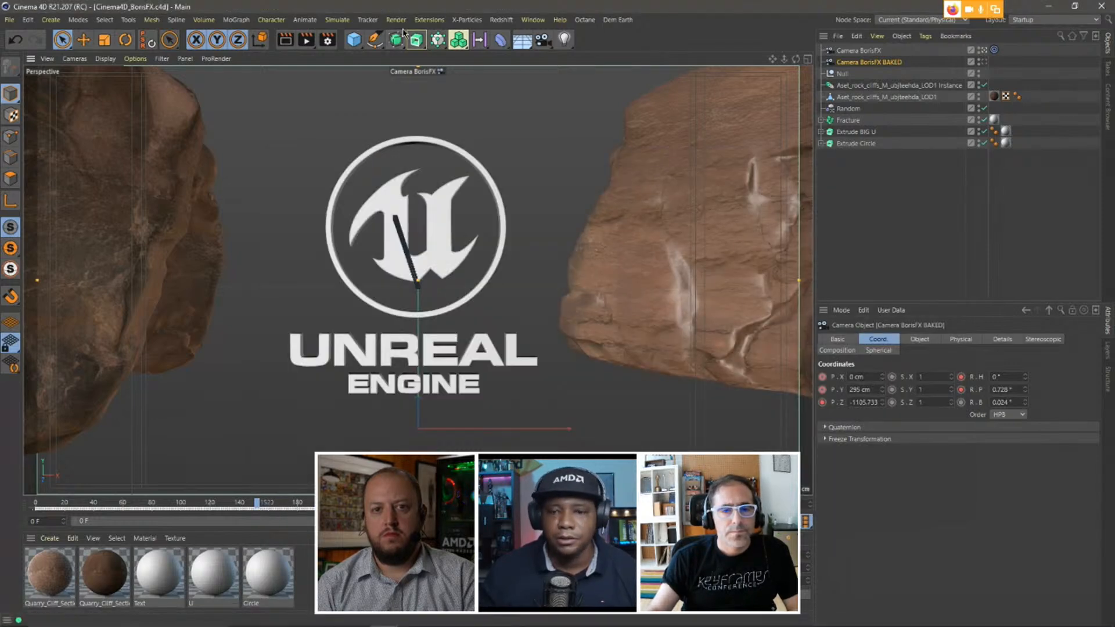
{"action": "left_click", "coordinate": [1103, 5]}
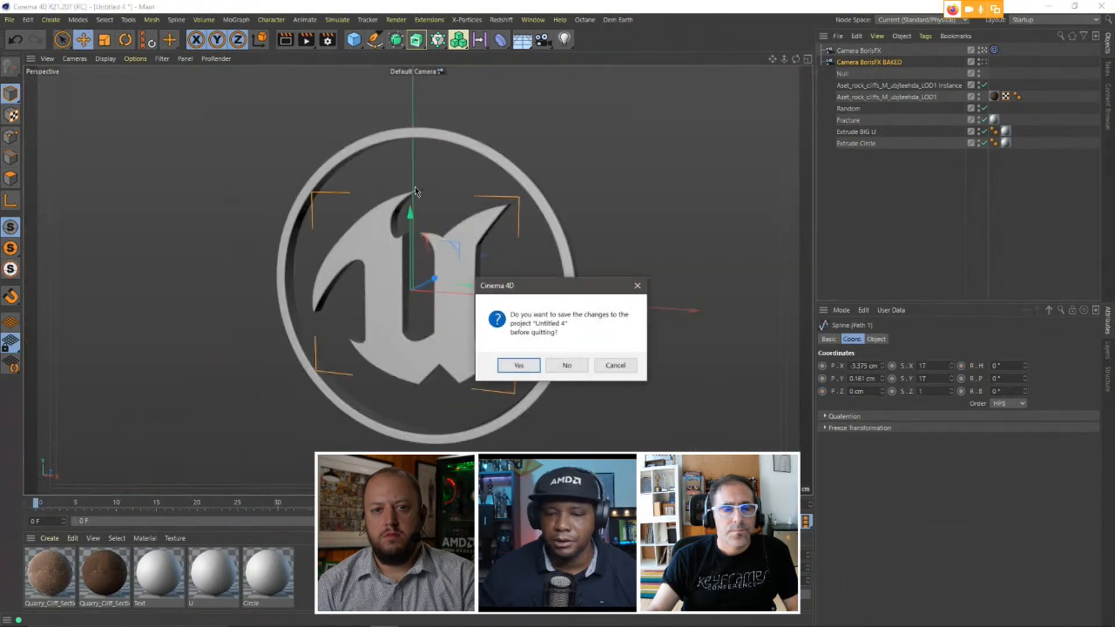
{"action": "left_click", "coordinate": [580, 371]}
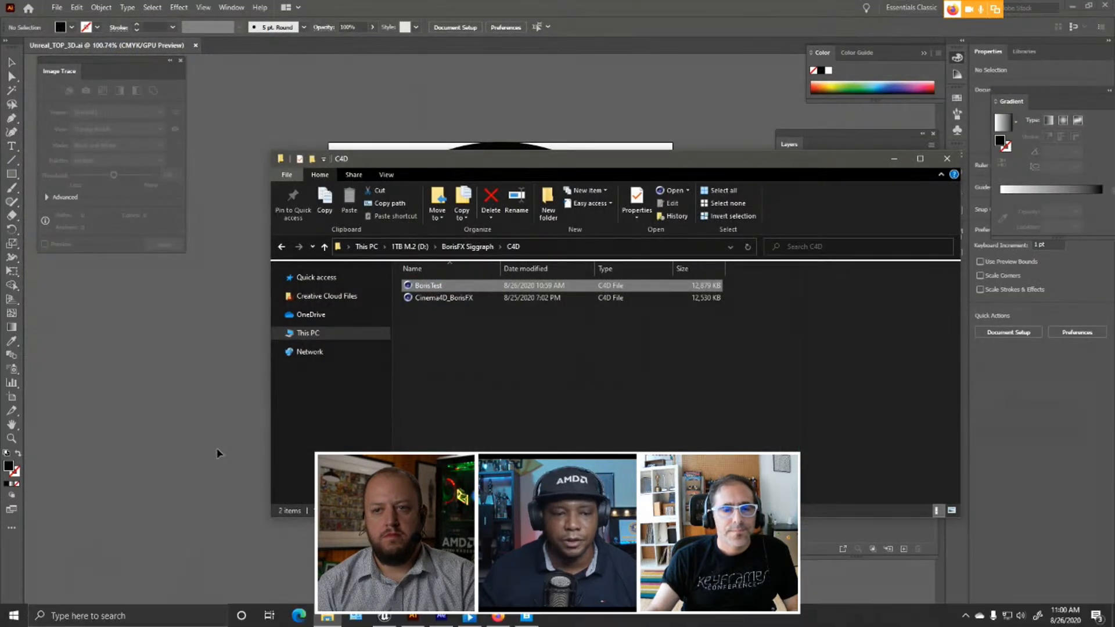
{"action": "left_click", "coordinate": [219, 453]}
{"action": "left_click", "coordinate": [1105, 6]}
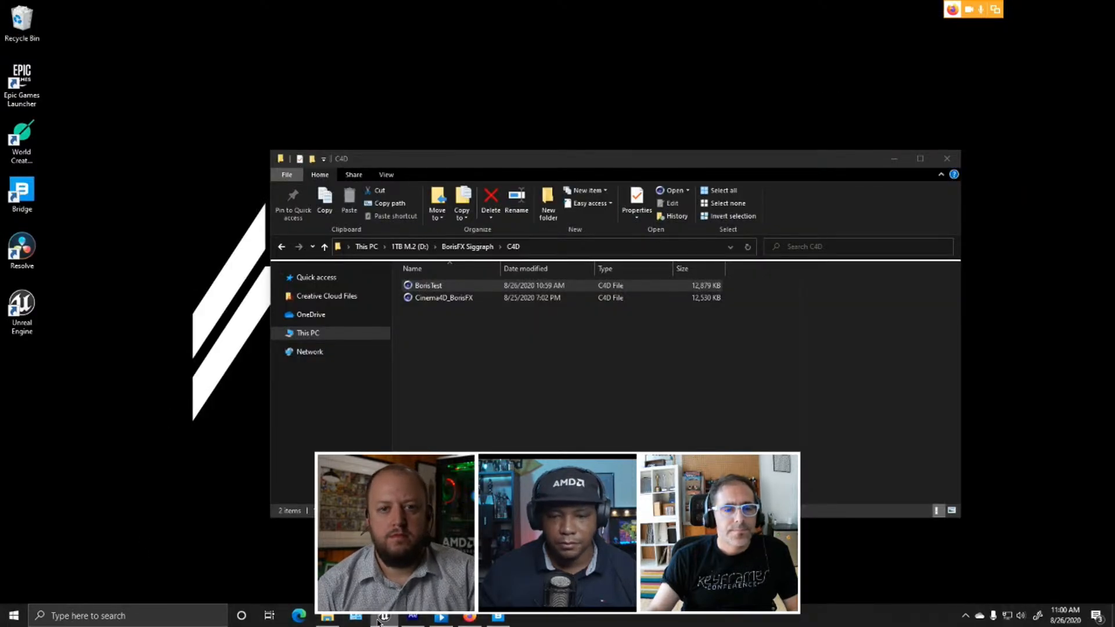
Switch to the open Unreal Engine project and open the Epic Games Launcher.
{"action": "left_click", "coordinate": [382, 617]}
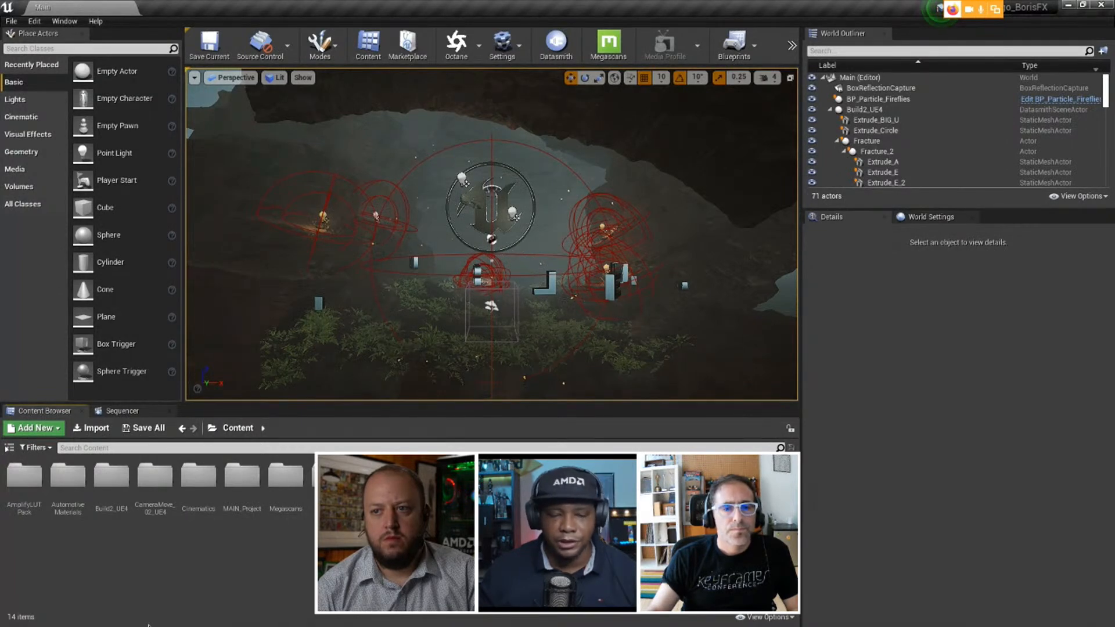
{"action": "key", "text": "super"}
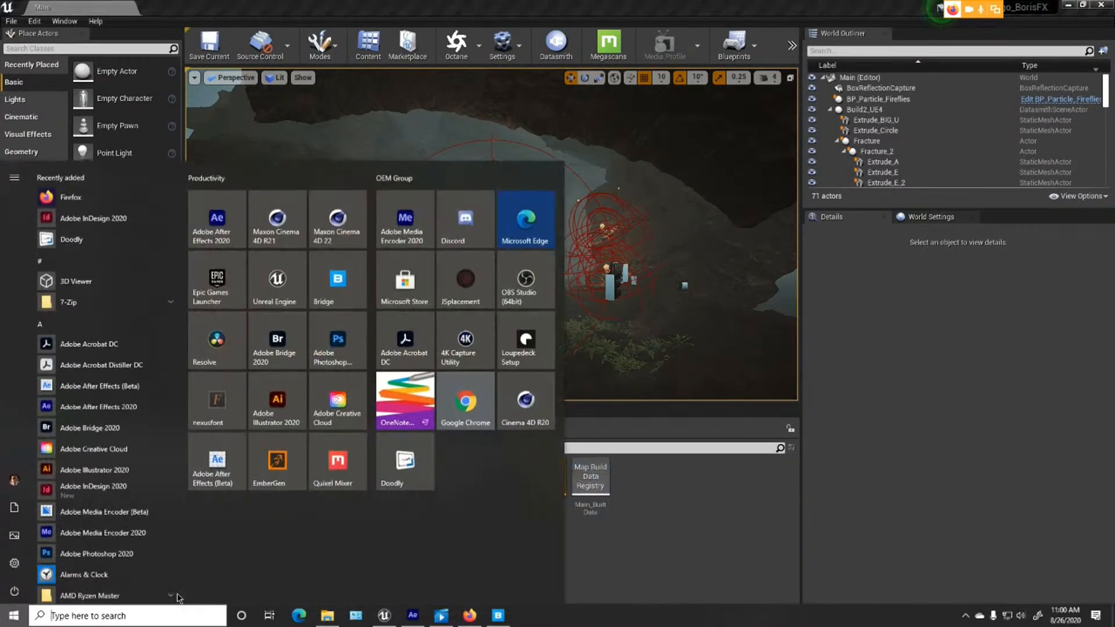
{"action": "left_click", "coordinate": [218, 280]}
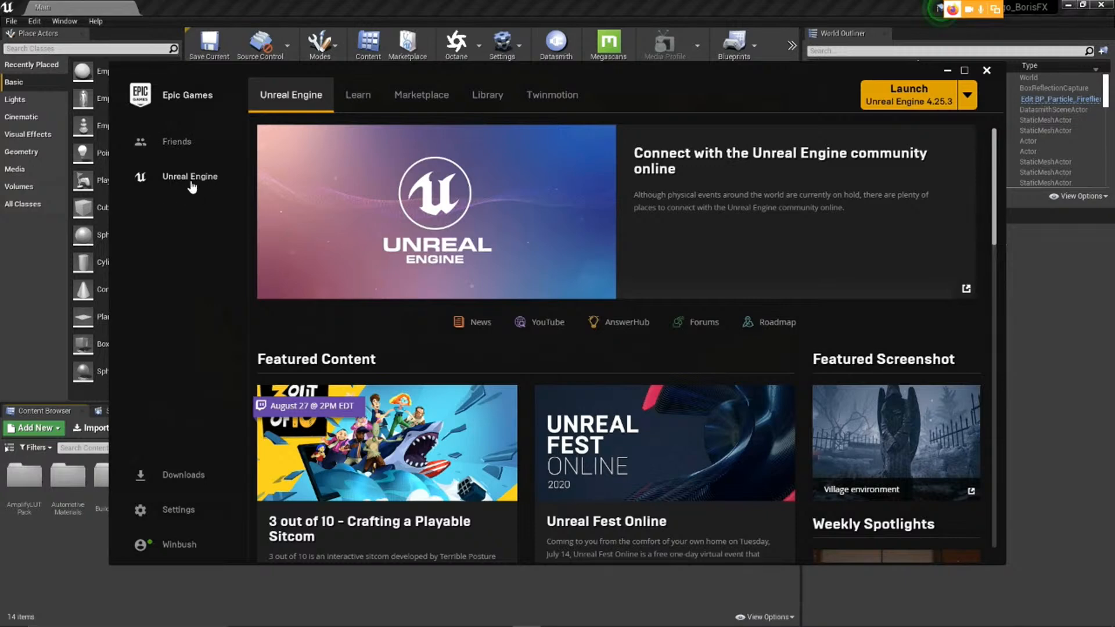
Turn off Hide Game Library in the Epic Games Launcher settings and return to the main page.
{"action": "left_click", "coordinate": [168, 518]}
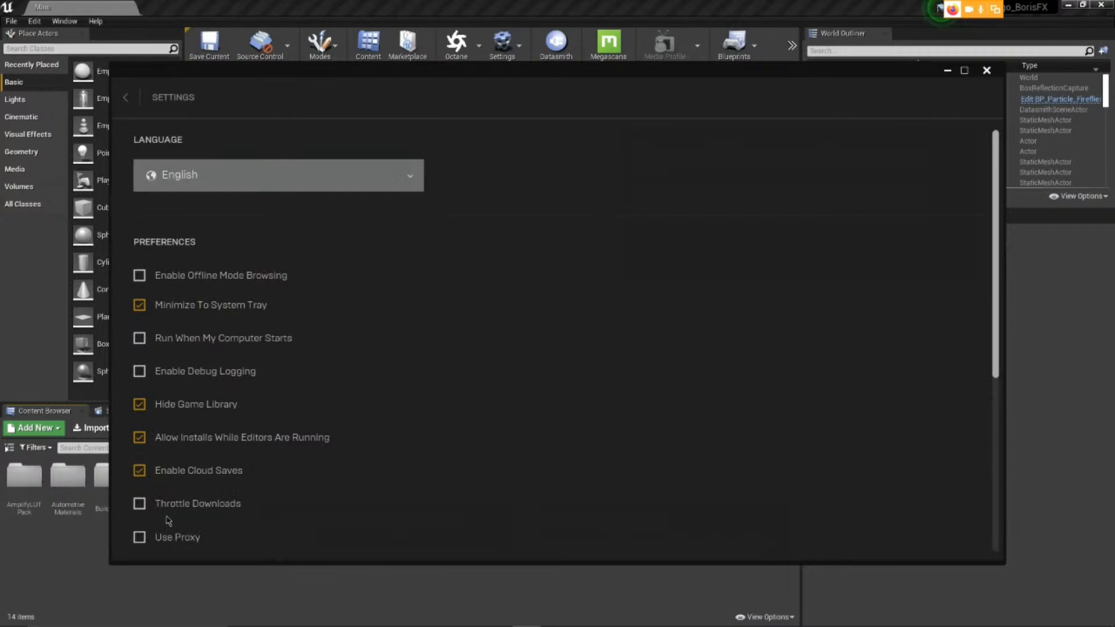
{"action": "scroll", "coordinate": [380, 389], "scroll_direction": "down", "scroll_amount": 1}
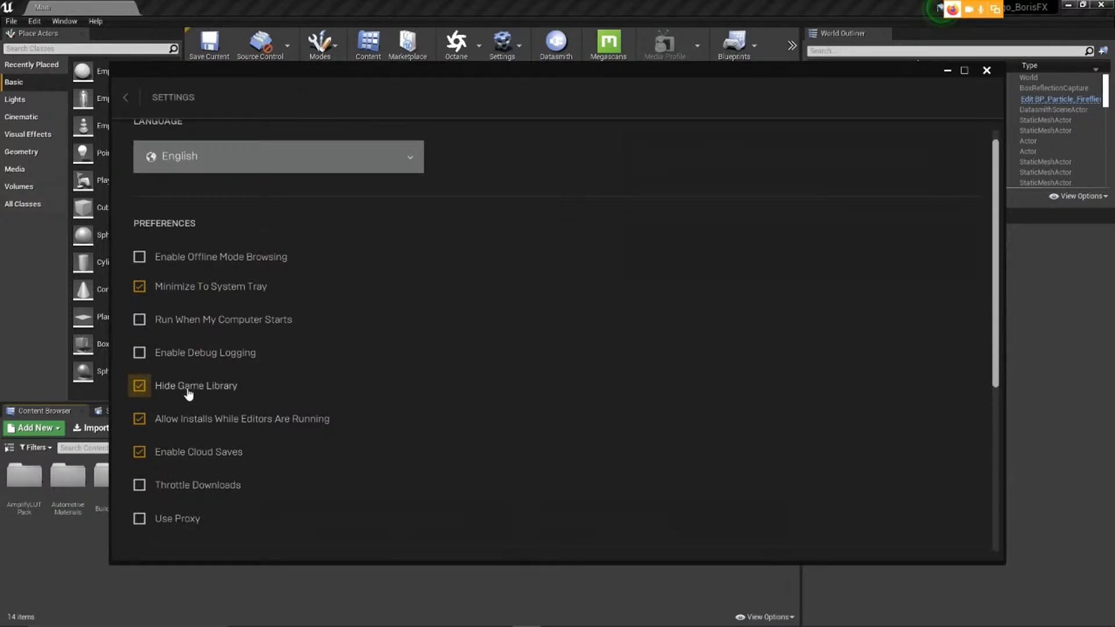
{"action": "left_click", "coordinate": [140, 386]}
{"action": "left_click", "coordinate": [127, 98]}
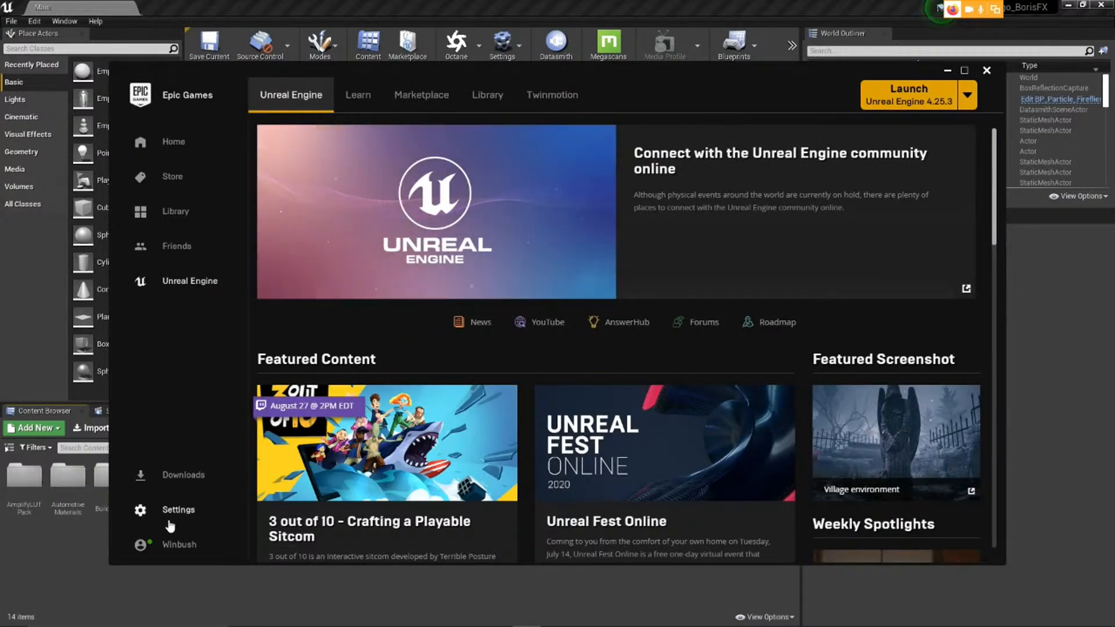
Browse the games in the Epic Games library.
{"action": "left_click", "coordinate": [177, 214]}
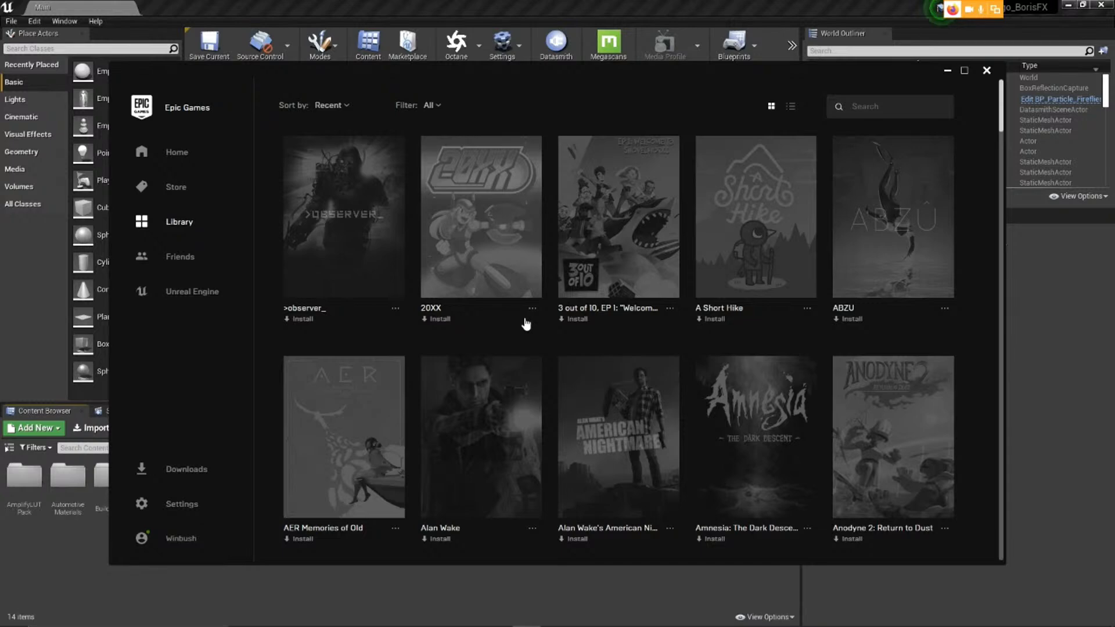
{"action": "scroll", "coordinate": [526, 324], "scroll_direction": "down", "scroll_amount": 8}
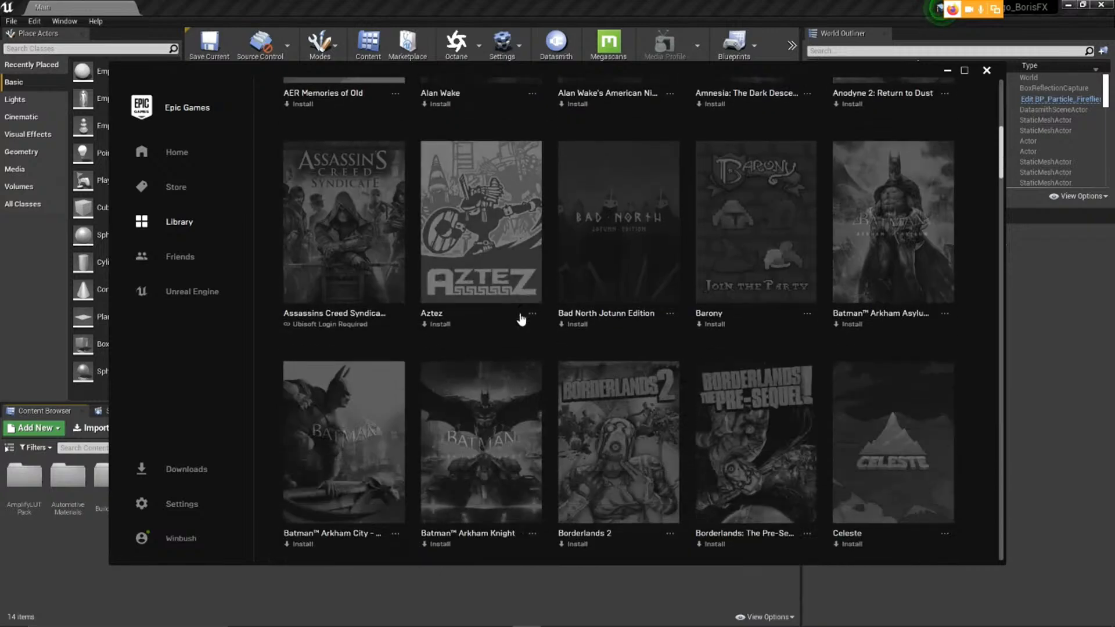
{"action": "scroll", "coordinate": [521, 320], "scroll_direction": "down", "scroll_amount": 1}
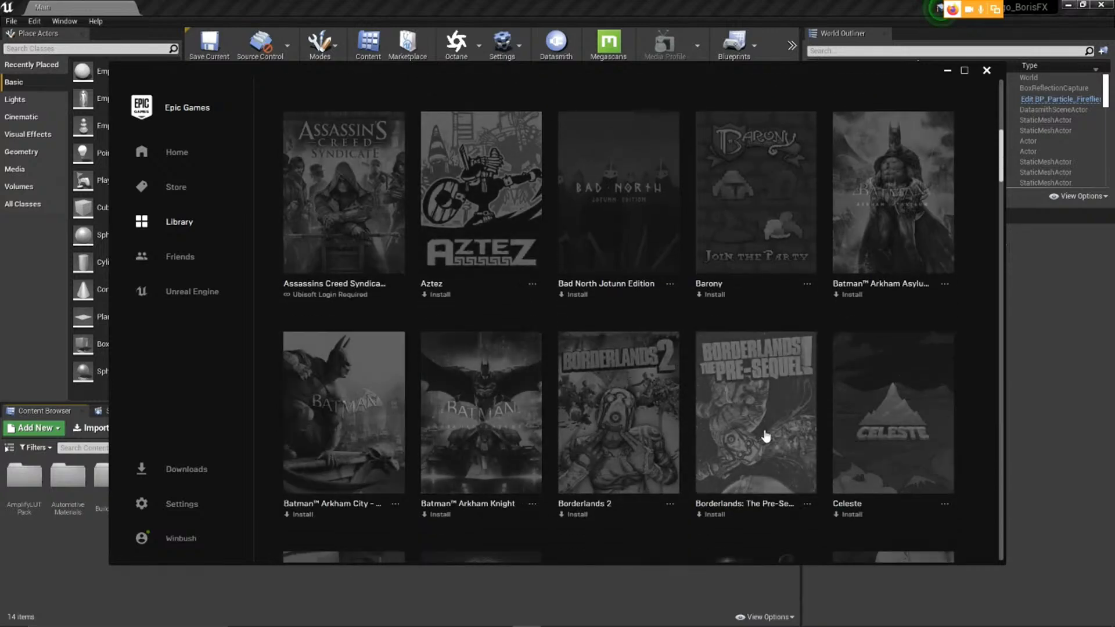
{"action": "scroll", "coordinate": [581, 390], "scroll_direction": "down", "scroll_amount": 10}
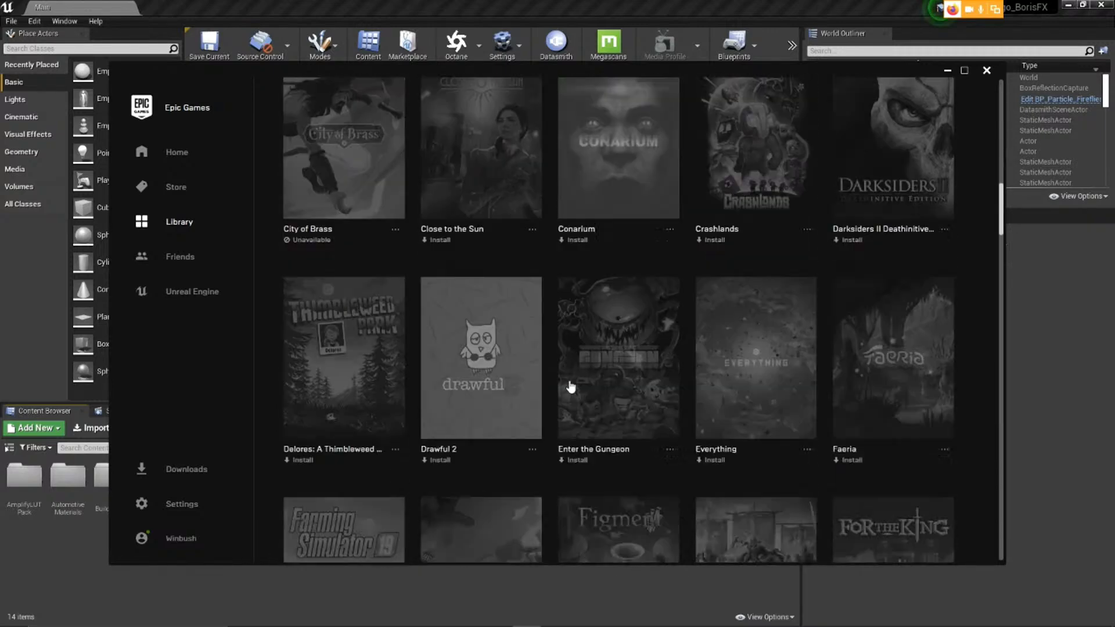
{"action": "scroll", "coordinate": [571, 387], "scroll_direction": "down", "scroll_amount": 3}
{"action": "scroll", "coordinate": [569, 386], "scroll_direction": "down", "scroll_amount": 10}
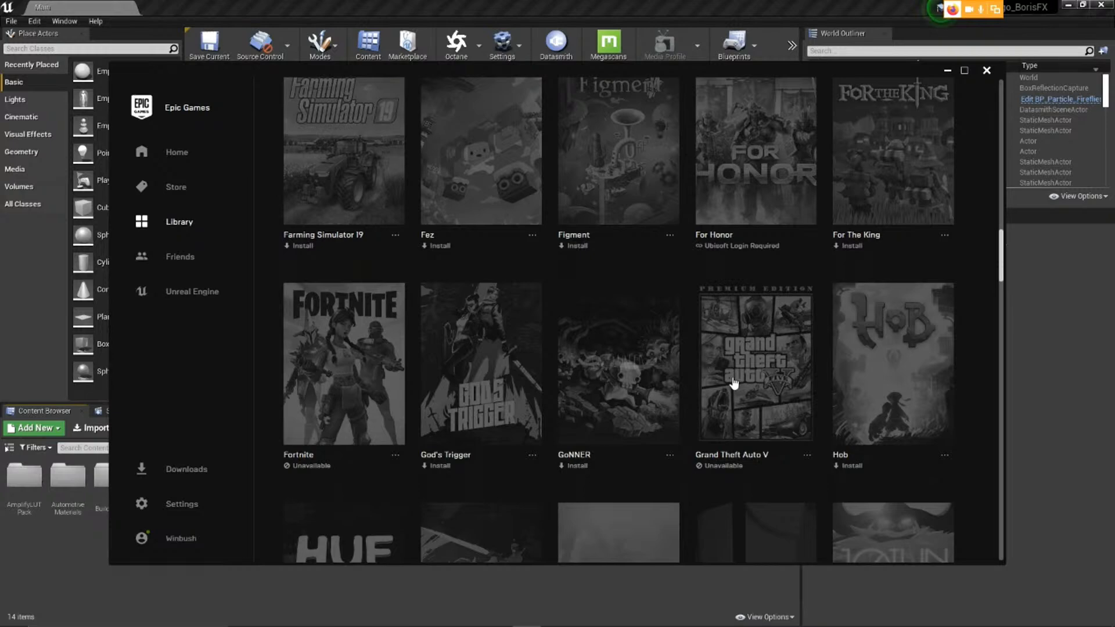
Examine the Free Games section of the Epic Games store and the Enter the Gungeon page.
{"action": "left_click", "coordinate": [176, 187]}
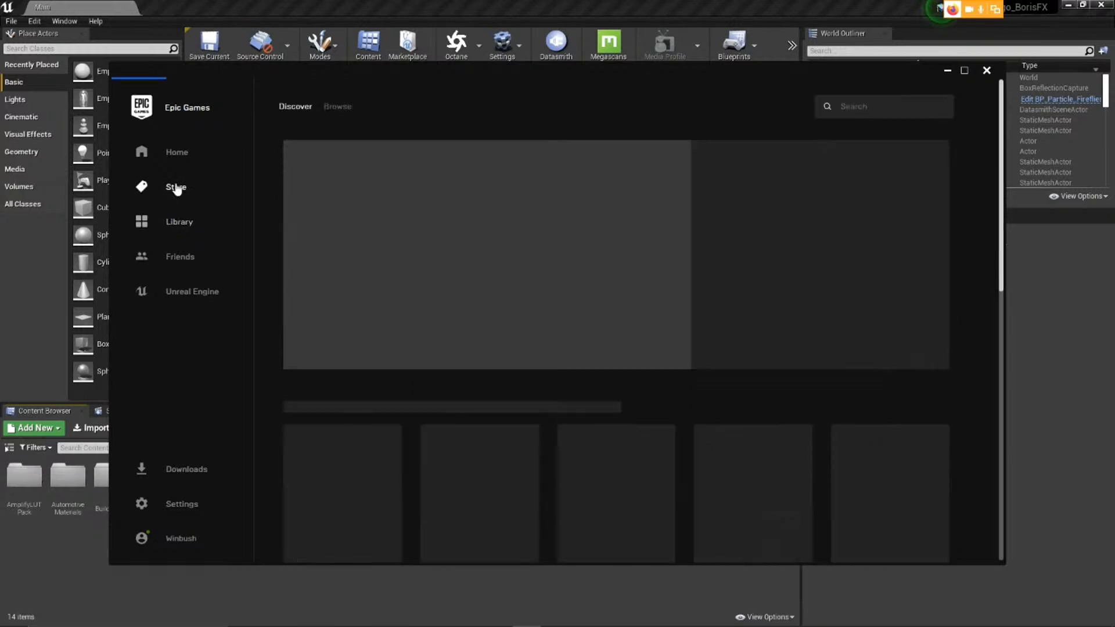
{"action": "scroll", "coordinate": [581, 366], "scroll_direction": "down", "scroll_amount": 2}
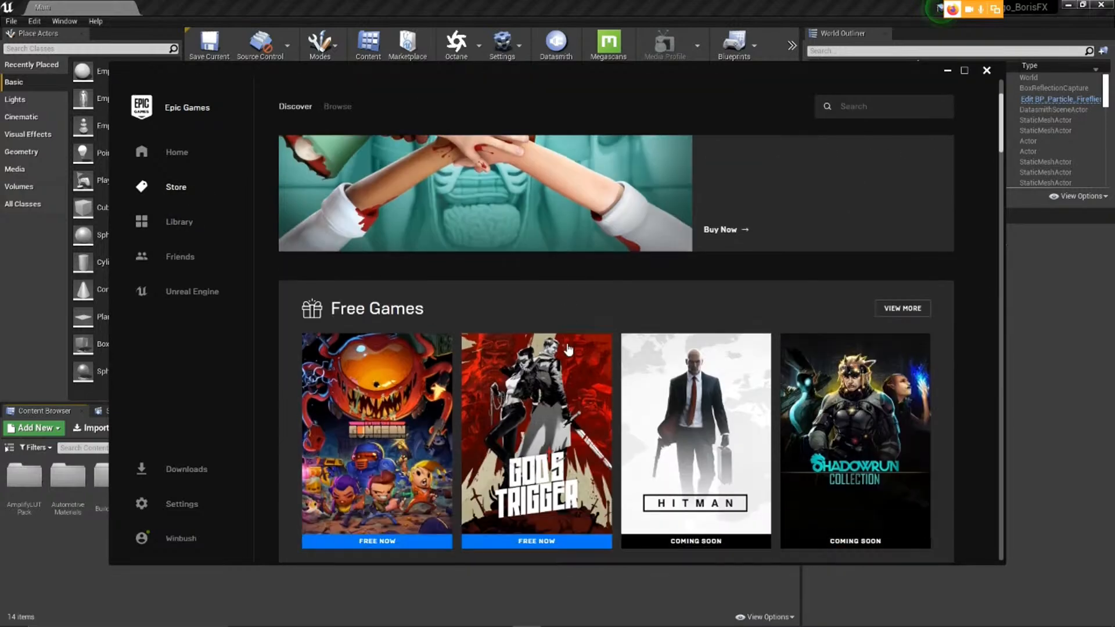
{"action": "scroll", "coordinate": [568, 349], "scroll_direction": "down", "scroll_amount": 1}
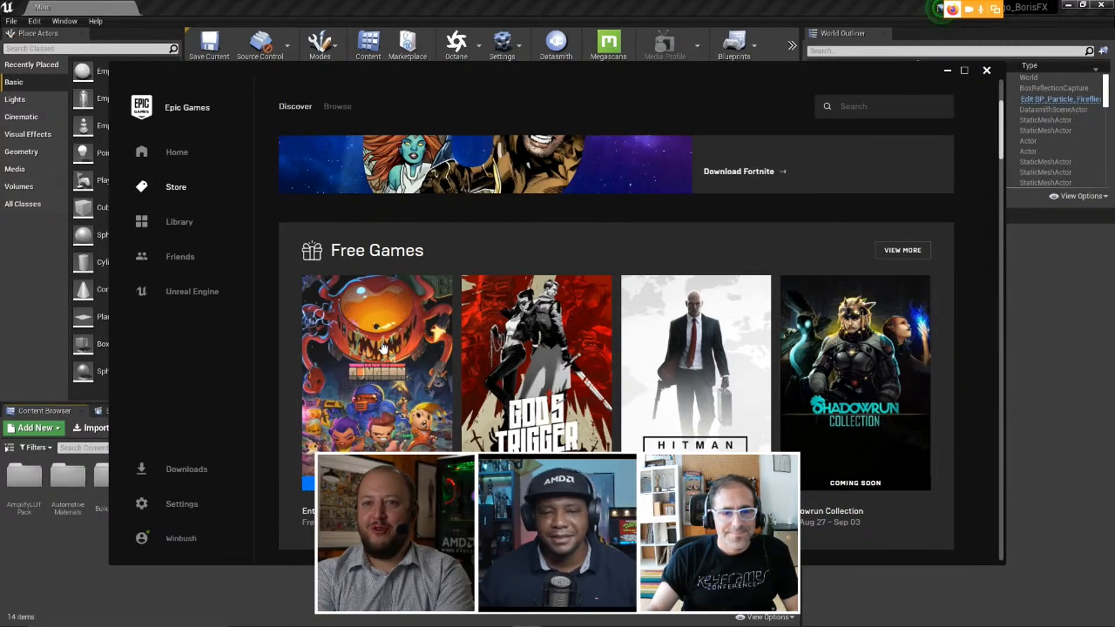
{"action": "scroll", "coordinate": [382, 347], "scroll_direction": "down", "scroll_amount": 1}
{"action": "scroll", "coordinate": [383, 347], "scroll_direction": "down", "scroll_amount": 2}
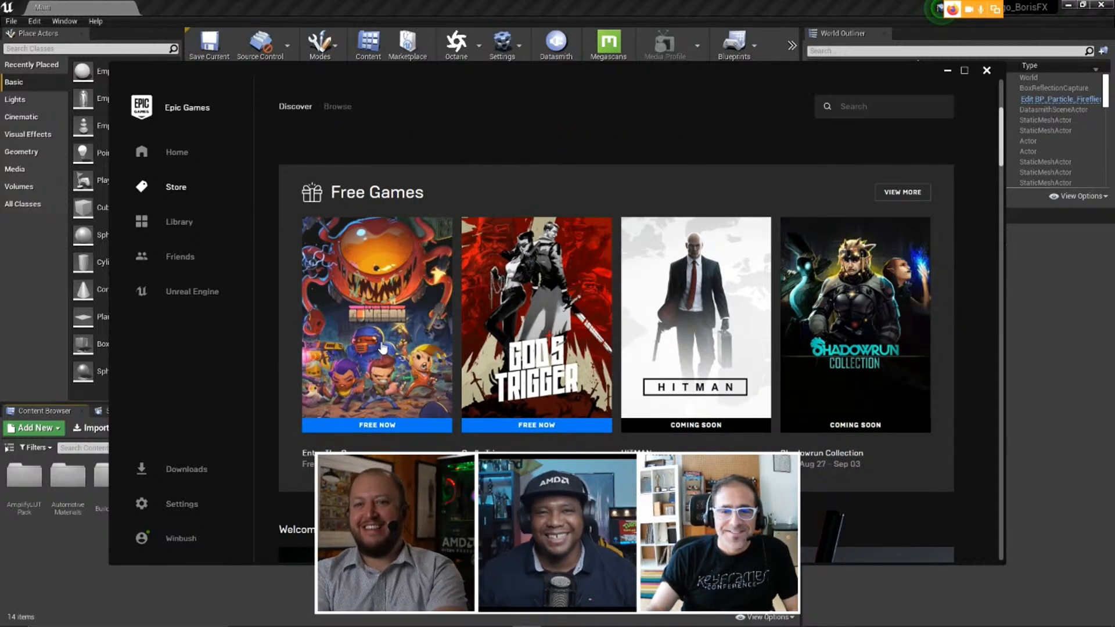
{"action": "left_click", "coordinate": [427, 336]}
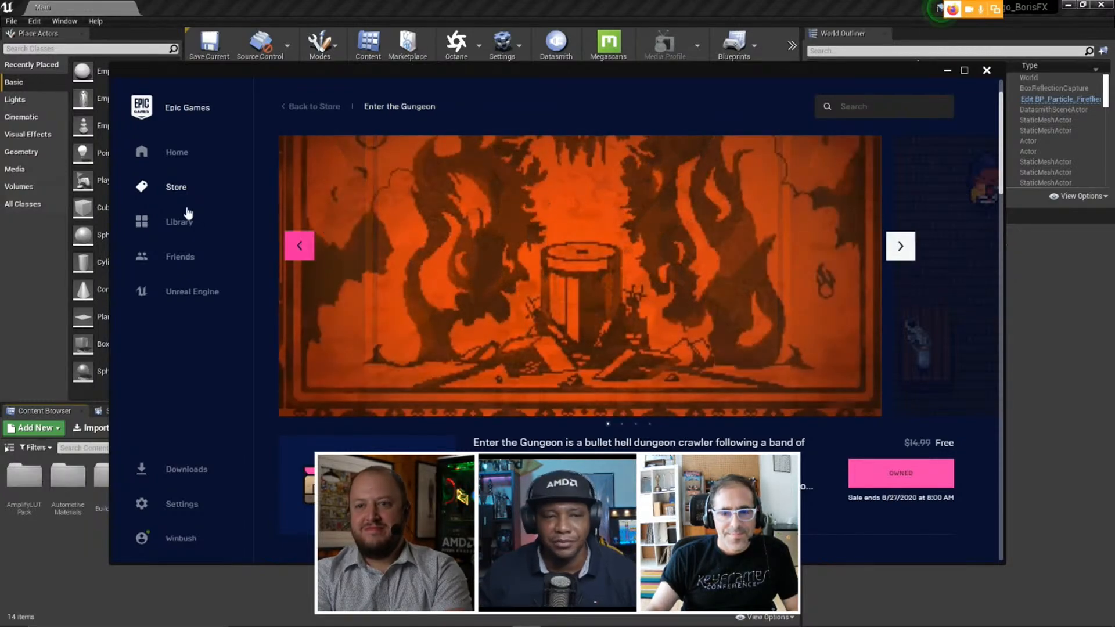
{"action": "left_click", "coordinate": [174, 191]}
{"action": "scroll", "coordinate": [470, 347], "scroll_direction": "down", "scroll_amount": 2}
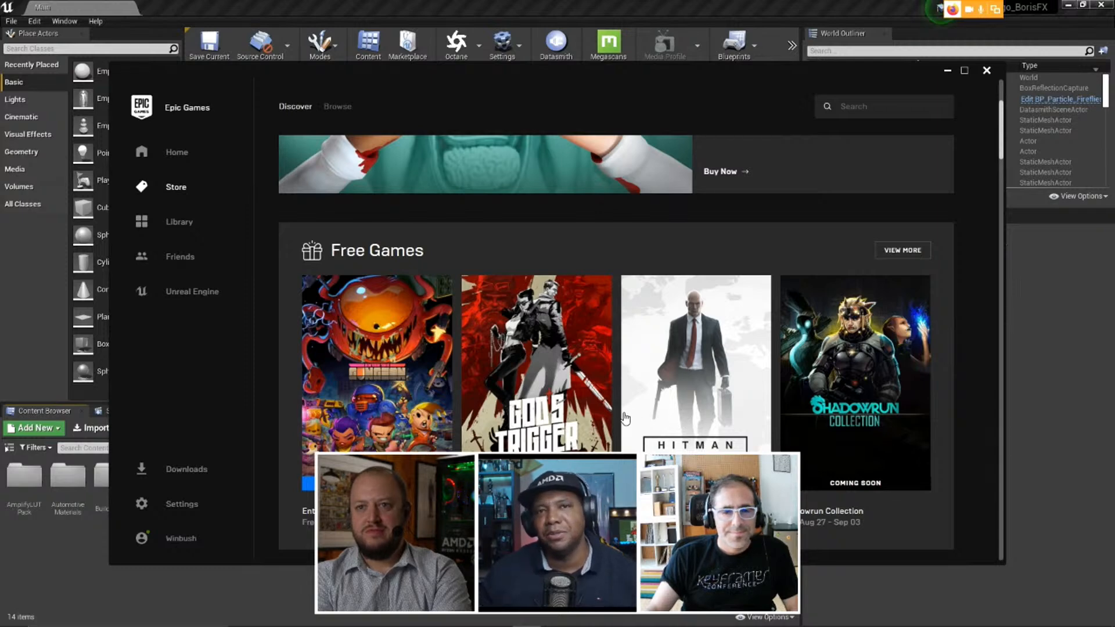
Turn on Hide Game Library in the launcher settings and confirm disabling the game library.
{"action": "left_click", "coordinate": [180, 503]}
{"action": "left_click", "coordinate": [141, 405]}
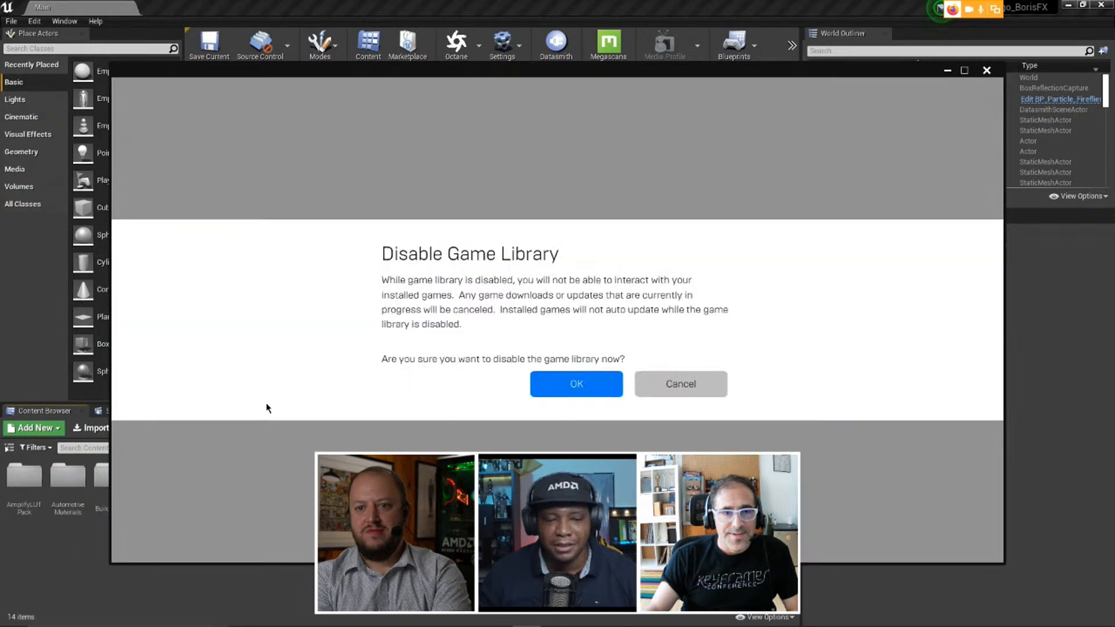
{"action": "left_click", "coordinate": [581, 392]}
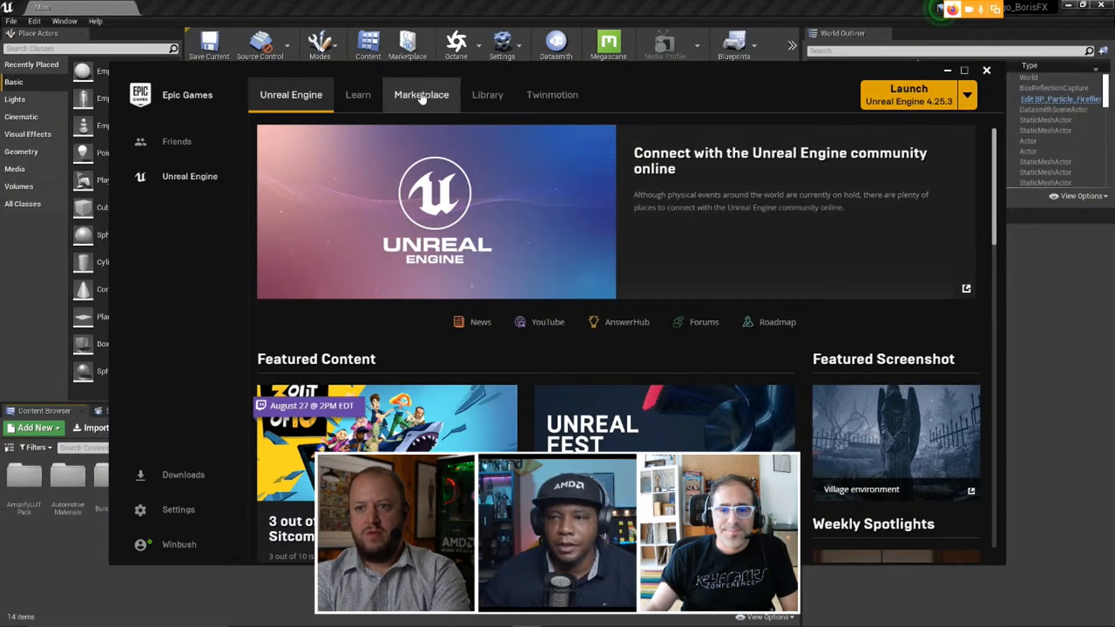
{"action": "left_click", "coordinate": [945, 102]}
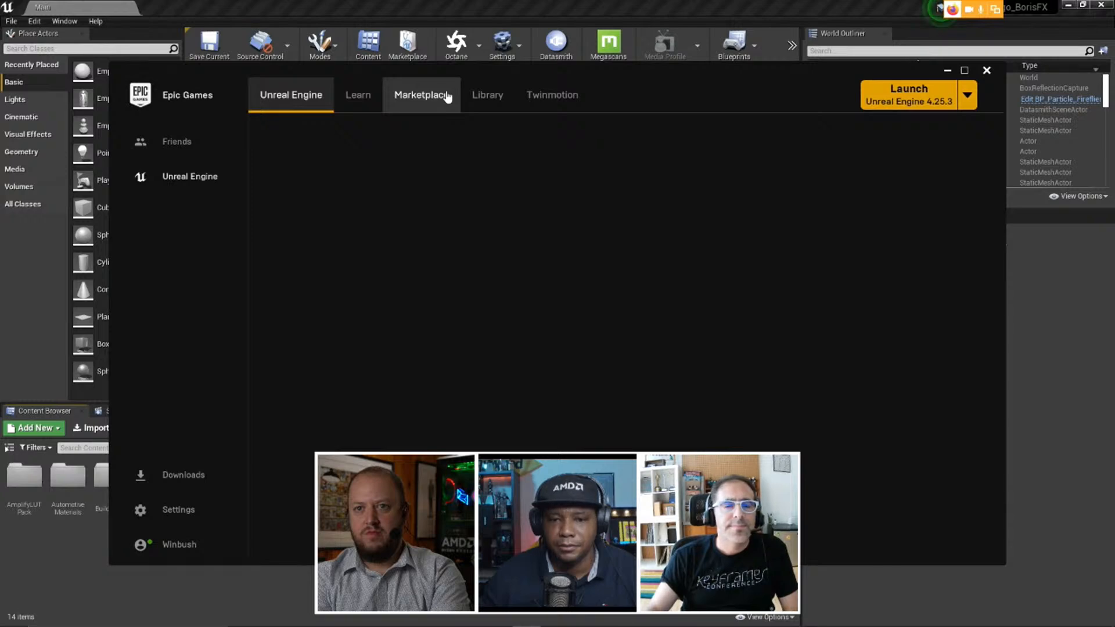
Open the Unreal Engine Marketplace and look through the Free For The Month products.
{"action": "left_click", "coordinate": [447, 97]}
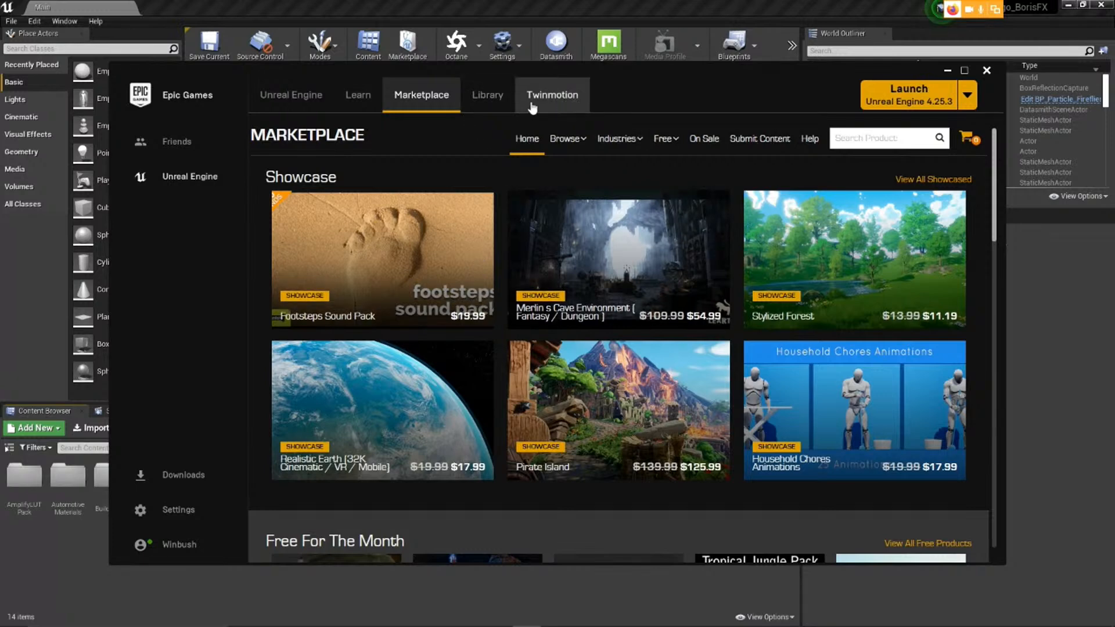
{"action": "mouse_move", "coordinate": [663, 141]}
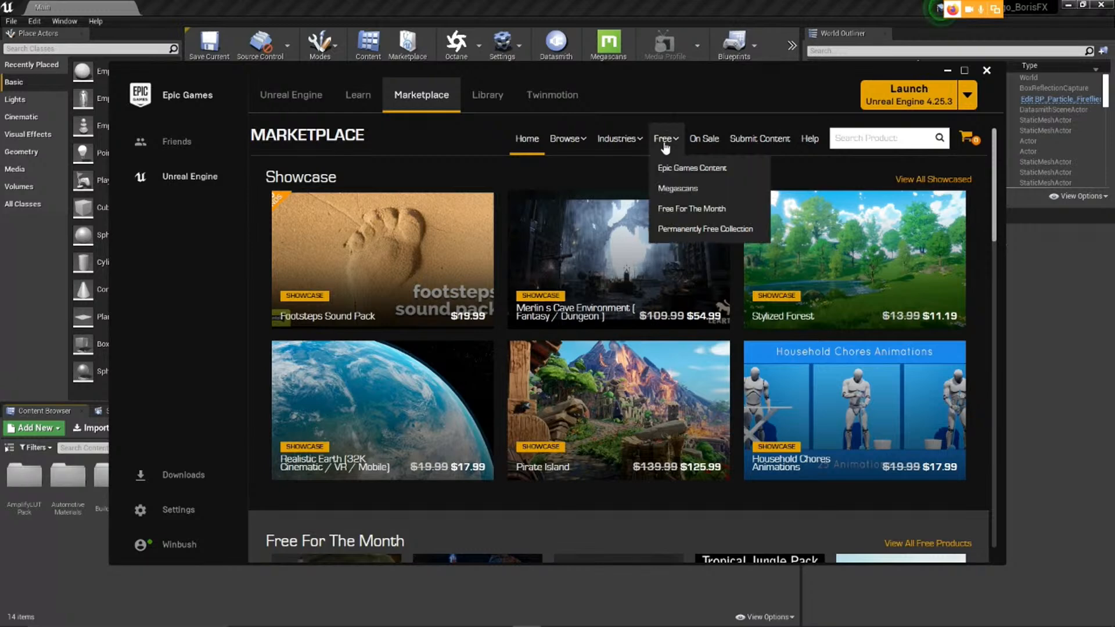
{"action": "left_click", "coordinate": [675, 210]}
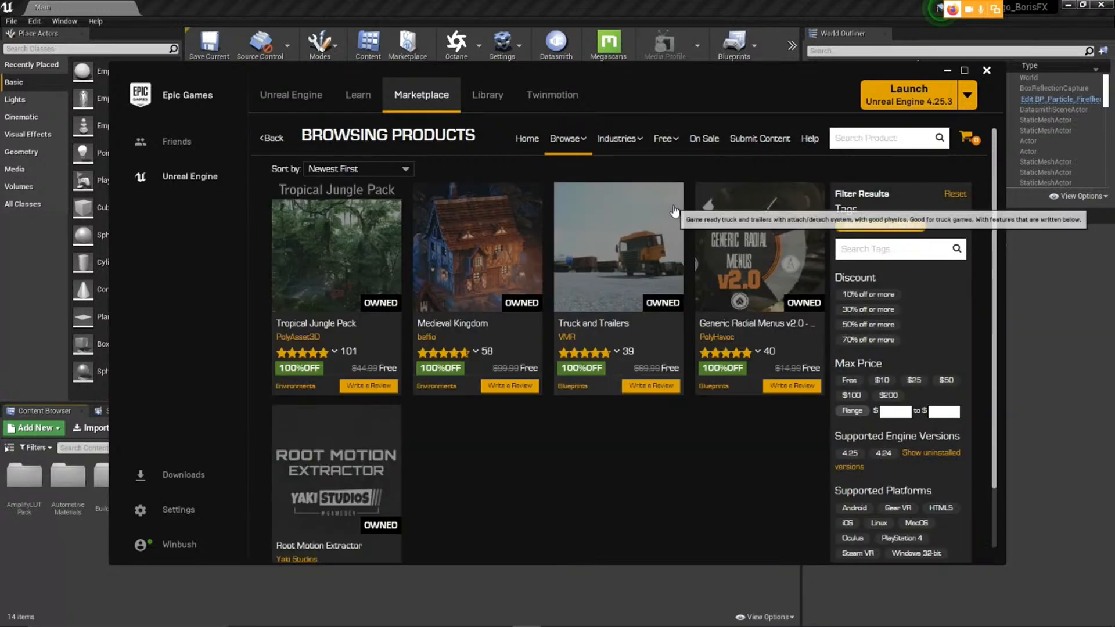
{"action": "scroll", "coordinate": [454, 441], "scroll_direction": "down", "scroll_amount": 1}
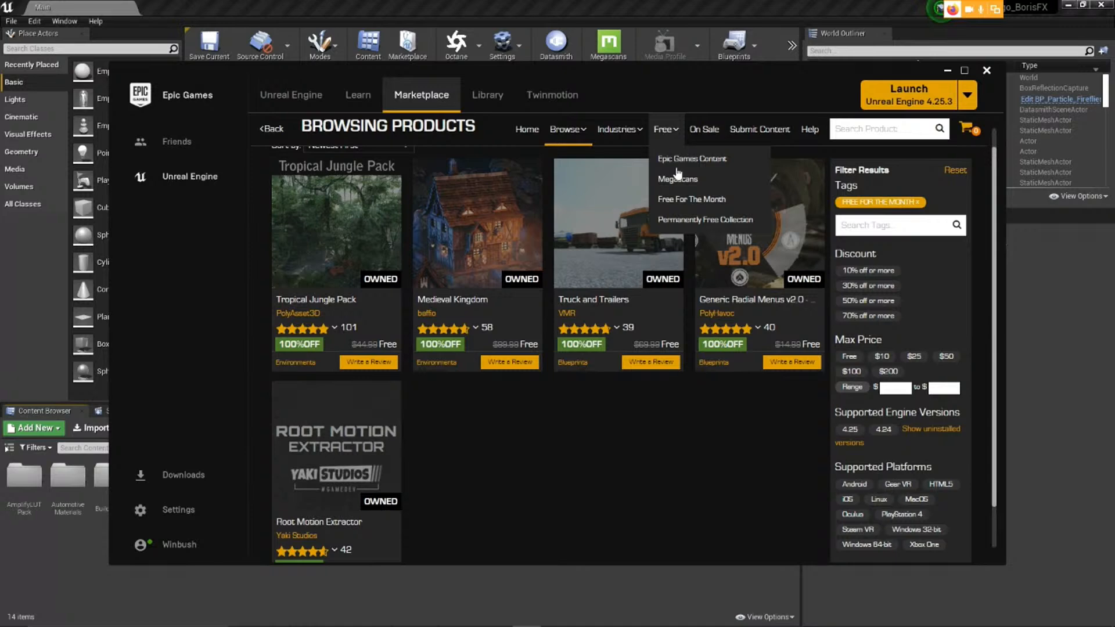
Browse the Marketplace's Permanently Free Collection and examine the FX Variety Pack product page.
{"action": "left_click", "coordinate": [689, 222]}
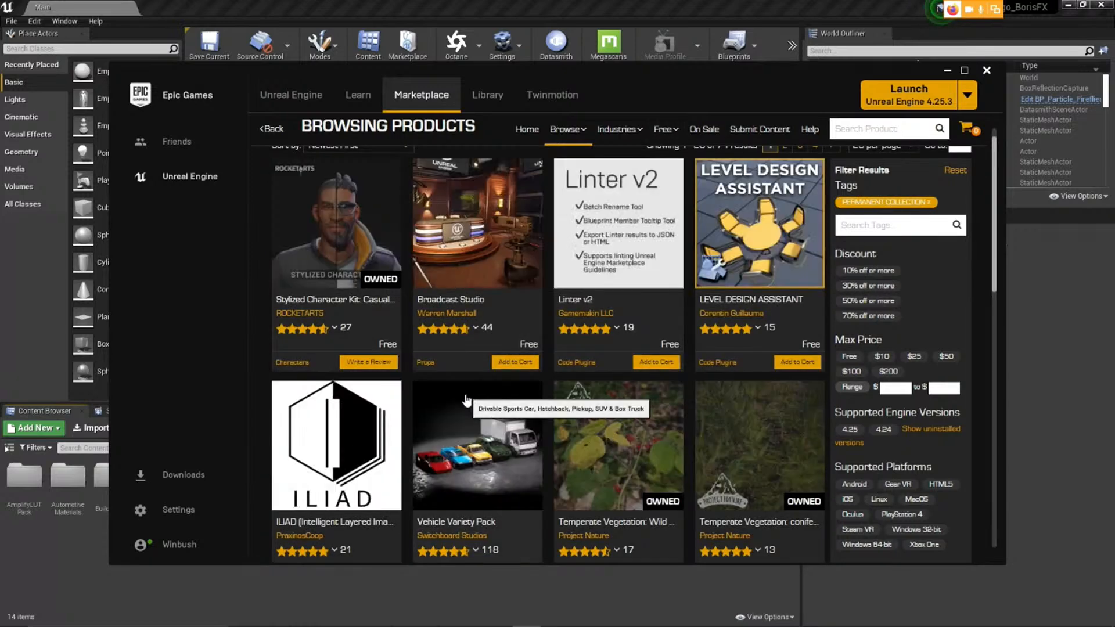
{"action": "scroll", "coordinate": [679, 374], "scroll_direction": "down", "scroll_amount": 1}
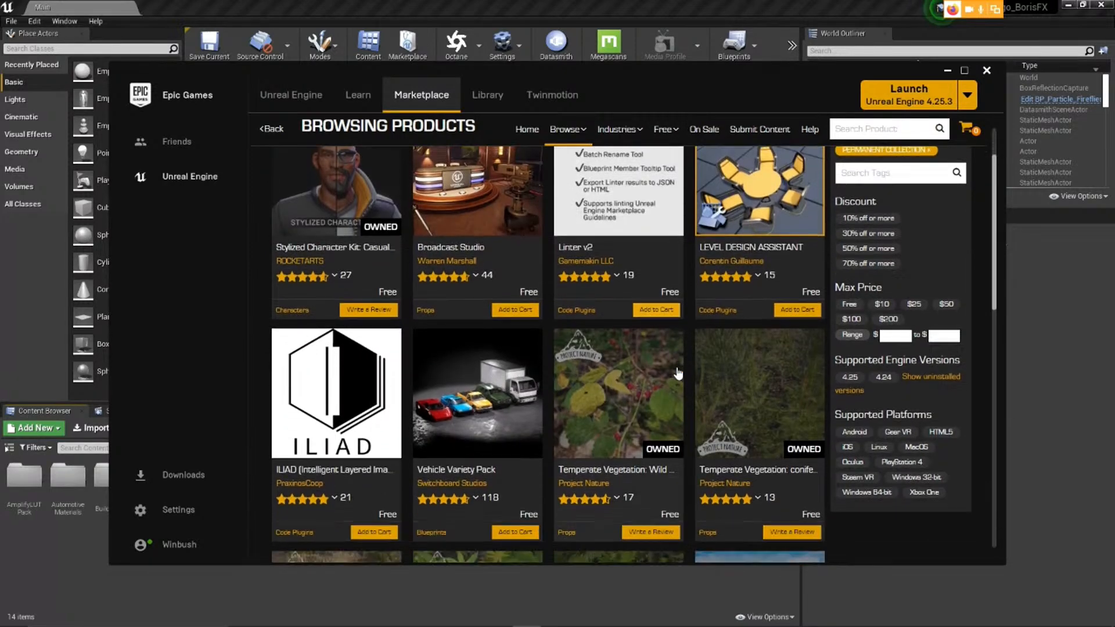
{"action": "scroll", "coordinate": [678, 374], "scroll_direction": "down", "scroll_amount": 3}
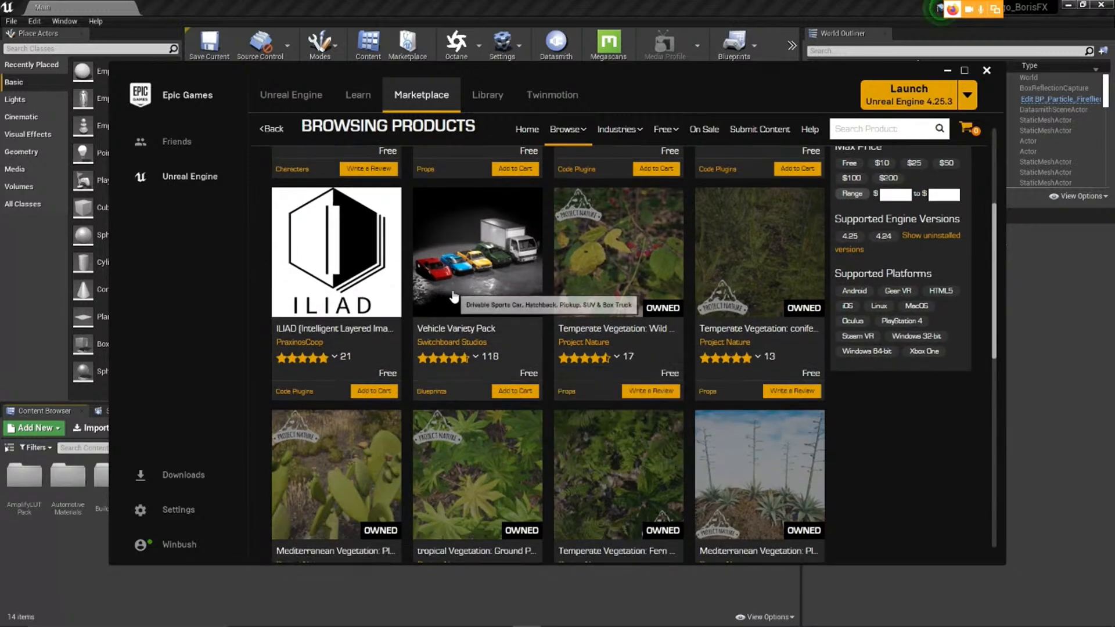
{"action": "scroll", "coordinate": [633, 262], "scroll_direction": "down", "scroll_amount": 1}
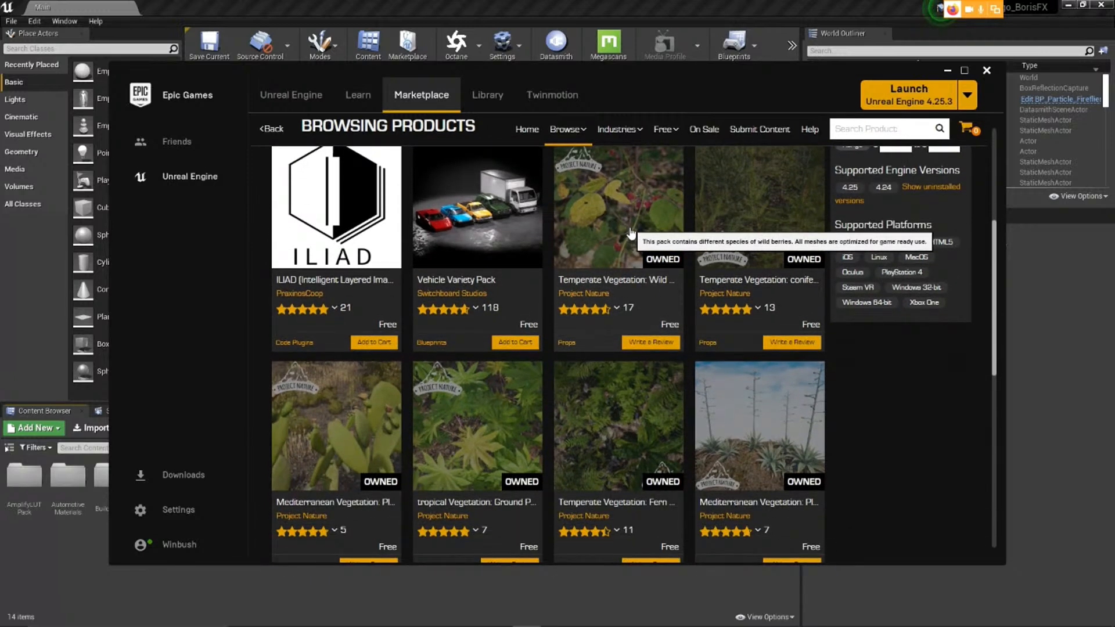
{"action": "scroll", "coordinate": [632, 232], "scroll_direction": "down", "scroll_amount": 5}
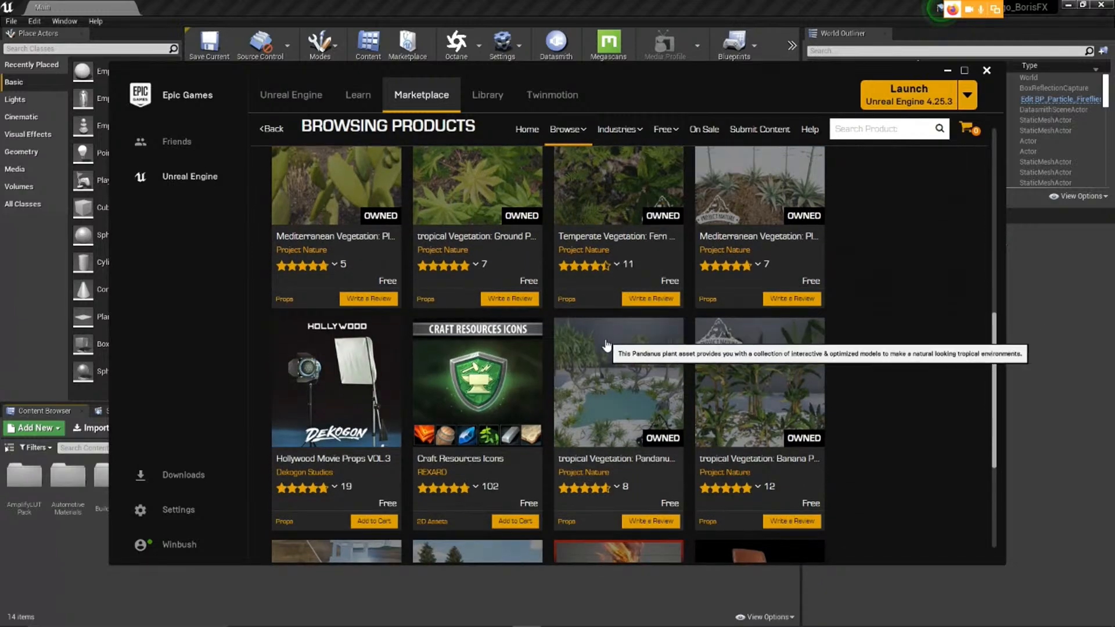
{"action": "scroll", "coordinate": [607, 345], "scroll_direction": "down", "scroll_amount": 4}
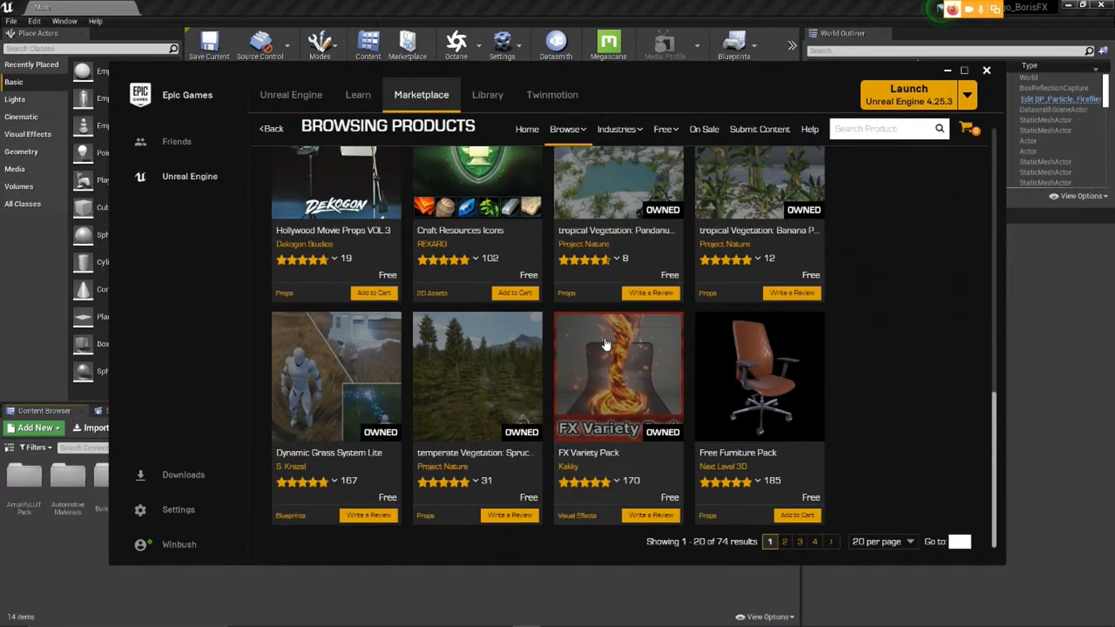
{"action": "left_click", "coordinate": [632, 384]}
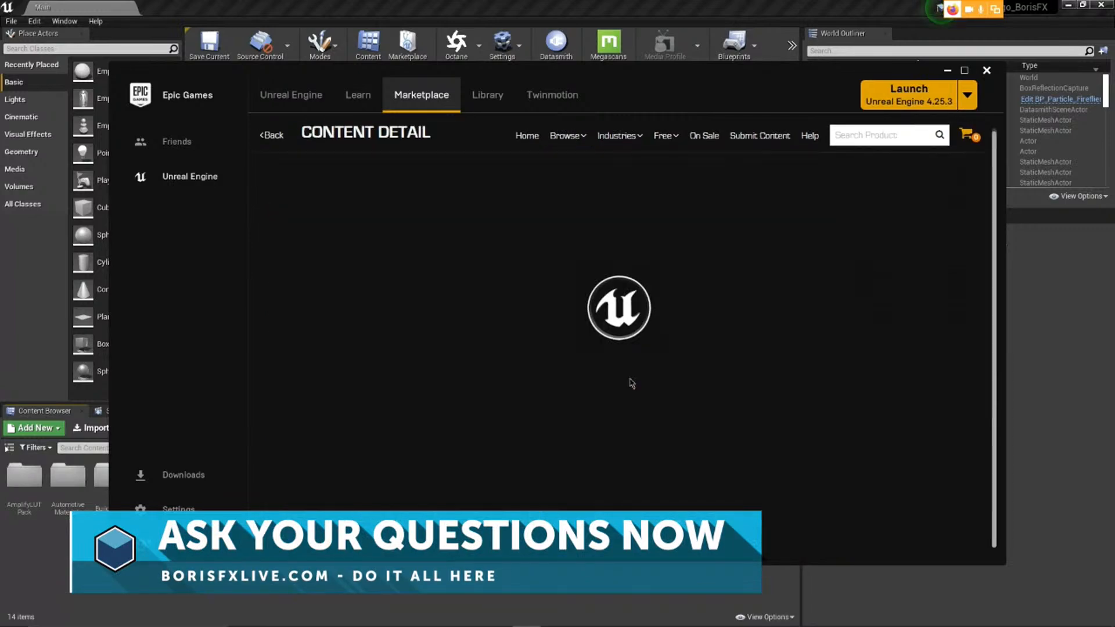
{"action": "scroll", "coordinate": [442, 314], "scroll_direction": "up", "scroll_amount": 12}
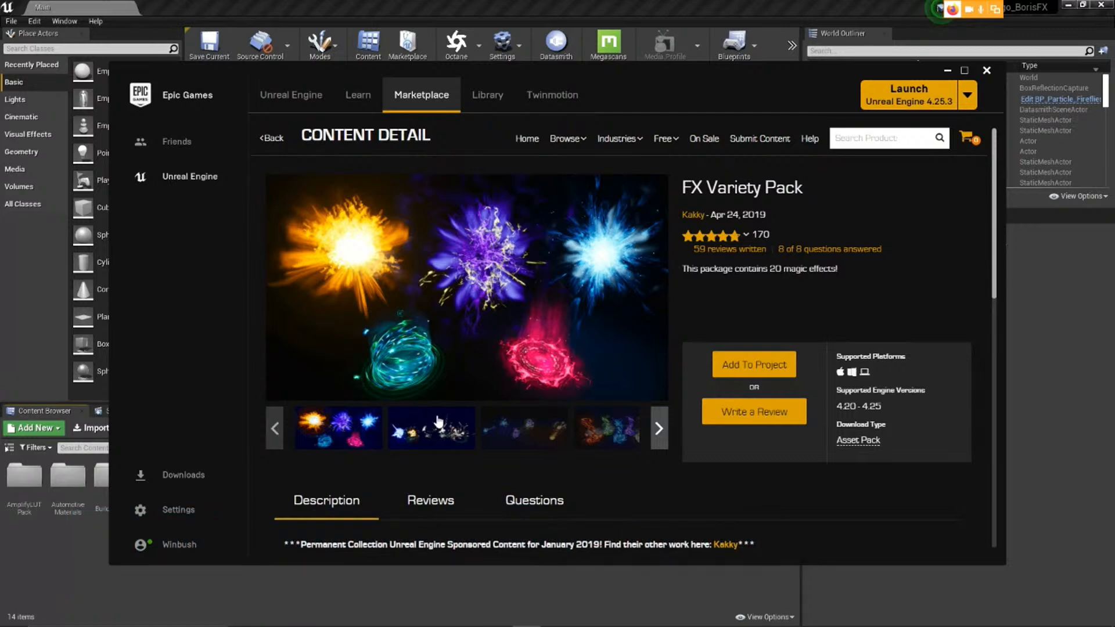
Browse the free Epic Games Content in the Marketplace, including the Infinity Blade packs.
{"action": "mouse_move", "coordinate": [670, 139]}
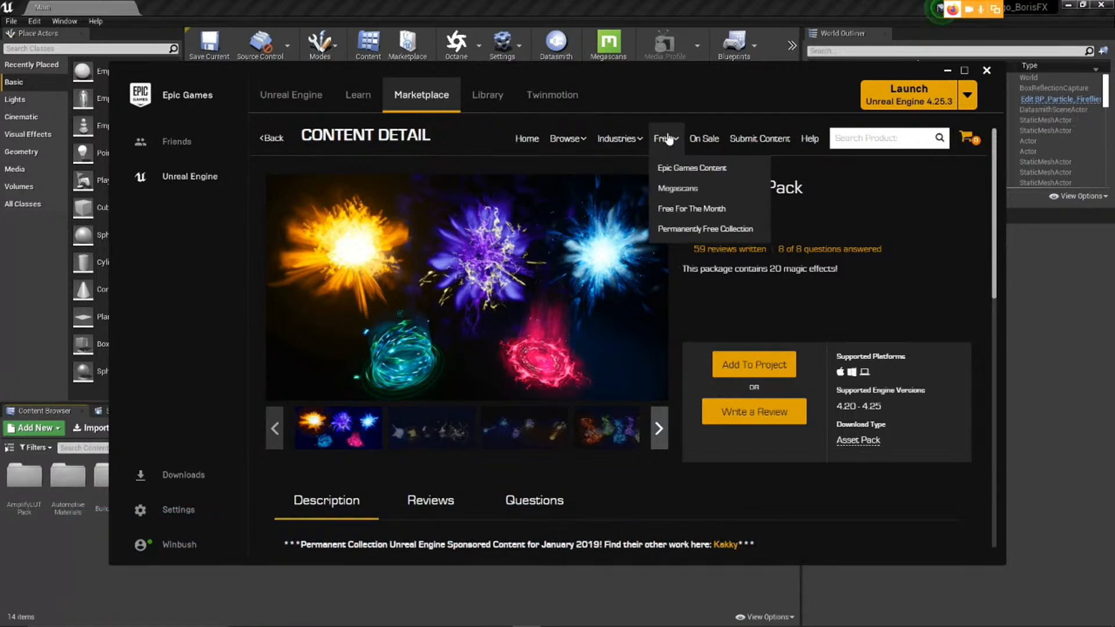
{"action": "left_click", "coordinate": [691, 167]}
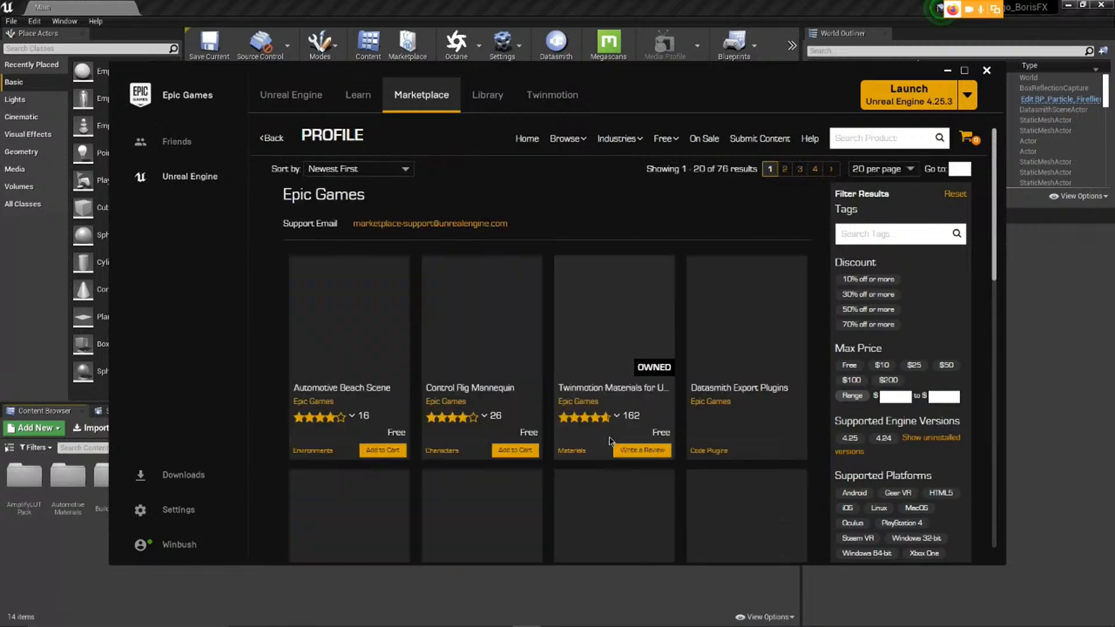
{"action": "scroll", "coordinate": [516, 431], "scroll_direction": "down", "scroll_amount": 3}
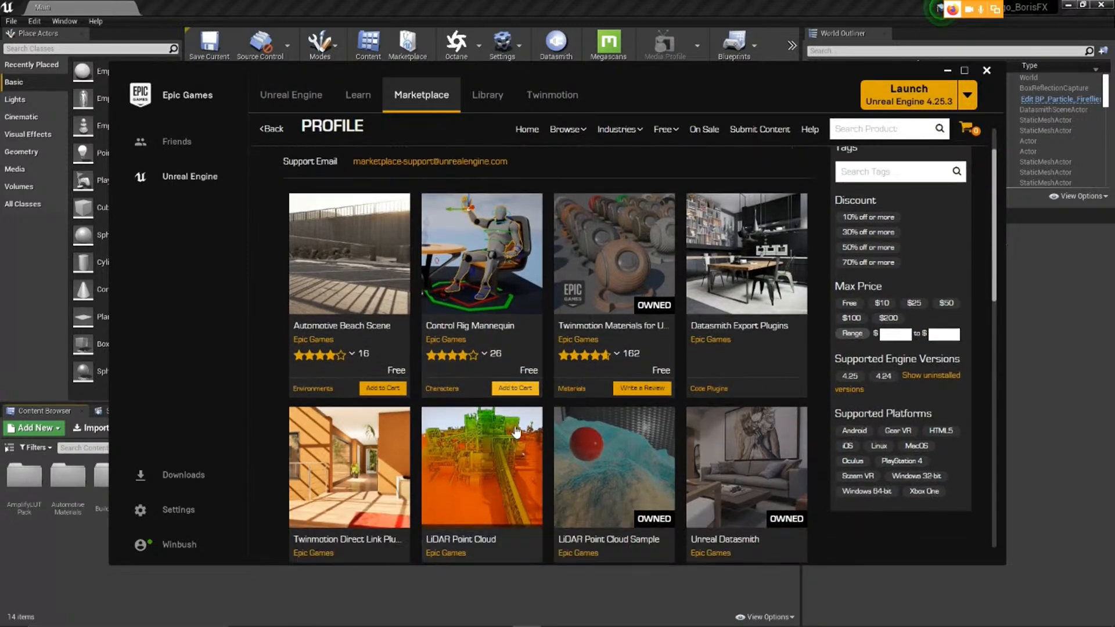
{"action": "scroll", "coordinate": [515, 431], "scroll_direction": "down", "scroll_amount": 5}
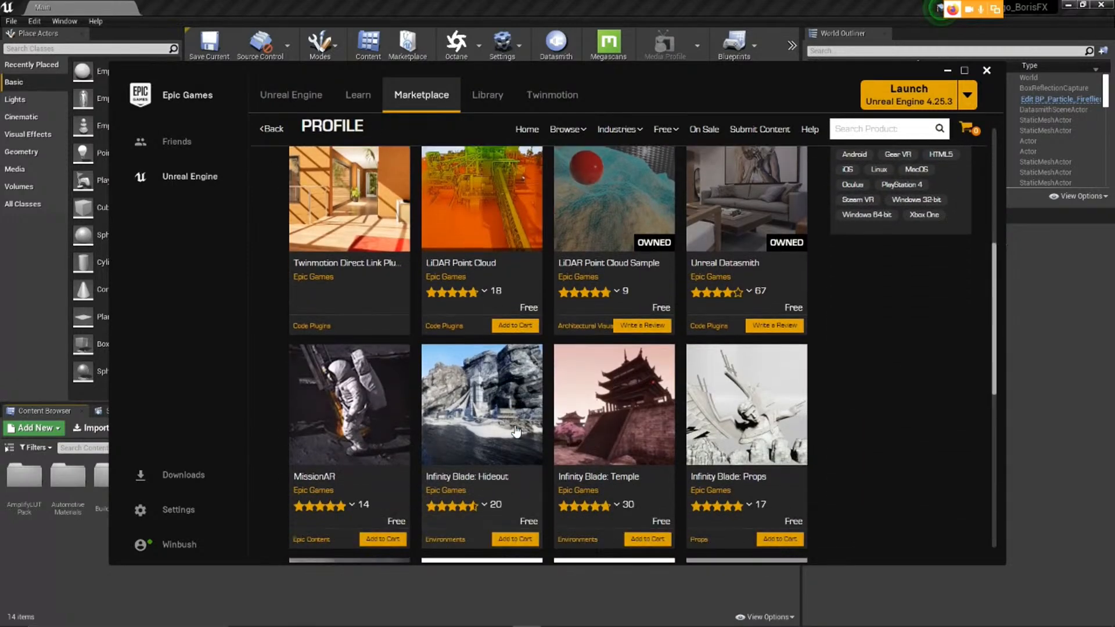
{"action": "scroll", "coordinate": [494, 424], "scroll_direction": "down", "scroll_amount": 3}
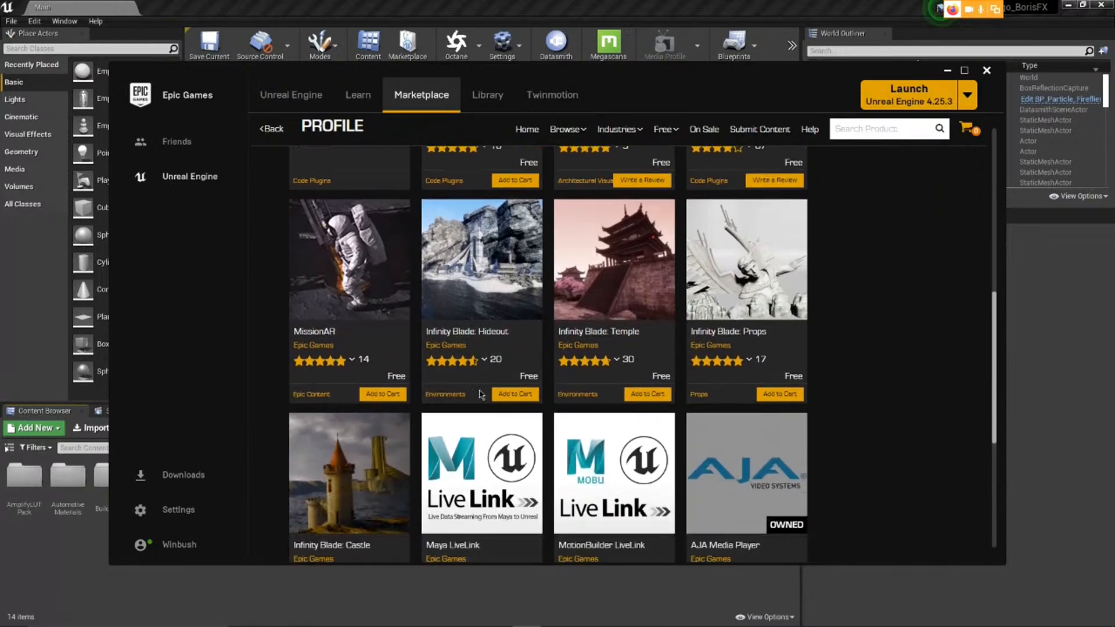
{"action": "scroll", "coordinate": [475, 299], "scroll_direction": "down", "scroll_amount": 1}
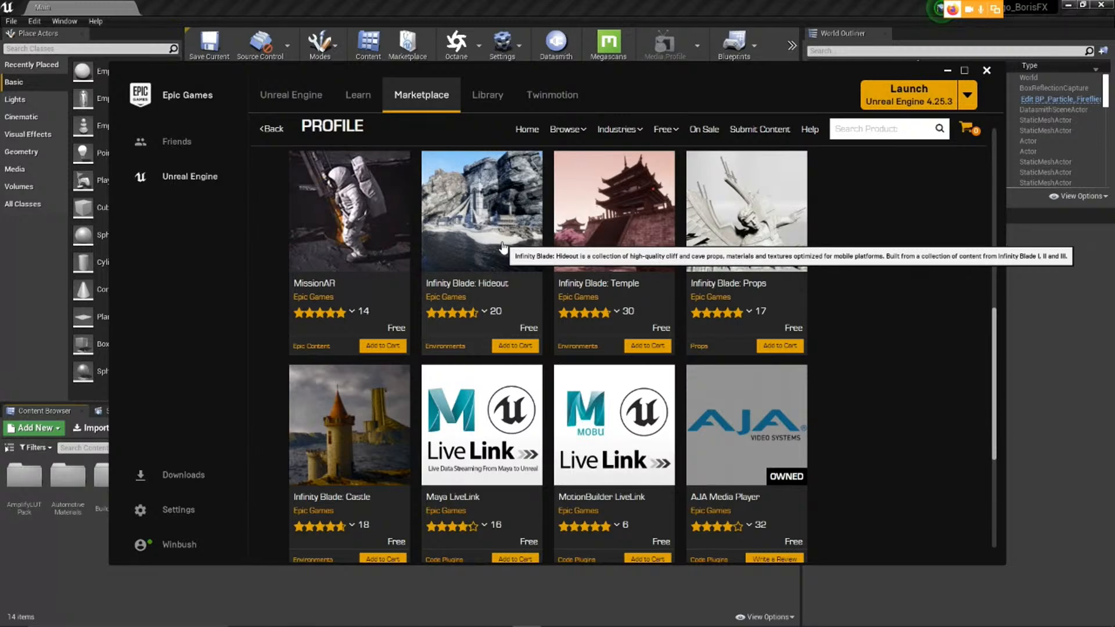
{"action": "scroll", "coordinate": [497, 273], "scroll_direction": "up", "scroll_amount": 5}
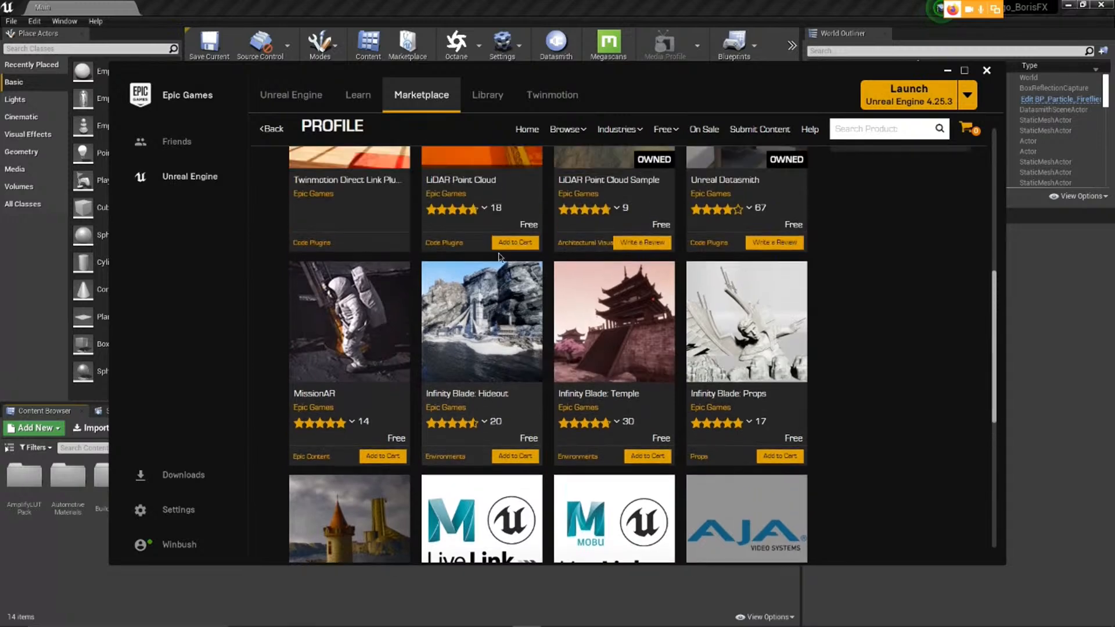
{"action": "scroll", "coordinate": [490, 308], "scroll_direction": "up", "scroll_amount": 3}
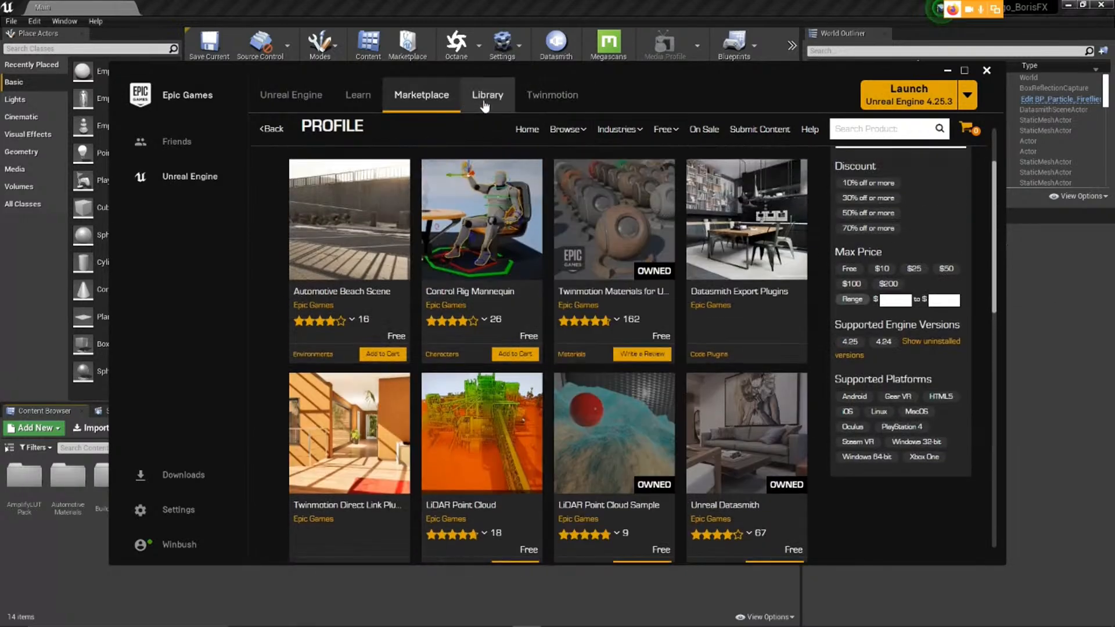
Examine the installed engine versions, projects and Vault assets in the Unreal Engine library.
{"action": "left_click", "coordinate": [485, 96]}
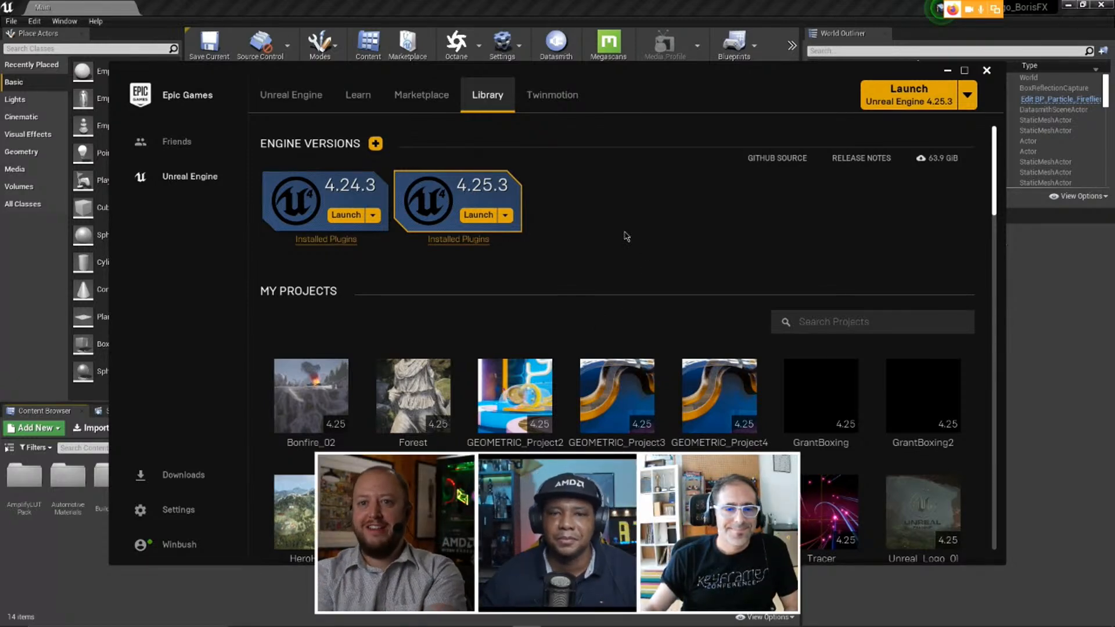
{"action": "left_click_drag", "start_coordinate": [638, 81], "coordinate": [633, 78]}
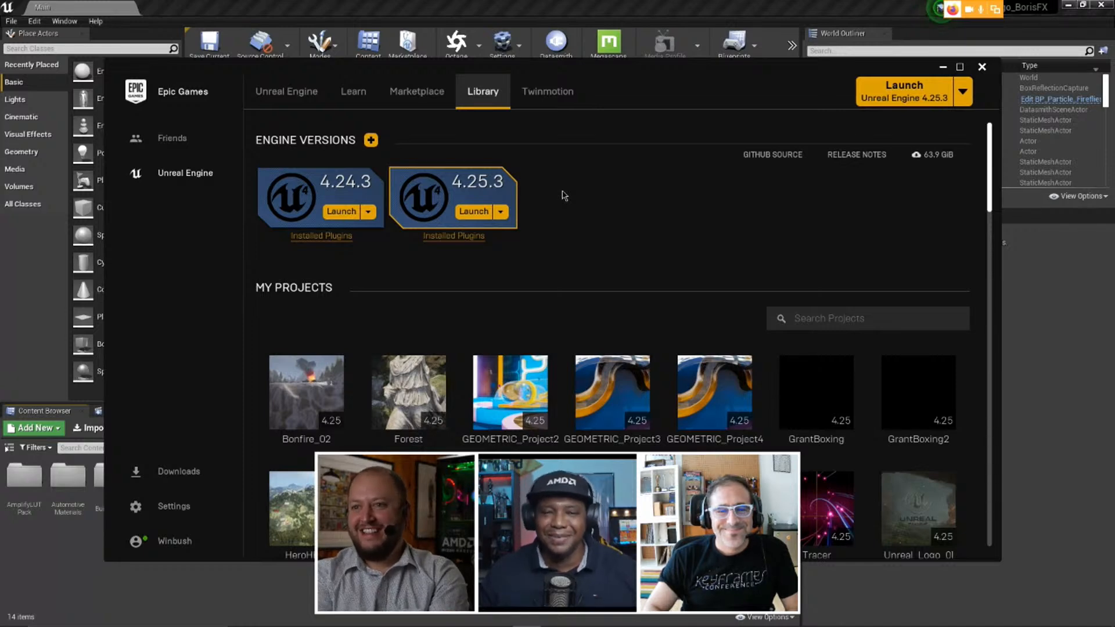
{"action": "scroll", "coordinate": [562, 195], "scroll_direction": "down", "scroll_amount": 2}
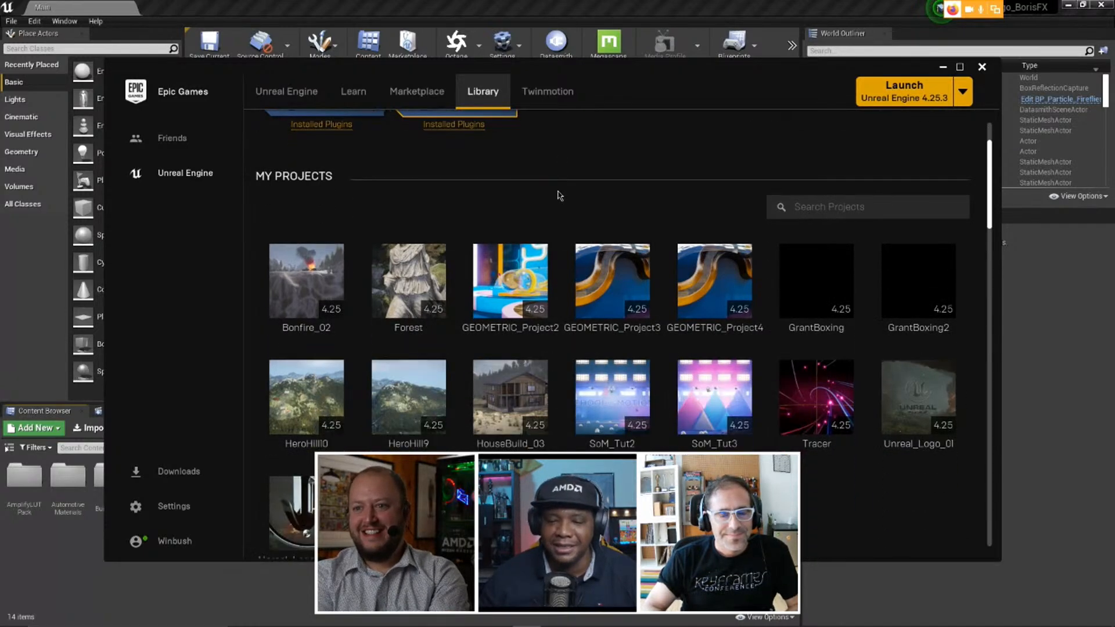
{"action": "scroll", "coordinate": [560, 196], "scroll_direction": "down", "scroll_amount": 2}
{"action": "scroll", "coordinate": [604, 424], "scroll_direction": "down", "scroll_amount": 2}
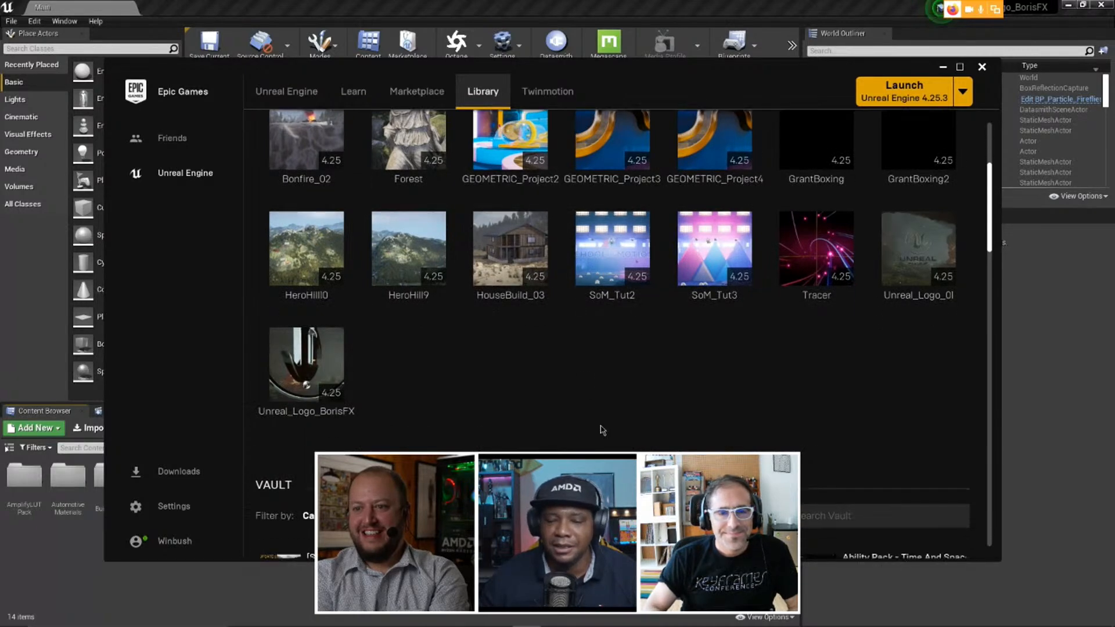
{"action": "scroll", "coordinate": [615, 421], "scroll_direction": "down", "scroll_amount": 1}
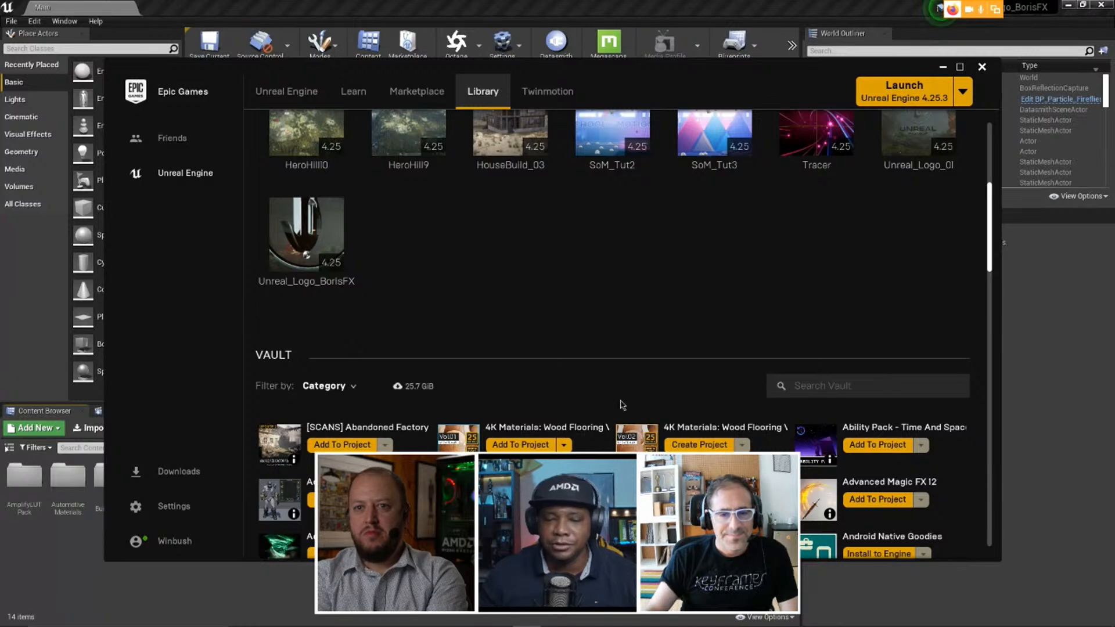
{"action": "scroll", "coordinate": [622, 372], "scroll_direction": "down", "scroll_amount": 1}
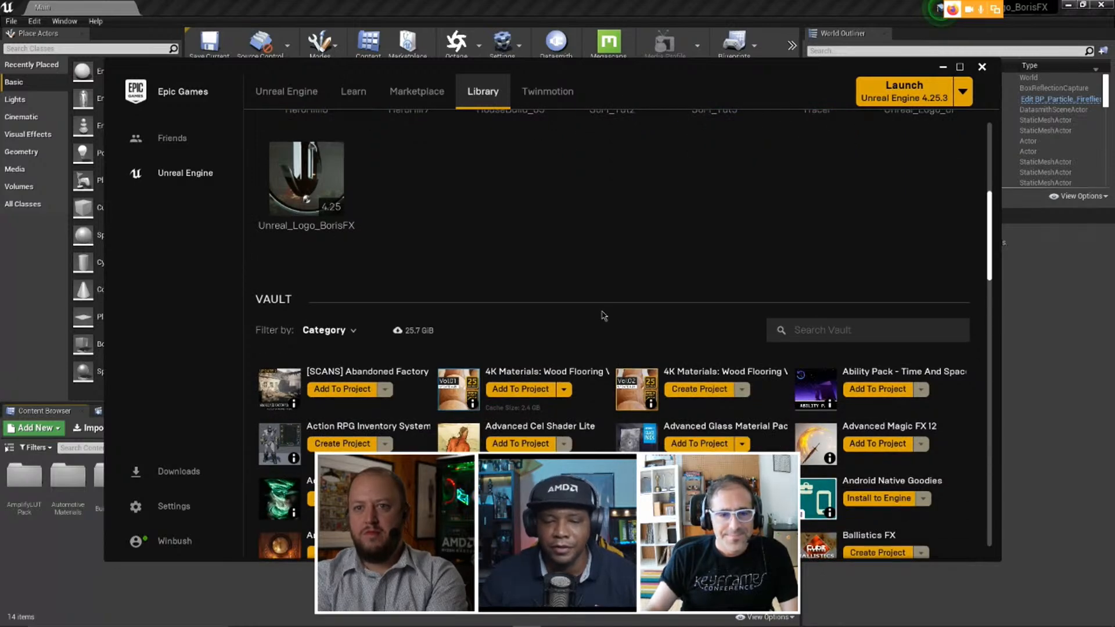
{"action": "scroll", "coordinate": [604, 315], "scroll_direction": "down", "scroll_amount": 3}
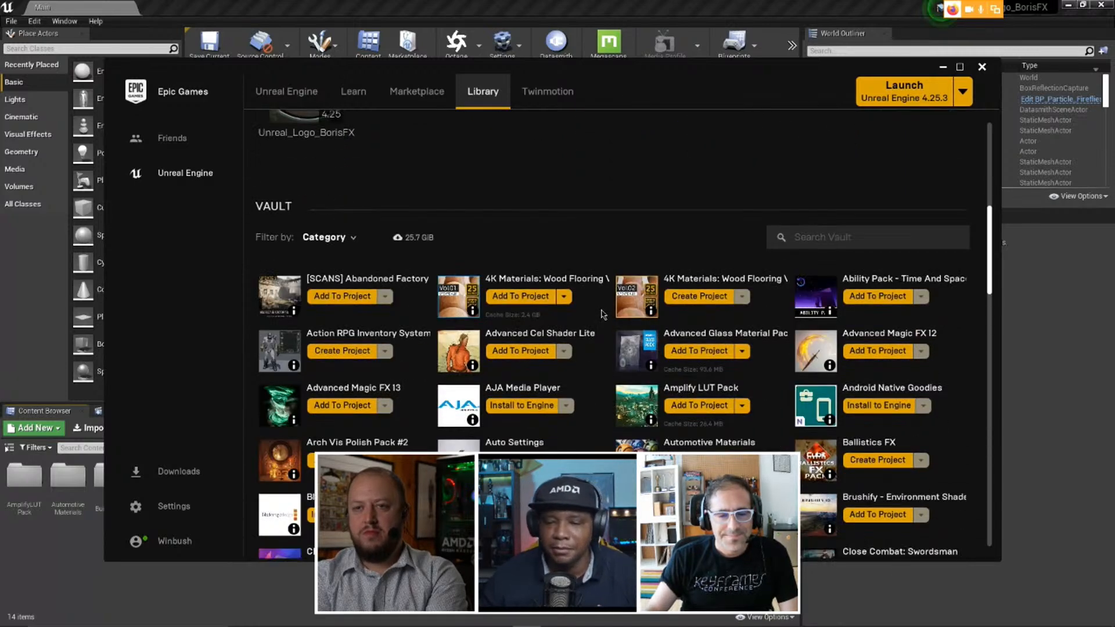
{"action": "scroll", "coordinate": [601, 316], "scroll_direction": "down", "scroll_amount": 1}
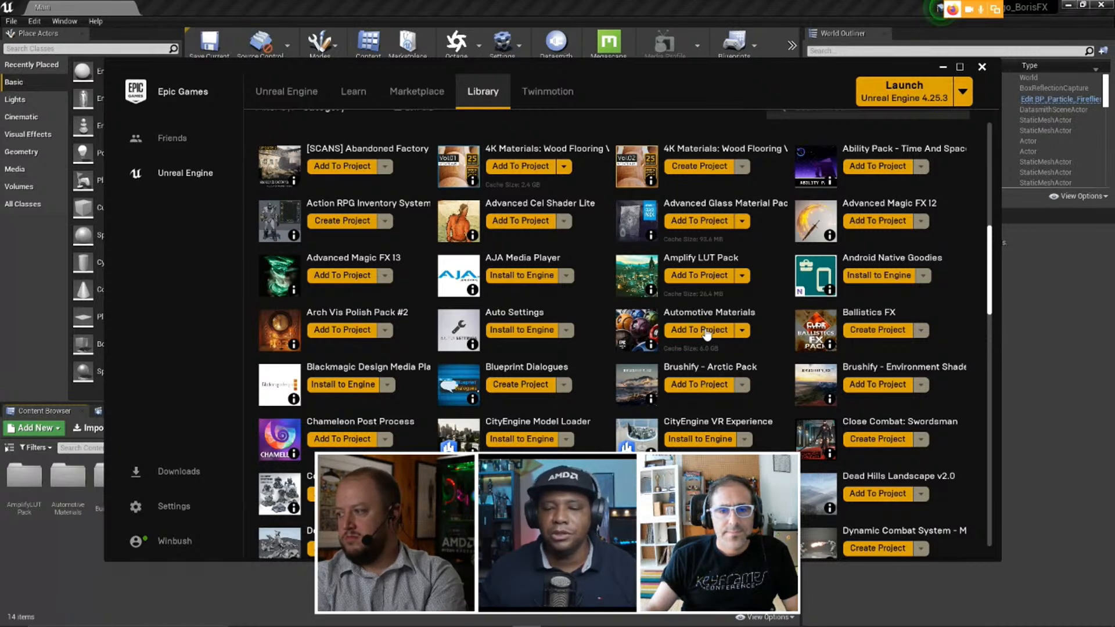
Search the Vault for "part" to find particle assets.
{"action": "scroll", "coordinate": [639, 345], "scroll_direction": "up", "scroll_amount": 2}
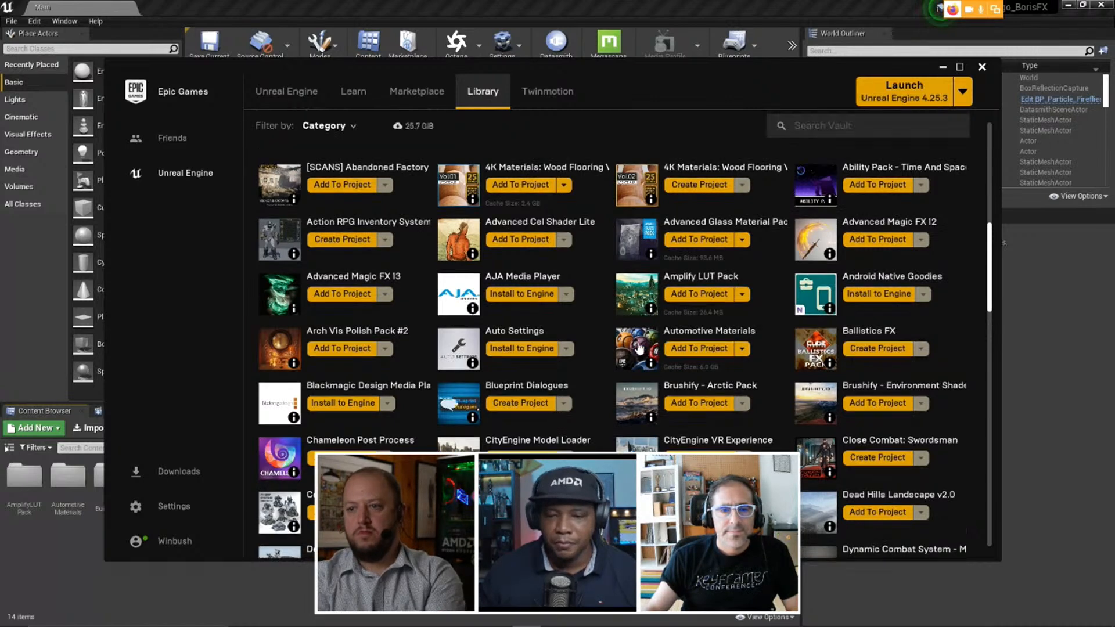
{"action": "left_click", "coordinate": [845, 219]}
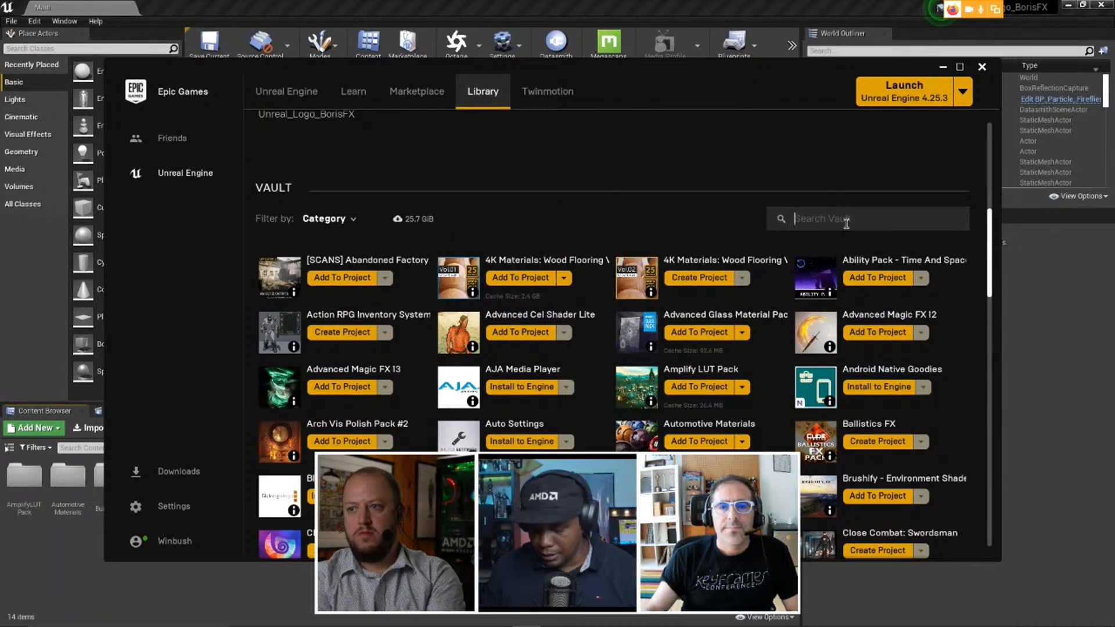
{"action": "type", "text": "partile"}
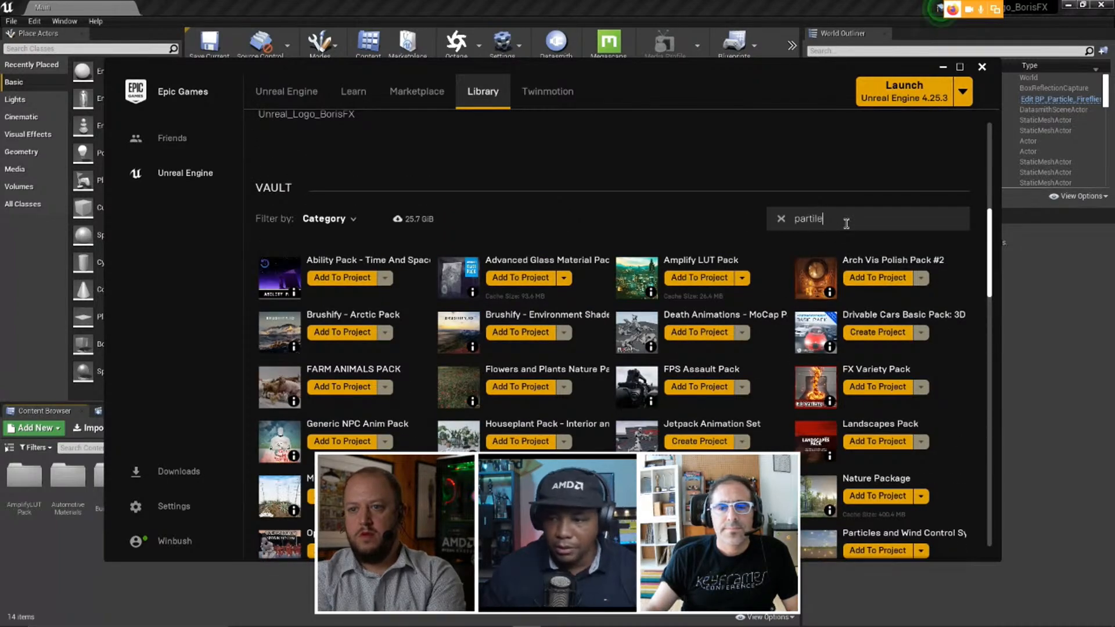
{"action": "key", "text": "BackSpace"}
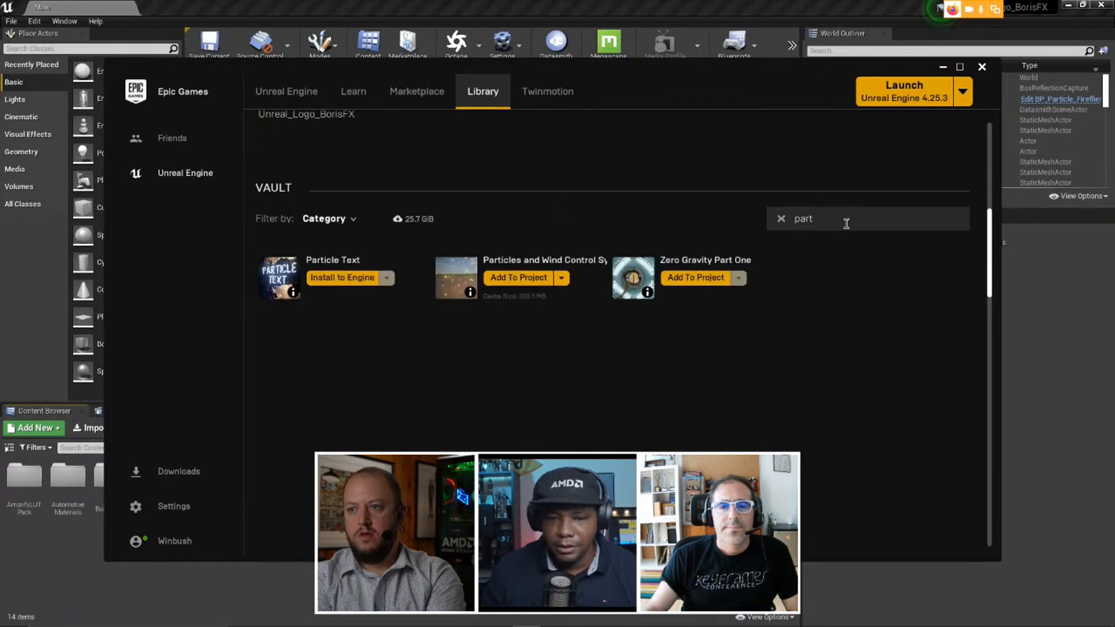
Examine the Particles and Wind Control System product page, then return to the library and clear the Vault search.
{"action": "left_click", "coordinate": [487, 266]}
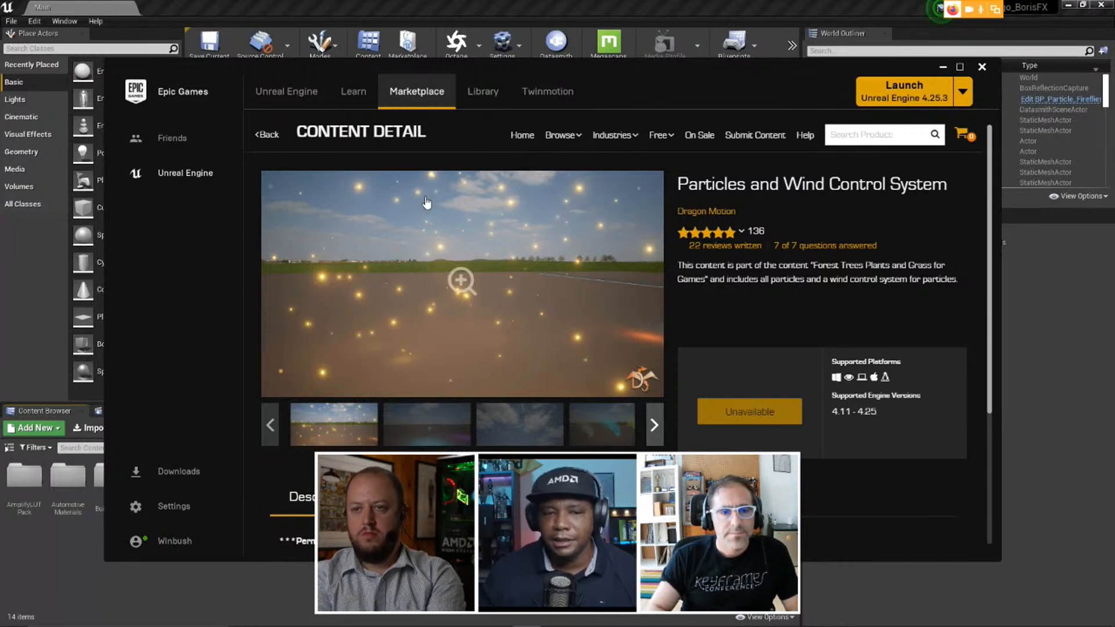
{"action": "left_click", "coordinate": [266, 142]}
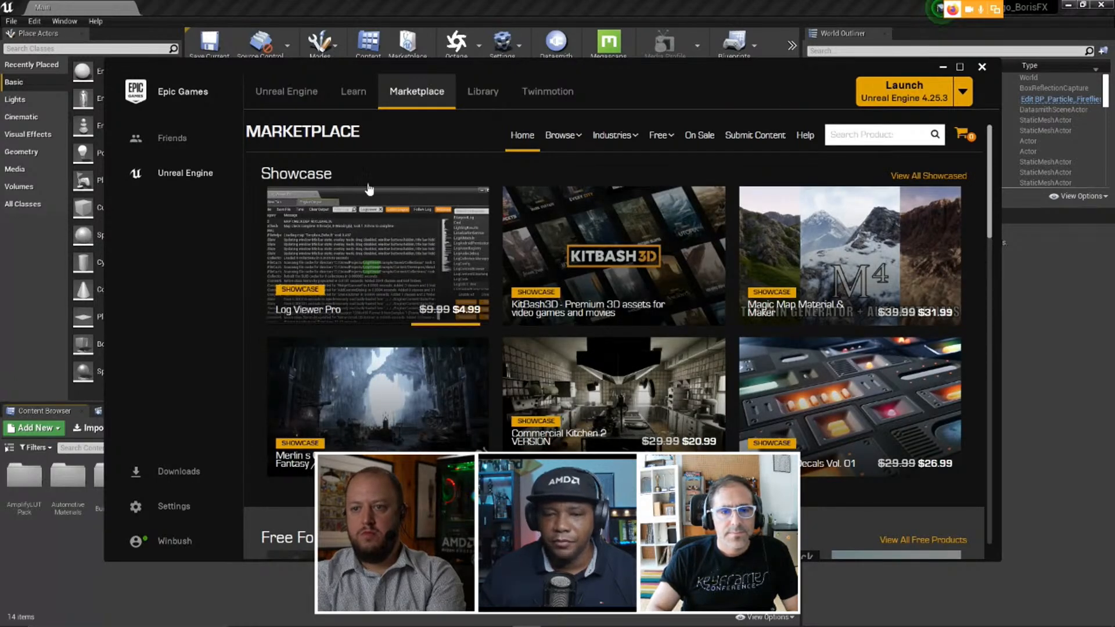
{"action": "left_click", "coordinate": [473, 102]}
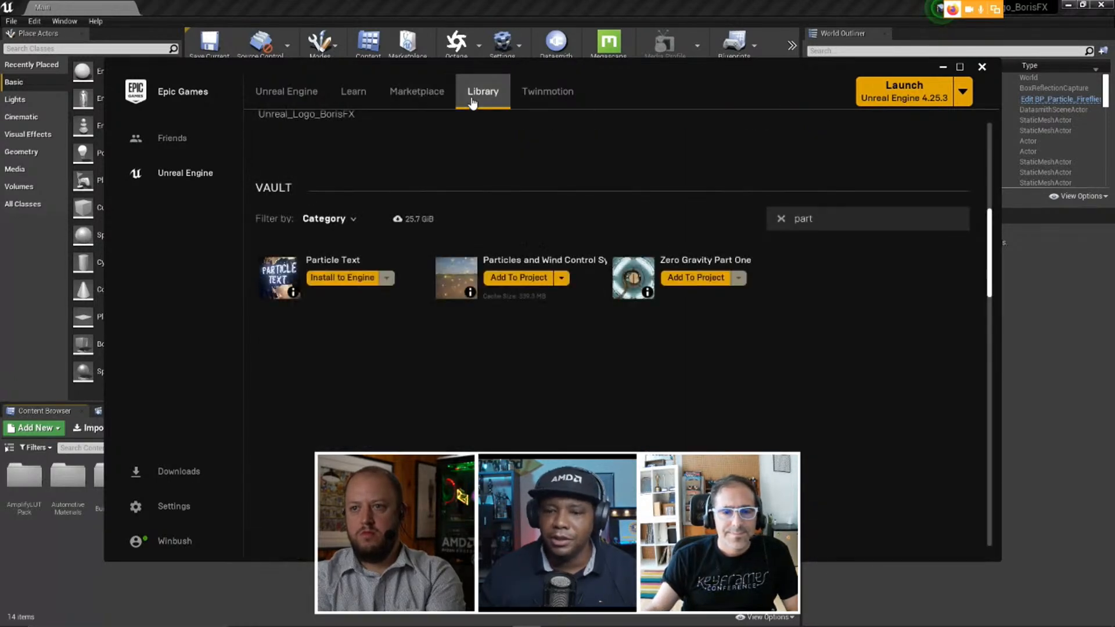
{"action": "left_click", "coordinate": [783, 220]}
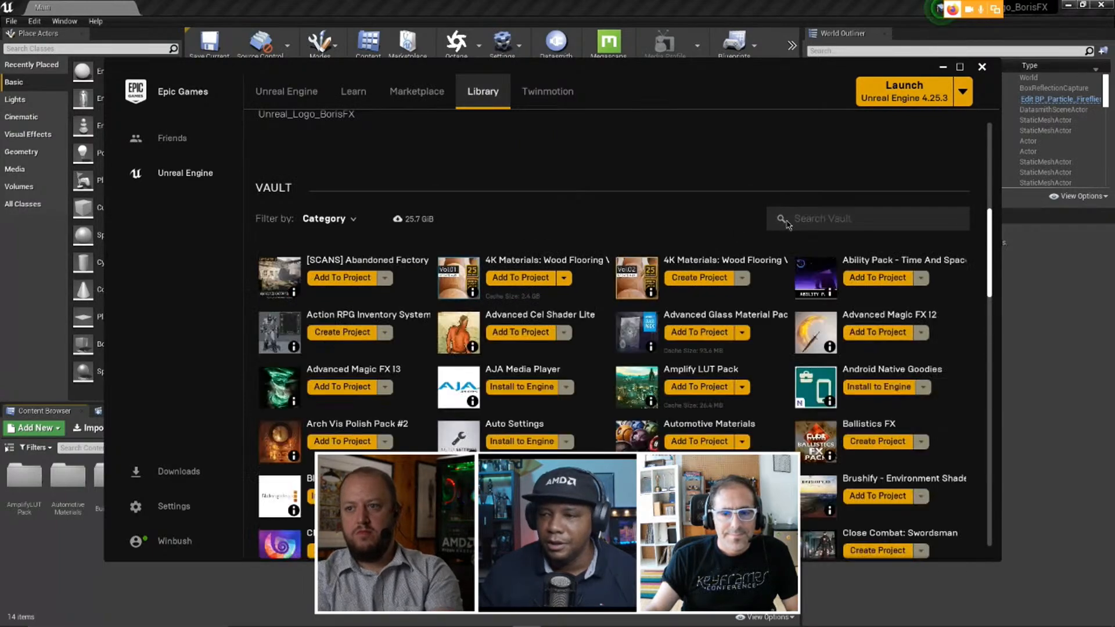
Launch engine version 4.25.3 and start a new Film, Television, and Live Events project from the Blank template.
{"action": "scroll", "coordinate": [690, 256], "scroll_direction": "up", "scroll_amount": 2}
{"action": "scroll", "coordinate": [690, 257], "scroll_direction": "up", "scroll_amount": 5}
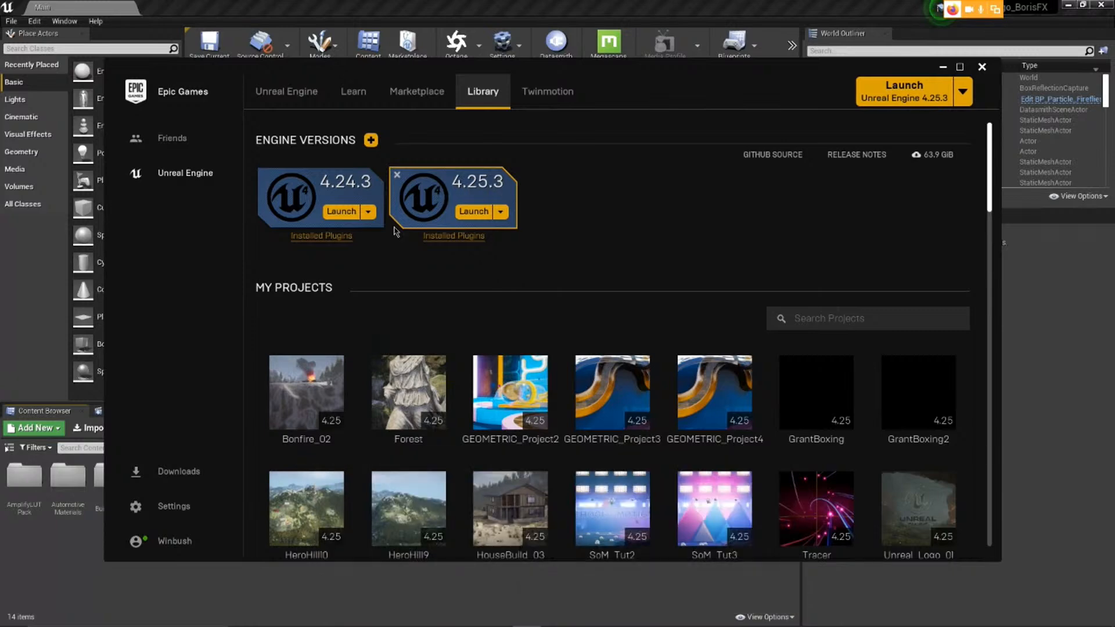
{"action": "left_click", "coordinate": [473, 212]}
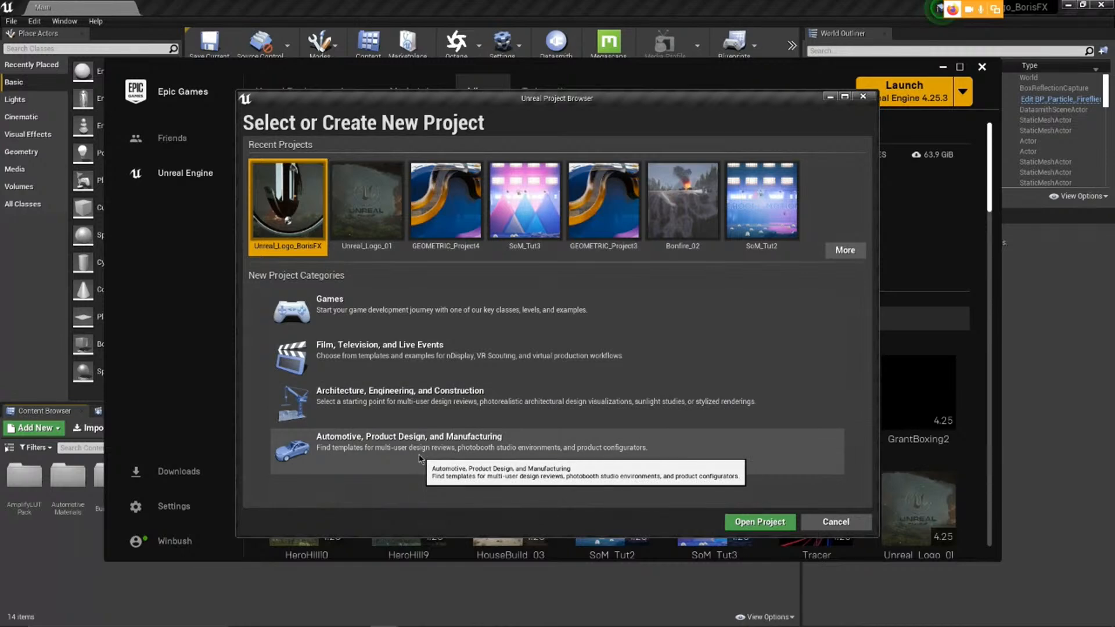
{"action": "left_click", "coordinate": [356, 363]}
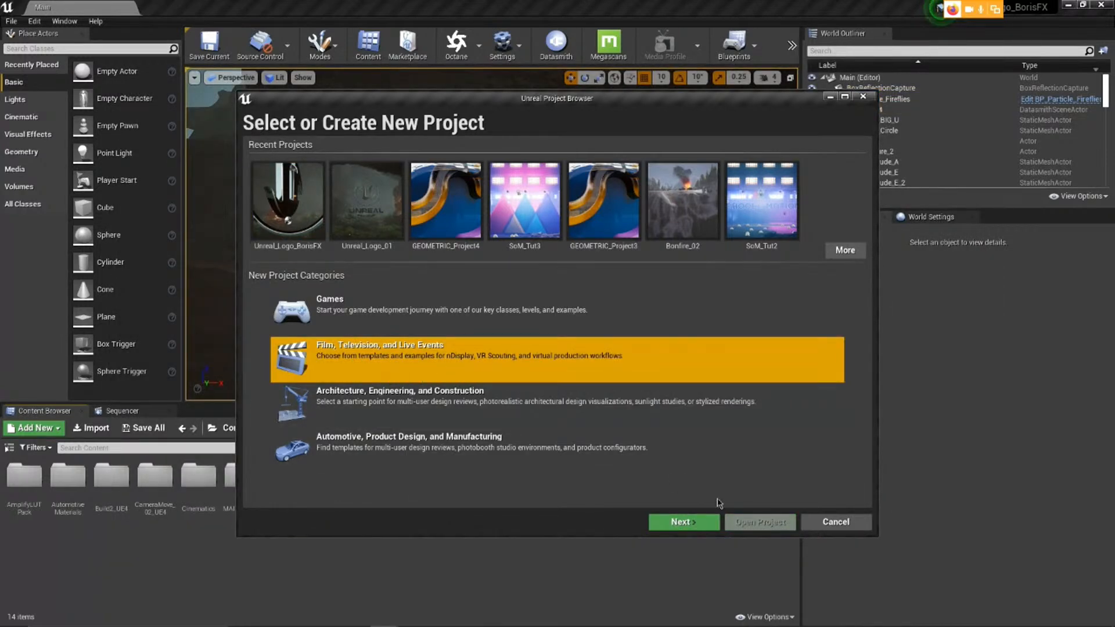
{"action": "left_click", "coordinate": [697, 529]}
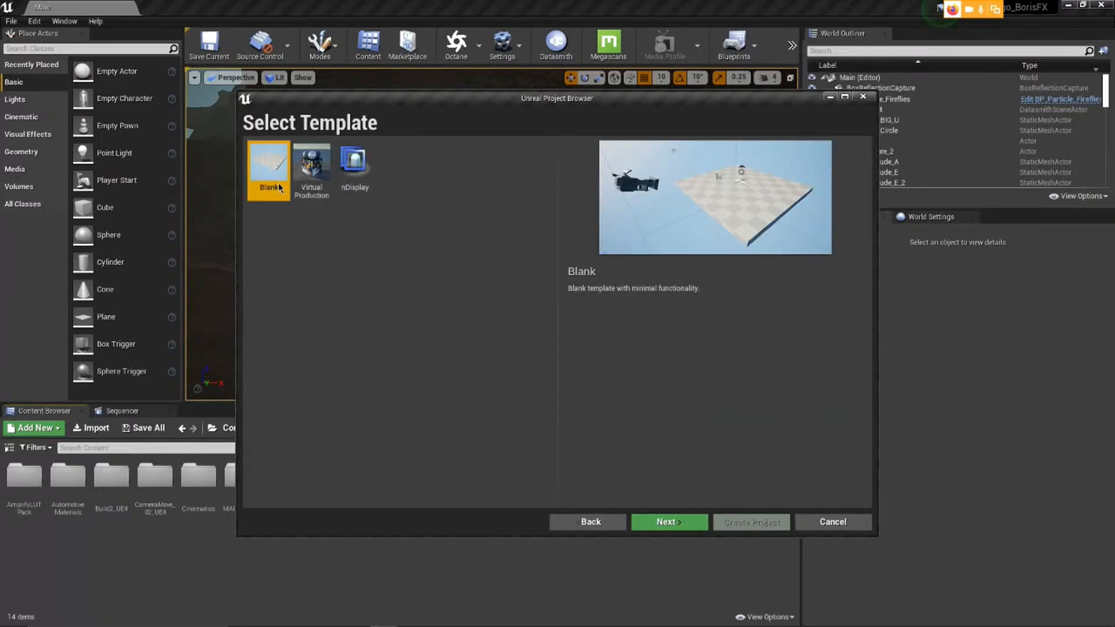
{"action": "left_click", "coordinate": [672, 518]}
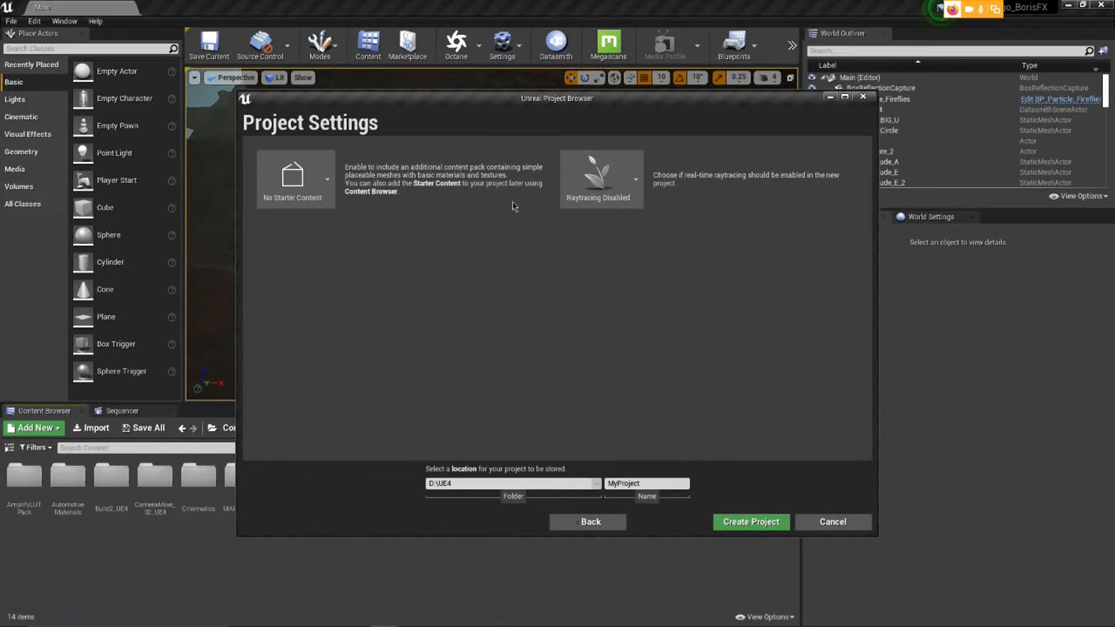
Enable raytracing, name the project Boris, and create it in the D:\UE4 folder without starter content.
{"action": "left_click", "coordinate": [613, 183]}
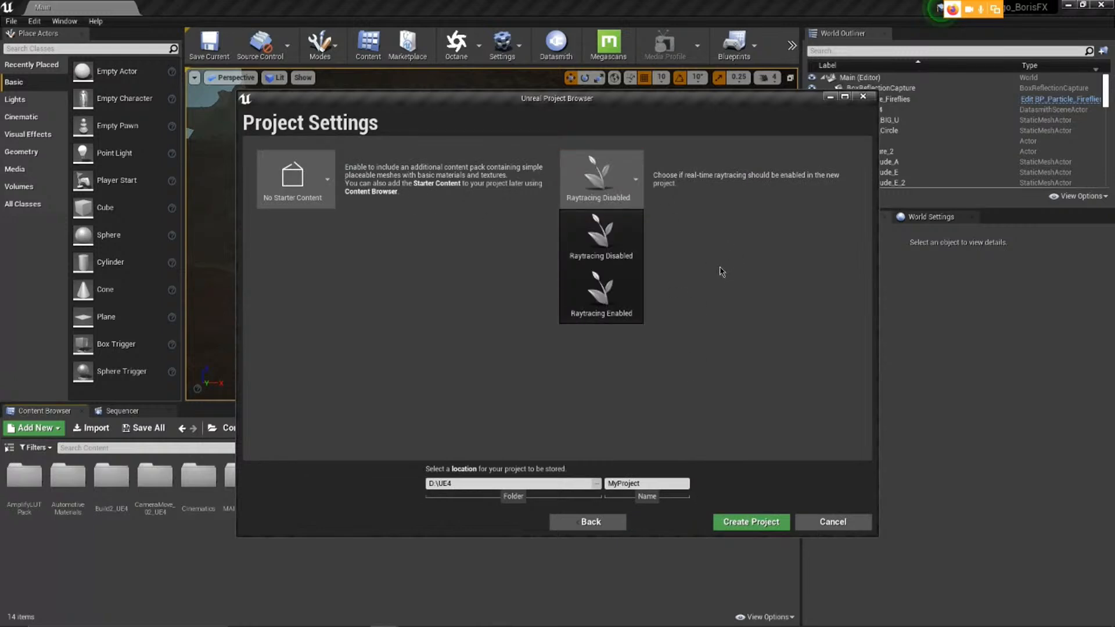
{"action": "left_click", "coordinate": [619, 312]}
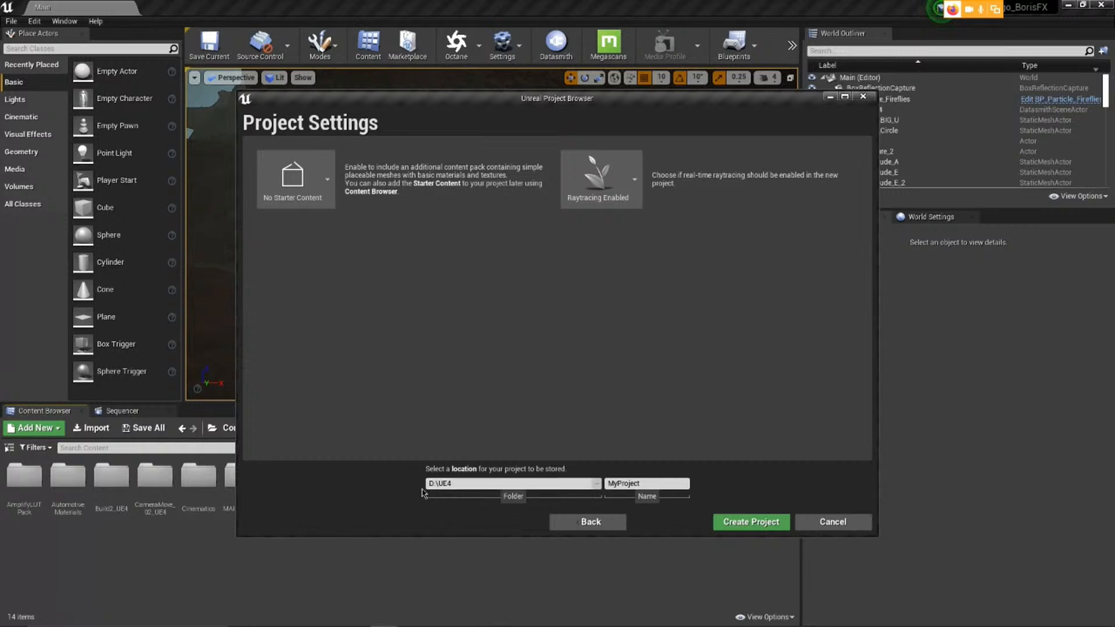
{"action": "double_click", "coordinate": [639, 484]}
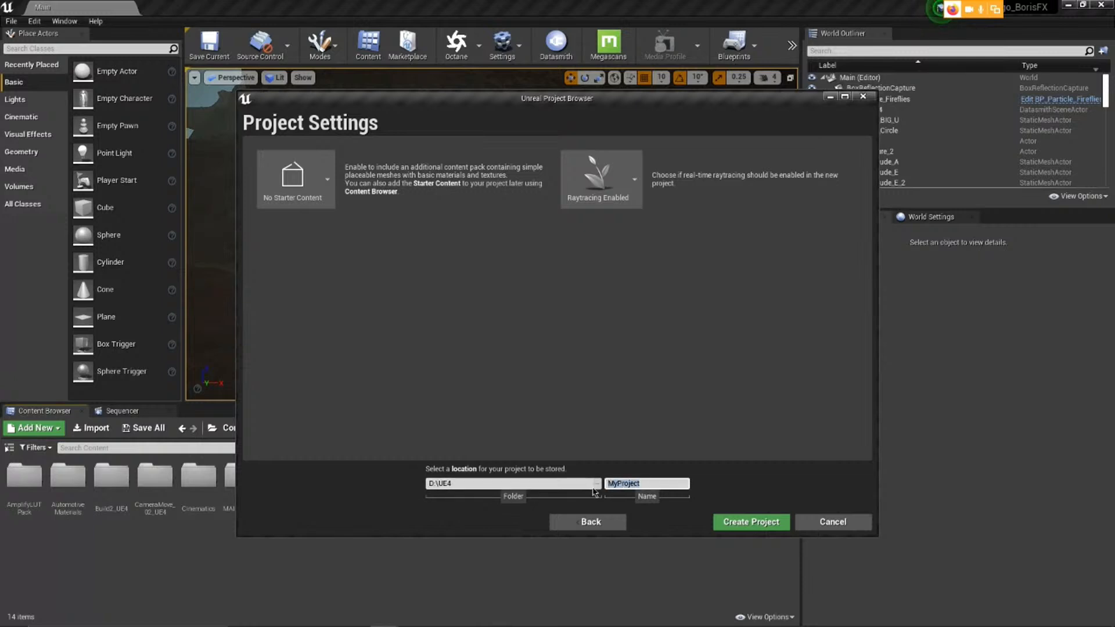
{"action": "type", "text": "Boris"}
{"action": "left_click", "coordinate": [753, 521]}
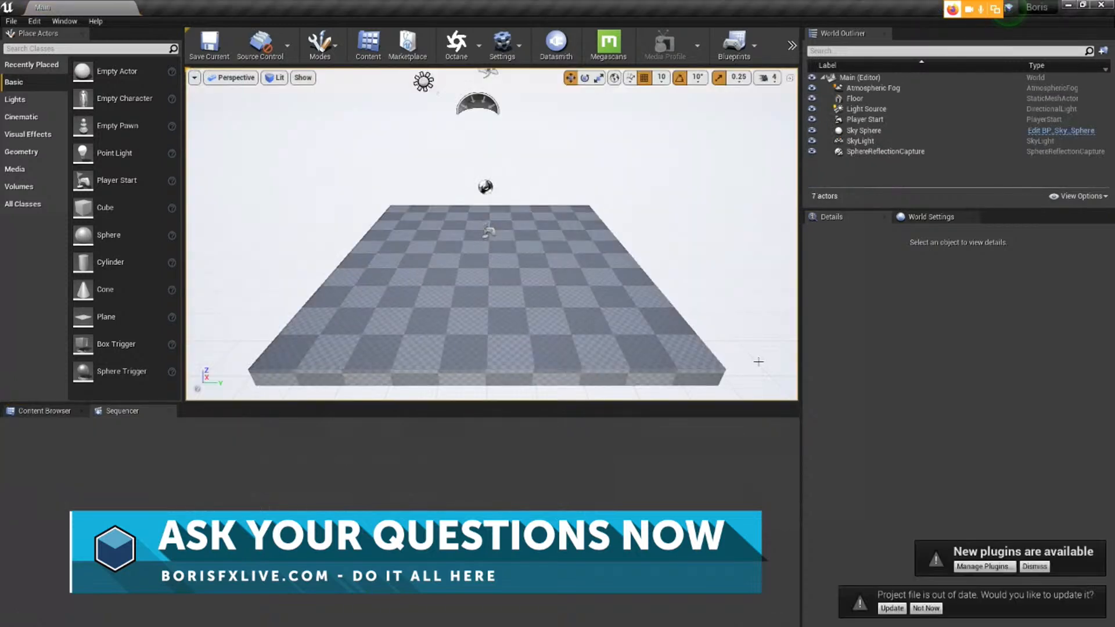
Show the project's content, update the out-of-date project file and dismiss the new plugins notification.
{"action": "left_click", "coordinate": [56, 412]}
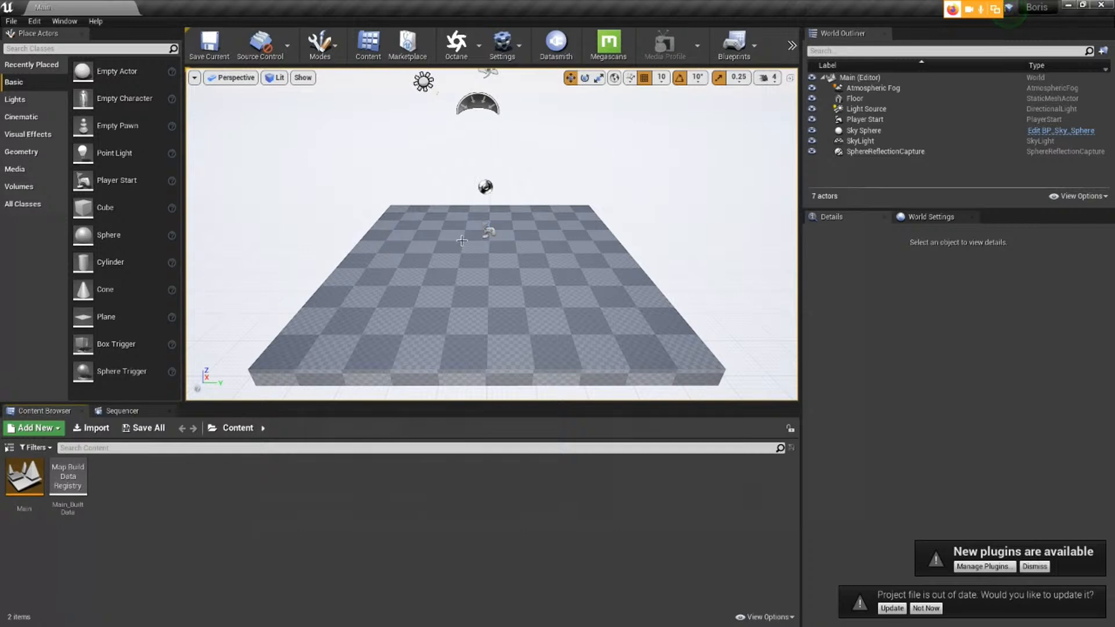
{"action": "left_click", "coordinate": [892, 608]}
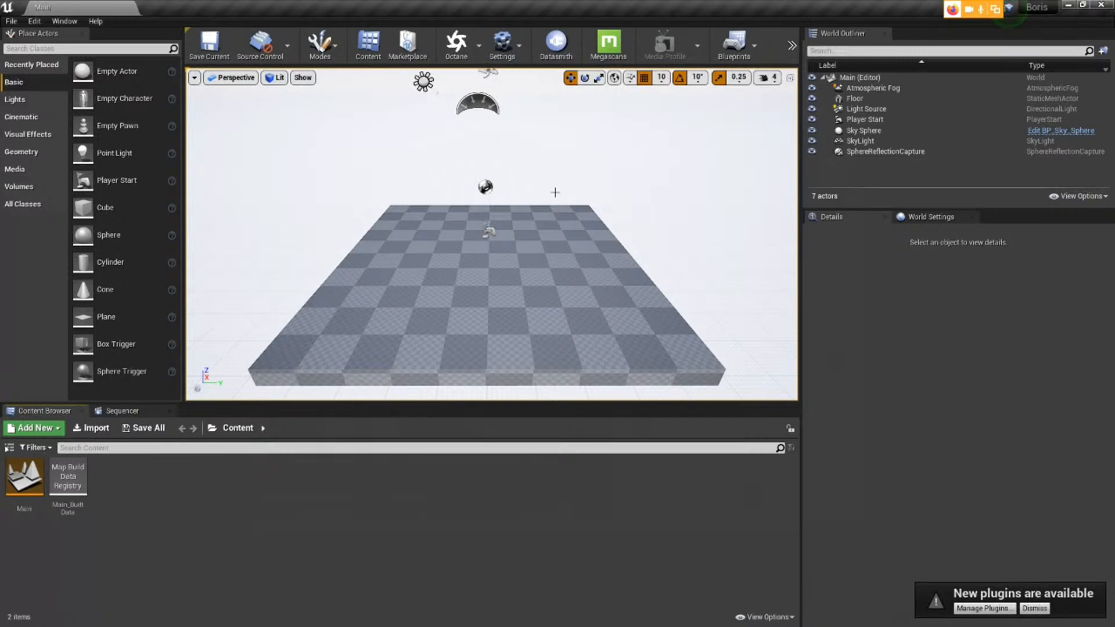
{"action": "left_click", "coordinate": [1033, 609]}
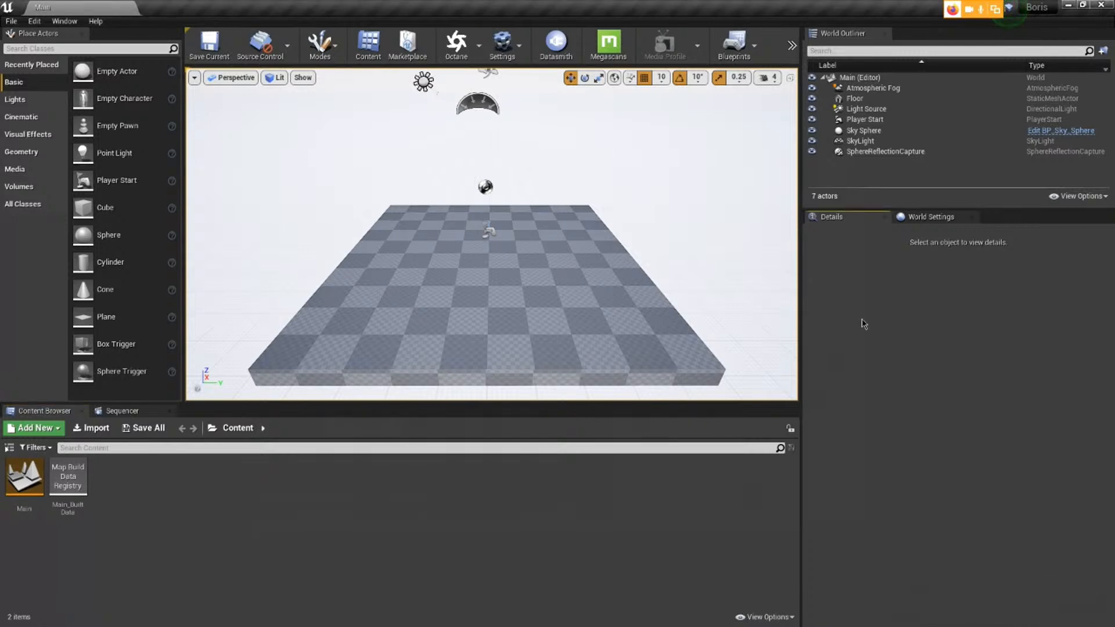
Delete the Floor and Player Start actors from the level.
{"action": "left_click", "coordinate": [541, 261]}
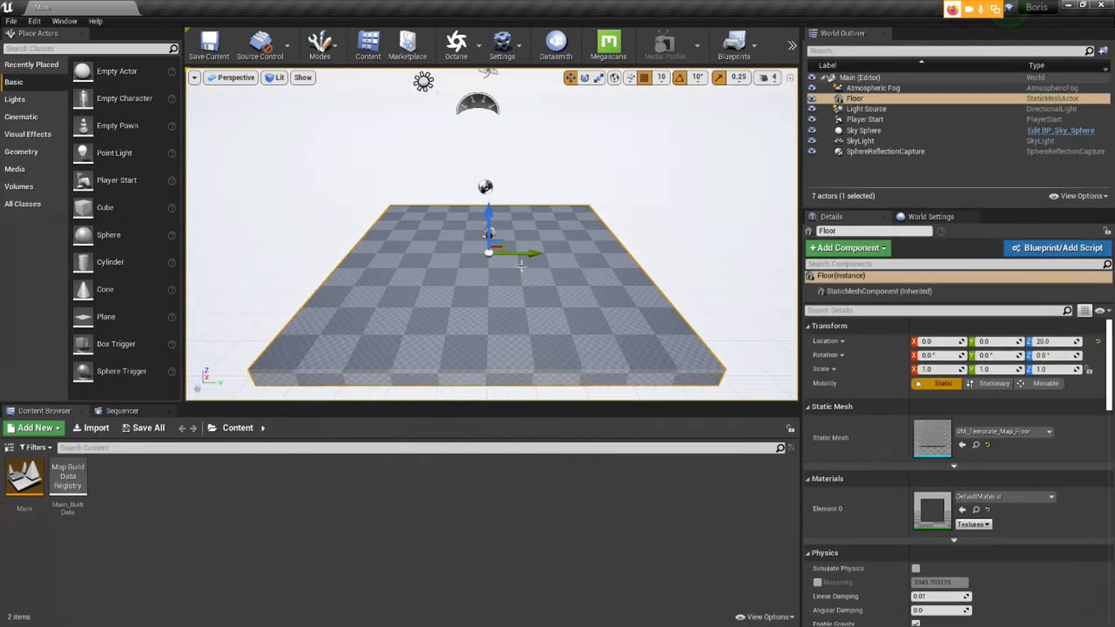
{"action": "key", "text": "Delete"}
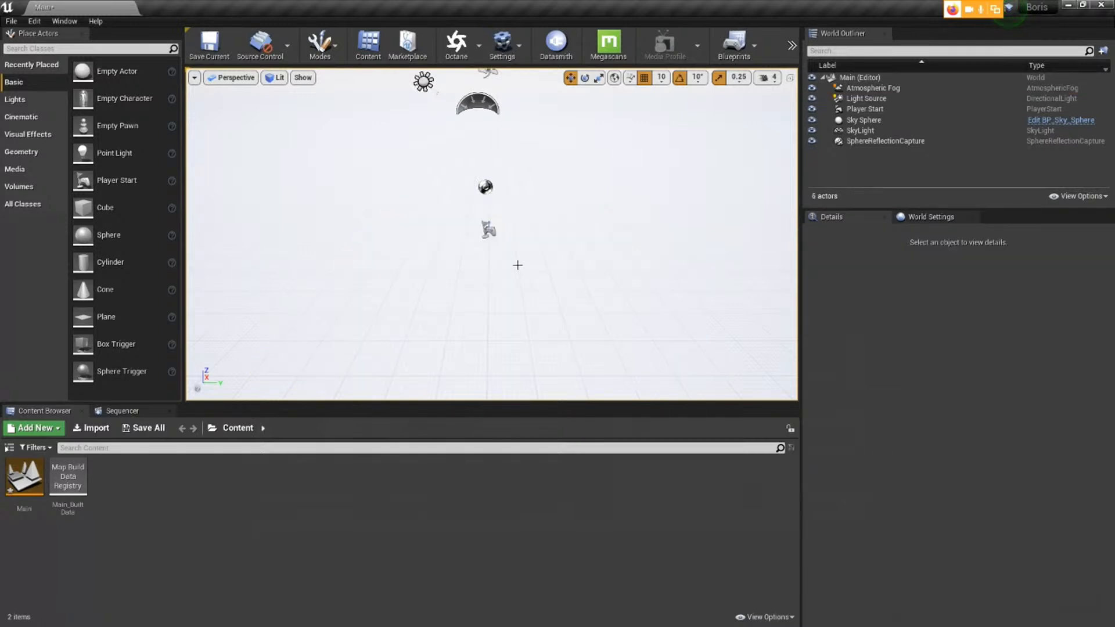
{"action": "left_click", "coordinate": [488, 231]}
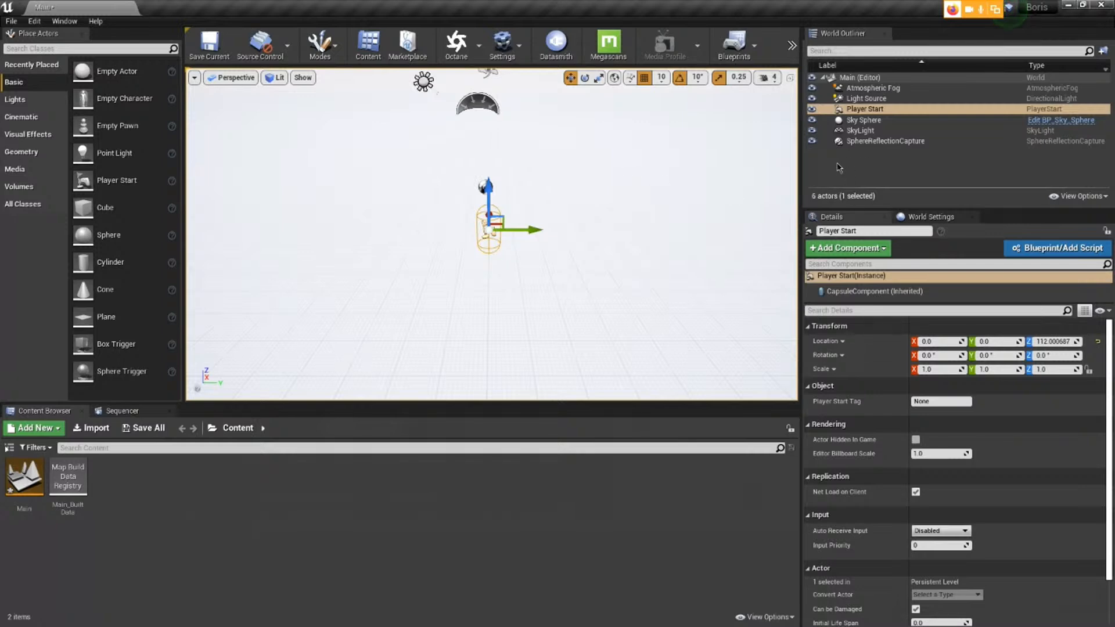
{"action": "left_click", "coordinate": [795, 49]}
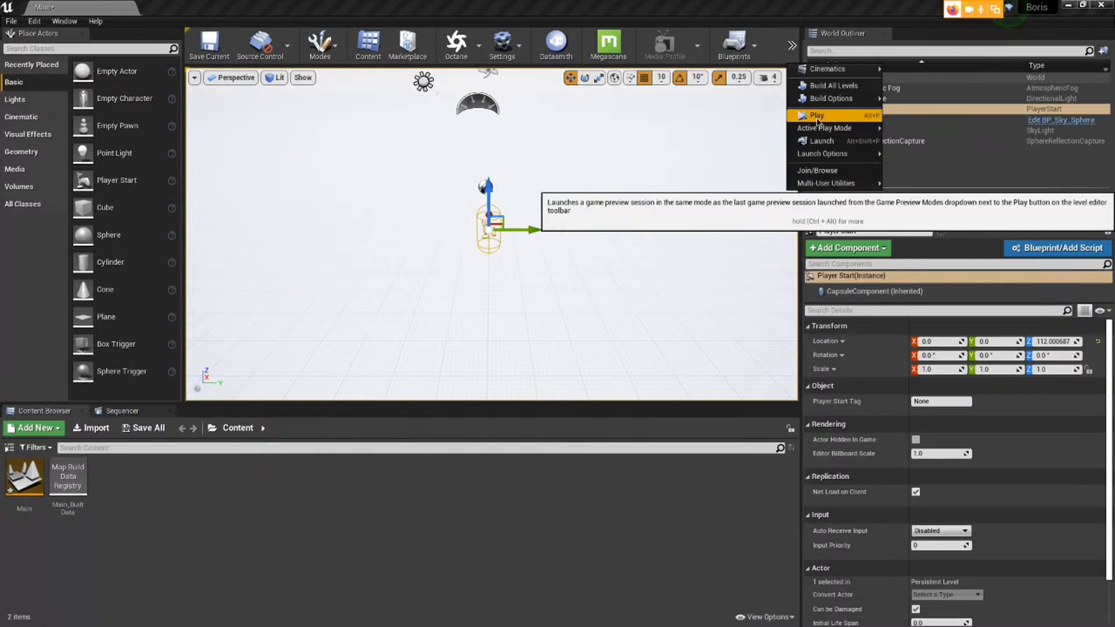
{"action": "left_click", "coordinate": [606, 563]}
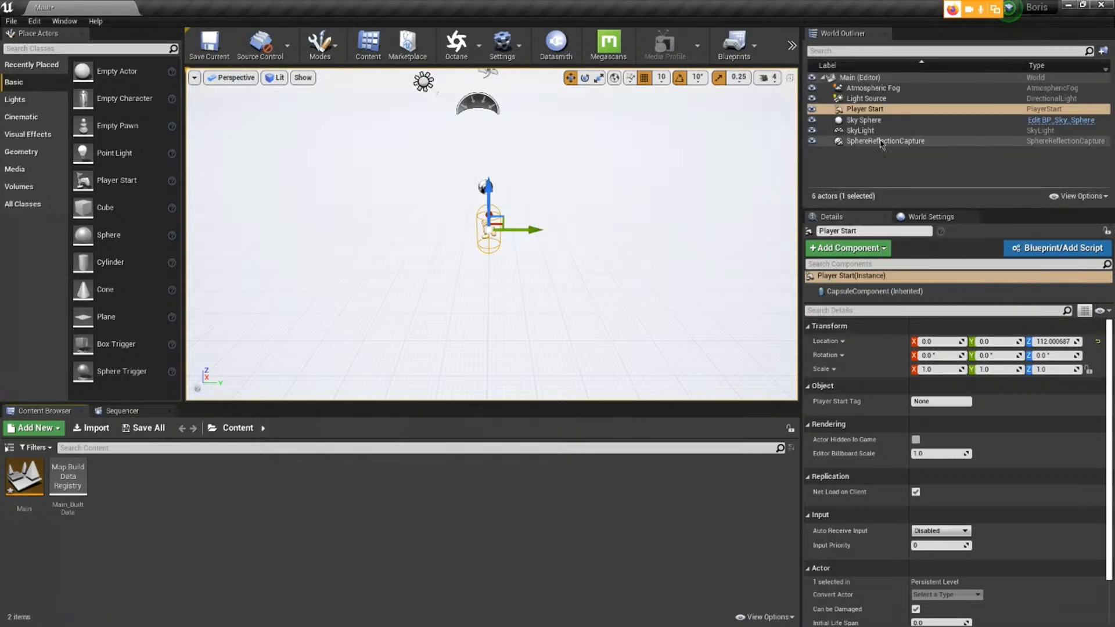
{"action": "left_click", "coordinate": [883, 109]}
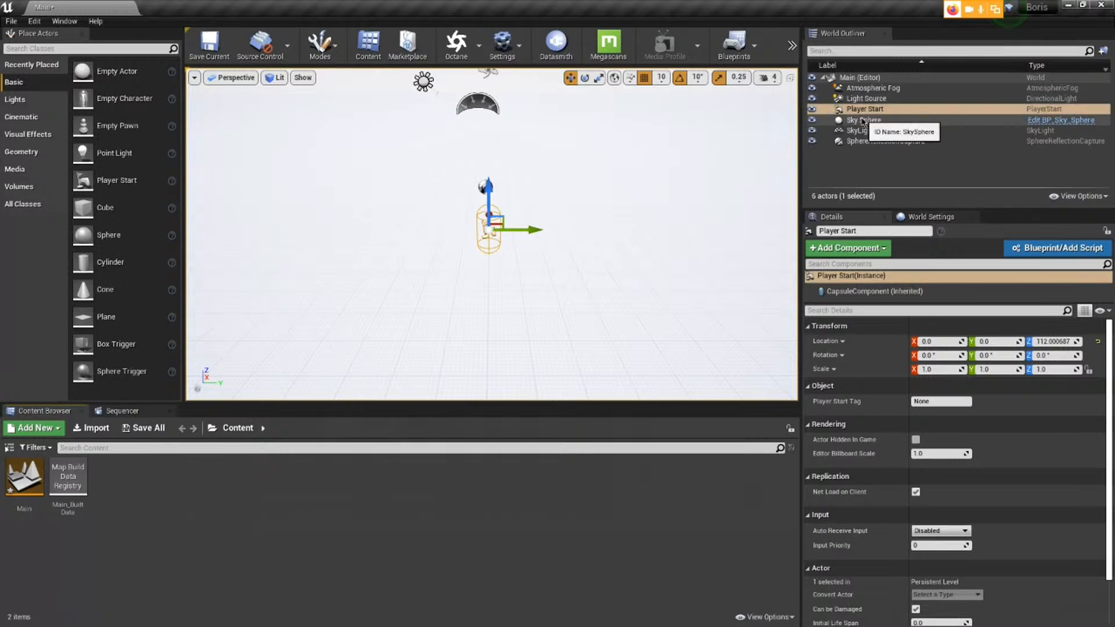
{"action": "key", "text": "Delete"}
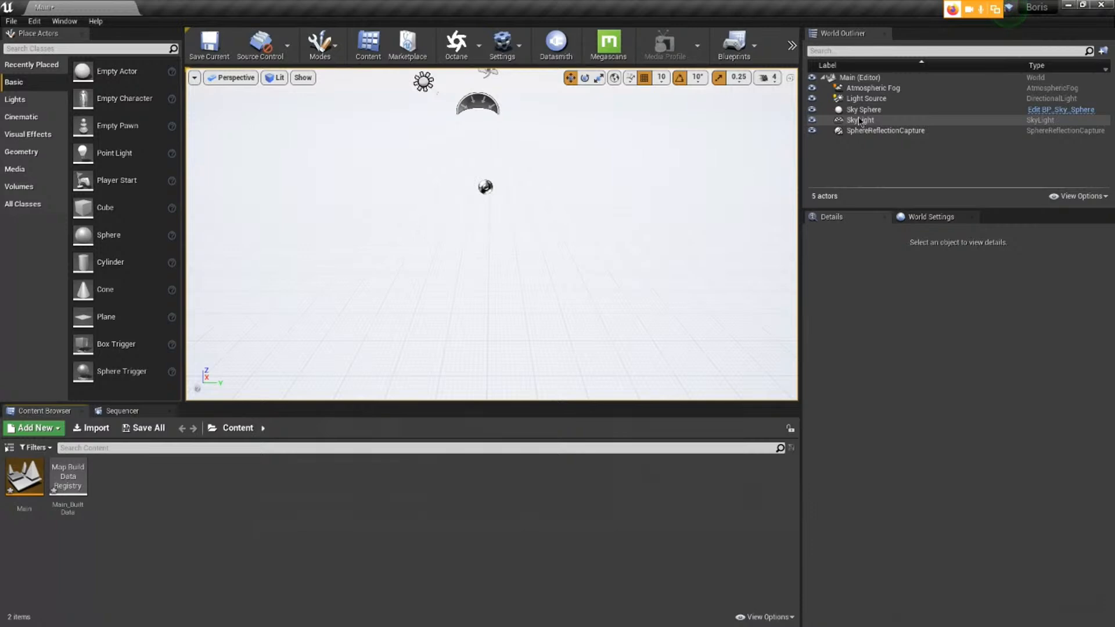
Review the Sky Sphere's settings, and delete the Sky Sphere and Atmospheric Fog actors from the level.
{"action": "left_click", "coordinate": [866, 111]}
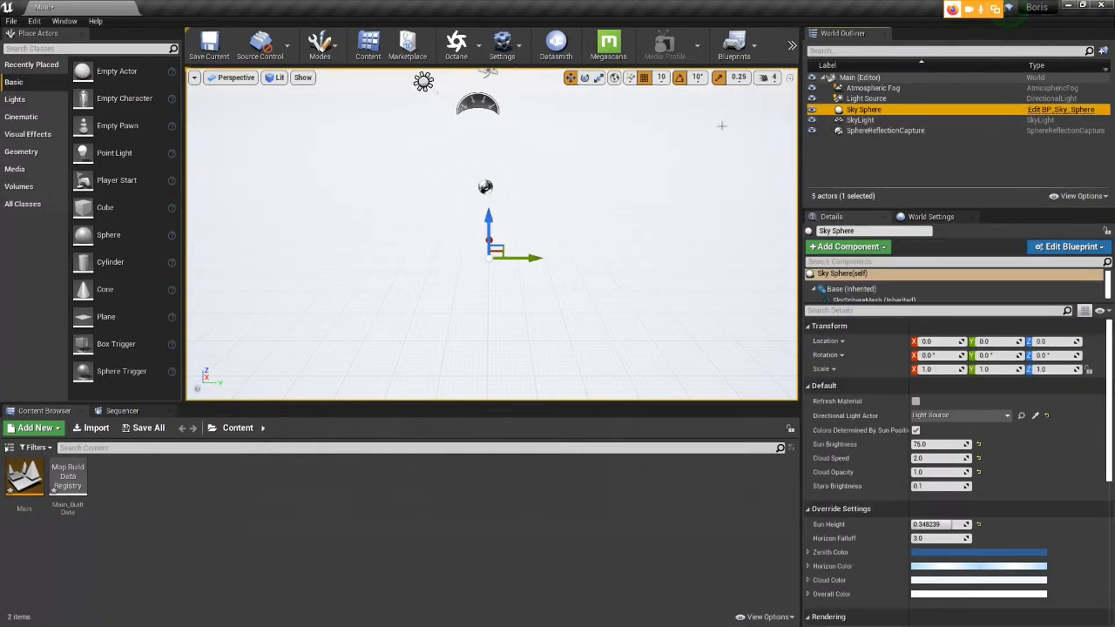
{"action": "mouse_move", "coordinate": [643, 245]}
{"action": "left_mouse_down", "text": "alt"}
{"action": "mouse_move", "coordinate": [643, 189]}
{"action": "mouse_move", "coordinate": [637, 246]}
{"action": "left_mouse_up", "text": "alt"}
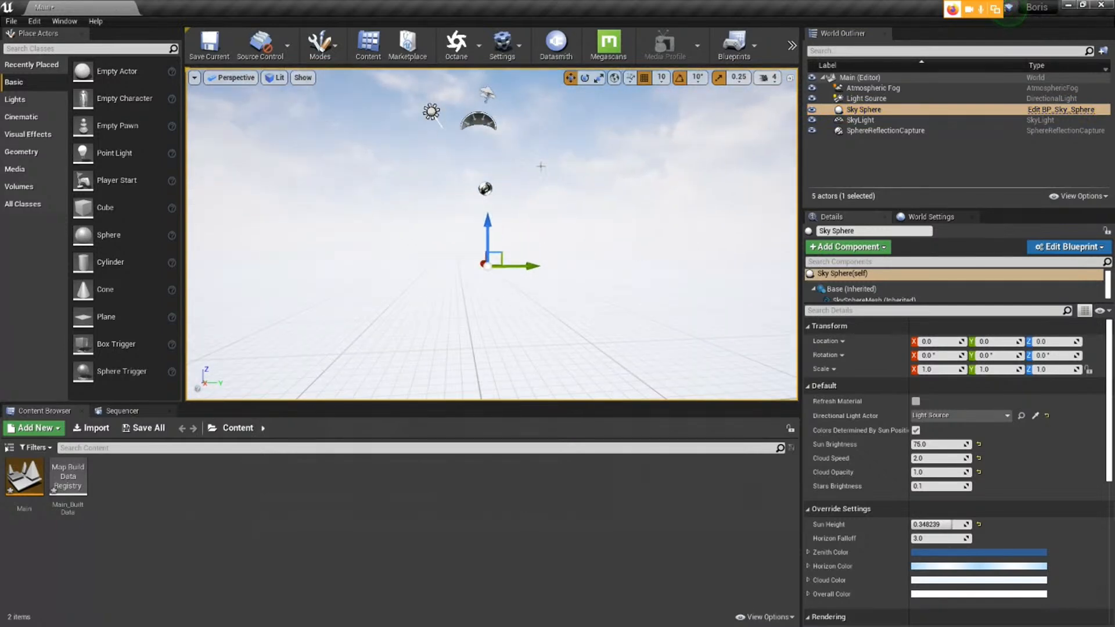
{"action": "scroll", "coordinate": [942, 486], "scroll_direction": "down", "scroll_amount": 1}
{"action": "scroll", "coordinate": [942, 486], "scroll_direction": "down", "scroll_amount": 2}
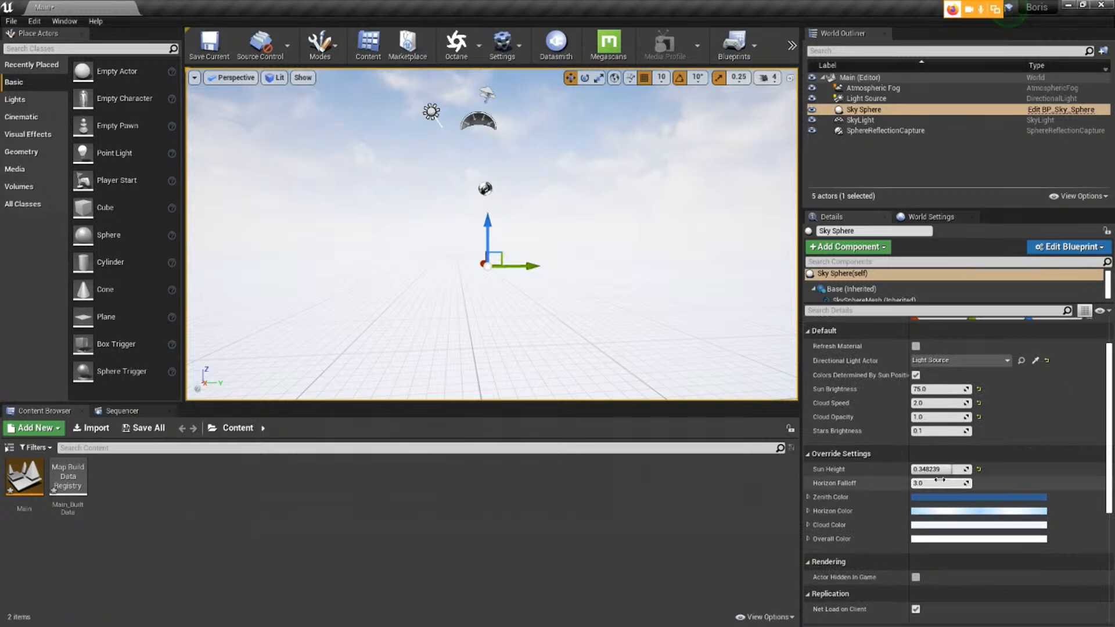
{"action": "left_click", "coordinate": [887, 171]}
{"action": "left_click", "coordinate": [864, 110]}
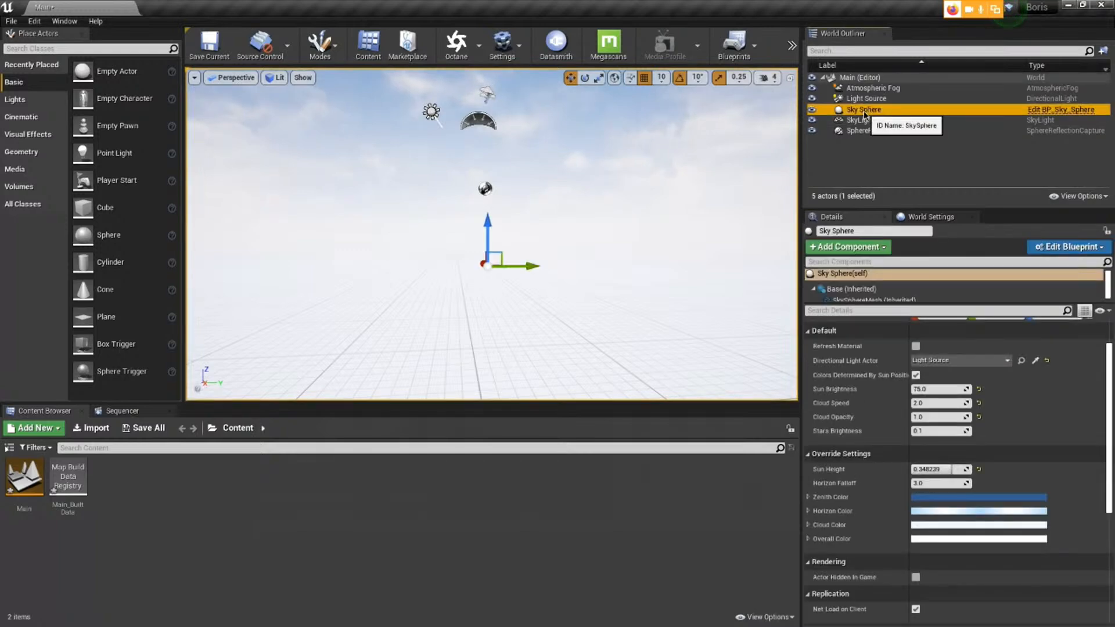
{"action": "key", "text": "Delete"}
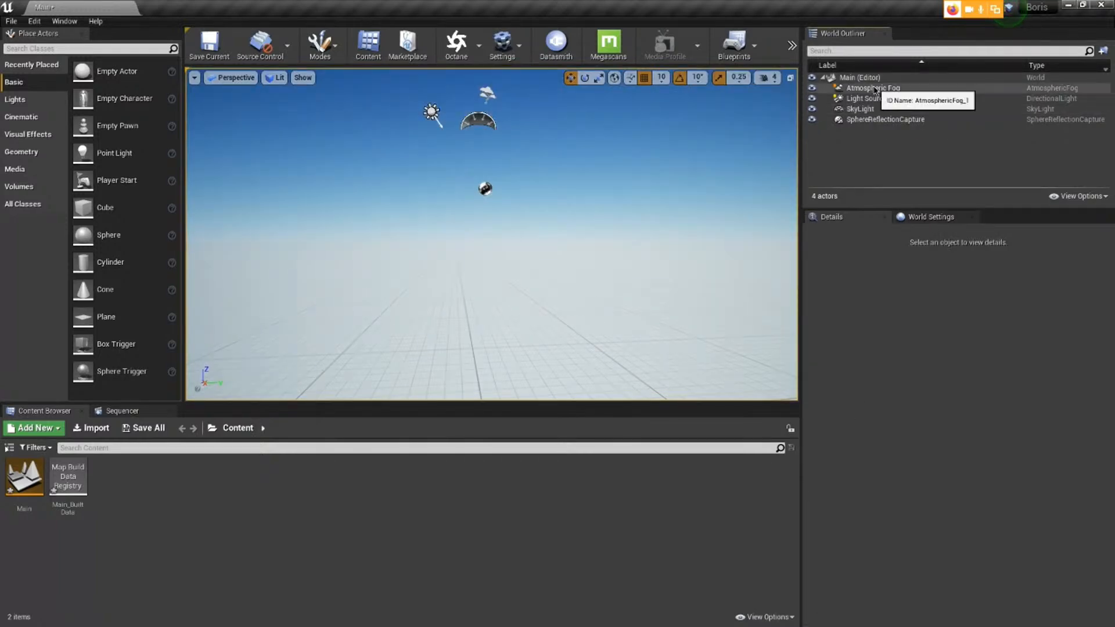
{"action": "left_click", "coordinate": [871, 88]}
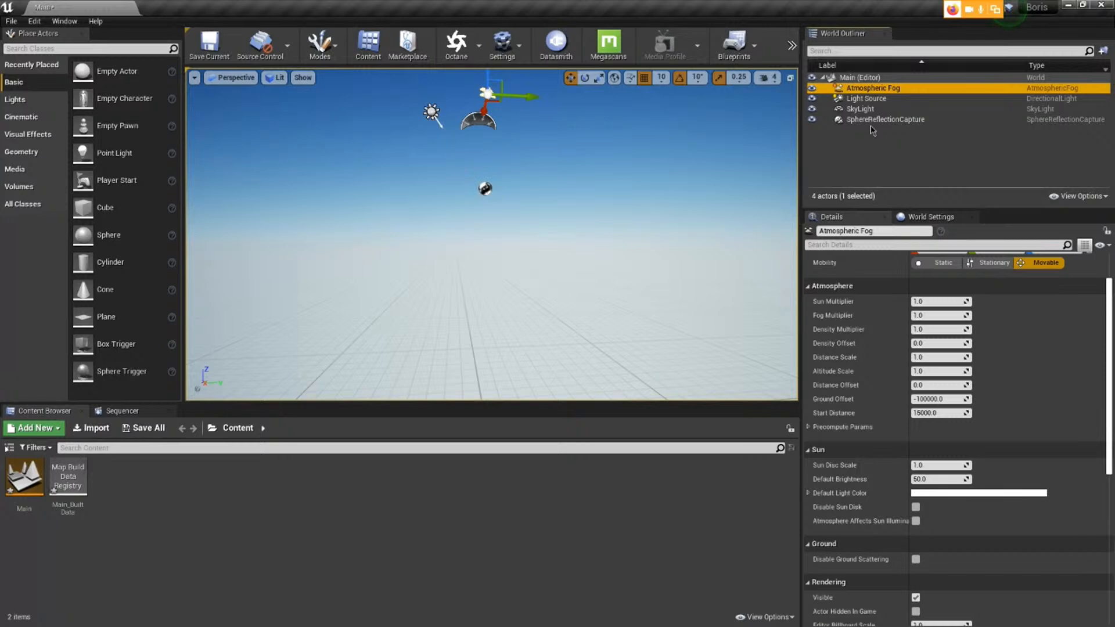
{"action": "key", "text": "Delete"}
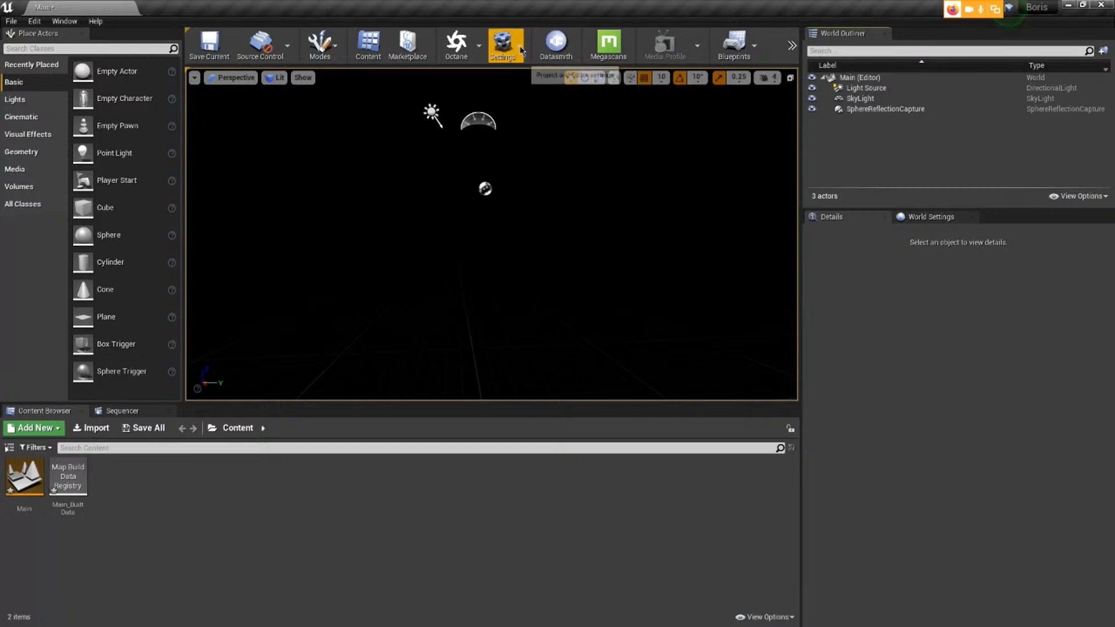
Search the built-in plugins for "c4d", check whether the Datasmith C4D Importer is enabled, and close the plugin browser.
{"action": "left_click", "coordinate": [500, 48]}
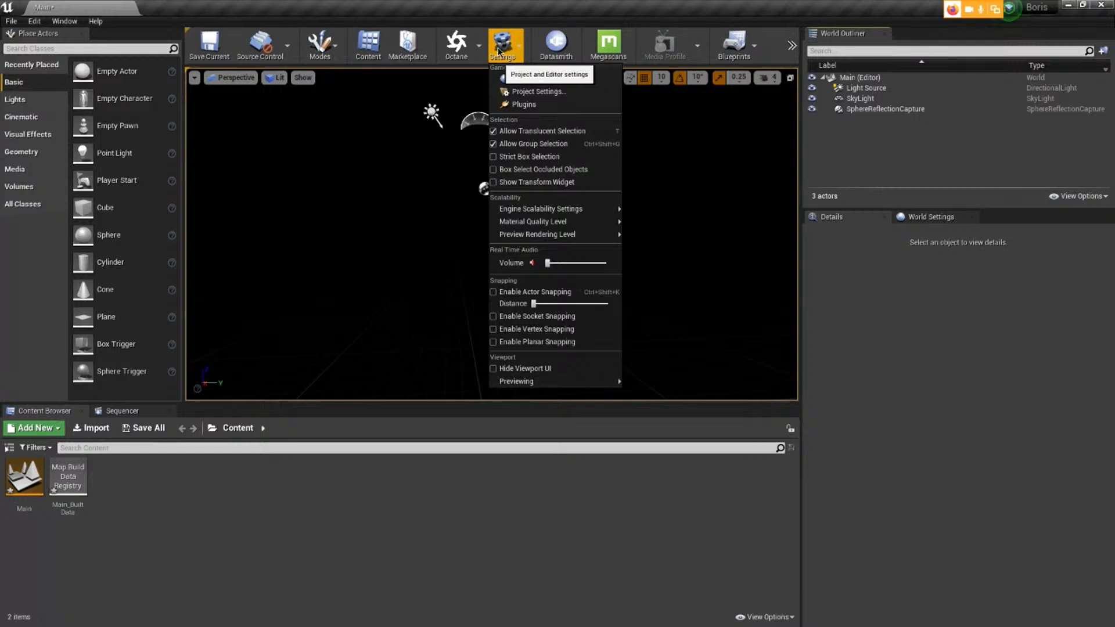
{"action": "left_click", "coordinate": [514, 104]}
{"action": "left_click_drag", "start_coordinate": [729, 176], "coordinate": [626, 71]}
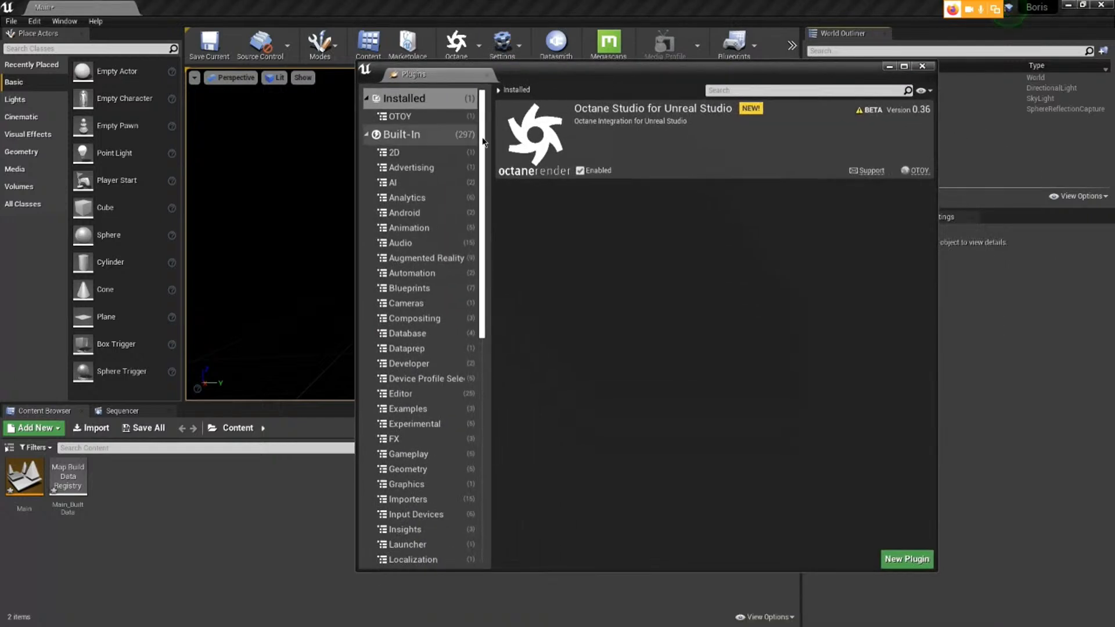
{"action": "left_click", "coordinate": [396, 138]}
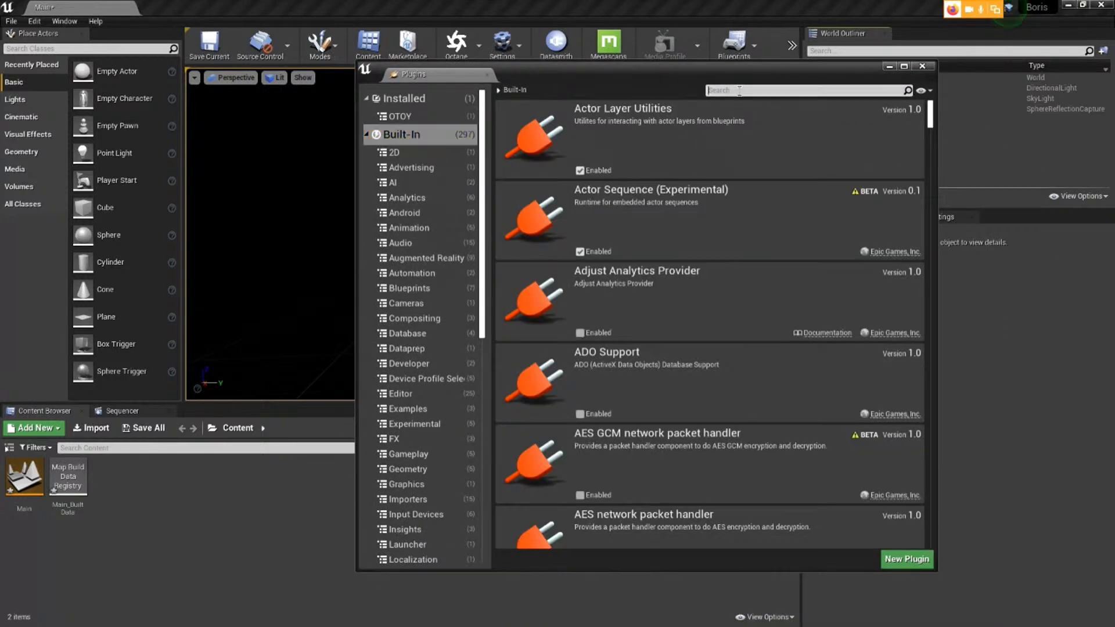
{"action": "type", "text": "c4d"}
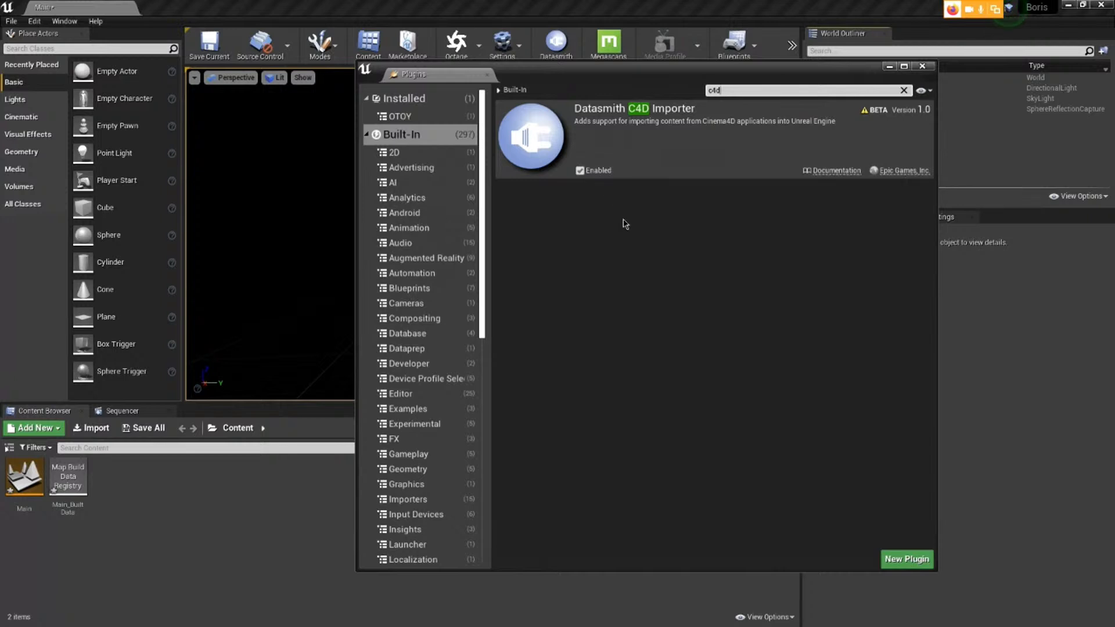
{"action": "left_click", "coordinate": [923, 66]}
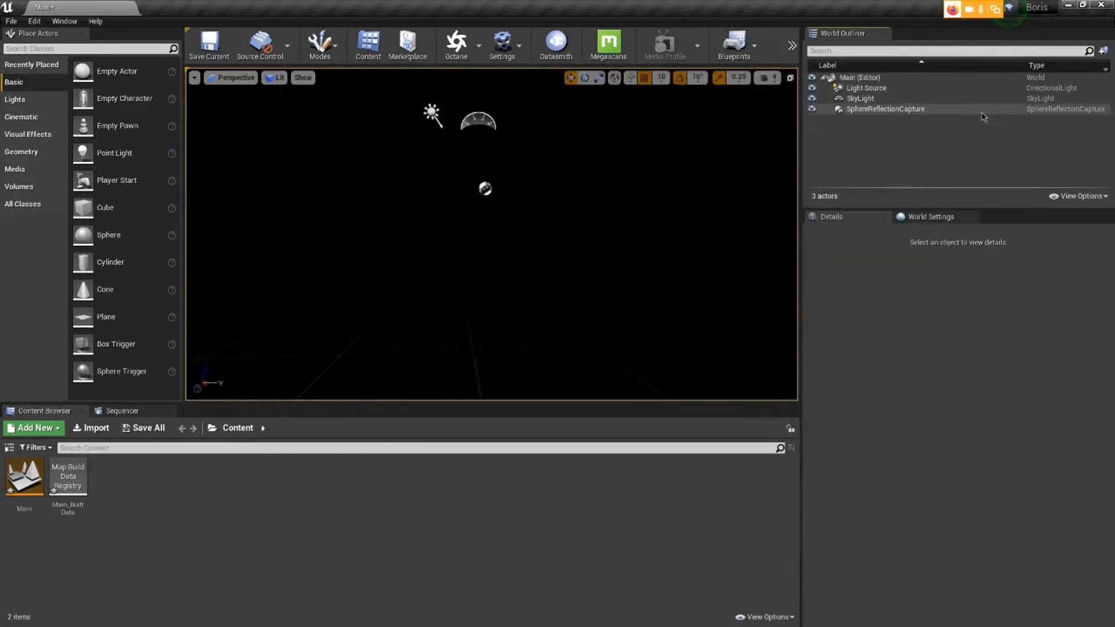
Import BorisTest.c4d from the BorisFX Siggraph C4D folder through Datasmith into Content, with geometry, materials, lights, cameras and animations included.
{"action": "left_click", "coordinate": [553, 48]}
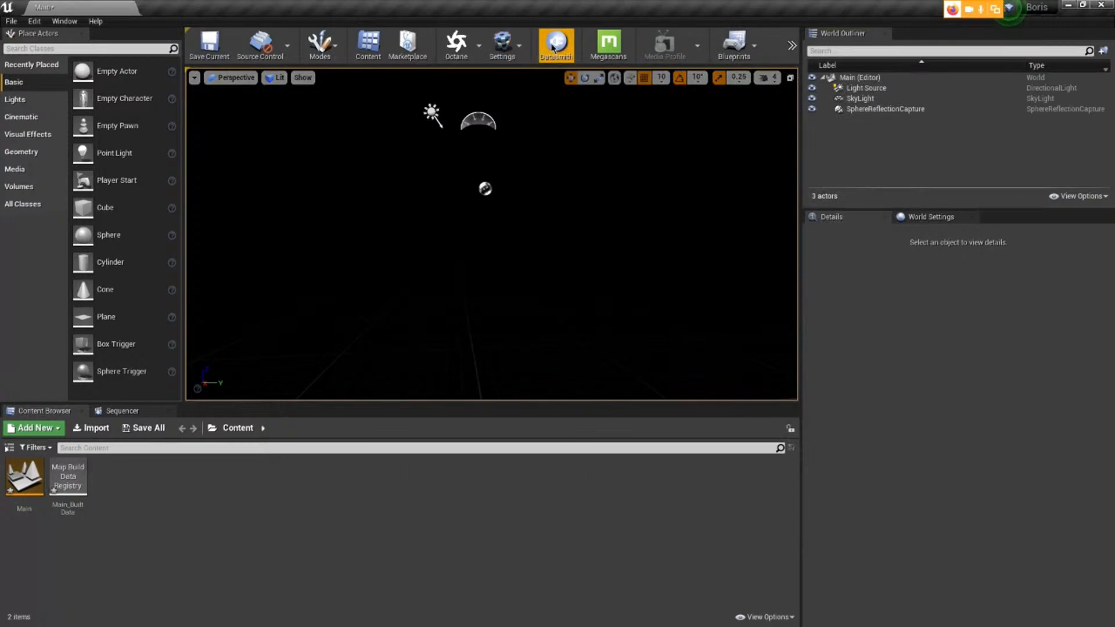
{"action": "left_click", "coordinate": [54, 133]}
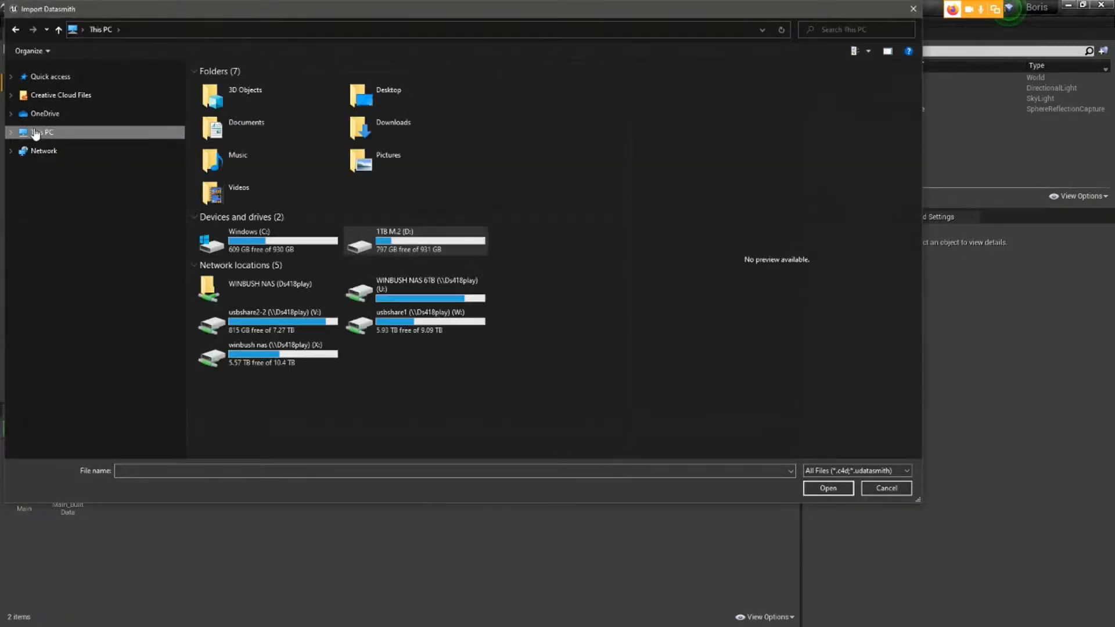
{"action": "double_click", "coordinate": [438, 248]}
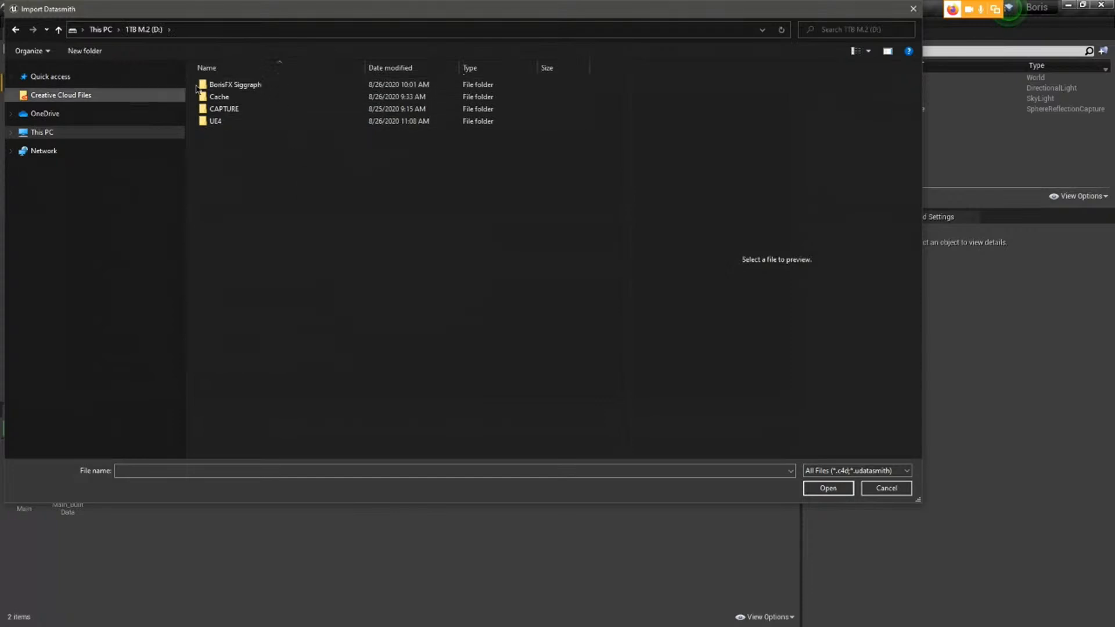
{"action": "double_click", "coordinate": [238, 84]}
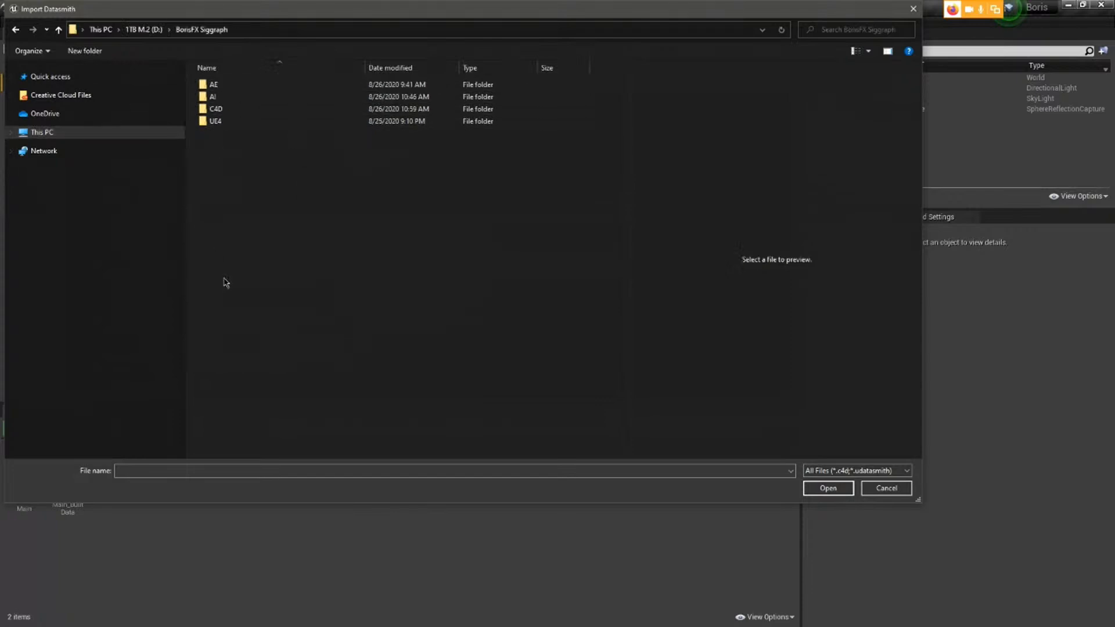
{"action": "double_click", "coordinate": [231, 109]}
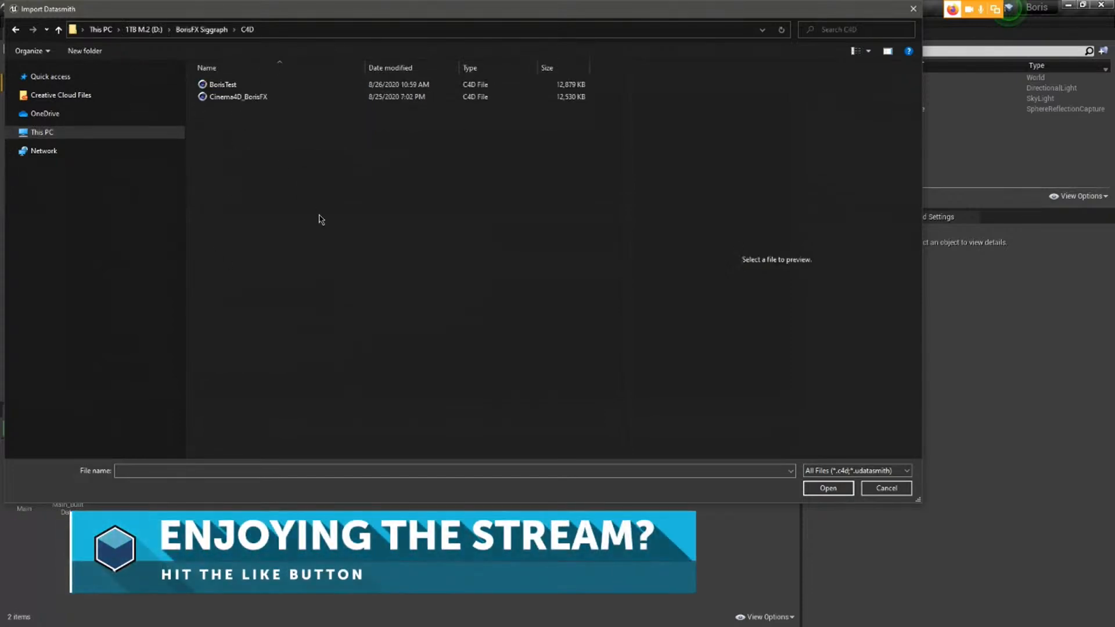
{"action": "left_click", "coordinate": [221, 86]}
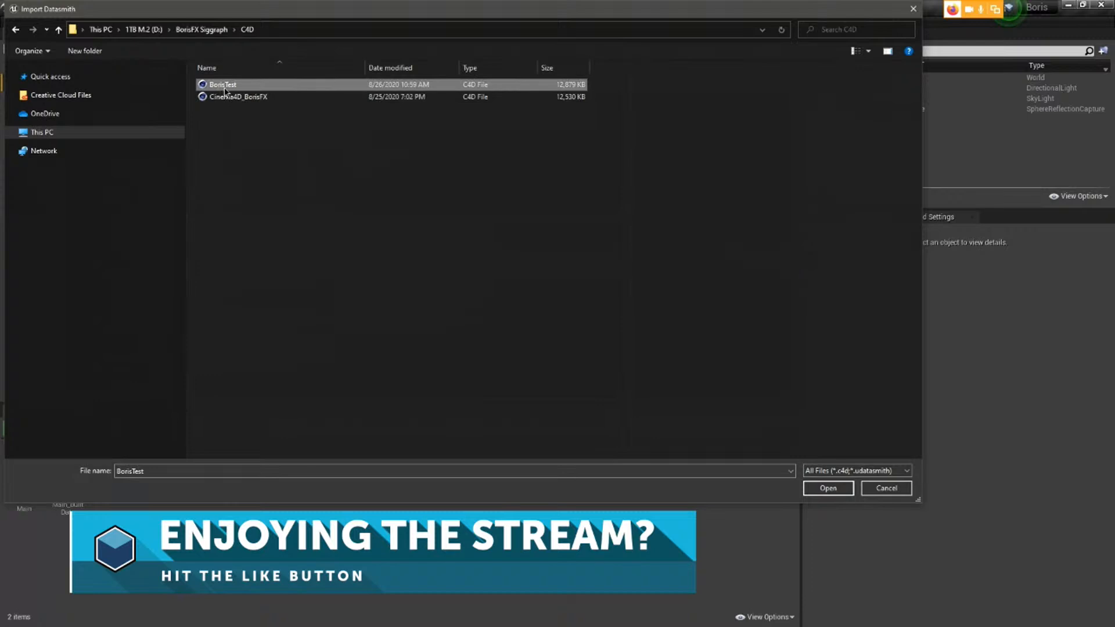
{"action": "left_click", "coordinate": [840, 490]}
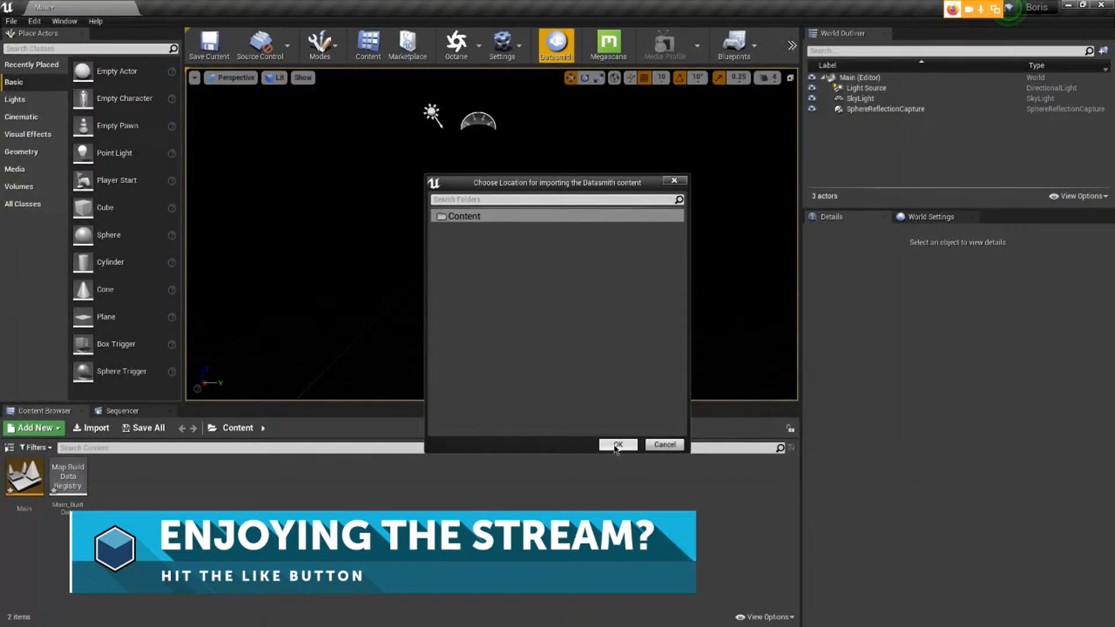
{"action": "left_click", "coordinate": [617, 445]}
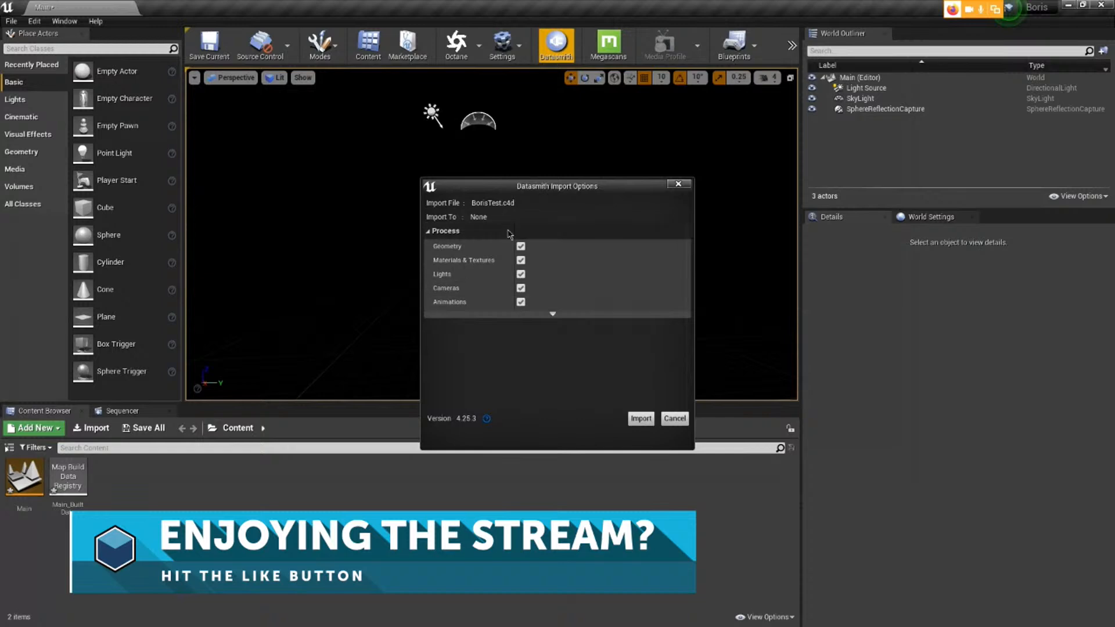
{"action": "left_click", "coordinate": [643, 420]}
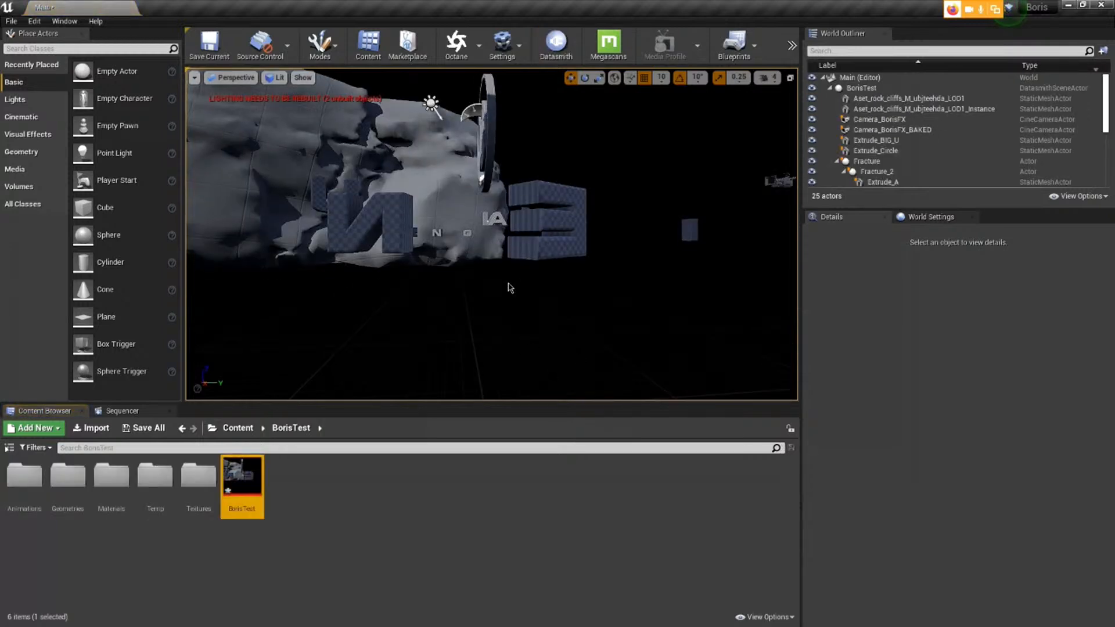
Select the imported big U mesh and open the BorisTest level sequence from the Animations folder.
{"action": "left_click_drag", "start_coordinate": [503, 250], "coordinate": [233, 257], "text": "alt"}
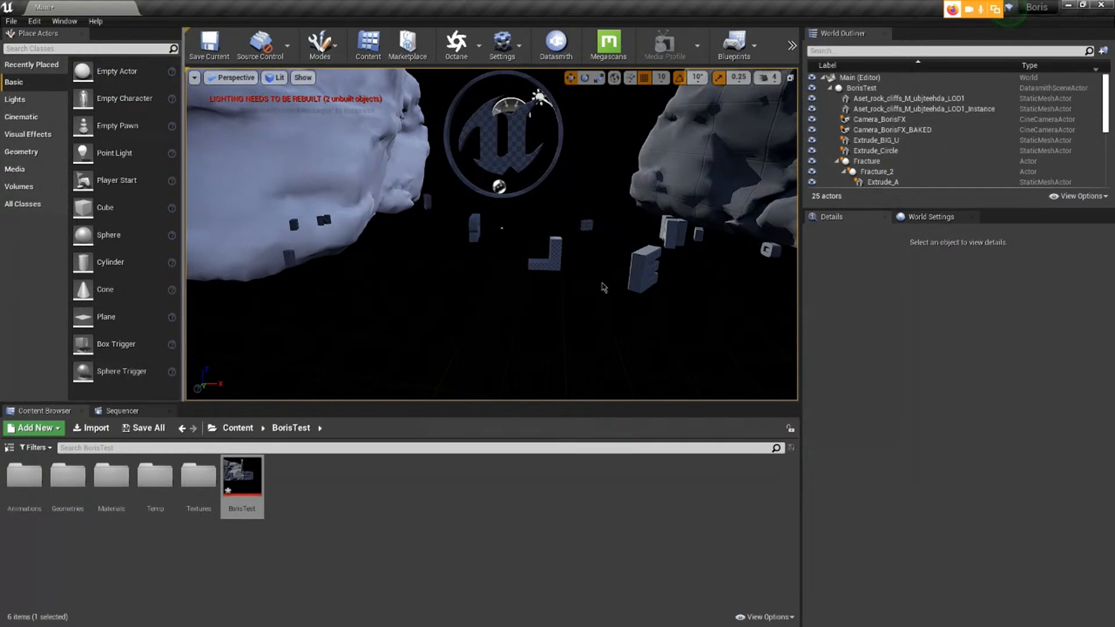
{"action": "left_click", "coordinate": [512, 145]}
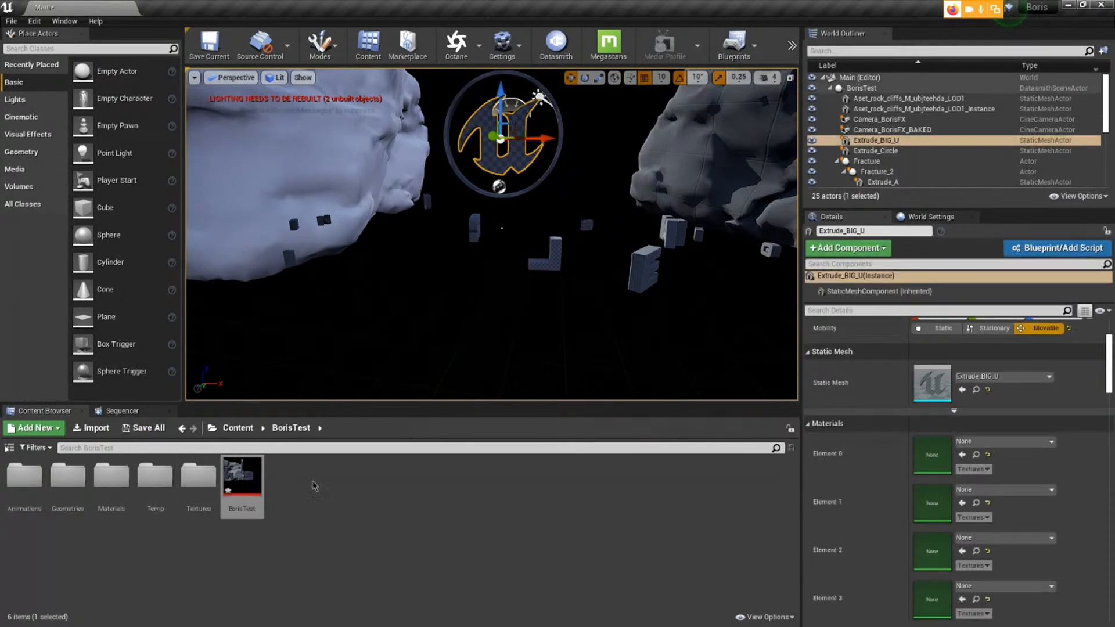
{"action": "left_click", "coordinate": [34, 483]}
{"action": "double_click", "coordinate": [34, 483]}
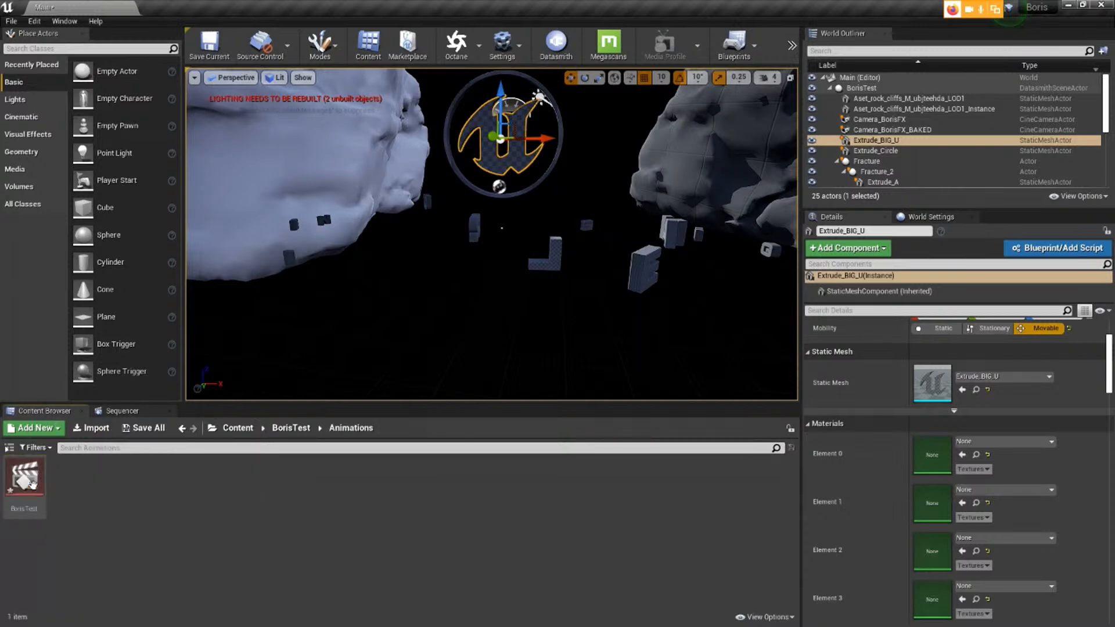
{"action": "left_click", "coordinate": [33, 481]}
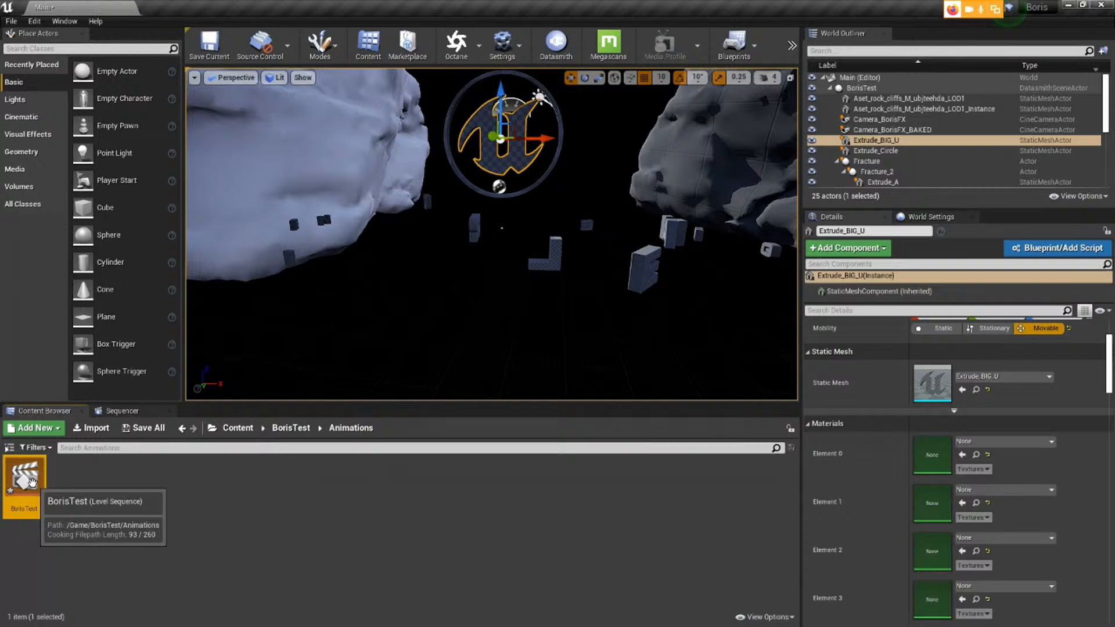
{"action": "double_click", "coordinate": [32, 483]}
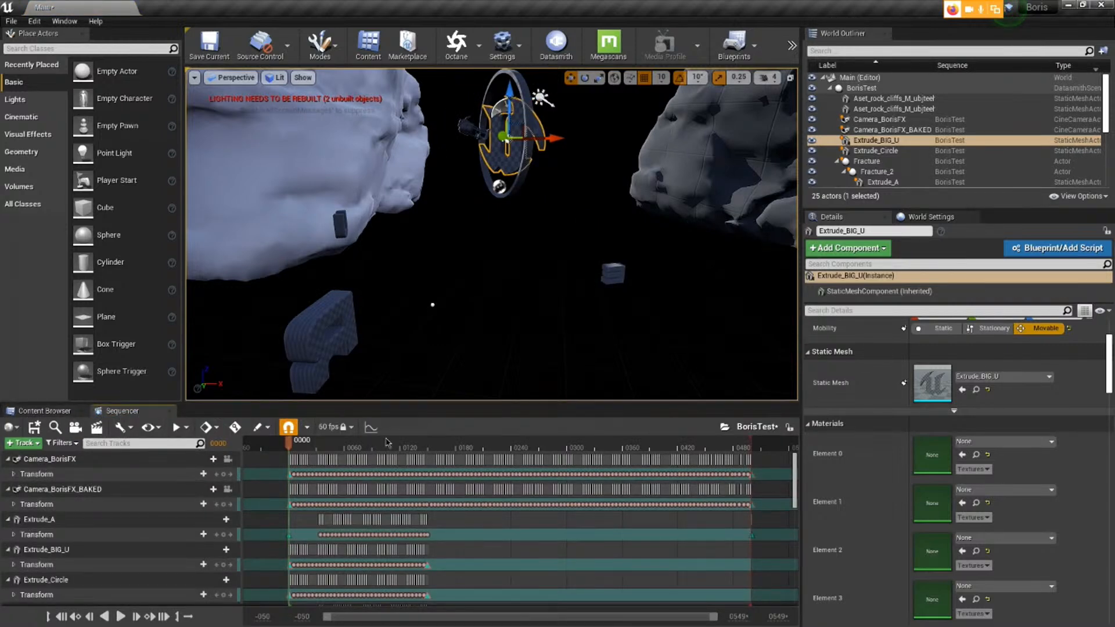
Enlarge the Sequencer area, collapse the Extrude_A and Extrude_BIG_U tracks, and select the logo's circle.
{"action": "left_click_drag", "start_coordinate": [394, 404], "coordinate": [279, 348]}
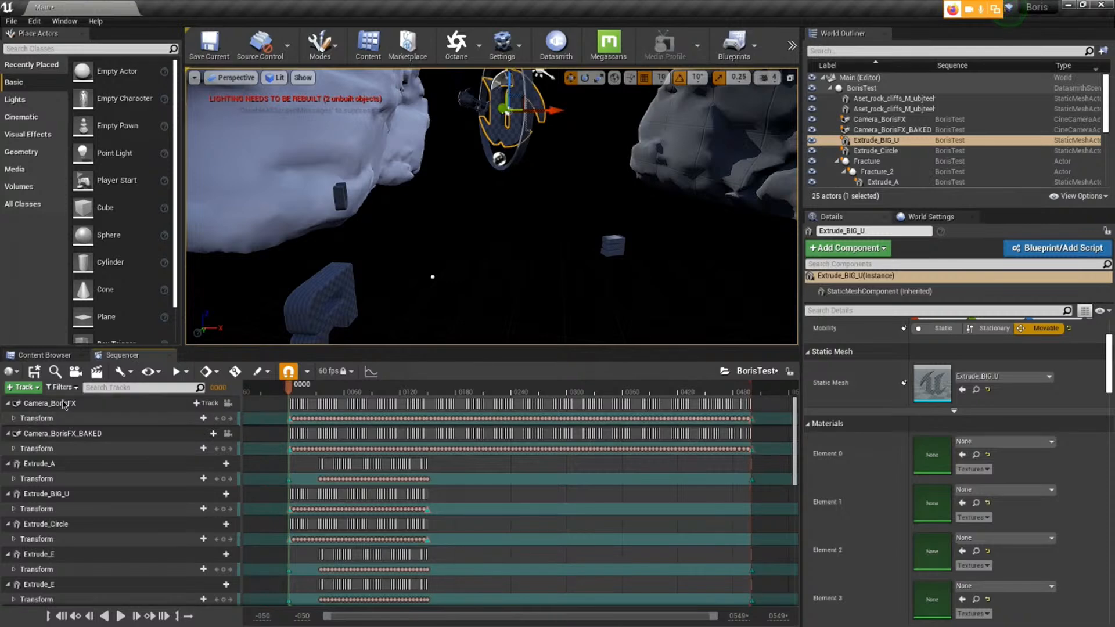
{"action": "left_click", "coordinate": [6, 464]}
{"action": "left_click", "coordinate": [7, 464]}
{"action": "left_click", "coordinate": [9, 482]}
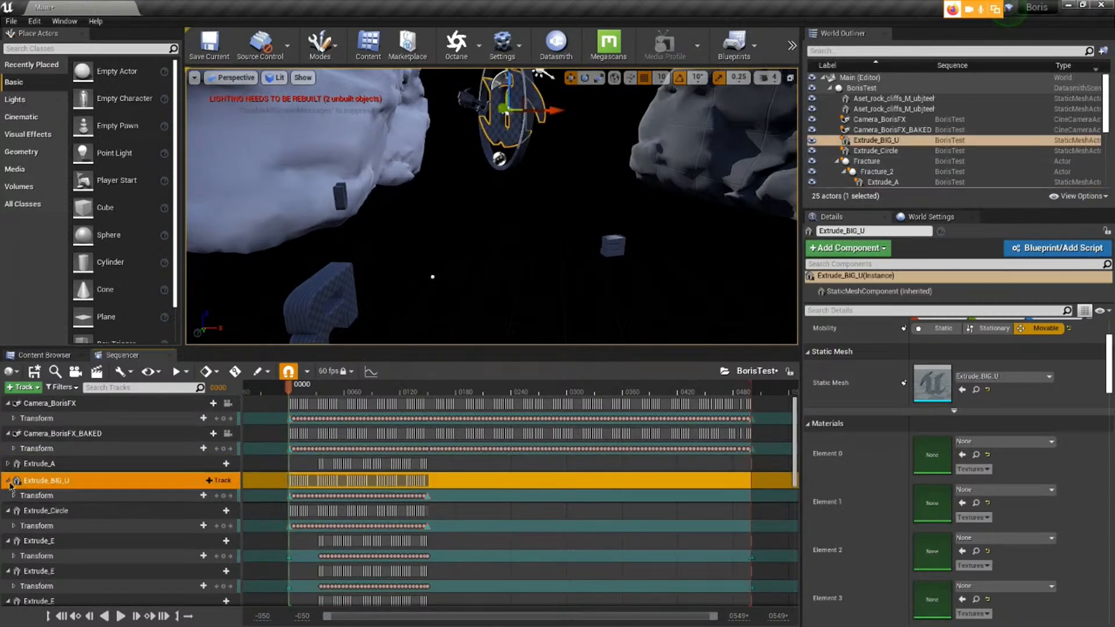
{"action": "left_click", "coordinate": [9, 482]}
{"action": "left_click", "coordinate": [514, 159]}
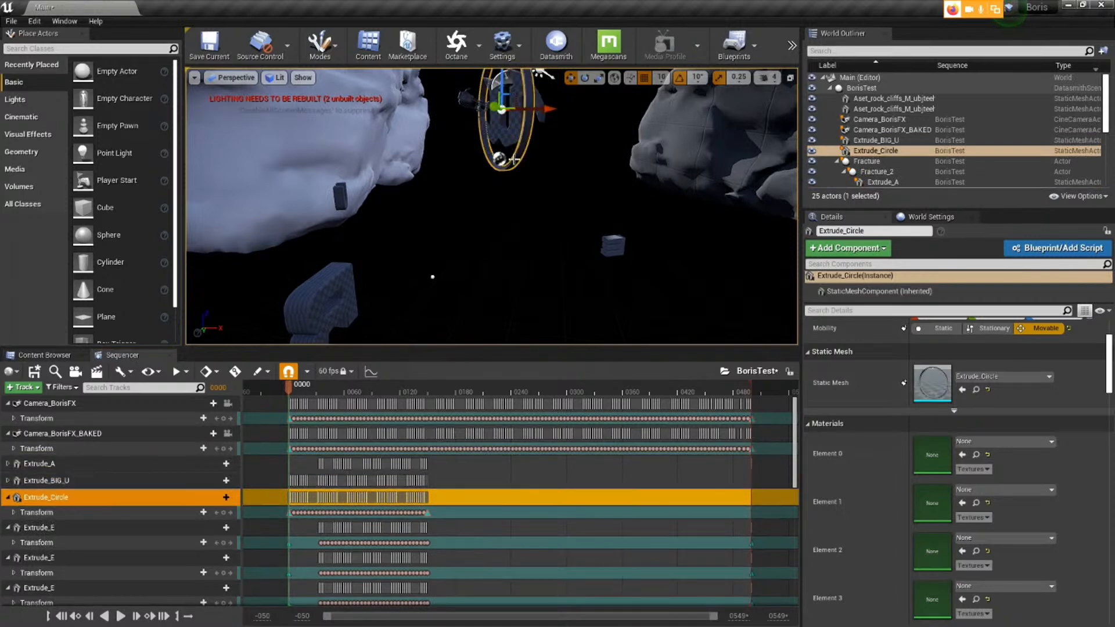
Look through Camera_BorisFX_BAKED and play the imported logo animation, pausing at frame 354.
{"action": "left_click", "coordinate": [84, 439]}
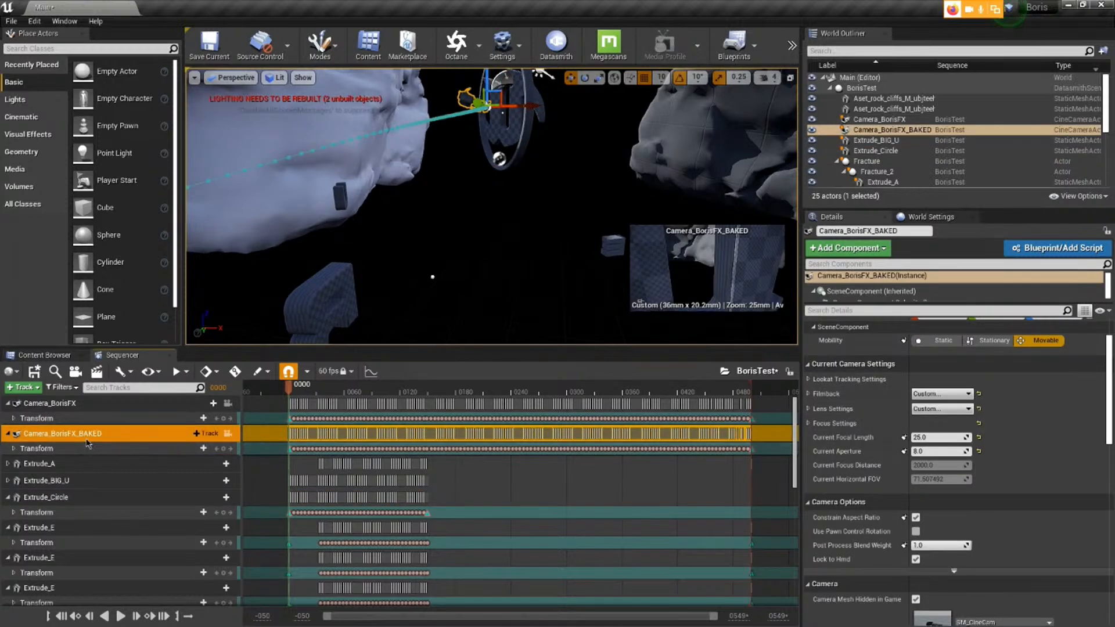
{"action": "left_click", "coordinate": [228, 435]}
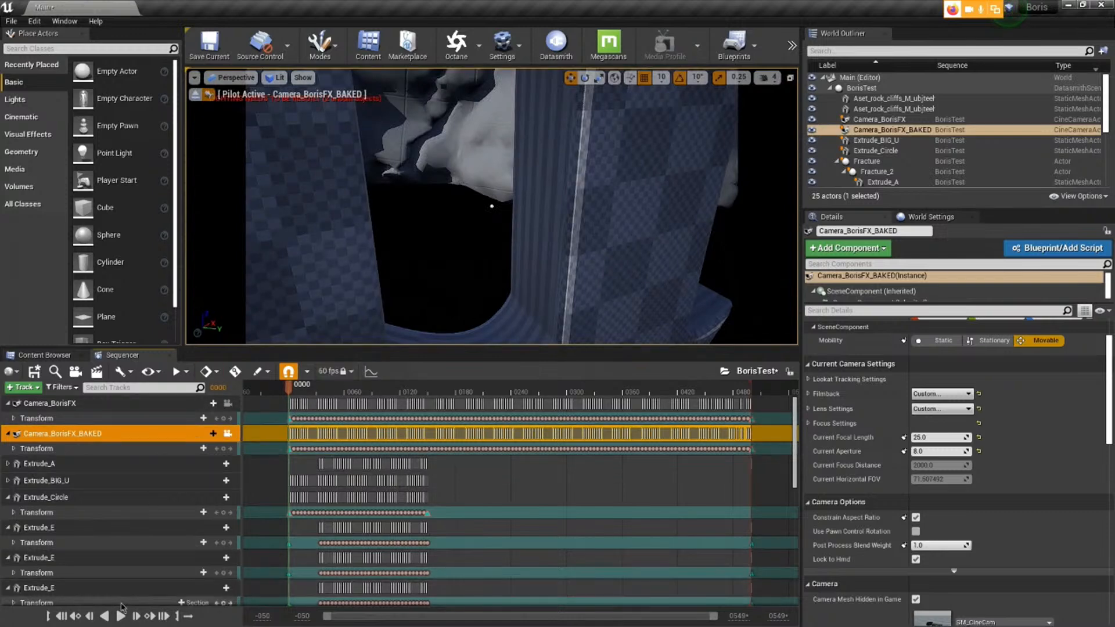
{"action": "left_click", "coordinate": [121, 615]}
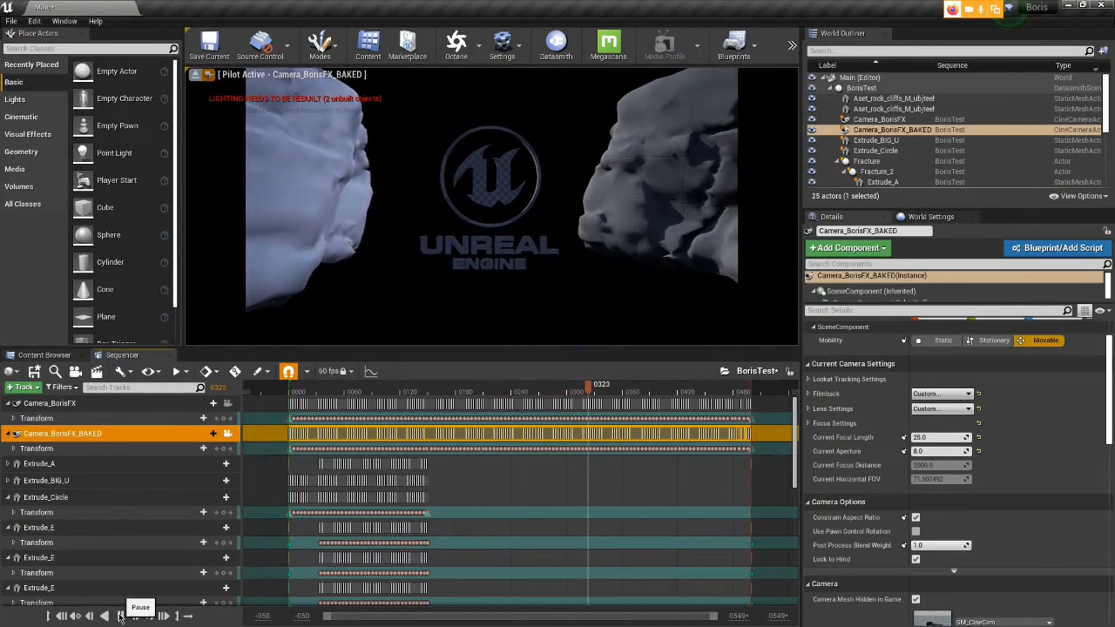
{"action": "left_click", "coordinate": [120, 616]}
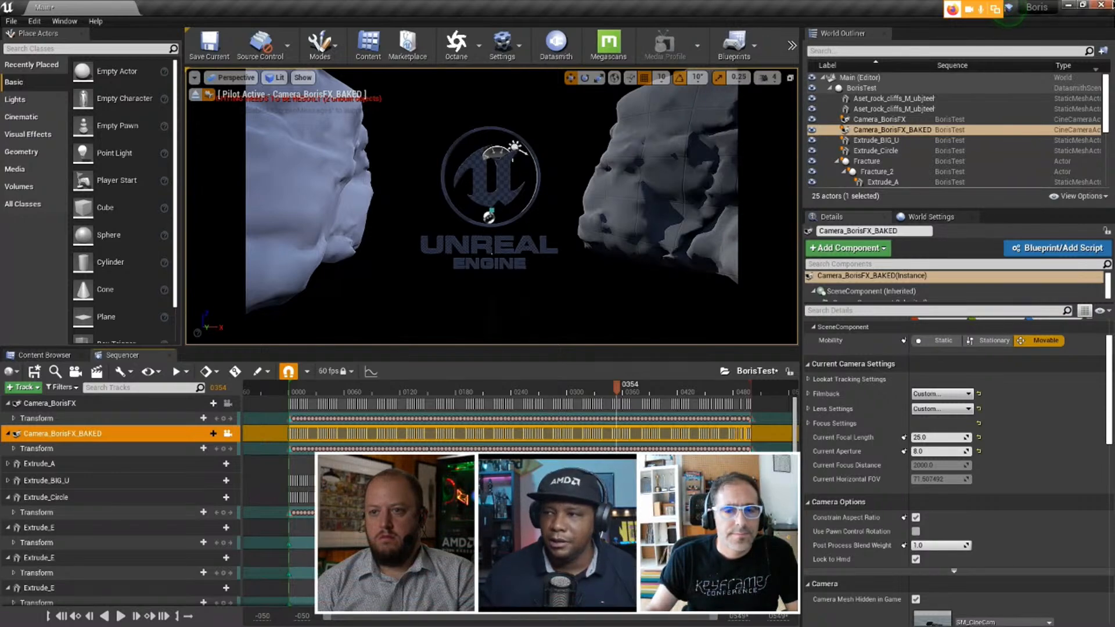
Close the Boris project, and switch to Quixel Bridge with the Favorites collection shown in a maximized window.
{"action": "left_click", "coordinate": [1101, 5]}
{"action": "left_click", "coordinate": [665, 426]}
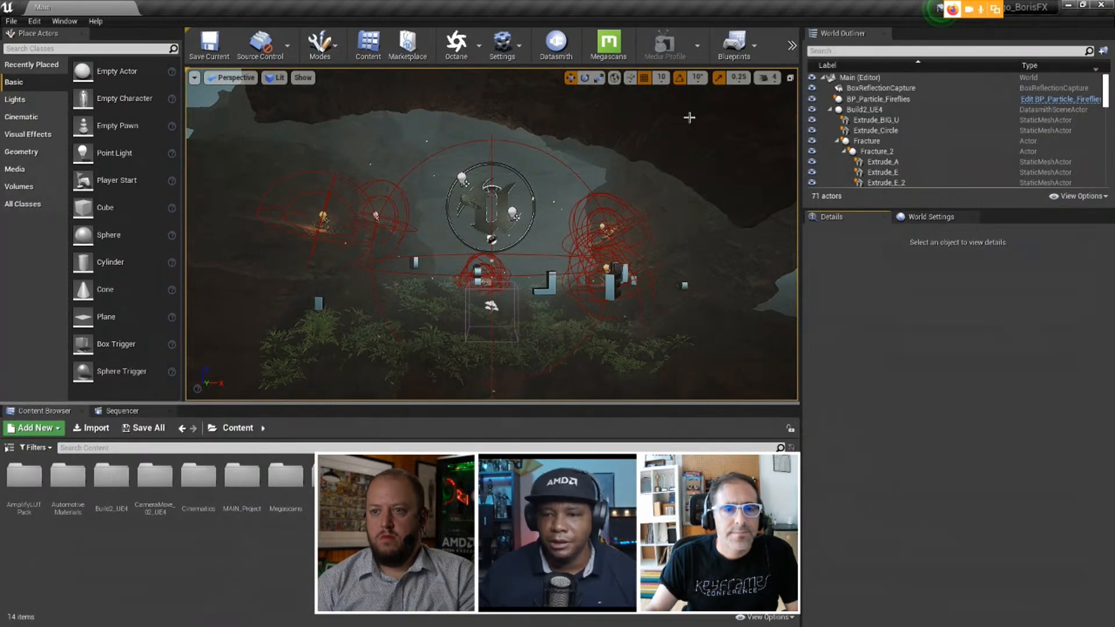
{"action": "key", "text": "super"}
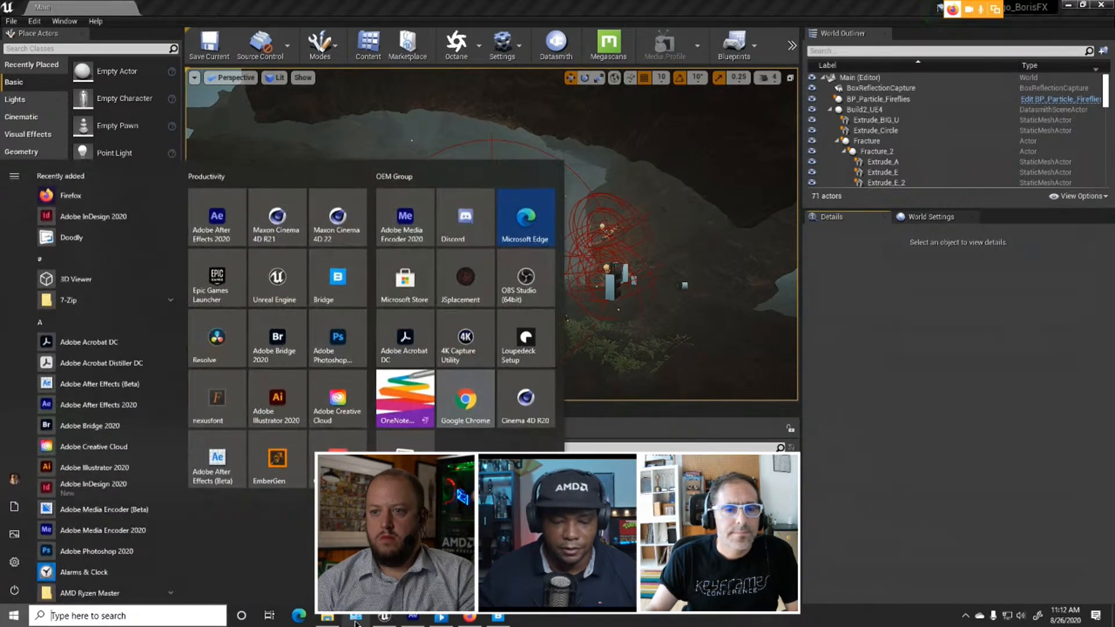
{"action": "left_click", "coordinate": [498, 619]}
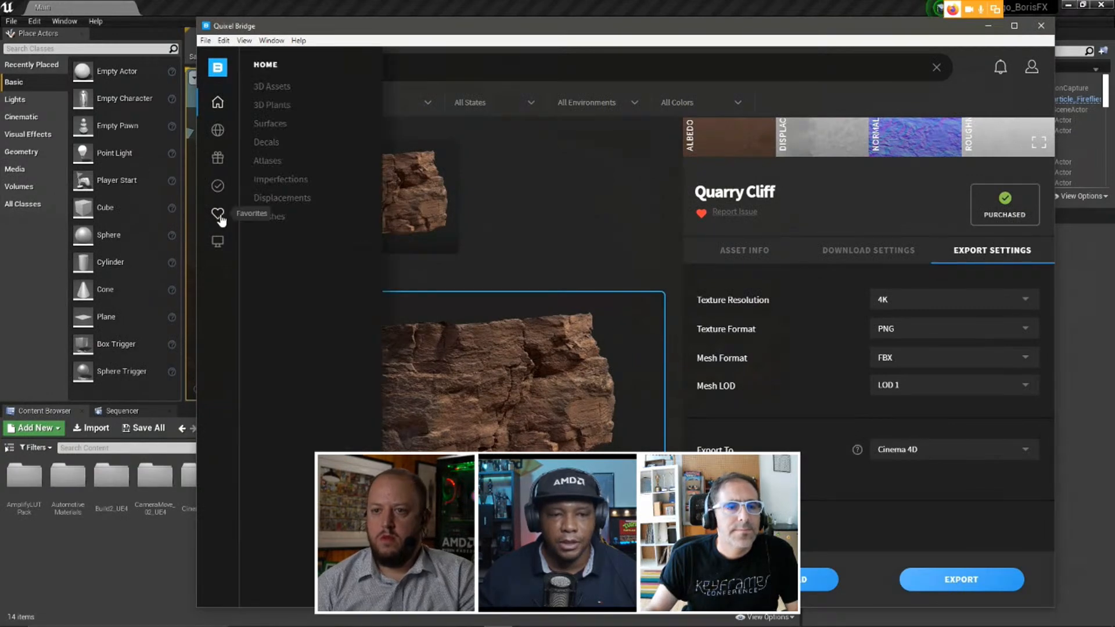
{"action": "left_click", "coordinate": [218, 213]}
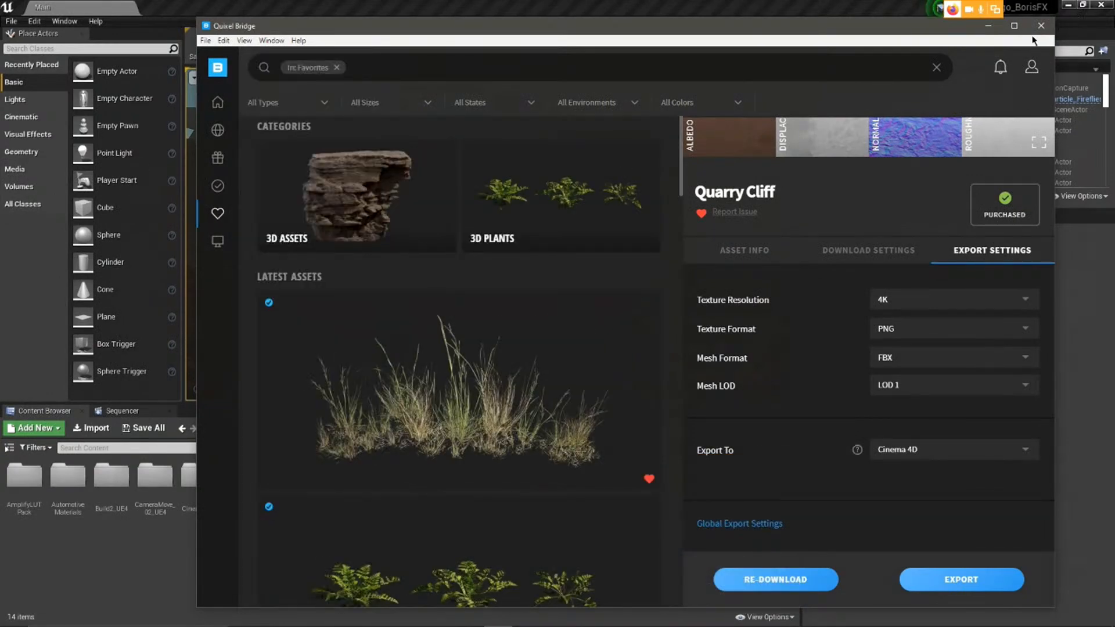
{"action": "left_click", "coordinate": [1014, 26]}
Look through the favorite plants, cliffs and rock assets, and minimize Quixel Bridge to return to the finished Unreal project.
{"action": "scroll", "coordinate": [297, 401], "scroll_direction": "down", "scroll_amount": 3}
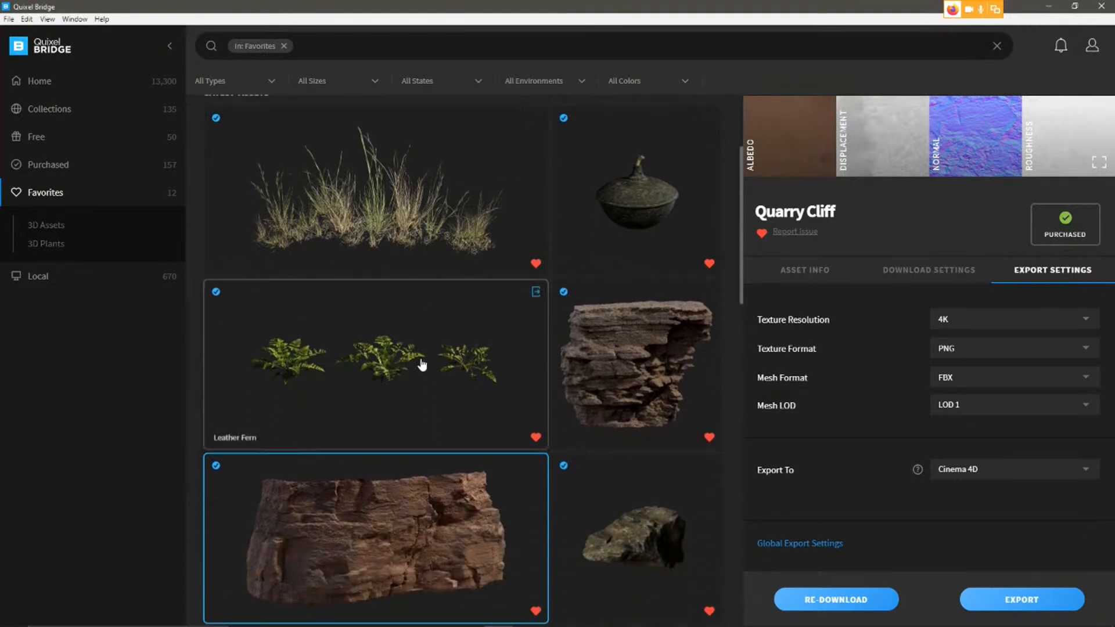
{"action": "scroll", "coordinate": [397, 382], "scroll_direction": "down", "scroll_amount": 1}
{"action": "scroll", "coordinate": [397, 383], "scroll_direction": "down", "scroll_amount": 7}
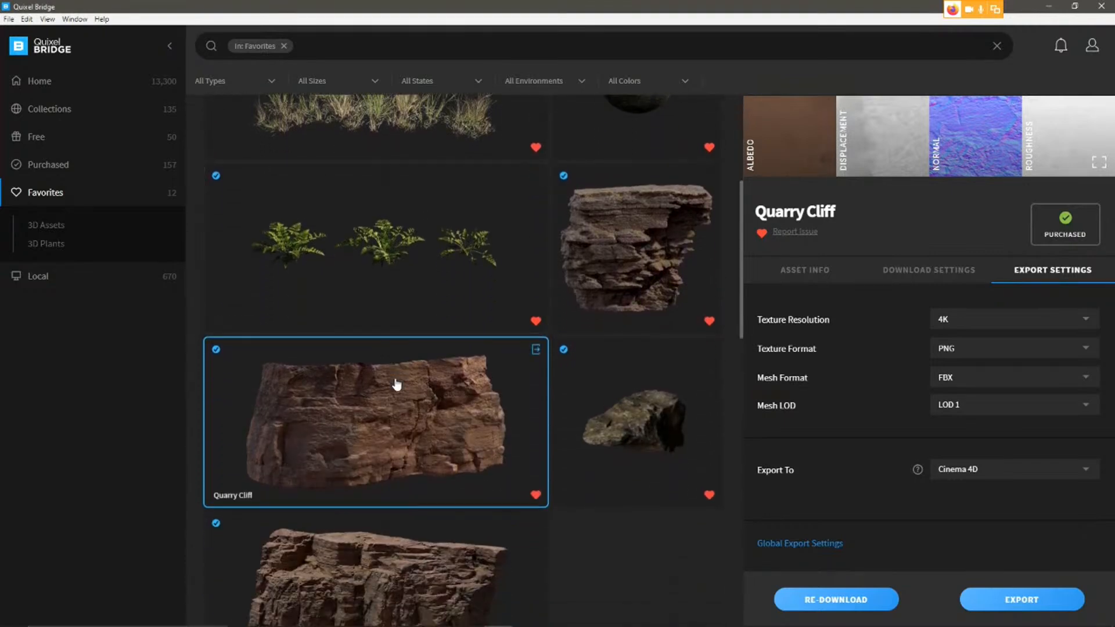
{"action": "scroll", "coordinate": [396, 384], "scroll_direction": "down", "scroll_amount": 5}
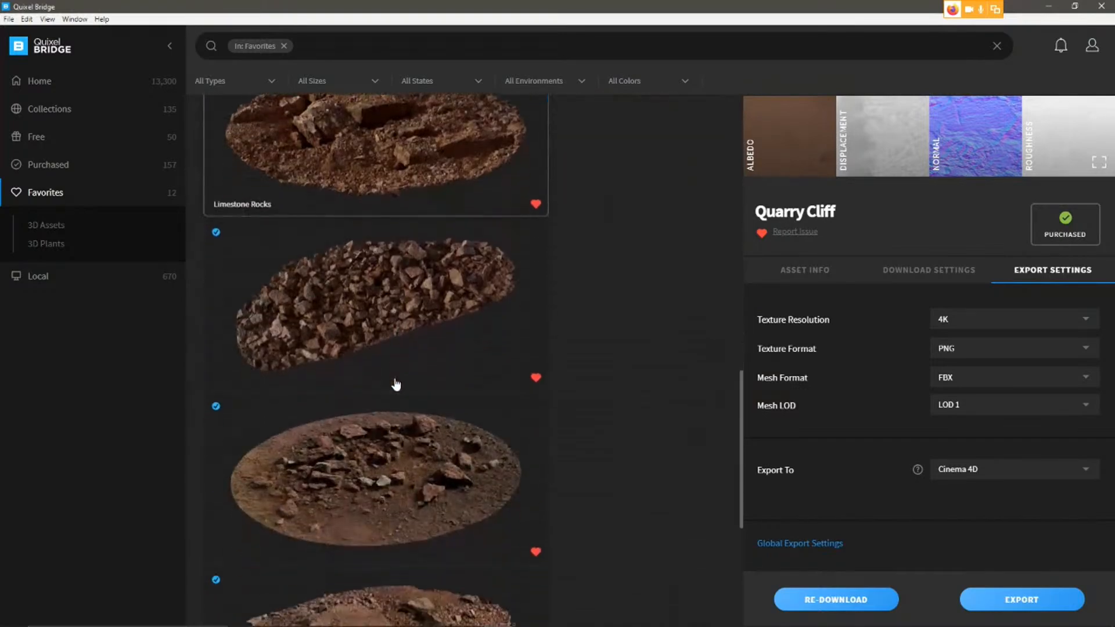
{"action": "scroll", "coordinate": [425, 438], "scroll_direction": "up", "scroll_amount": 10}
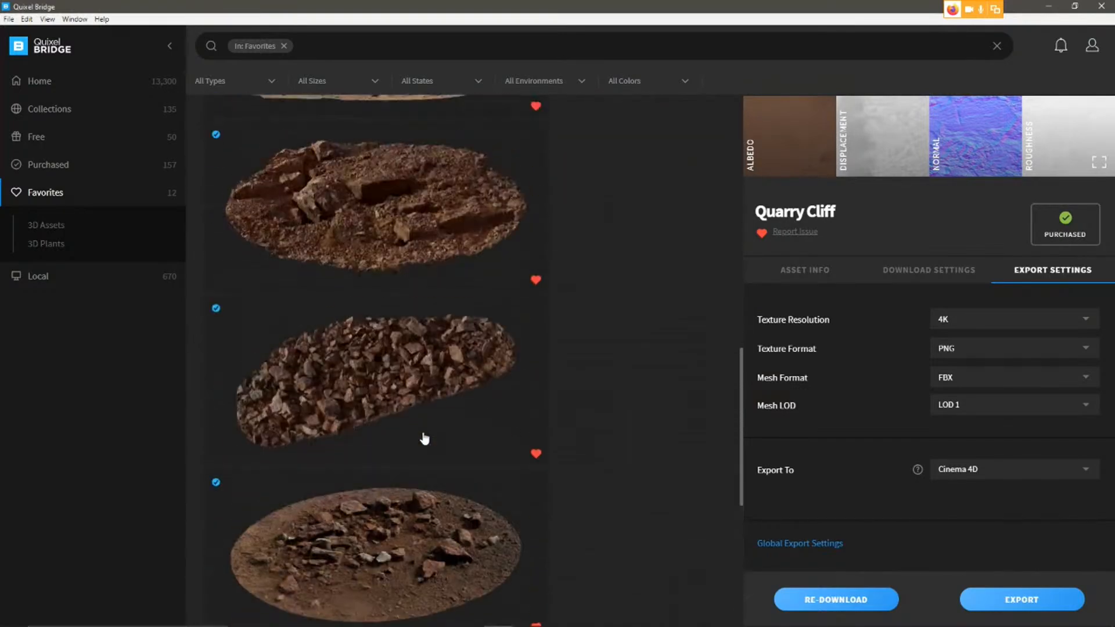
{"action": "scroll", "coordinate": [425, 437], "scroll_direction": "up", "scroll_amount": 1}
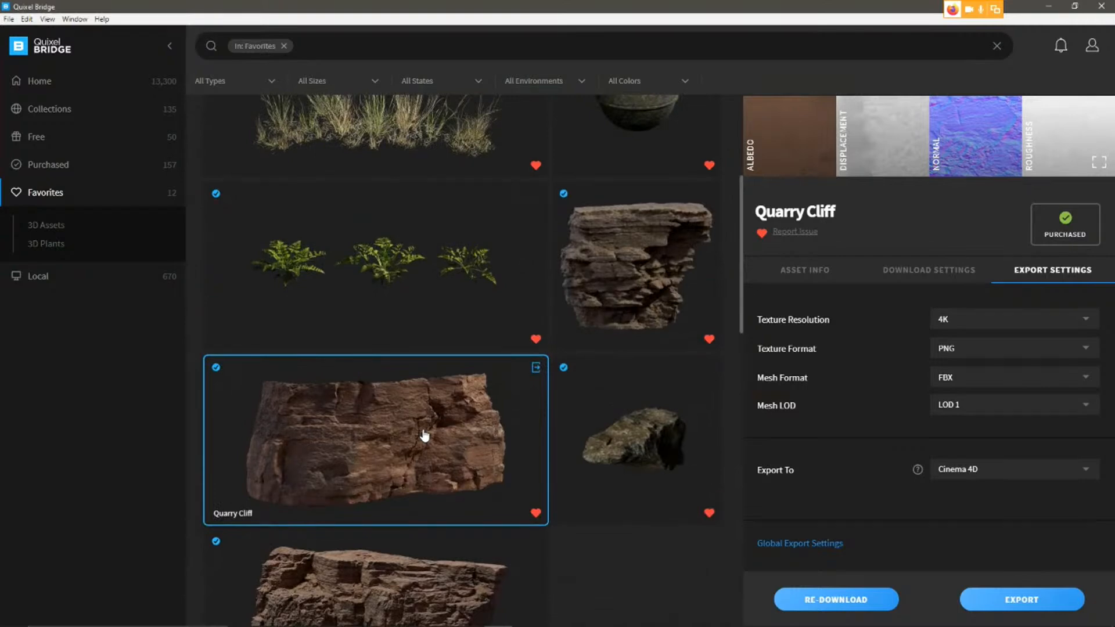
{"action": "scroll", "coordinate": [425, 436], "scroll_direction": "up", "scroll_amount": 5}
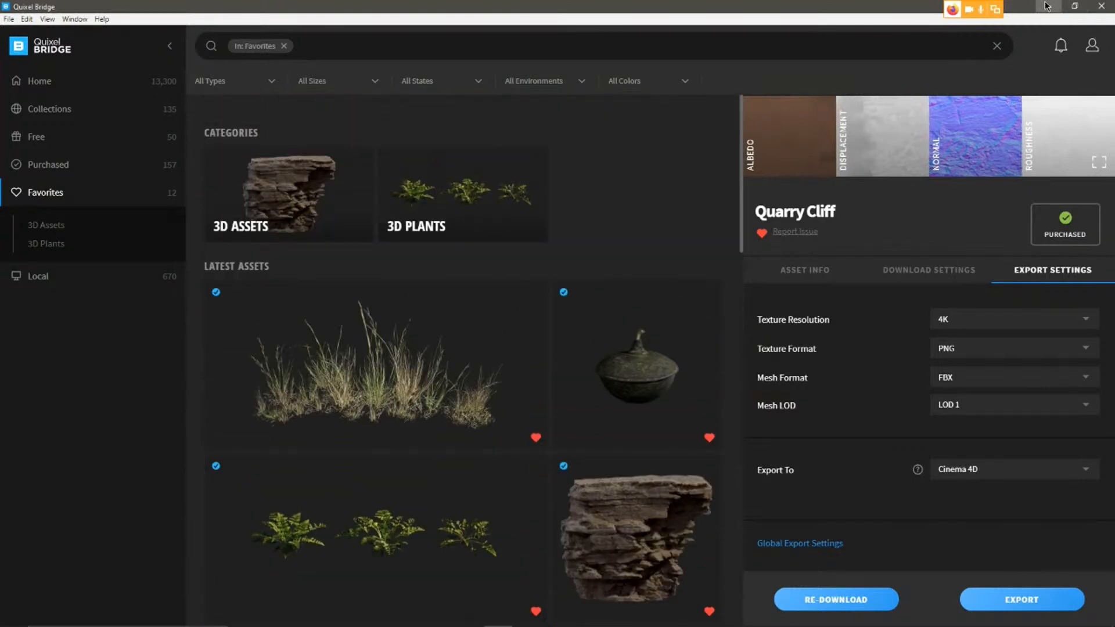
{"action": "left_click", "coordinate": [1046, 6]}
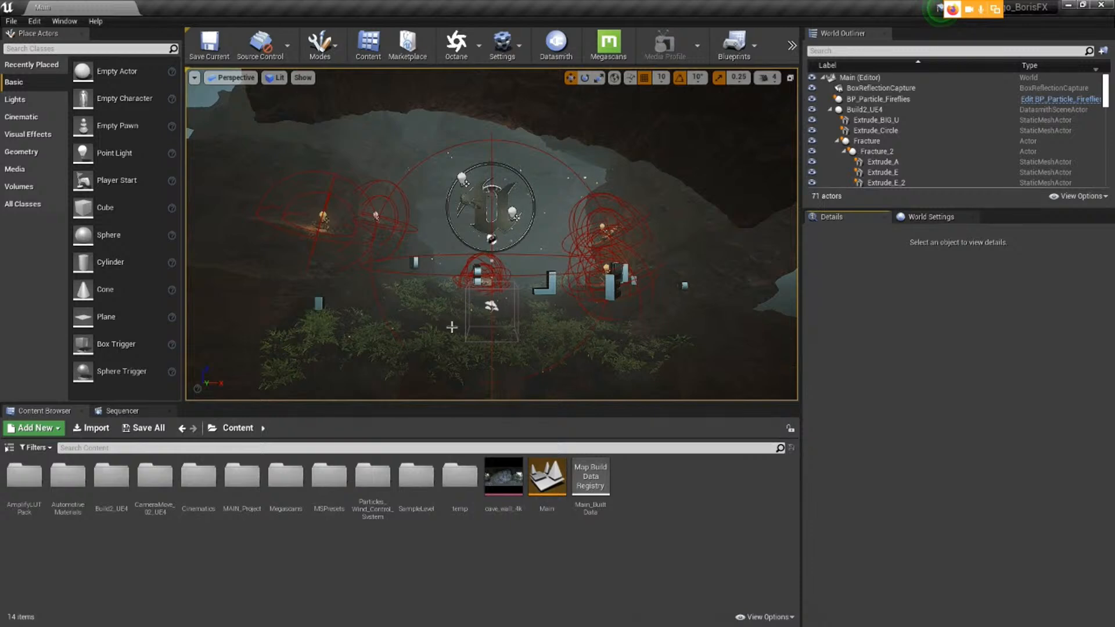
Open the UE_NATURALISTIC_v01 sequence, view its camera cuts at frame 350, and select the PointLight5 light beside the logo.
{"action": "double_click", "coordinate": [198, 478]}
{"action": "double_click", "coordinate": [22, 486]}
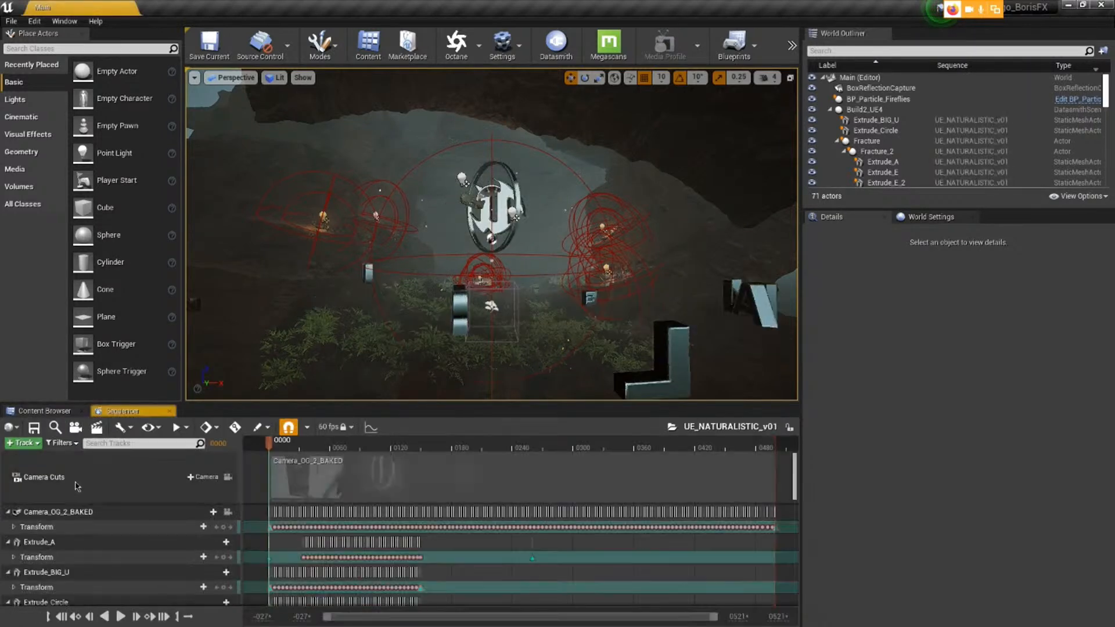
{"action": "left_click", "coordinate": [229, 478]}
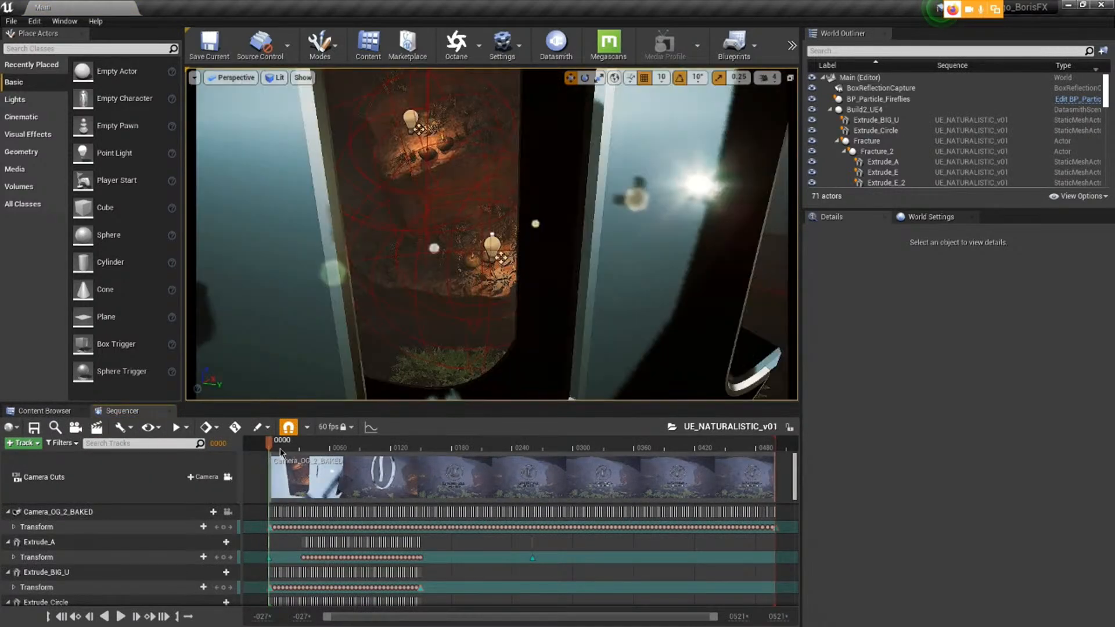
{"action": "left_click_drag", "start_coordinate": [272, 444], "coordinate": [625, 445]}
{"action": "left_click", "coordinate": [639, 223]}
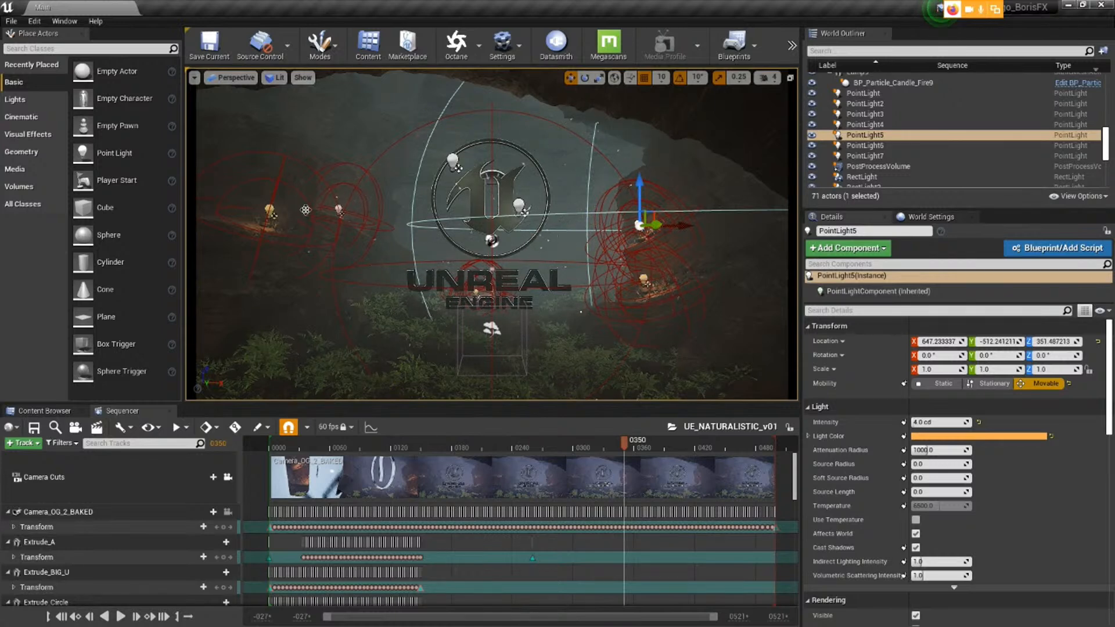
Hide the light icons in the viewport, select ExponentialHeightFog, and turn its visibility off and back on to compare the scene.
{"action": "key", "text": "g"}
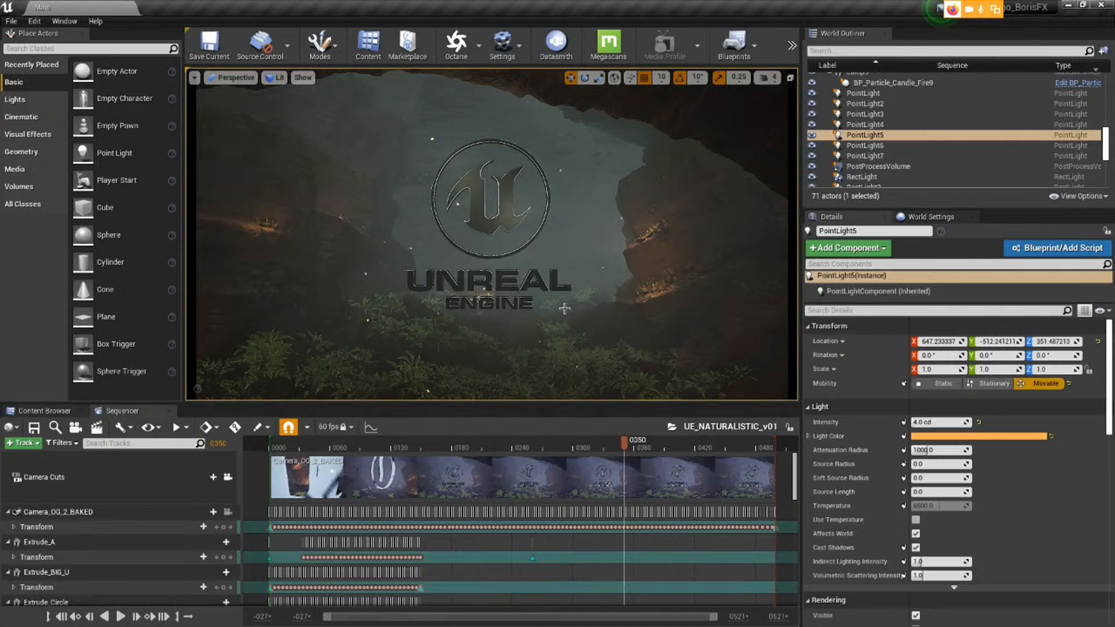
{"action": "left_click", "coordinate": [597, 265]}
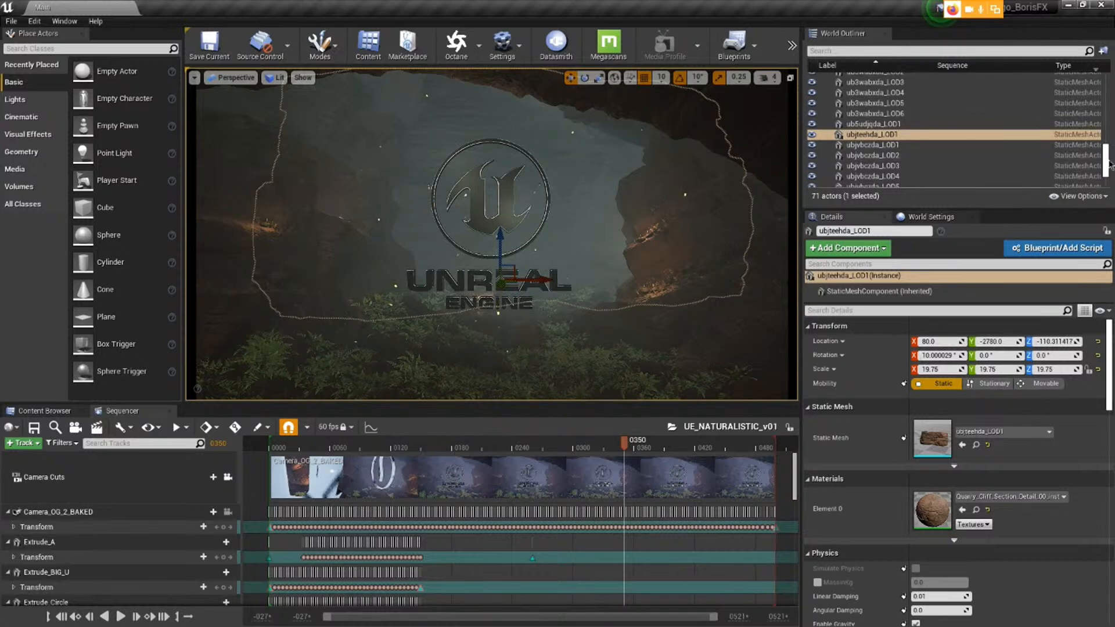
{"action": "left_click_drag", "start_coordinate": [1110, 165], "coordinate": [1108, 88]}
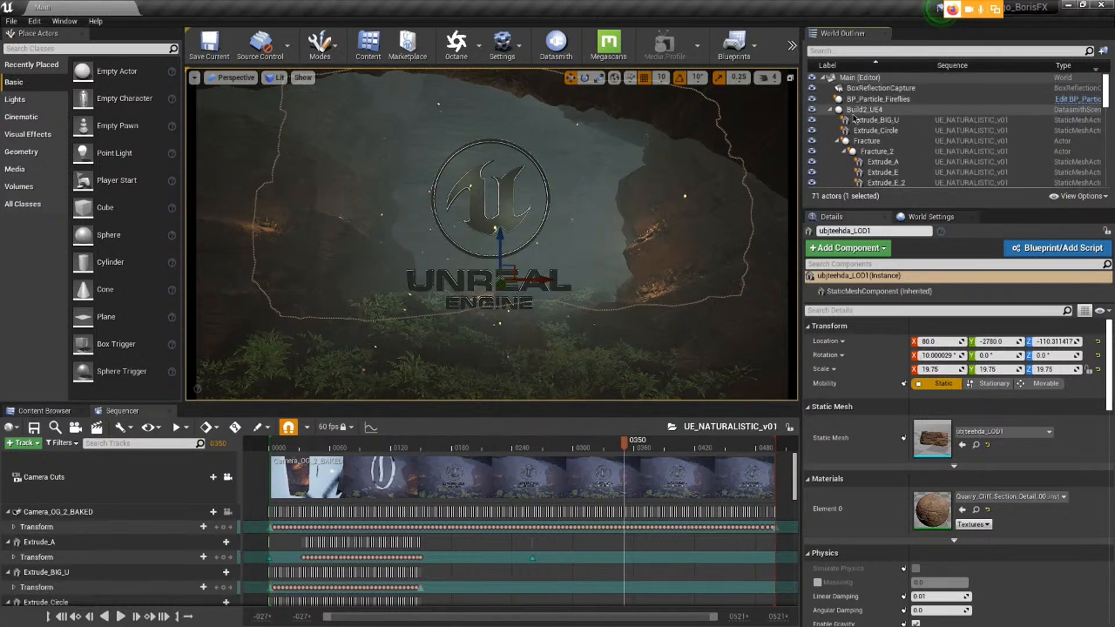
{"action": "left_click", "coordinate": [830, 109]}
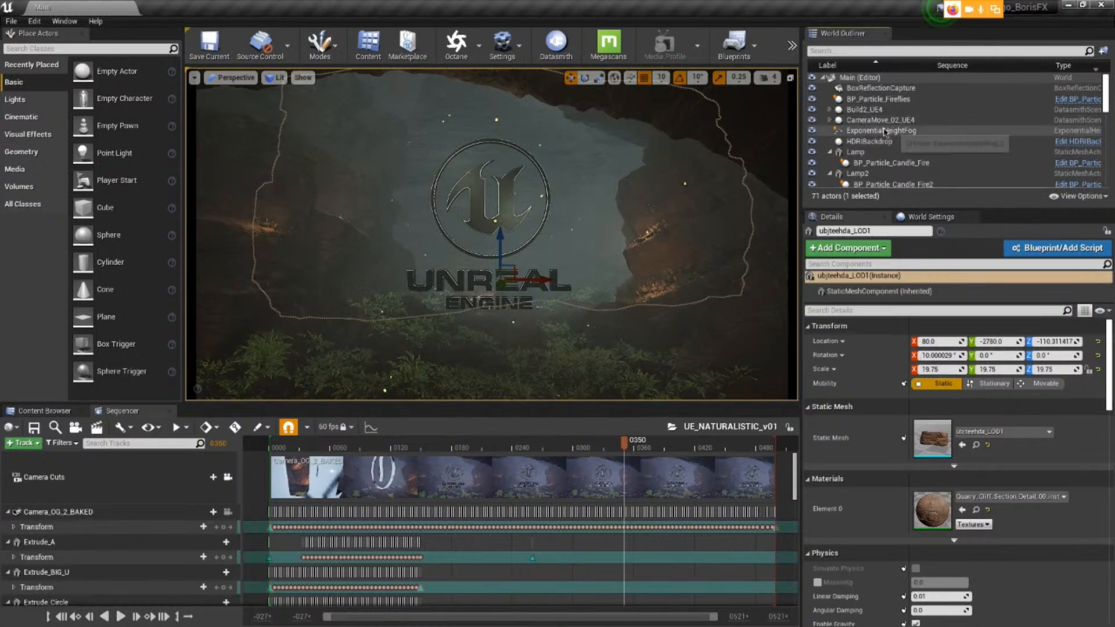
{"action": "left_click", "coordinate": [885, 132]}
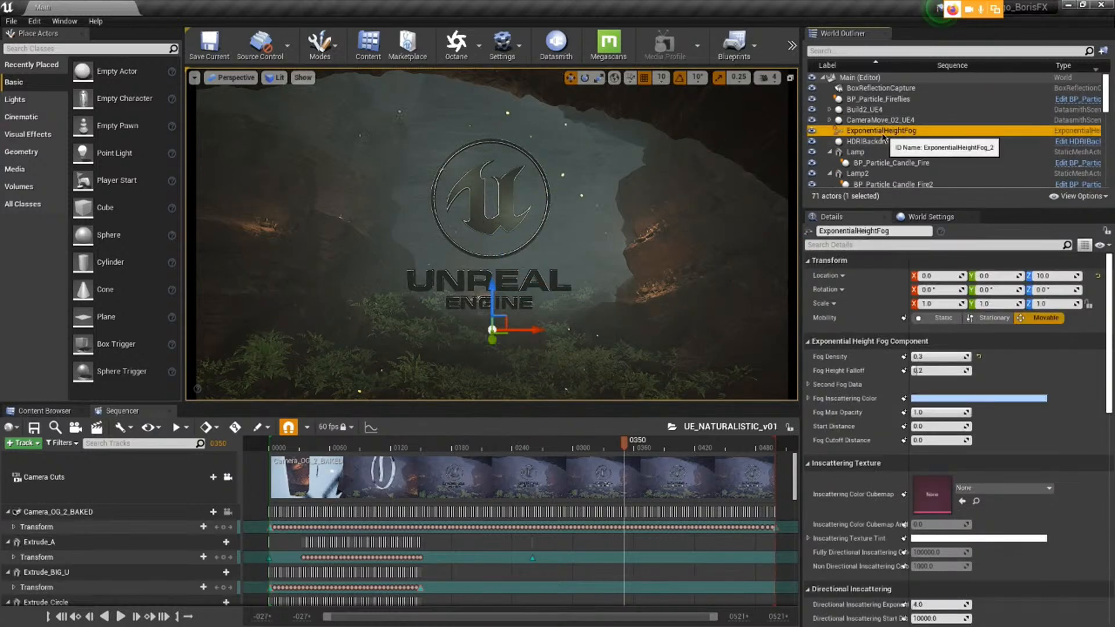
{"action": "left_click", "coordinate": [812, 130]}
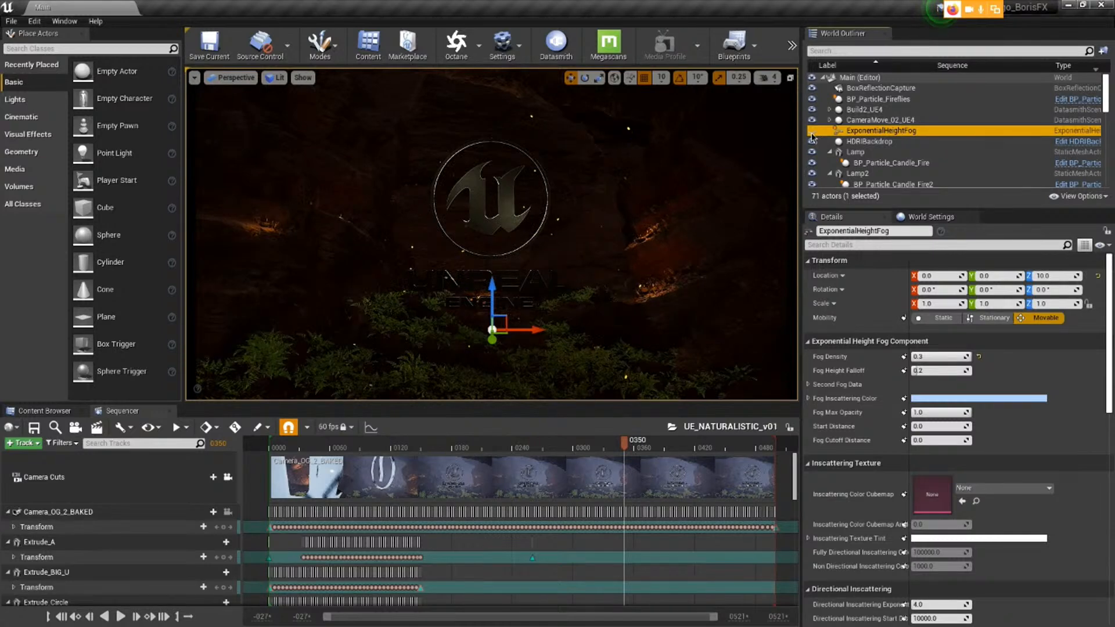
{"action": "left_click", "coordinate": [812, 132]}
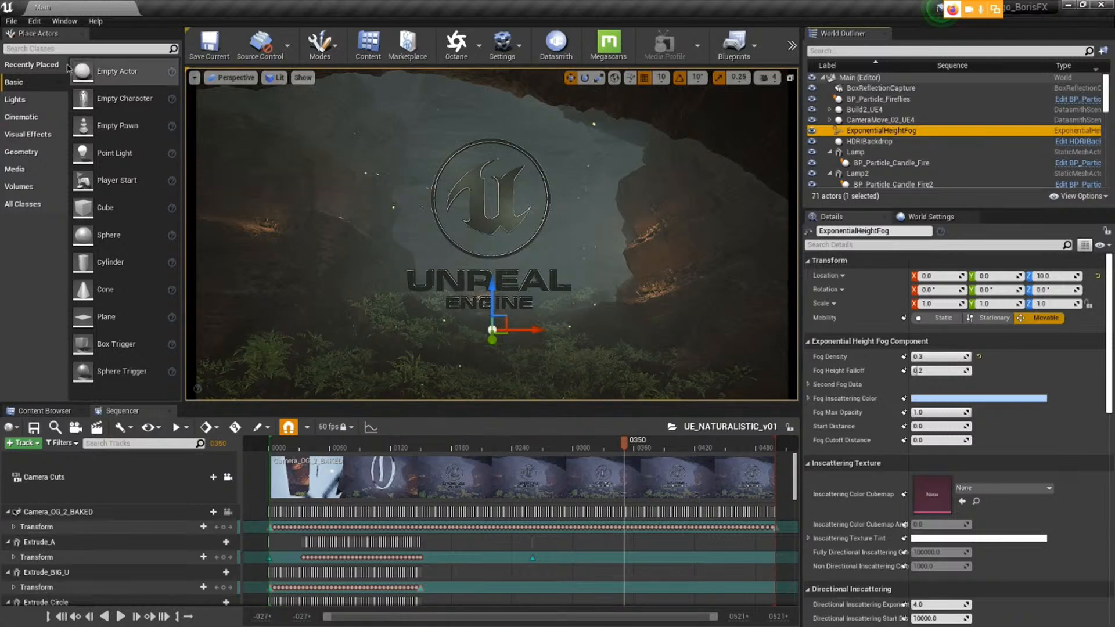
Search the placeable actors for "fog", try adding a second Exponential Height Fog near the logo, and undo it.
{"action": "left_click", "coordinate": [42, 48]}
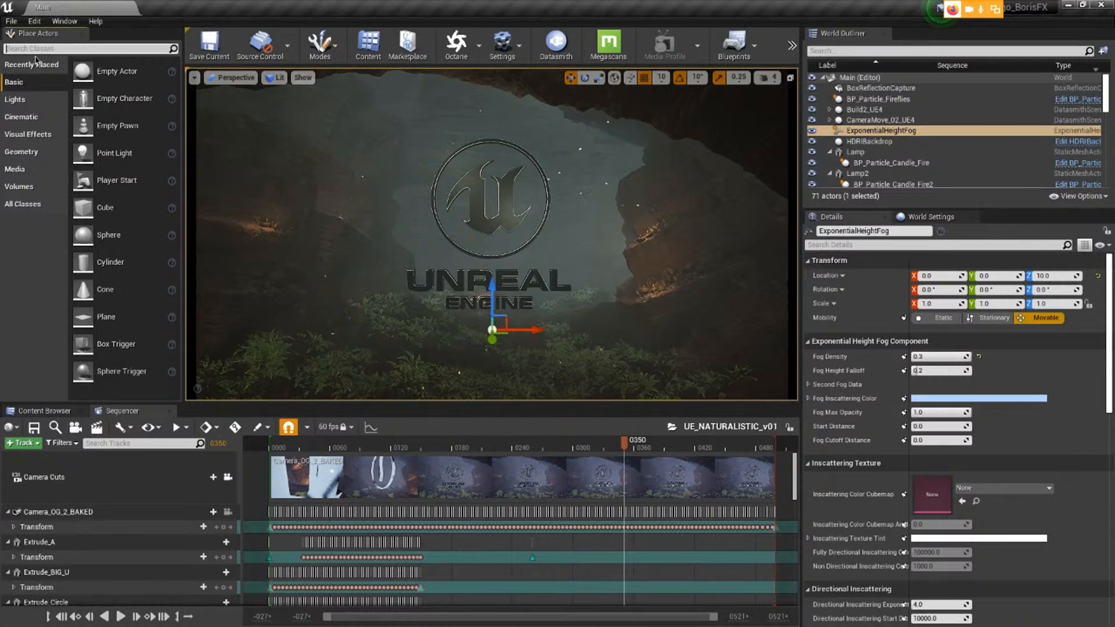
{"action": "type", "text": "fog"}
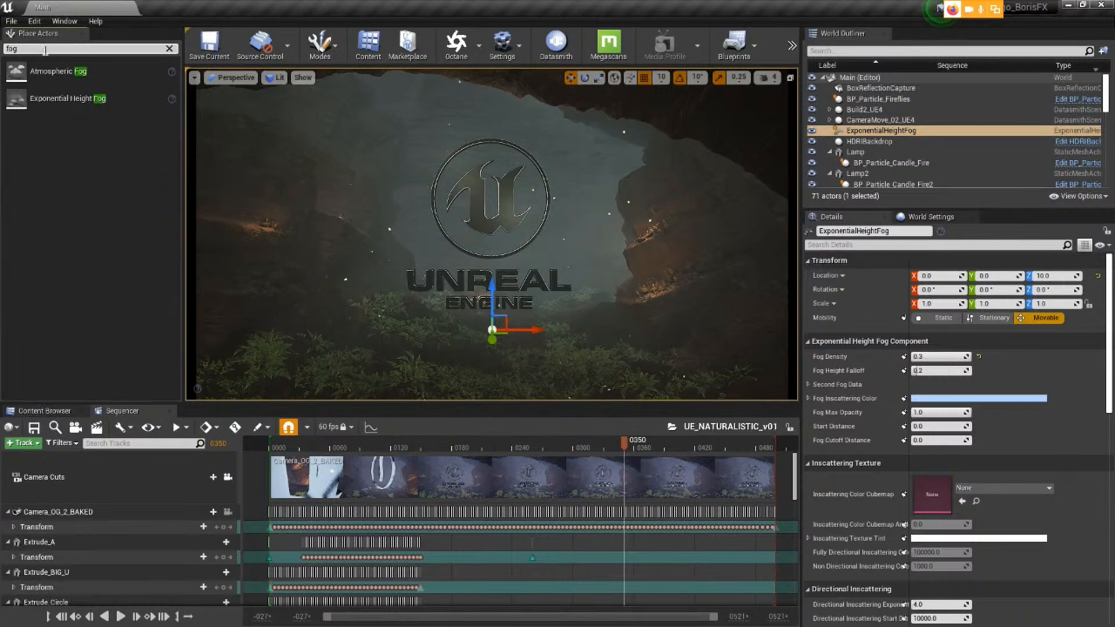
{"action": "left_click_drag", "start_coordinate": [53, 100], "coordinate": [499, 290]}
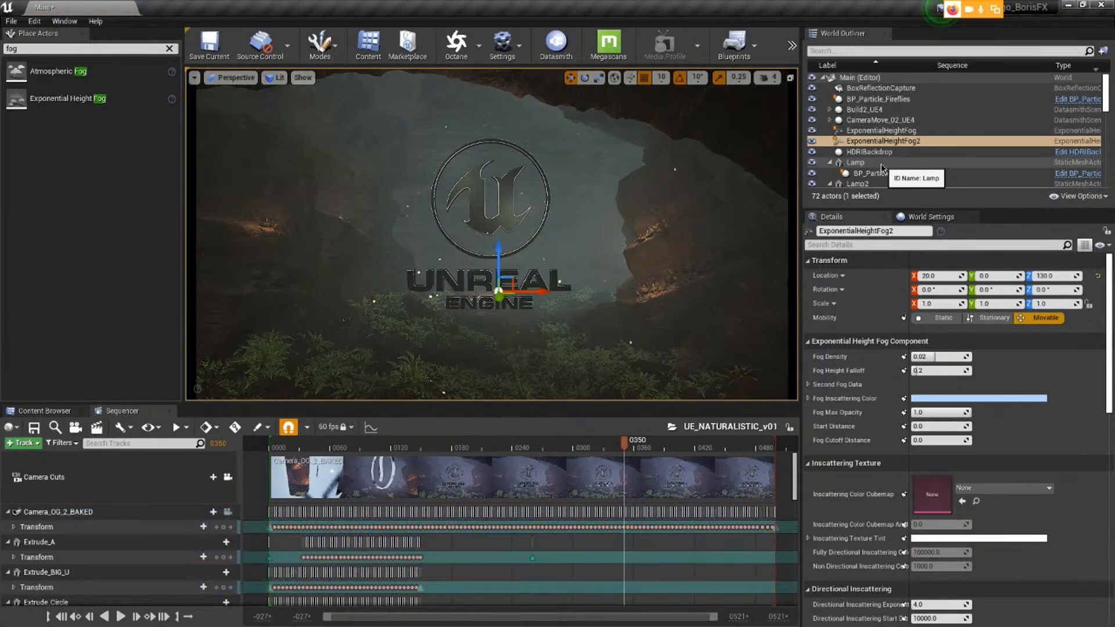
{"action": "key", "text": "ctrl+z"}
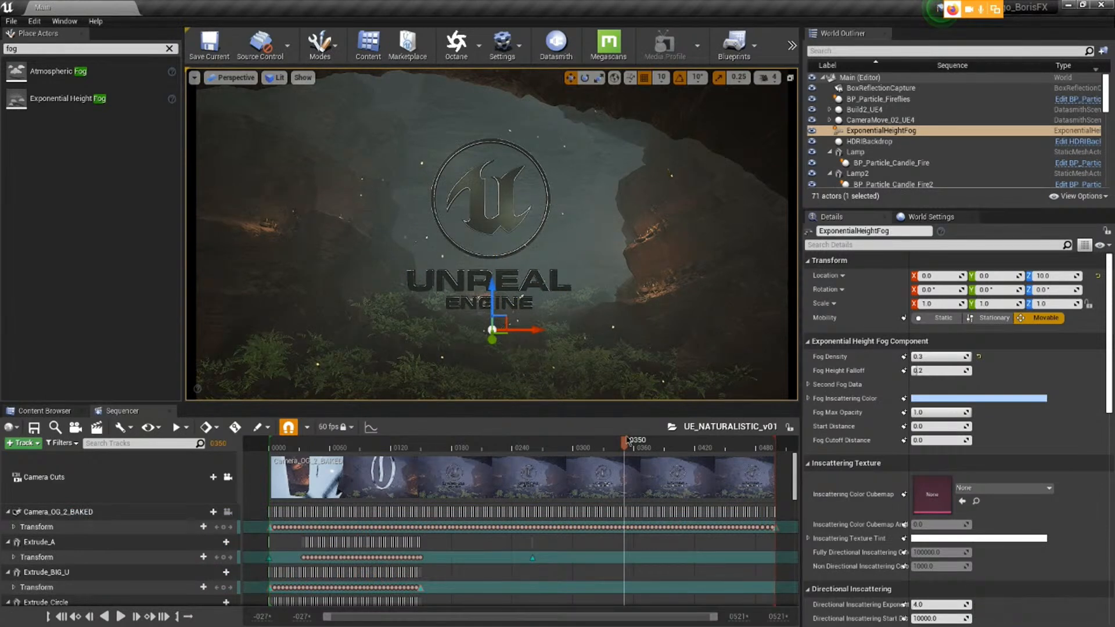
Move the sequence to frame 330, and add UE_NATURALISTIC_v01 as a job in the Movie Render Queue.
{"action": "left_click_drag", "start_coordinate": [627, 448], "coordinate": [604, 473]}
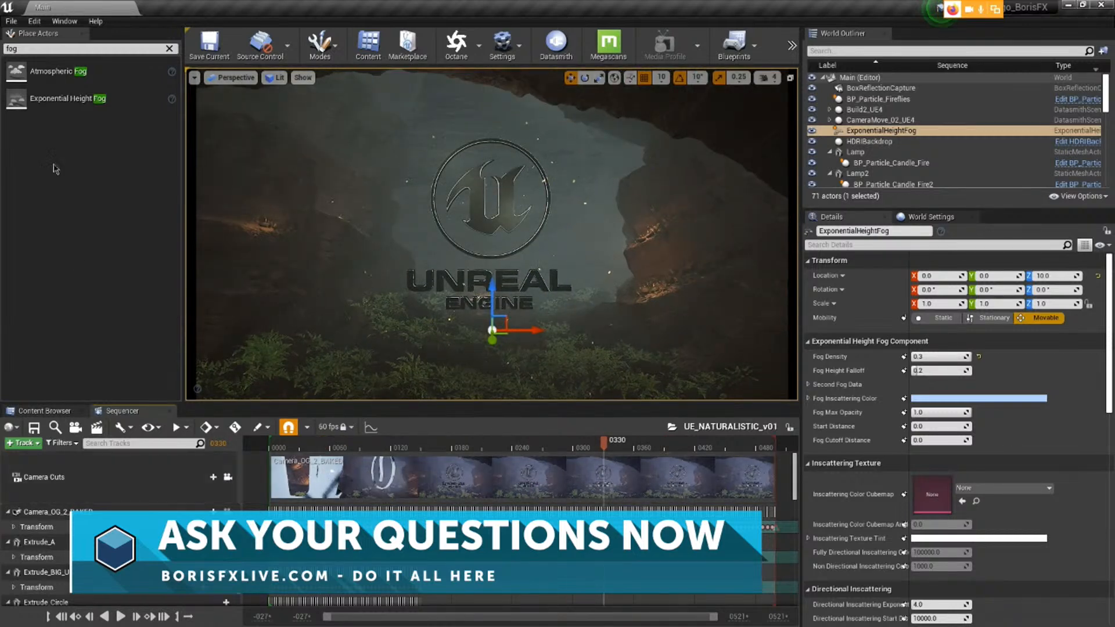
{"action": "left_click", "coordinate": [65, 21]}
{"action": "mouse_move", "coordinate": [87, 43]}
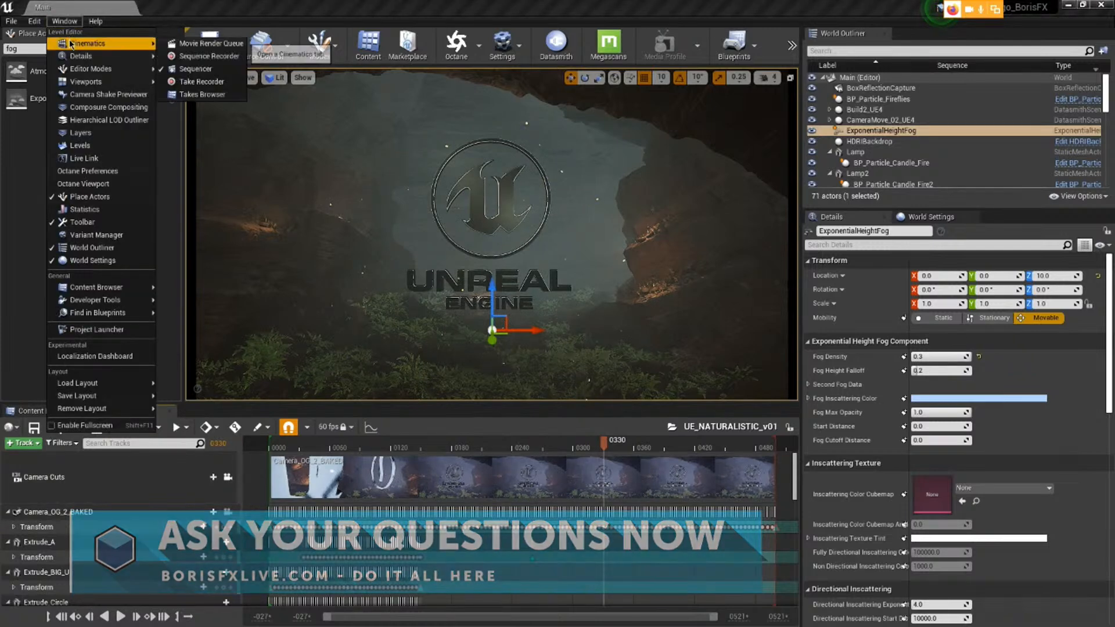
{"action": "left_click", "coordinate": [205, 44]}
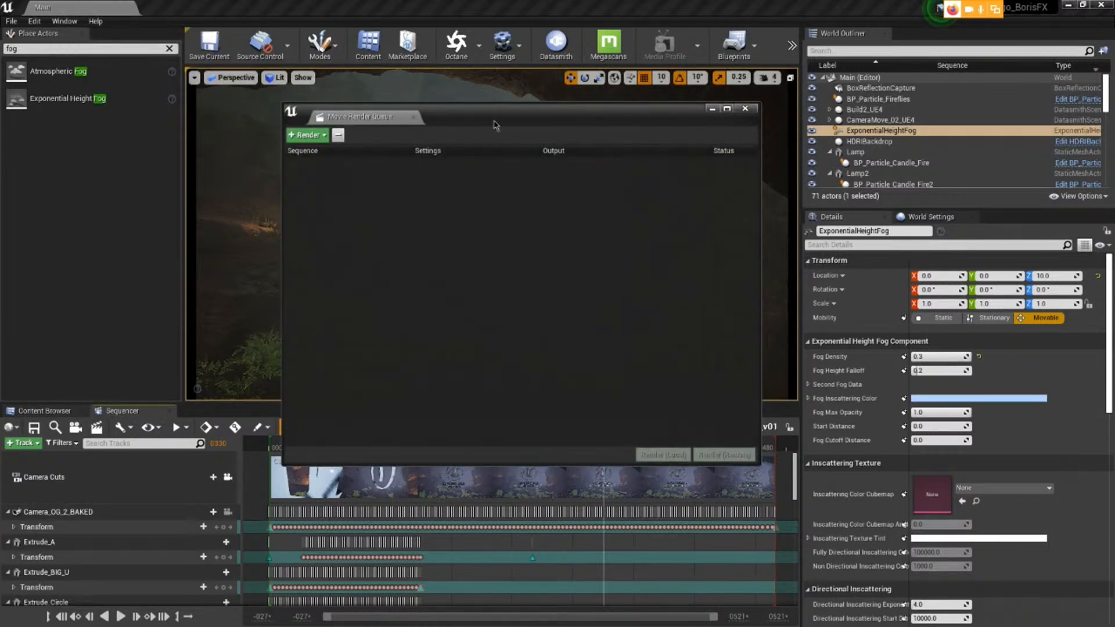
{"action": "left_click_drag", "start_coordinate": [495, 125], "coordinate": [489, 120]}
{"action": "left_click", "coordinate": [307, 133]}
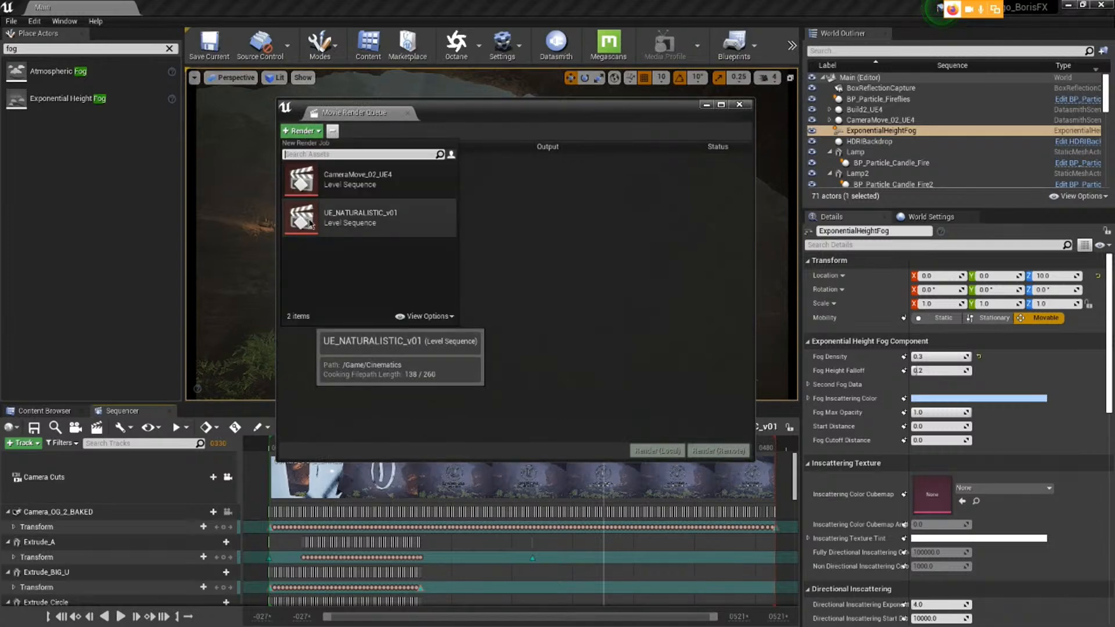
{"action": "left_click", "coordinate": [378, 232]}
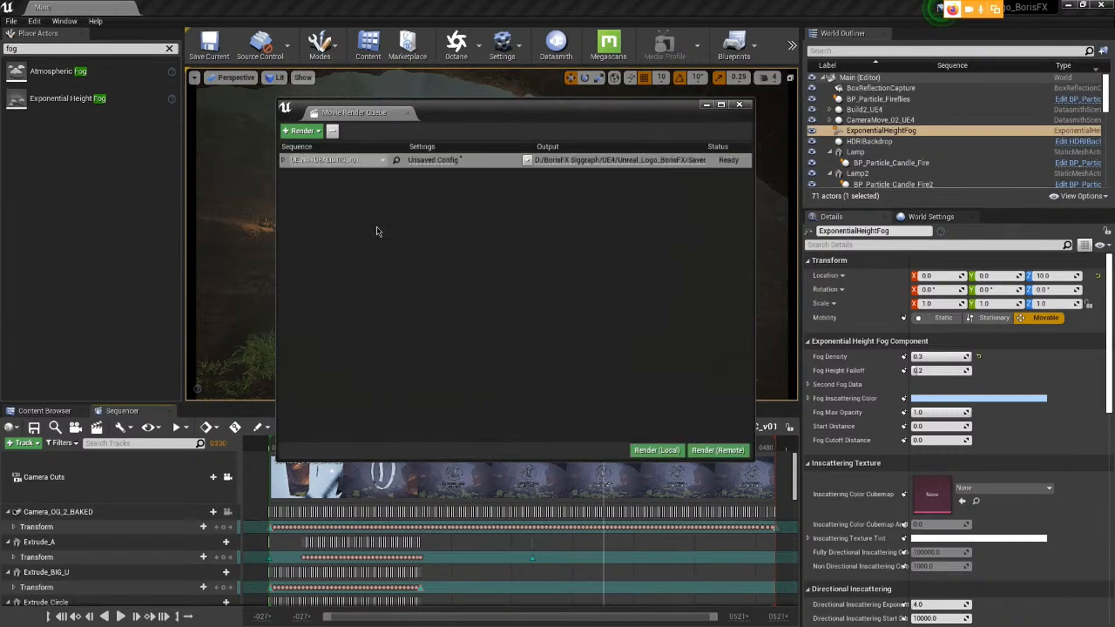
Replace the job's .jpg Sequence output with an .exr Sequence [16bit] output.
{"action": "left_click", "coordinate": [430, 160]}
{"action": "left_click", "coordinate": [401, 194]}
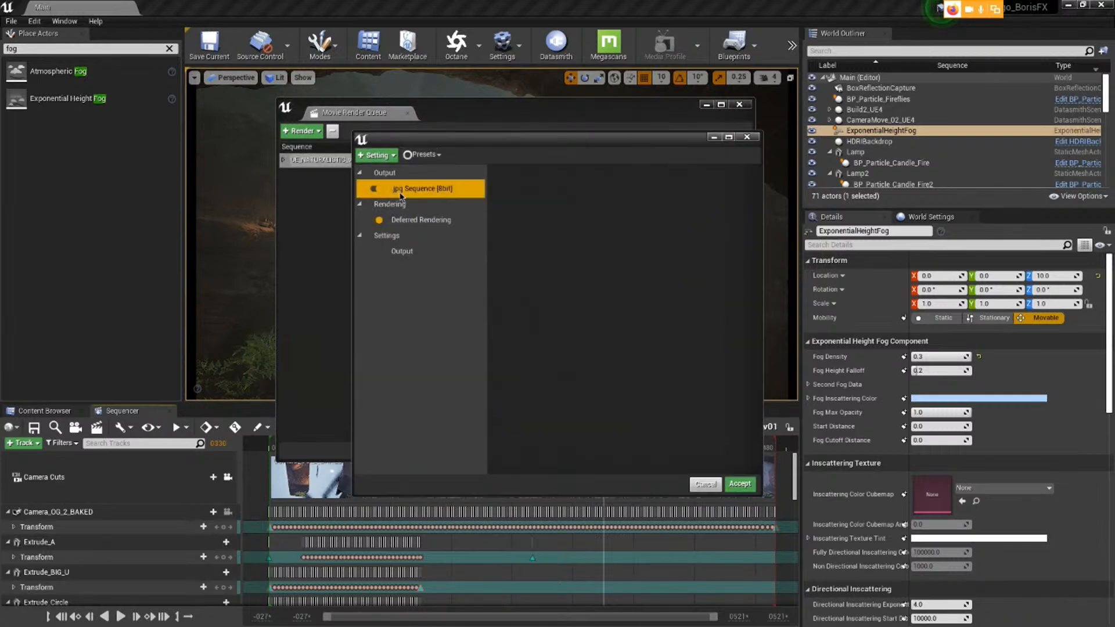
{"action": "key", "text": "Delete"}
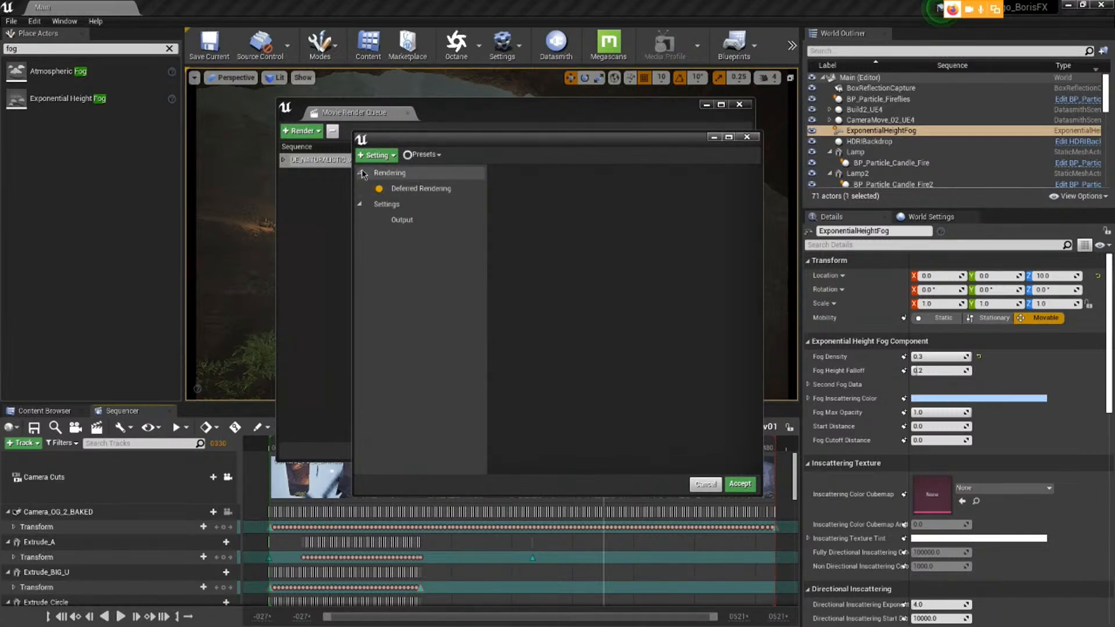
{"action": "left_click", "coordinate": [372, 156]}
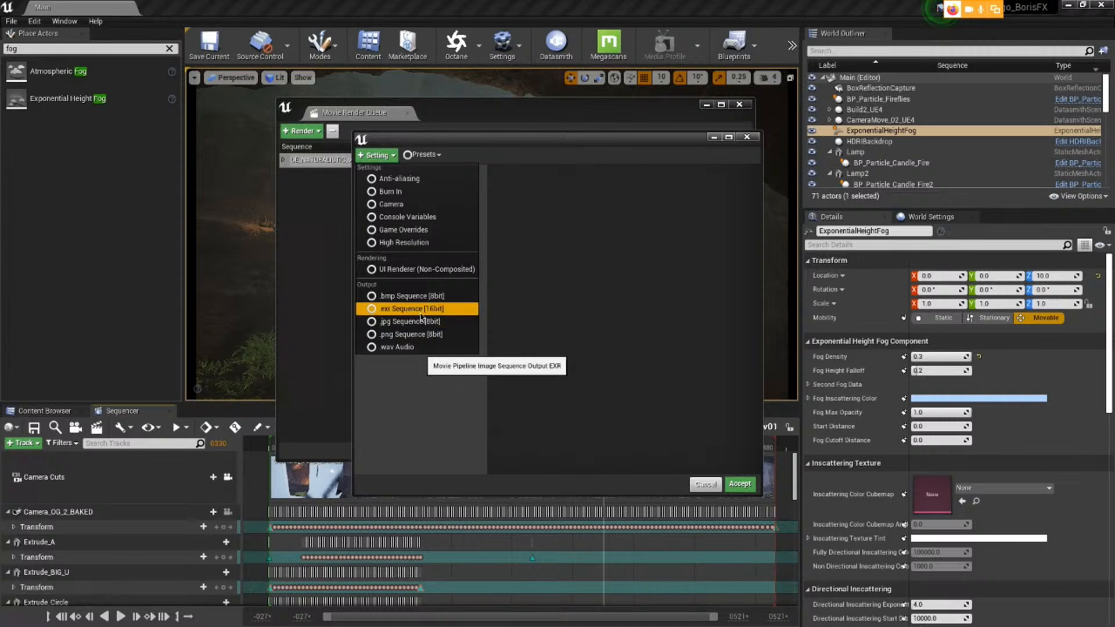
{"action": "left_click", "coordinate": [400, 314]}
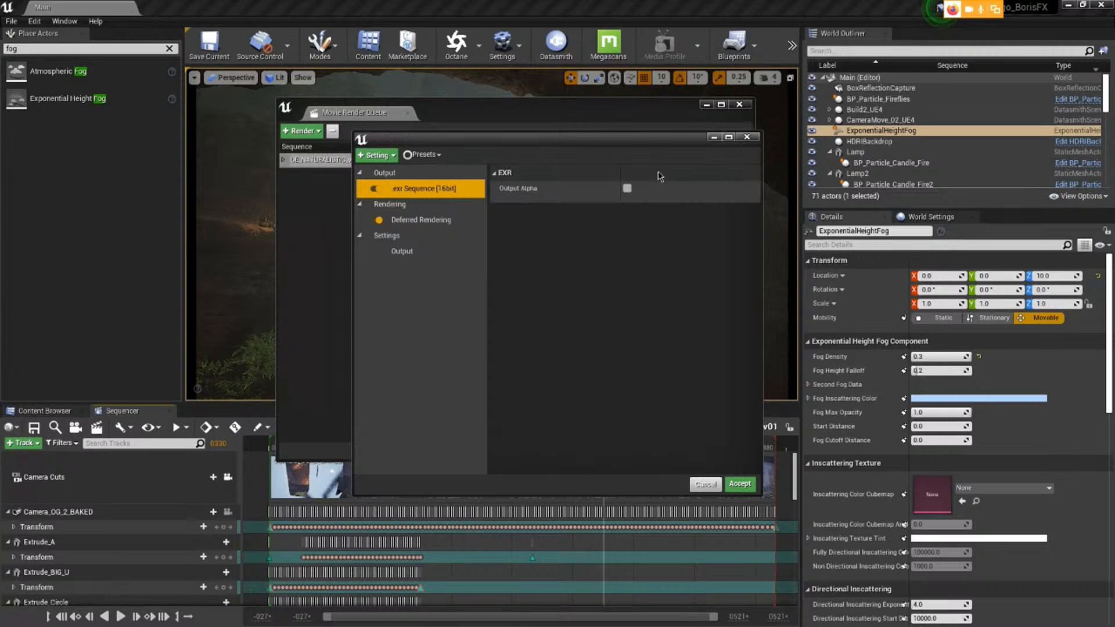
Create a folder named New folder on the Desktop, set it as the job's output directory, and accept the render settings.
{"action": "left_click", "coordinate": [402, 251]}
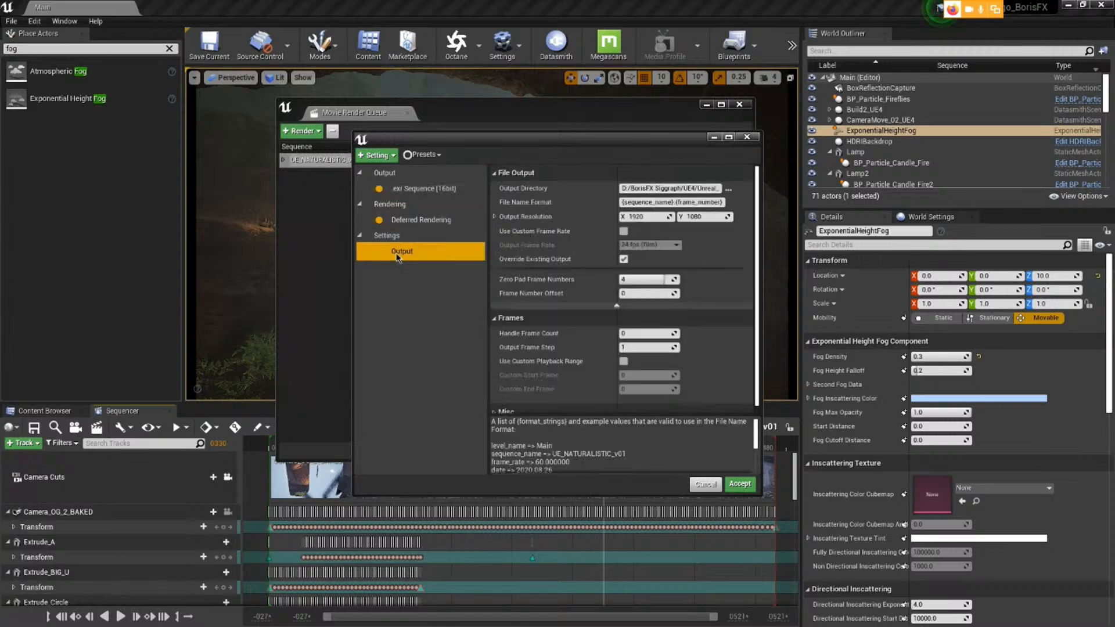
{"action": "left_click", "coordinate": [729, 190]}
{"action": "left_click", "coordinate": [232, 250]}
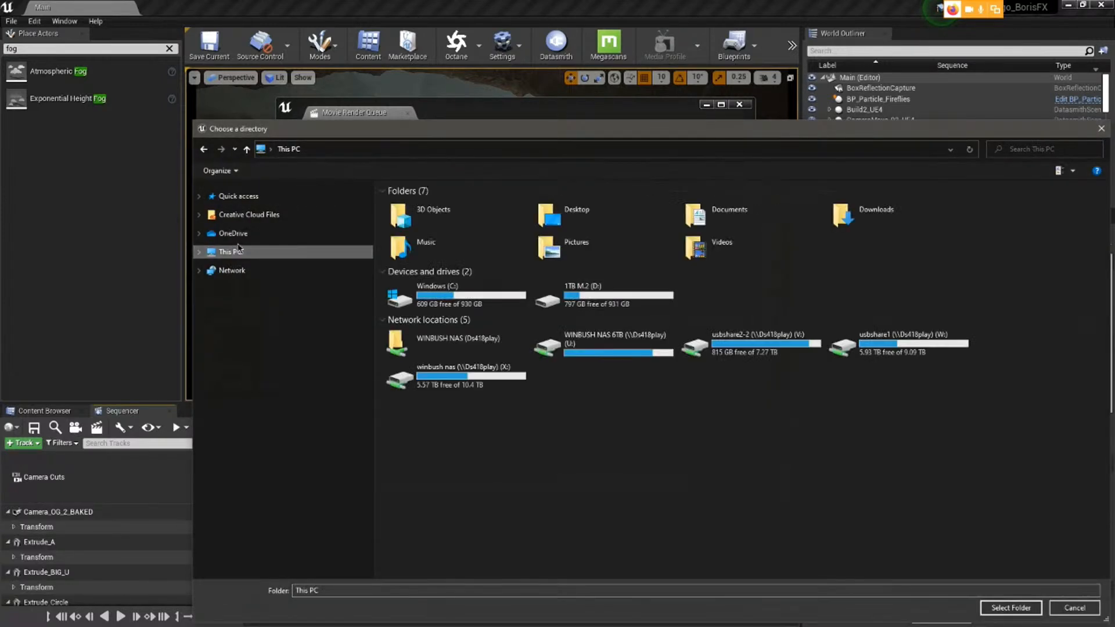
{"action": "left_click", "coordinate": [199, 252]}
{"action": "left_click", "coordinate": [236, 280]}
{"action": "left_click", "coordinate": [272, 171]}
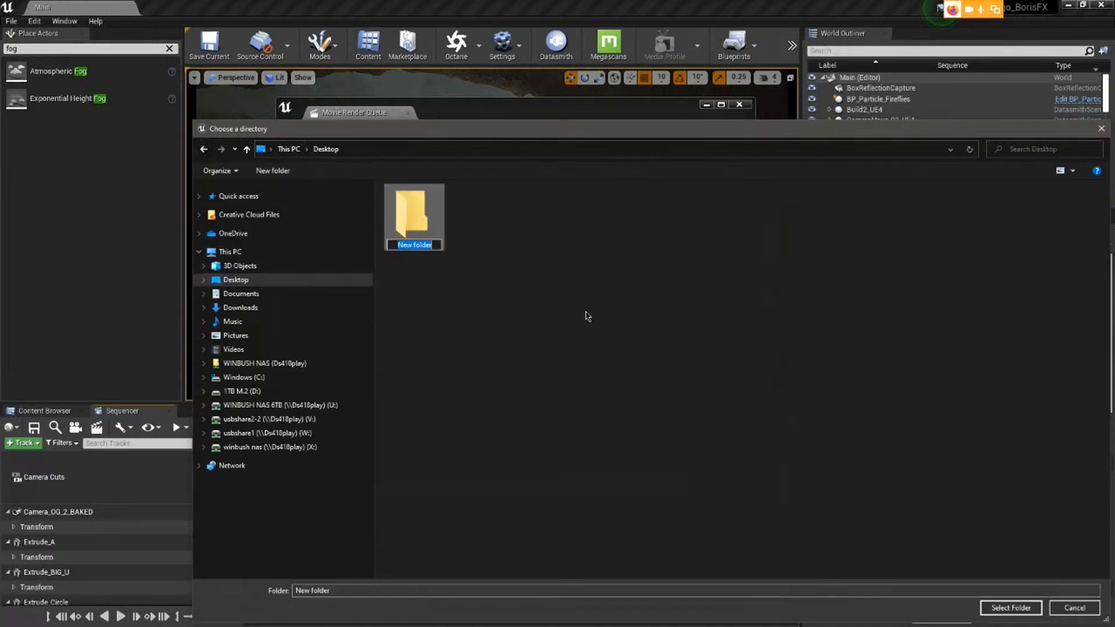
{"action": "left_click", "coordinate": [488, 409]}
{"action": "double_click", "coordinate": [415, 221]}
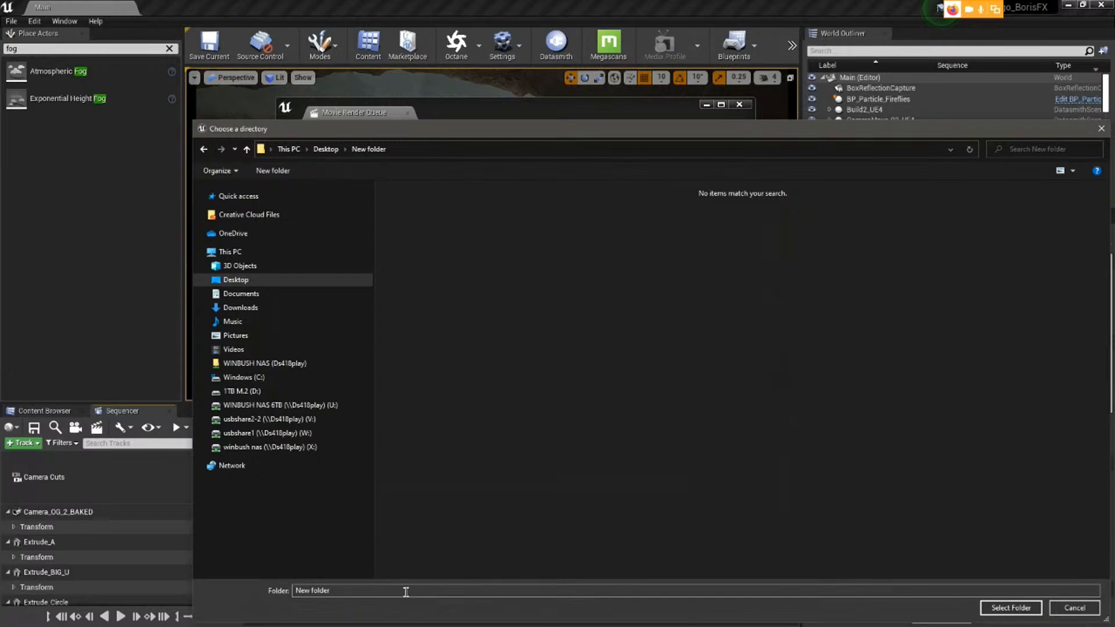
{"action": "left_click", "coordinate": [1011, 608]}
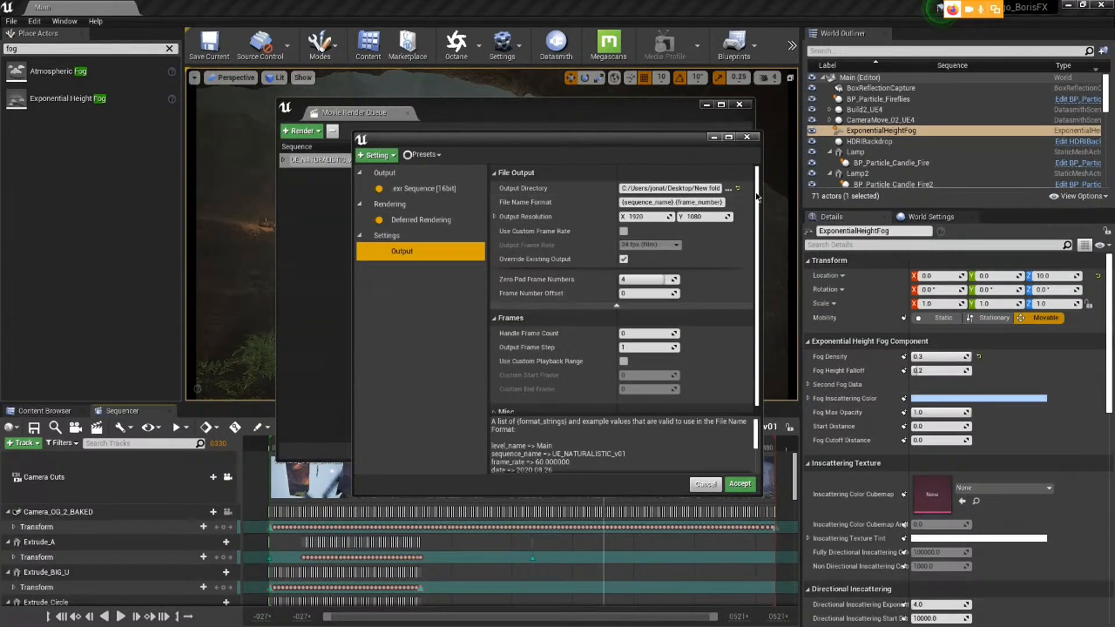
{"action": "left_click_drag", "start_coordinate": [757, 198], "coordinate": [758, 214]}
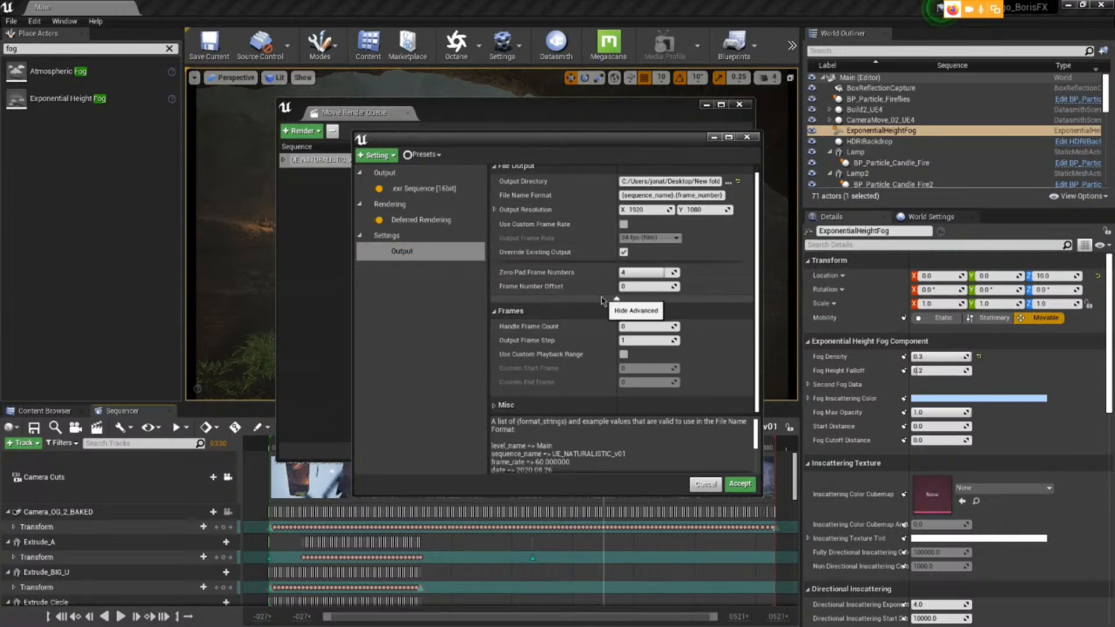
{"action": "left_click", "coordinate": [740, 484]}
Render the queued UE_NATURALISTIC_v01 job locally, keeping the Movie Render Queue window open.
{"action": "left_click_drag", "start_coordinate": [541, 111], "coordinate": [453, 85]}
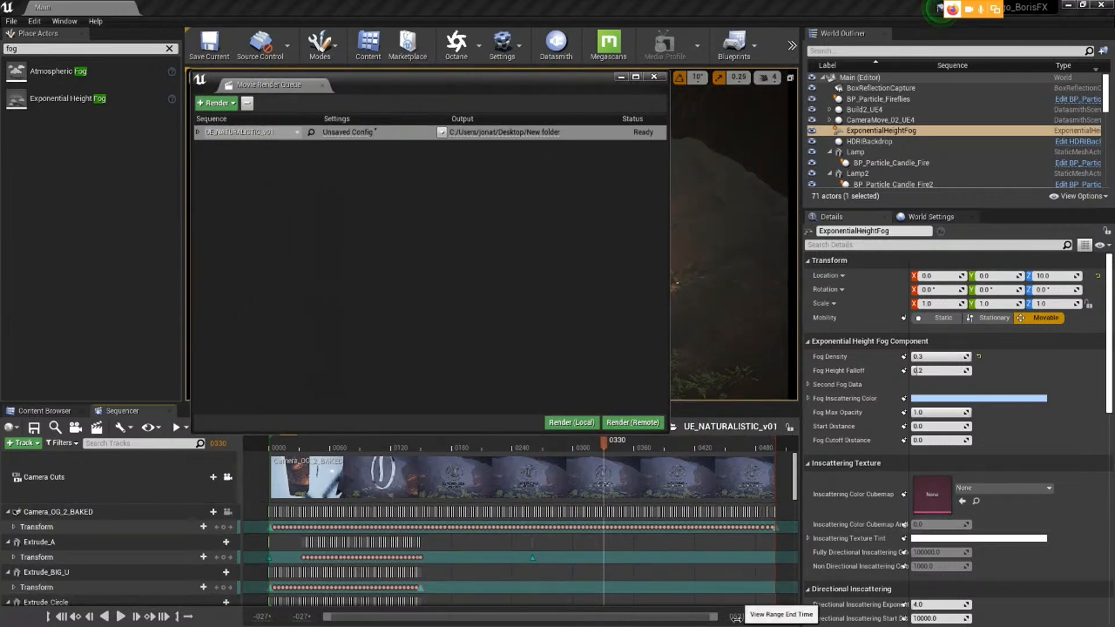
{"action": "left_click", "coordinate": [574, 423]}
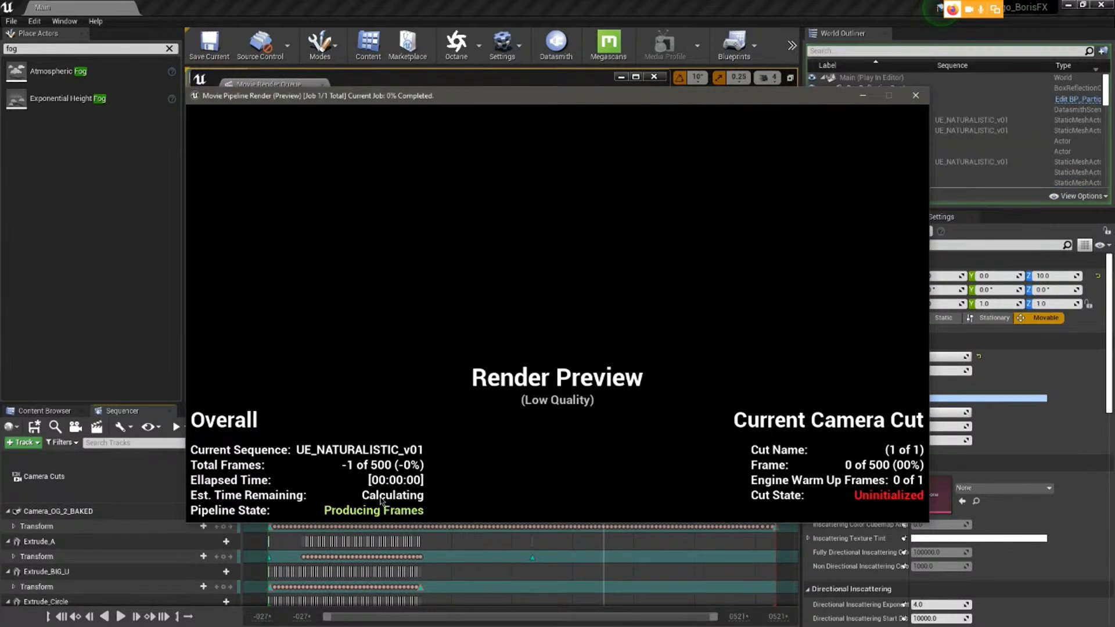
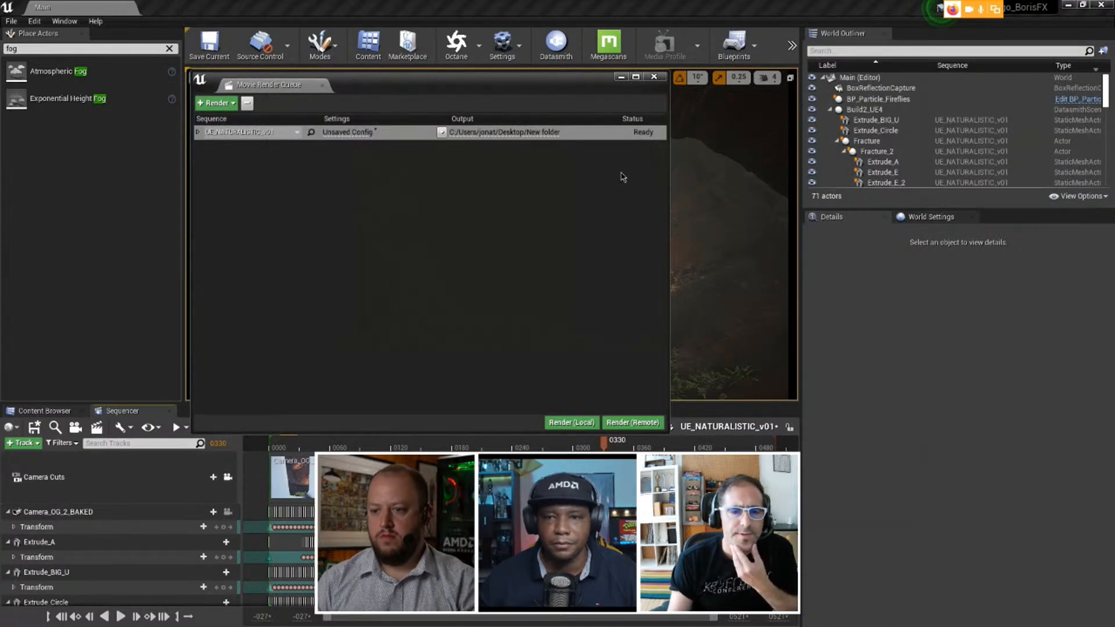
{"action": "left_click_drag", "start_coordinate": [551, 90], "coordinate": [563, 81]}
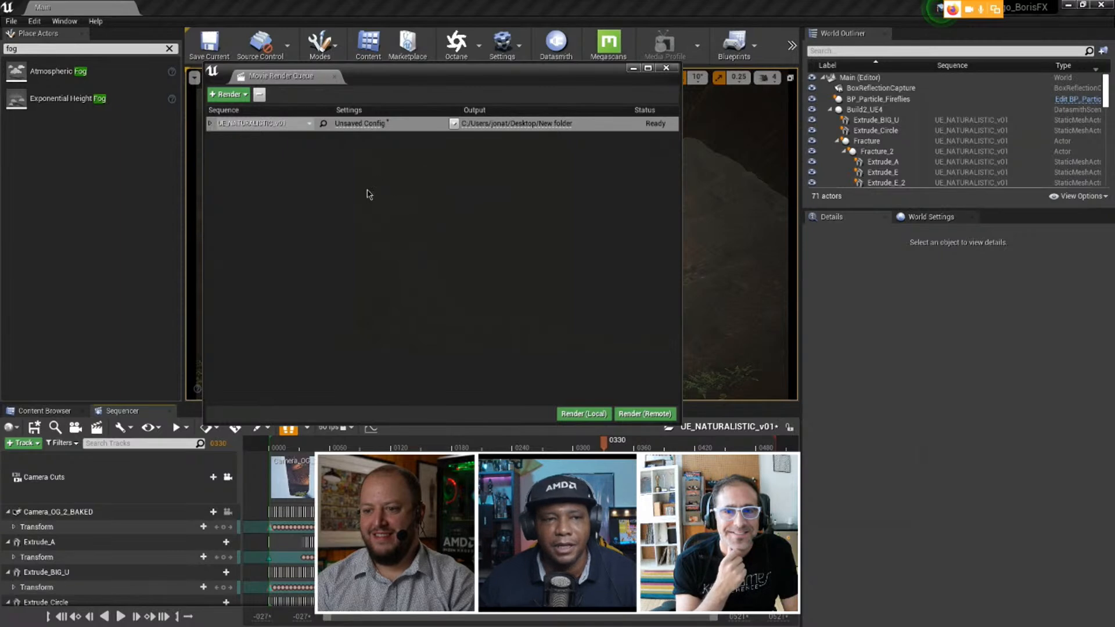
{"action": "left_click_drag", "start_coordinate": [417, 83], "coordinate": [421, 67]}
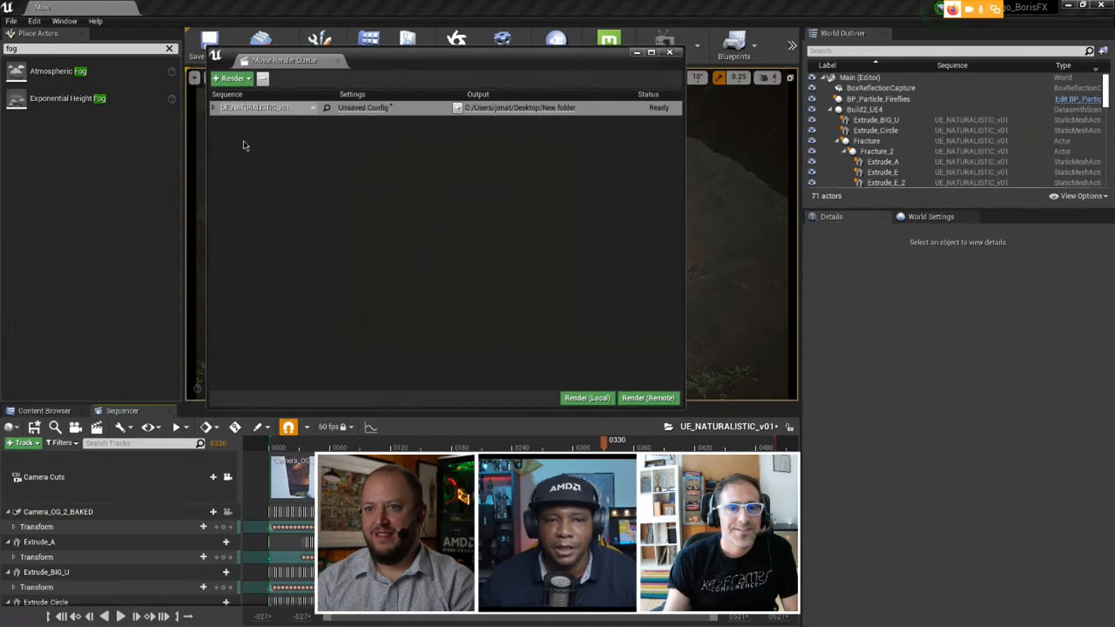
Open the Sequencer's Render Movie Settings, review the image output formats, and choose Custom Render Passes.
{"action": "left_click", "coordinate": [97, 429]}
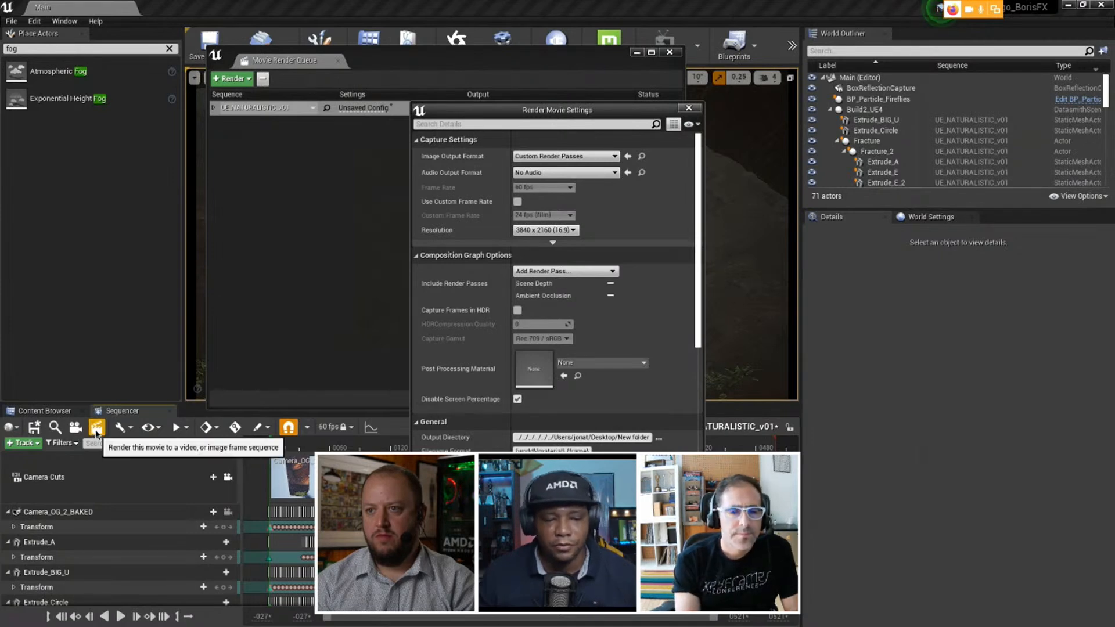
{"action": "left_click_drag", "start_coordinate": [569, 119], "coordinate": [543, 111]}
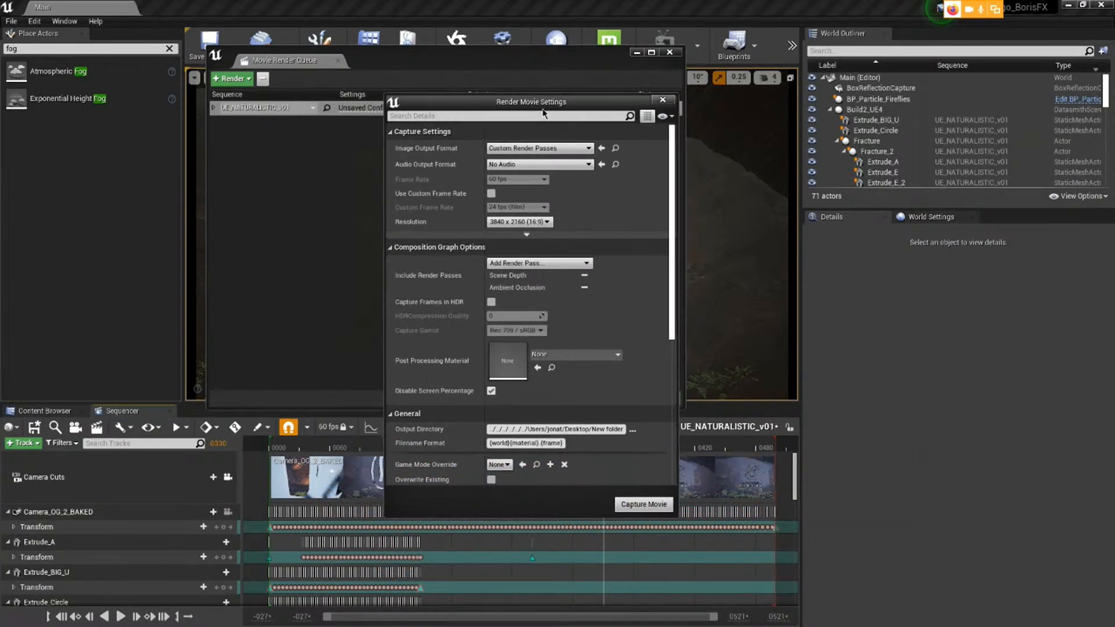
{"action": "left_click", "coordinate": [539, 149]}
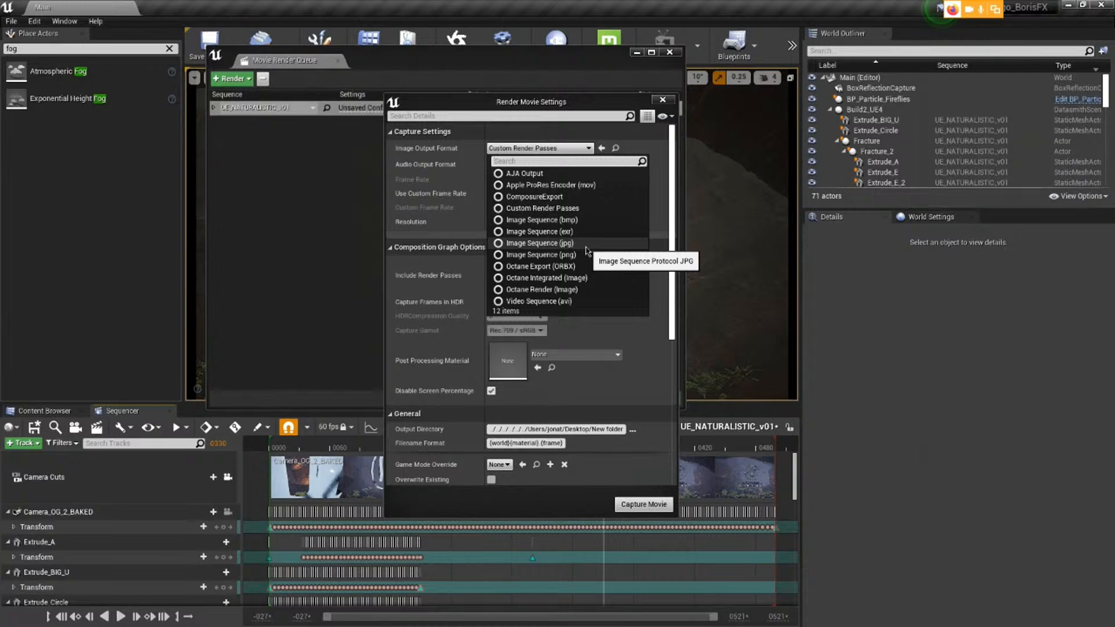
{"action": "left_click", "coordinate": [542, 210]}
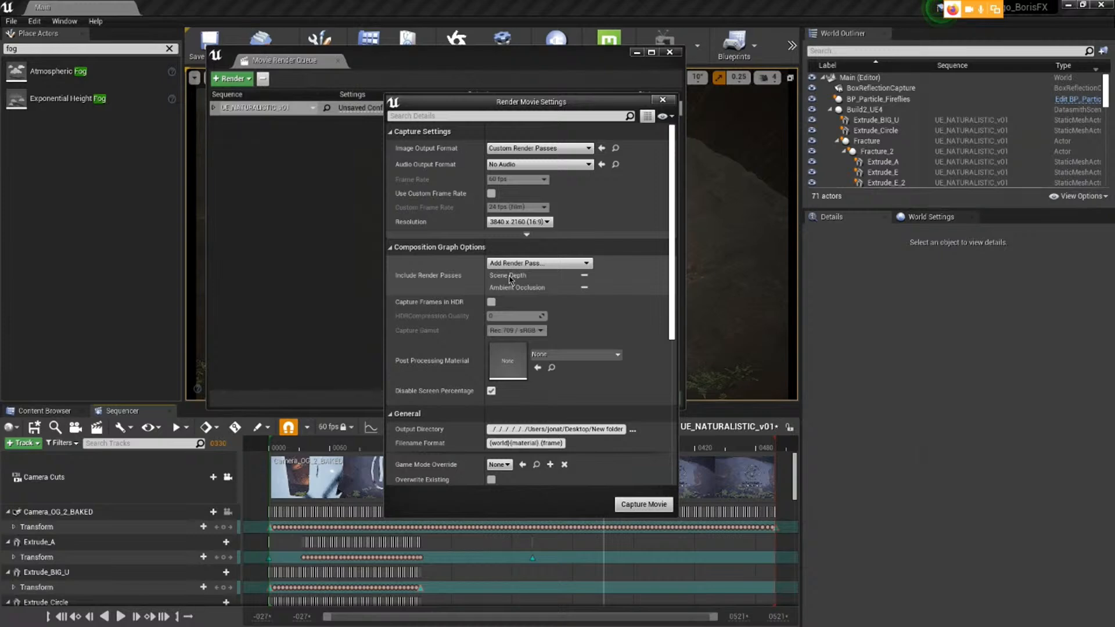
Close the movie render windows and quit the Unreal project without saving the UE_NATURALISTIC_v01 level sequence.
{"action": "left_click", "coordinate": [663, 99]}
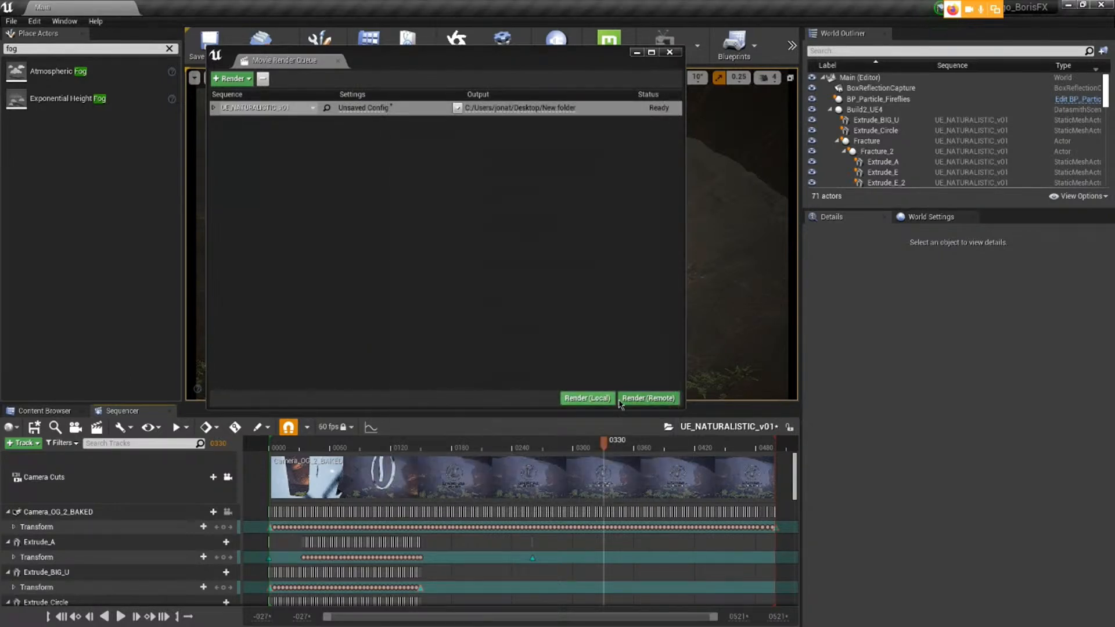
{"action": "left_click", "coordinate": [670, 51]}
{"action": "left_click", "coordinate": [1099, 7]}
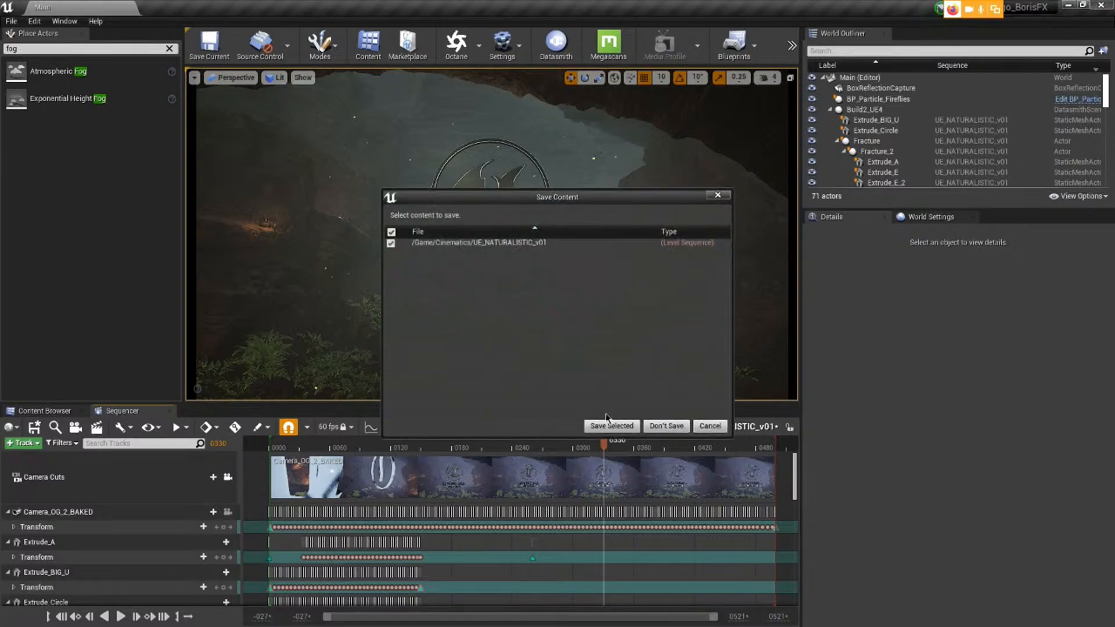
{"action": "left_click", "coordinate": [671, 433]}
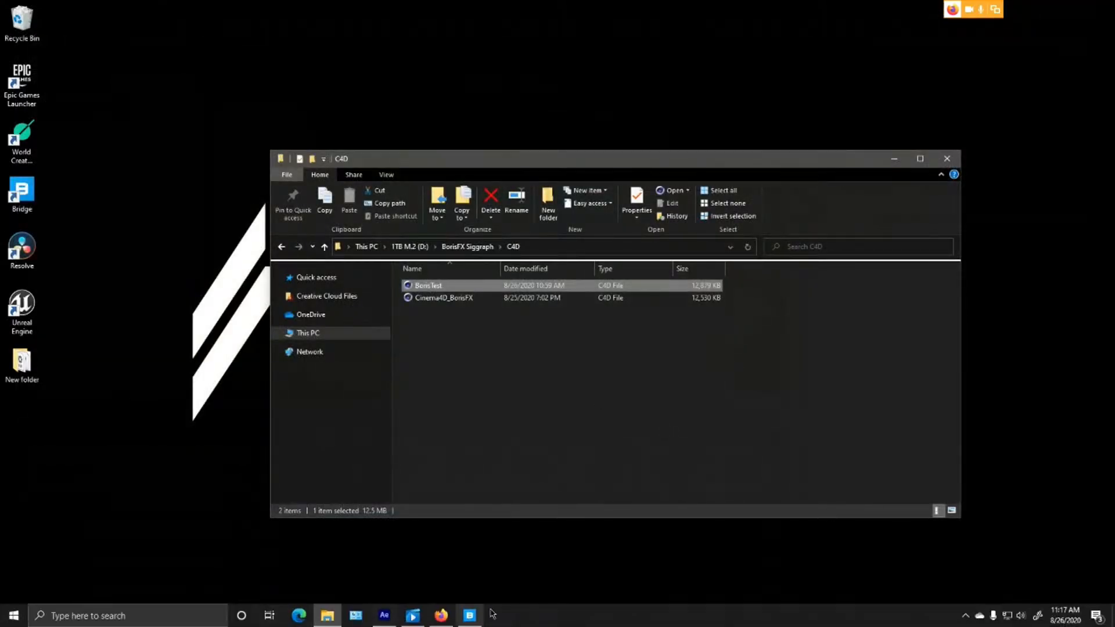
Switch to the After Effects project UE_NATURALISTIC_v01.aep, closing Quixel Bridge and the Epic Games Launcher.
{"action": "left_click", "coordinate": [391, 620]}
{"action": "left_click", "coordinate": [471, 623]}
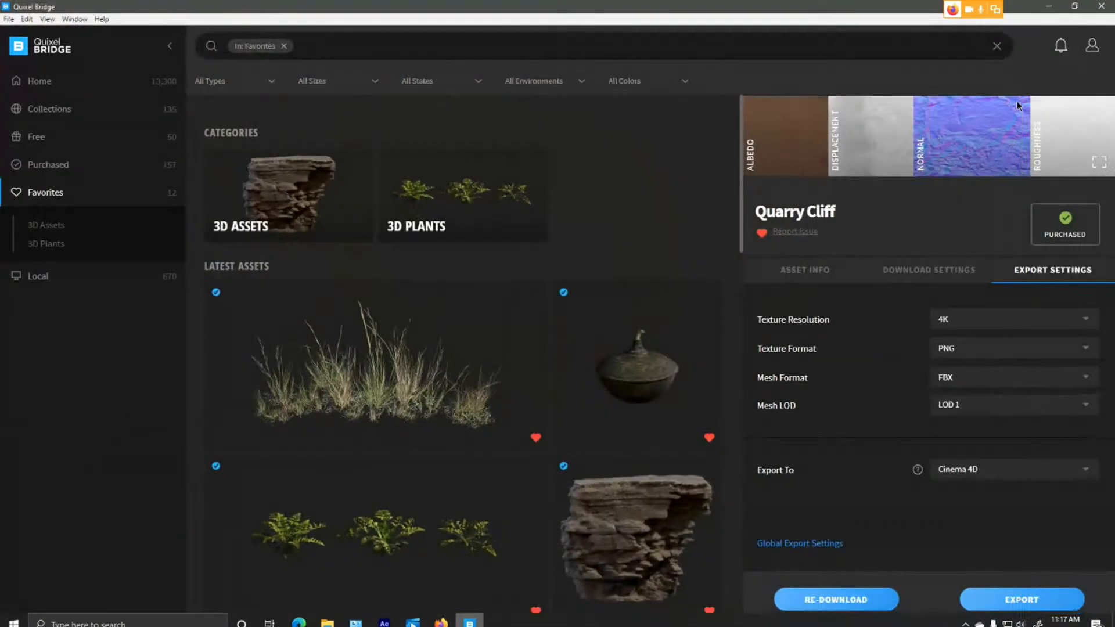
{"action": "left_click", "coordinate": [1103, 6]}
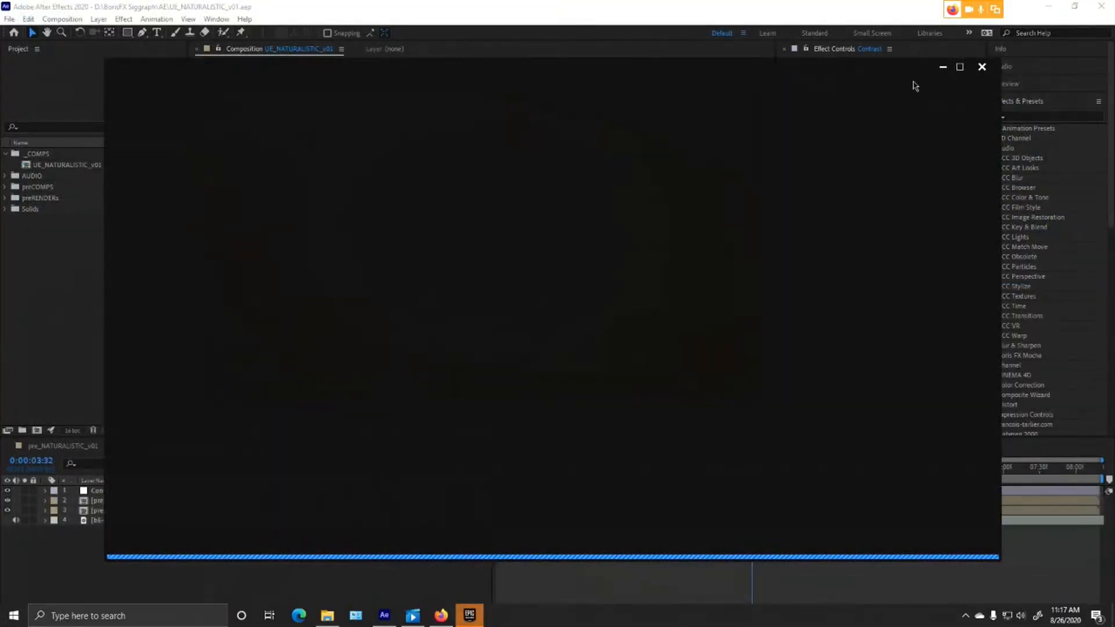
{"action": "left_click", "coordinate": [983, 67]}
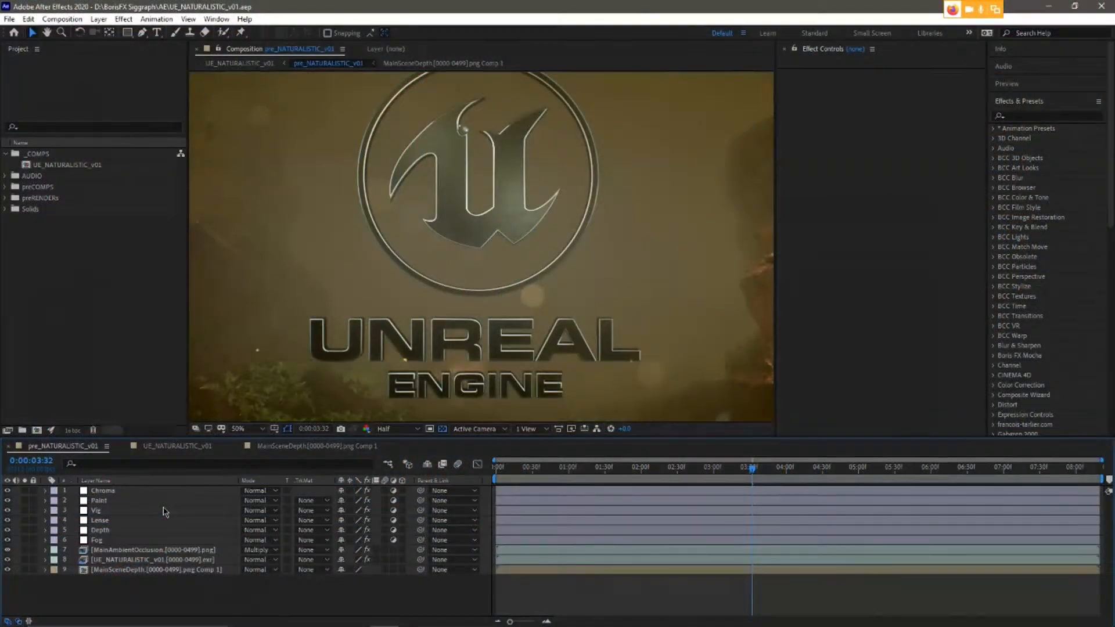
Hide the six adjustment layers from Fog up to Chroma in pre_NATURALISTIC_v01 and give the timeline more height.
{"action": "scroll", "coordinate": [477, 335], "scroll_direction": "down", "scroll_amount": 2}
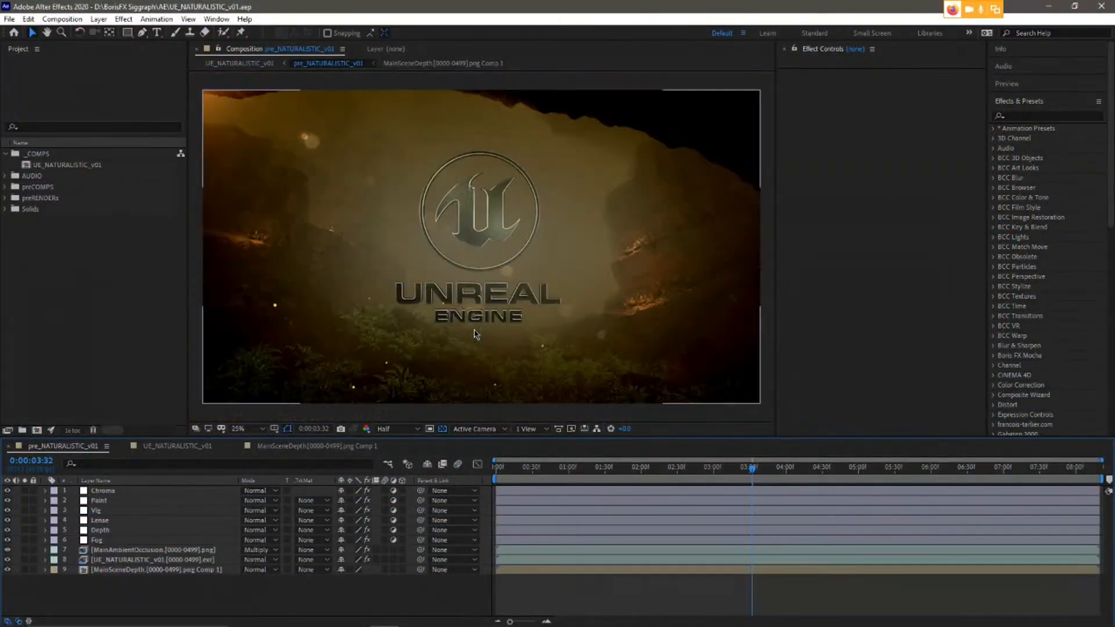
{"action": "left_click_drag", "start_coordinate": [7, 540], "coordinate": [9, 495]}
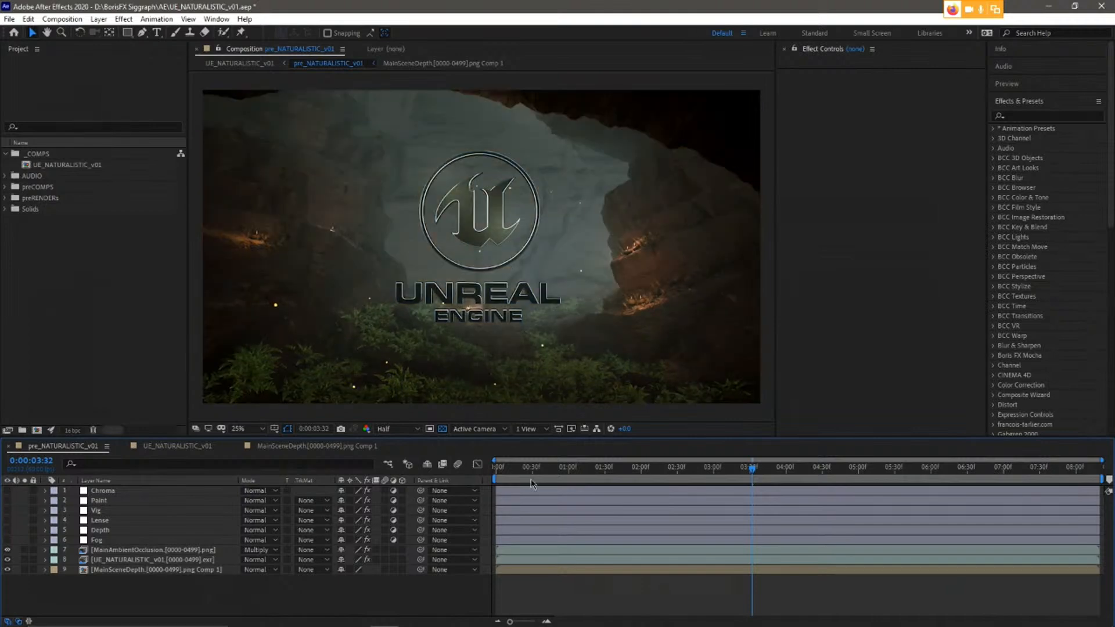
{"action": "left_click_drag", "start_coordinate": [574, 438], "coordinate": [574, 413]}
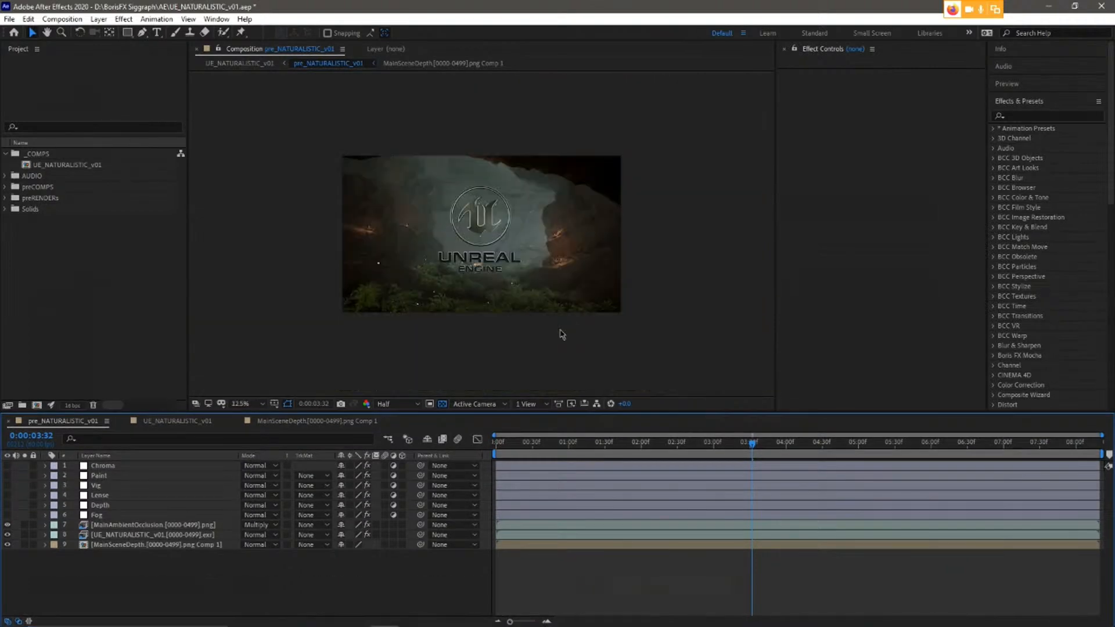
Inspect the Levels on the EXR and MainAmbientOcclusion layers, then solo the occlusion pass and raise its opacity to 100%.
{"action": "left_click", "coordinate": [187, 535]}
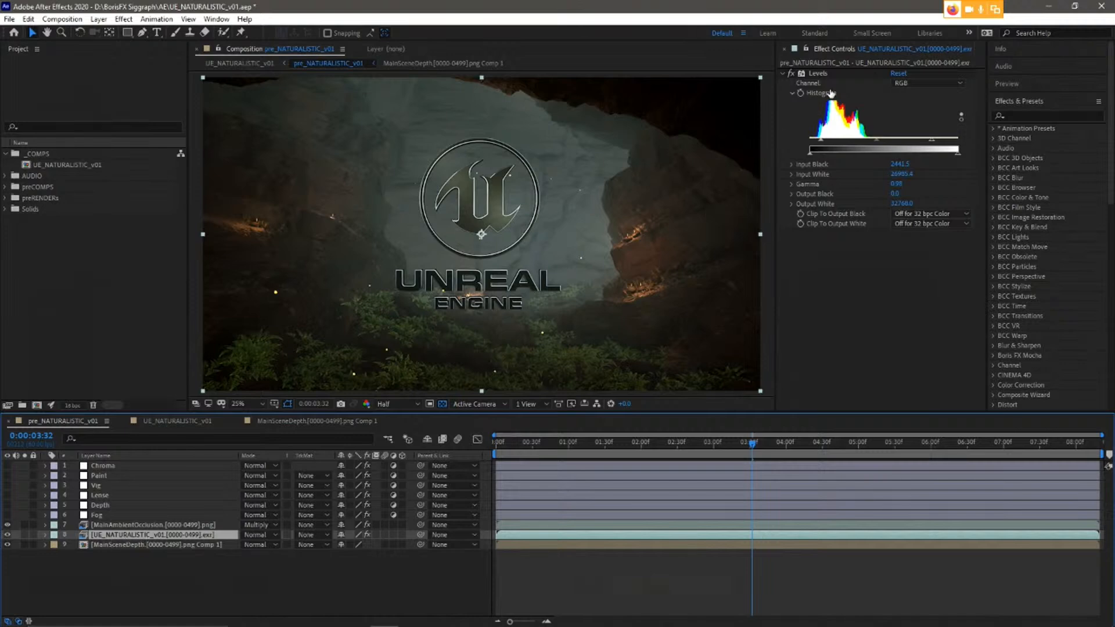
{"action": "left_click", "coordinate": [174, 525]}
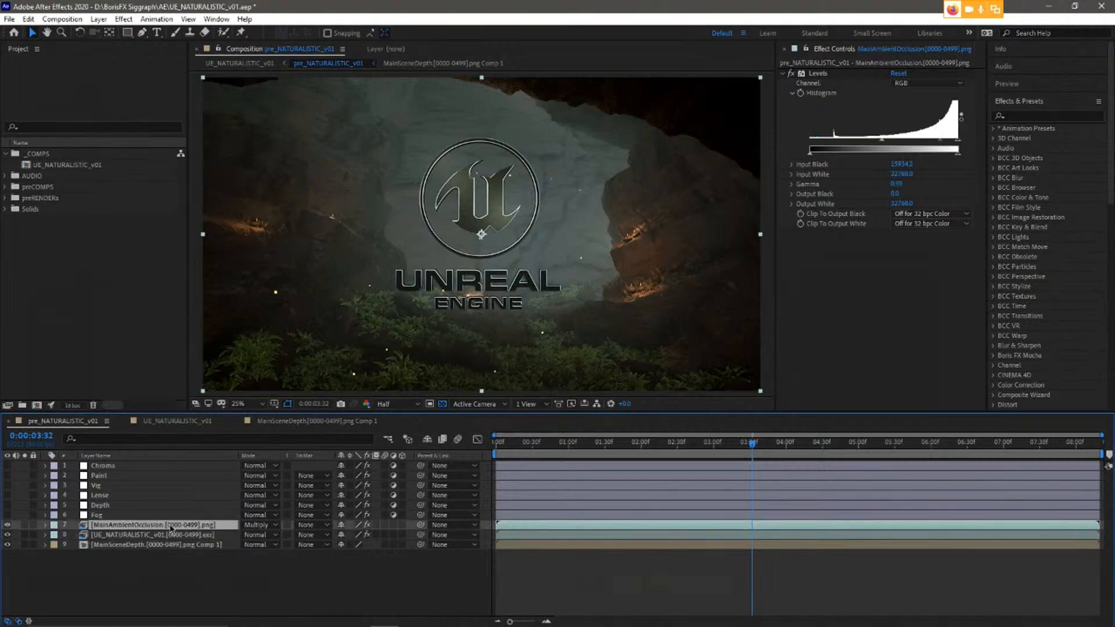
{"action": "left_click", "coordinate": [25, 525]}
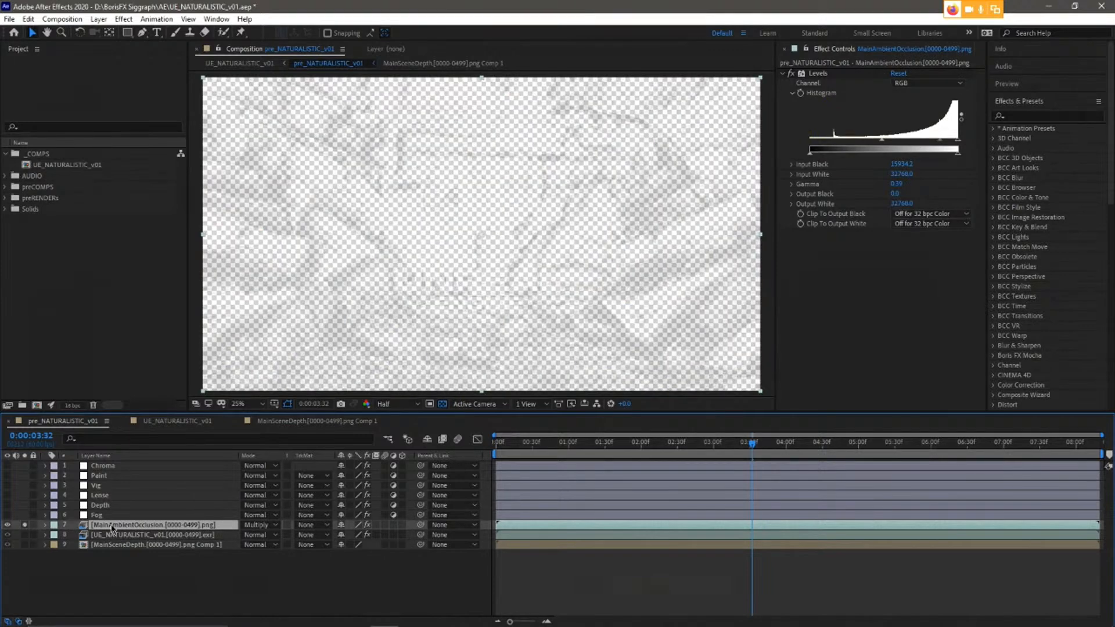
{"action": "key", "text": "t"}
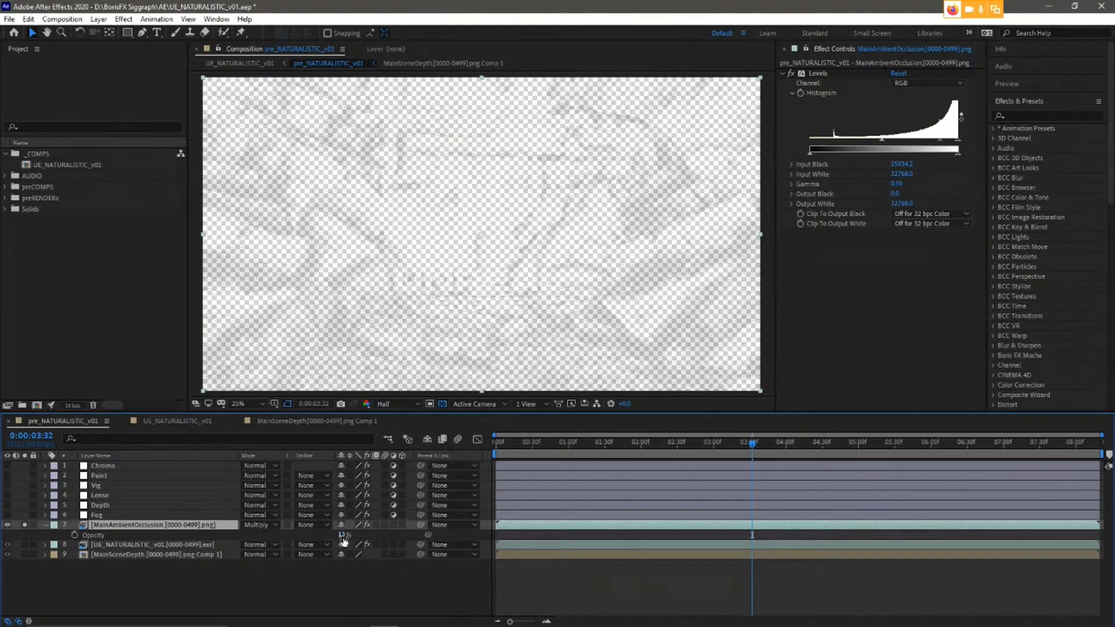
{"action": "left_click_drag", "start_coordinate": [344, 535], "coordinate": [401, 534]}
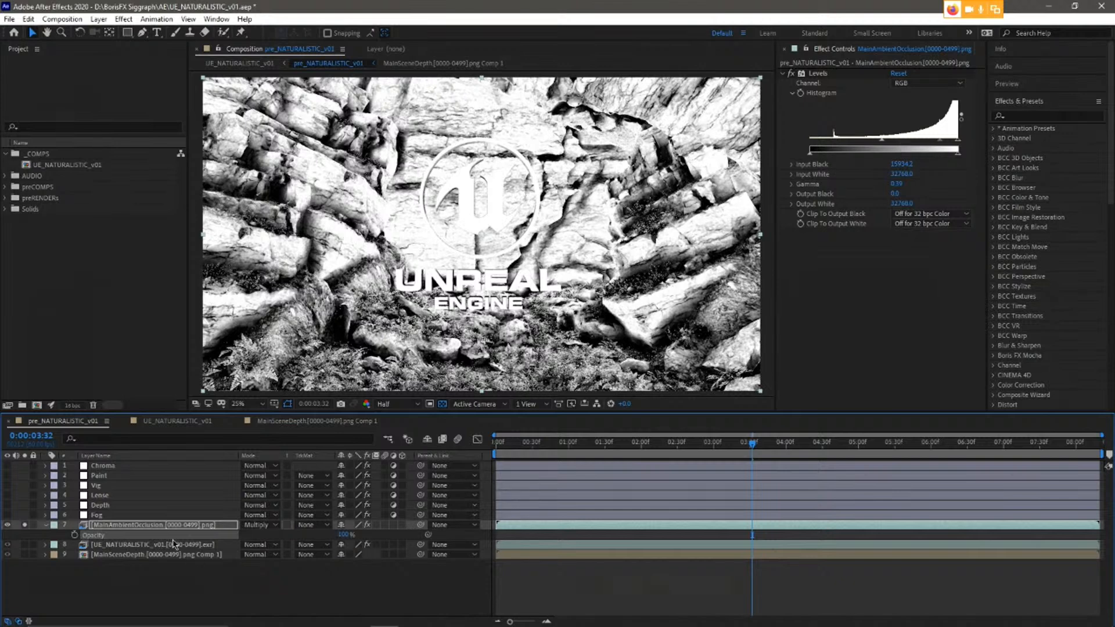
Set the MainAmbientOcclusion layer's opacity to 15% and turn off its solo.
{"action": "left_click", "coordinate": [346, 534]}
{"action": "type", "text": "15"}
{"action": "key", "text": "Return"}
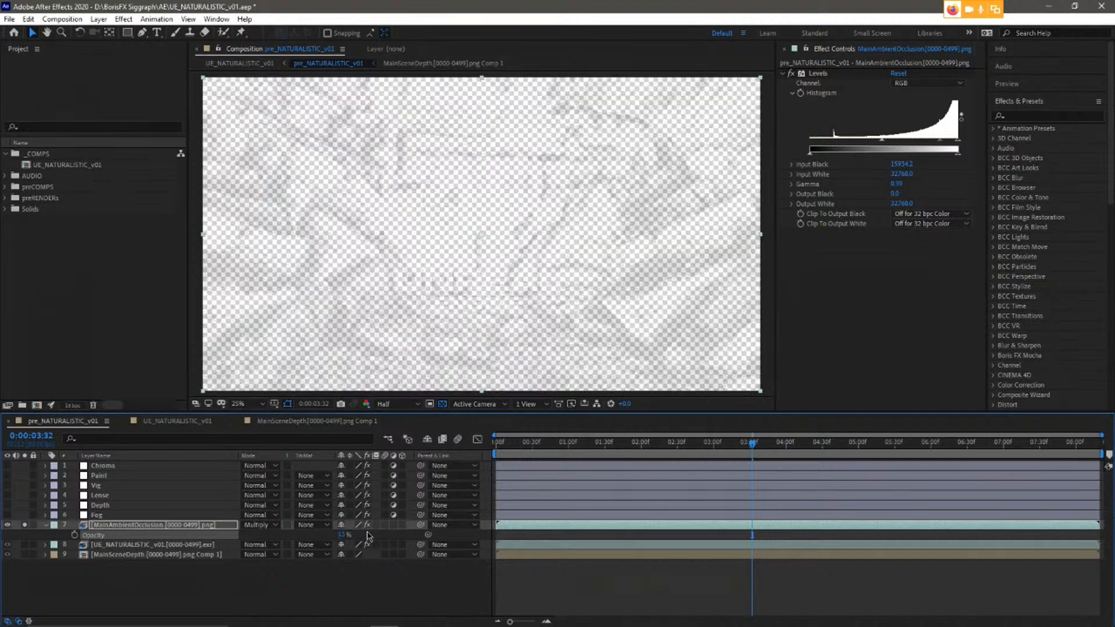
{"action": "left_click", "coordinate": [25, 525]}
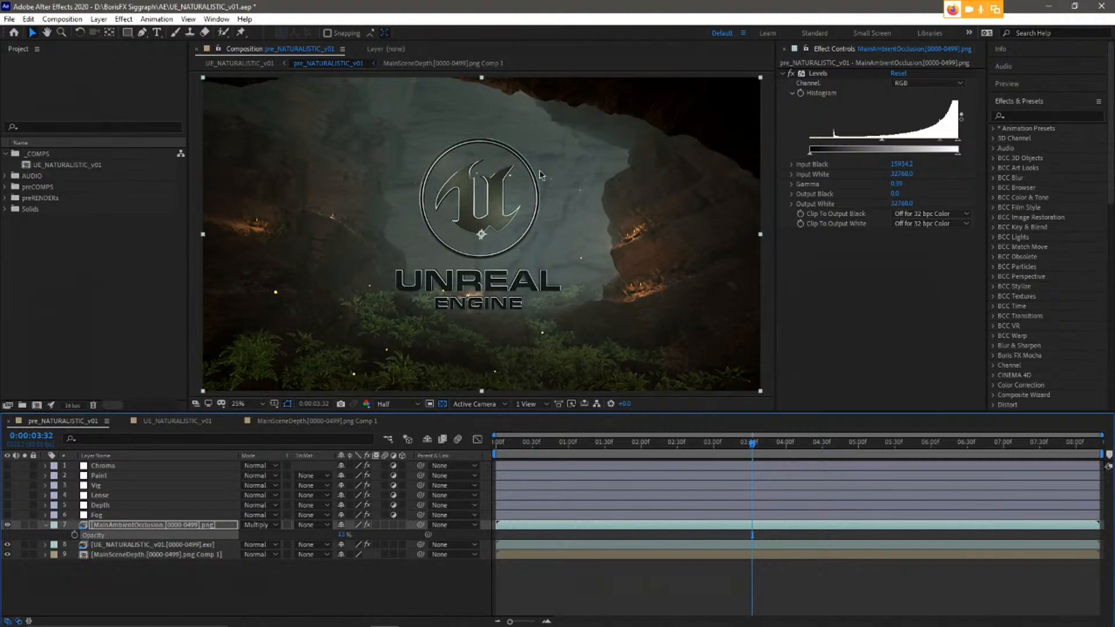
Solo the MainSceneDepth layer, open its precomp, and compare the depth pass with its Levels effect off and on.
{"action": "left_click", "coordinate": [132, 560]}
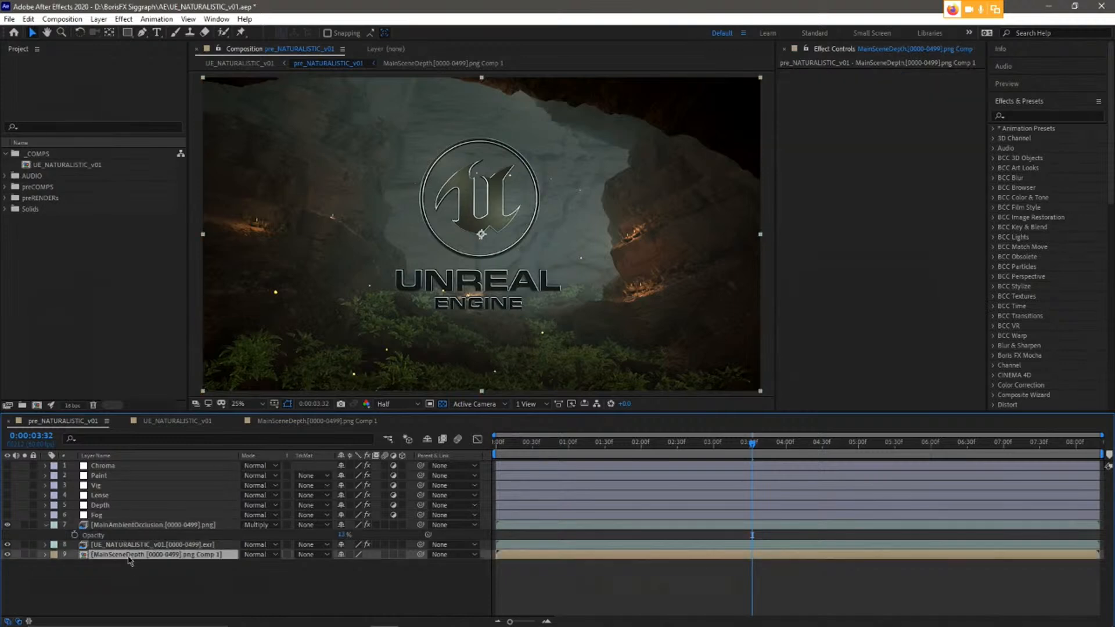
{"action": "left_click", "coordinate": [26, 556]}
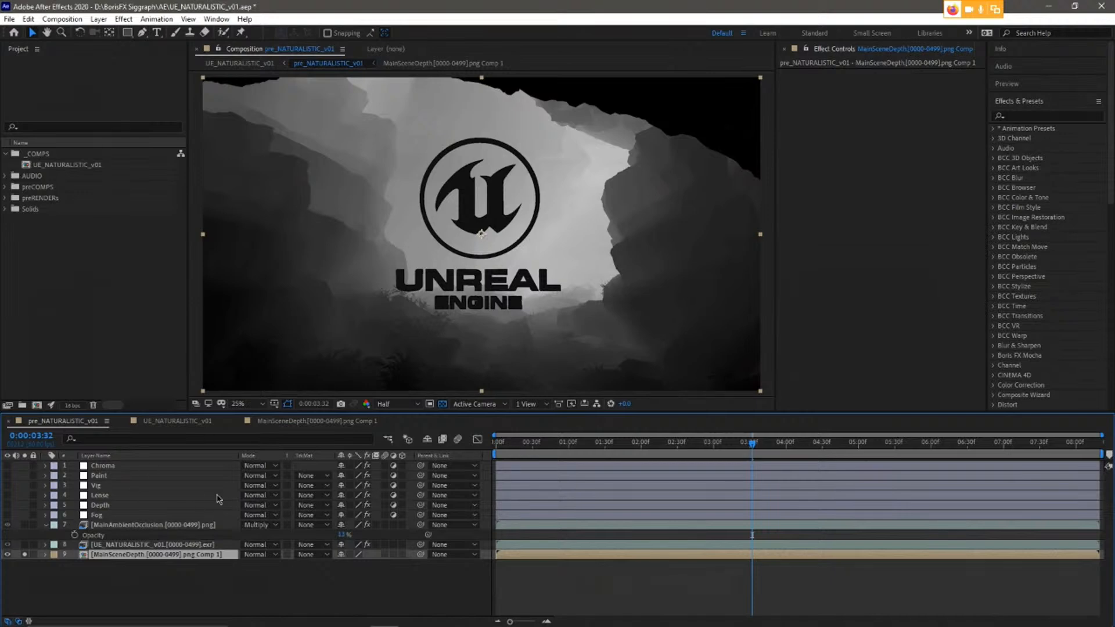
{"action": "double_click", "coordinate": [133, 554]}
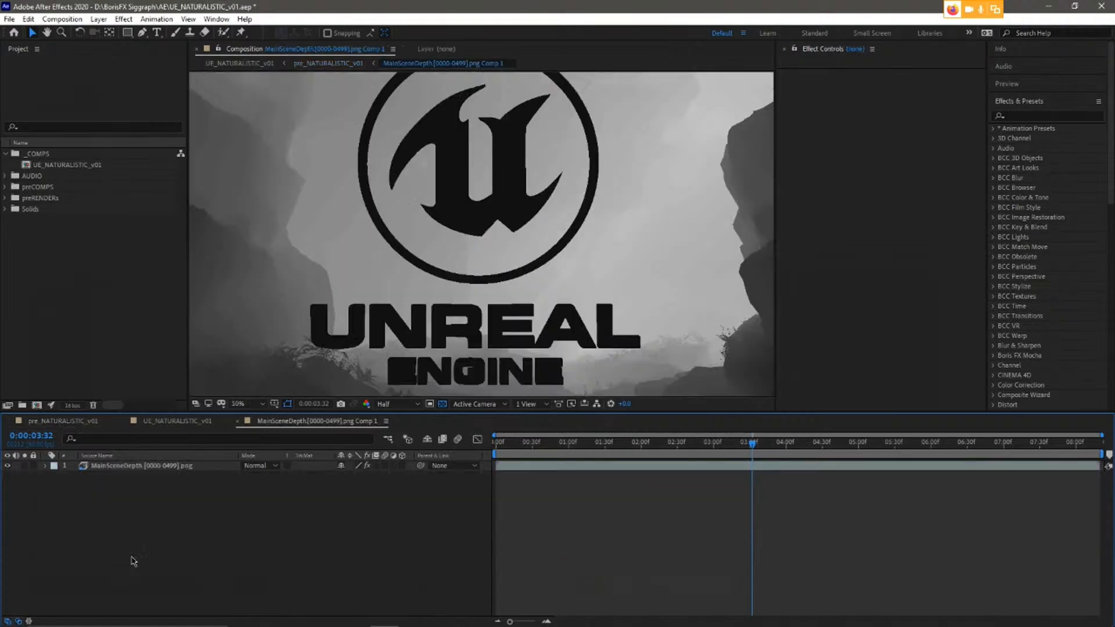
{"action": "left_click", "coordinate": [135, 468]}
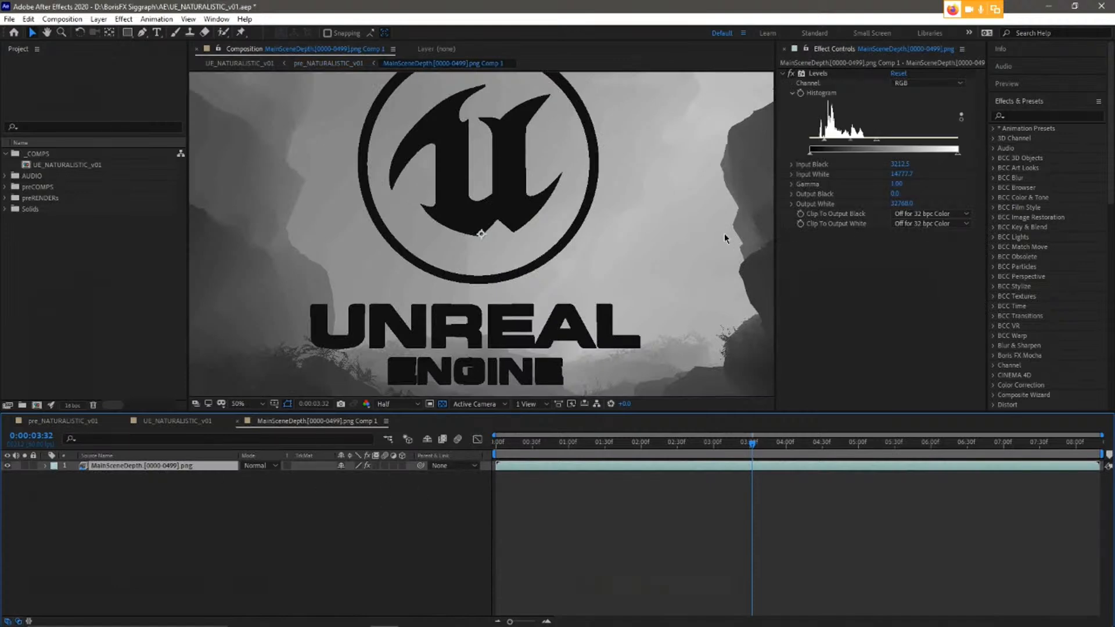
{"action": "key", "text": "comma"}
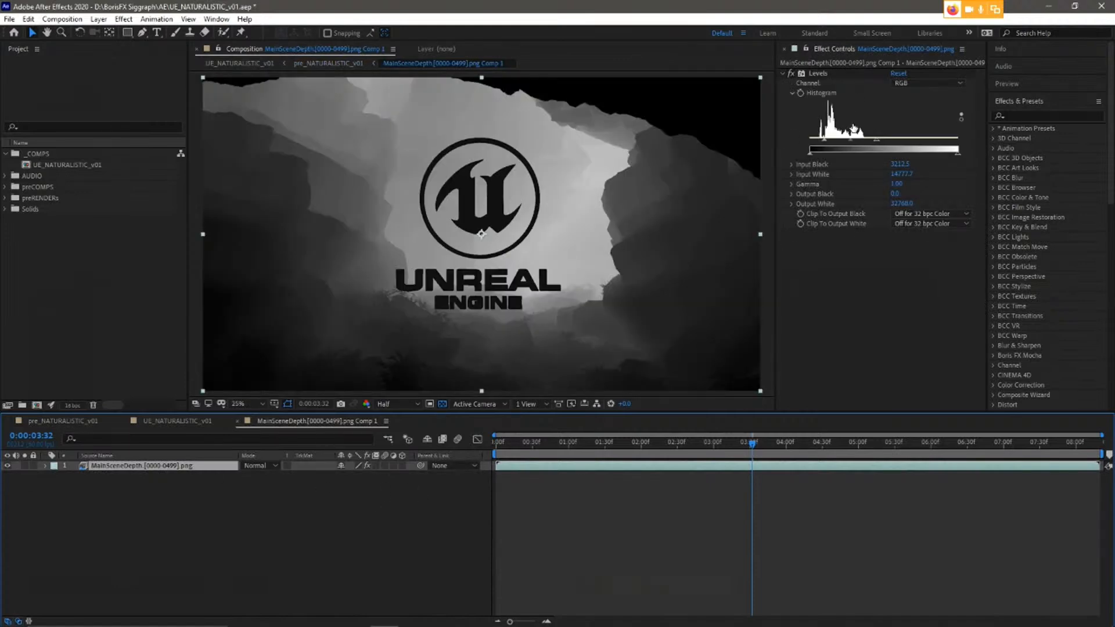
{"action": "left_click", "coordinate": [791, 73]}
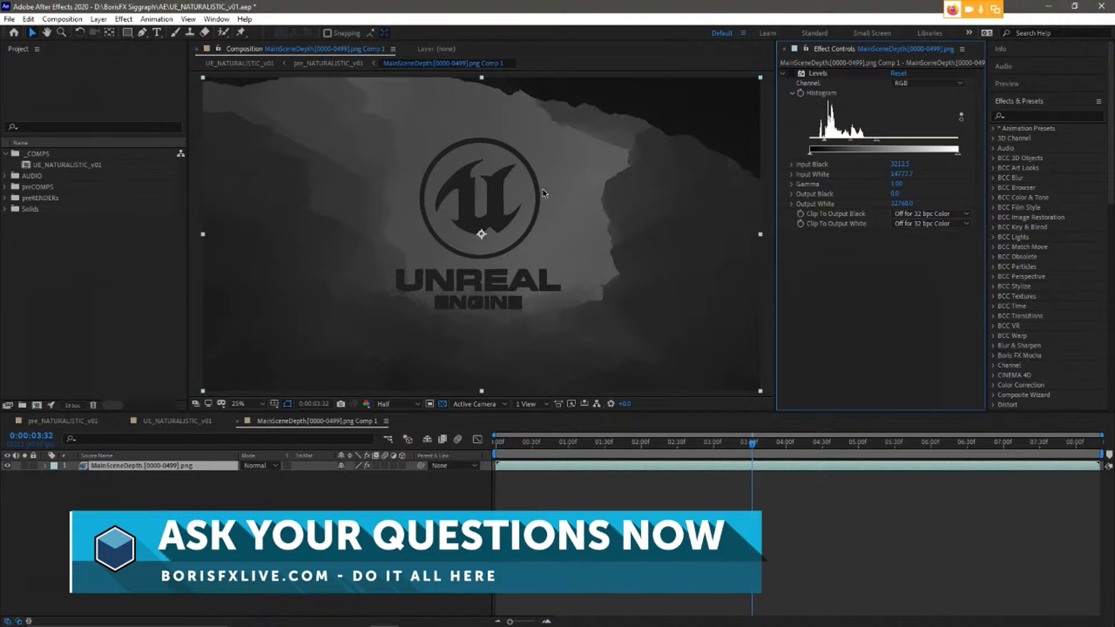
{"action": "left_click", "coordinate": [791, 73]}
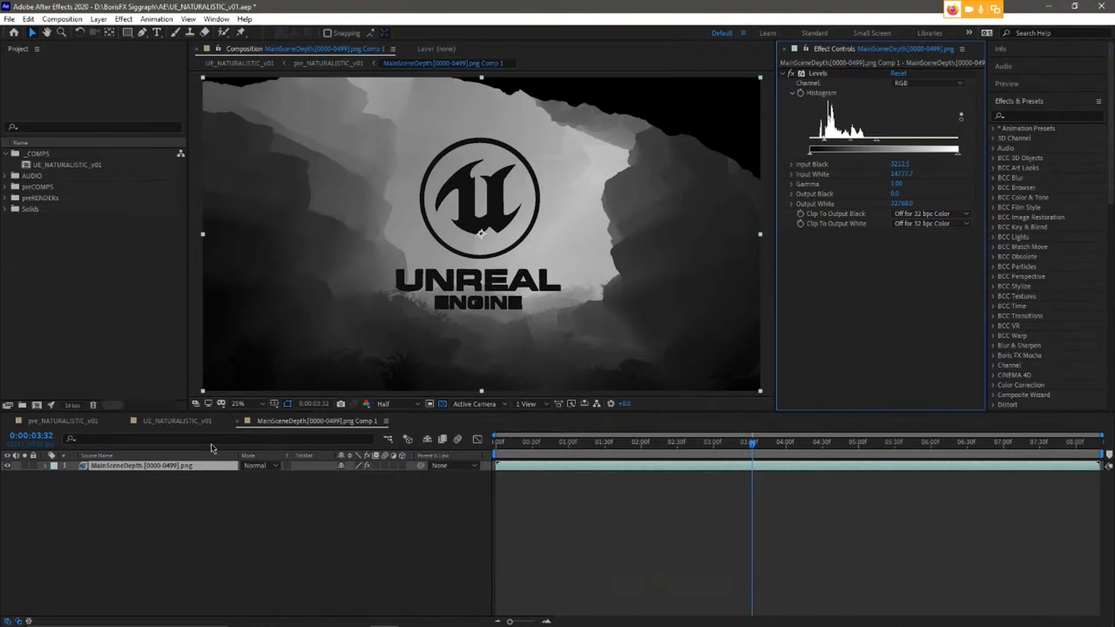
Return to the pre_NATURALISTIC_v01 comp, turn off the MainSceneDepth solo, and collapse the ambient occlusion layer's properties.
{"action": "left_click", "coordinate": [187, 429]}
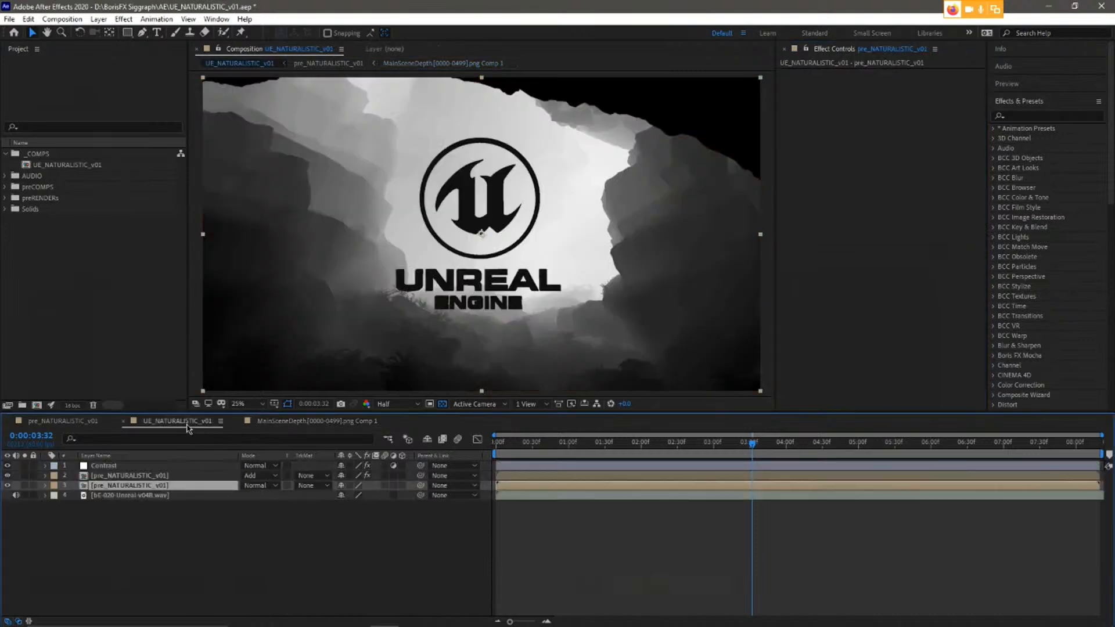
{"action": "left_click", "coordinate": [90, 430]}
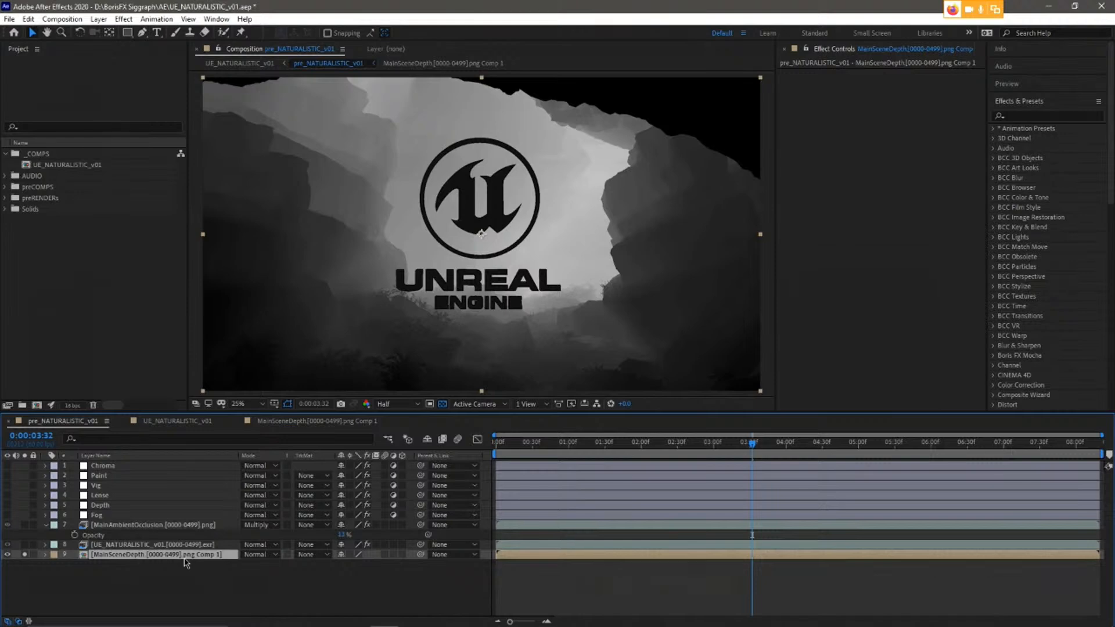
{"action": "left_click", "coordinate": [24, 555]}
{"action": "left_click", "coordinate": [46, 525]}
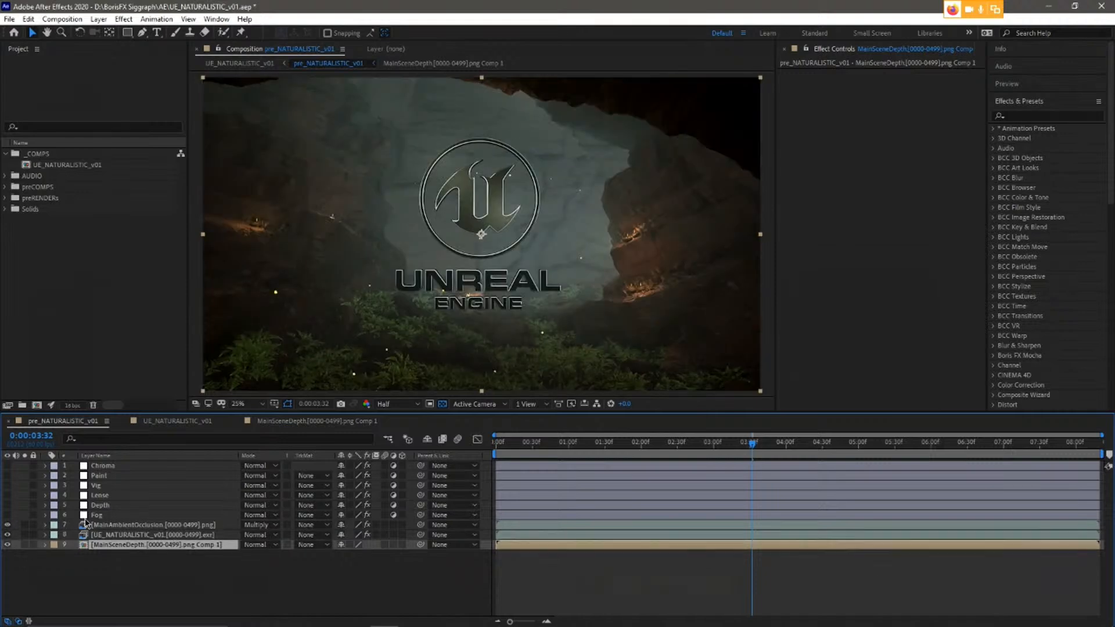
Examine the Sapphire effects on the Fog, Lense, Vig, Paint and Chroma layers, including the Paint layer's opacity.
{"action": "left_click", "coordinate": [97, 515]}
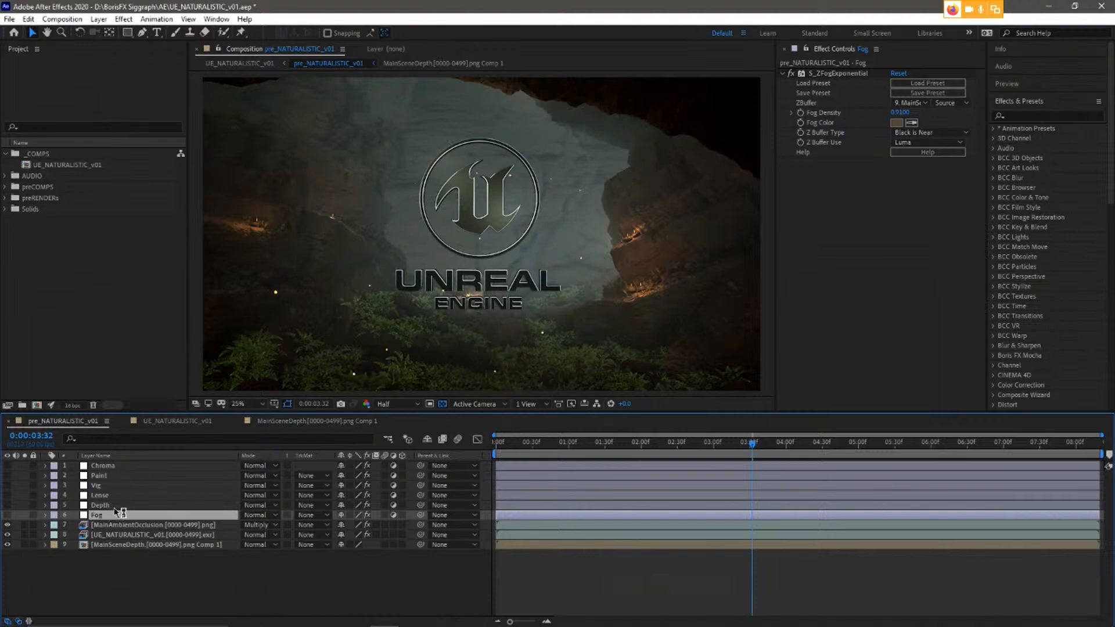
{"action": "left_click", "coordinate": [110, 496]}
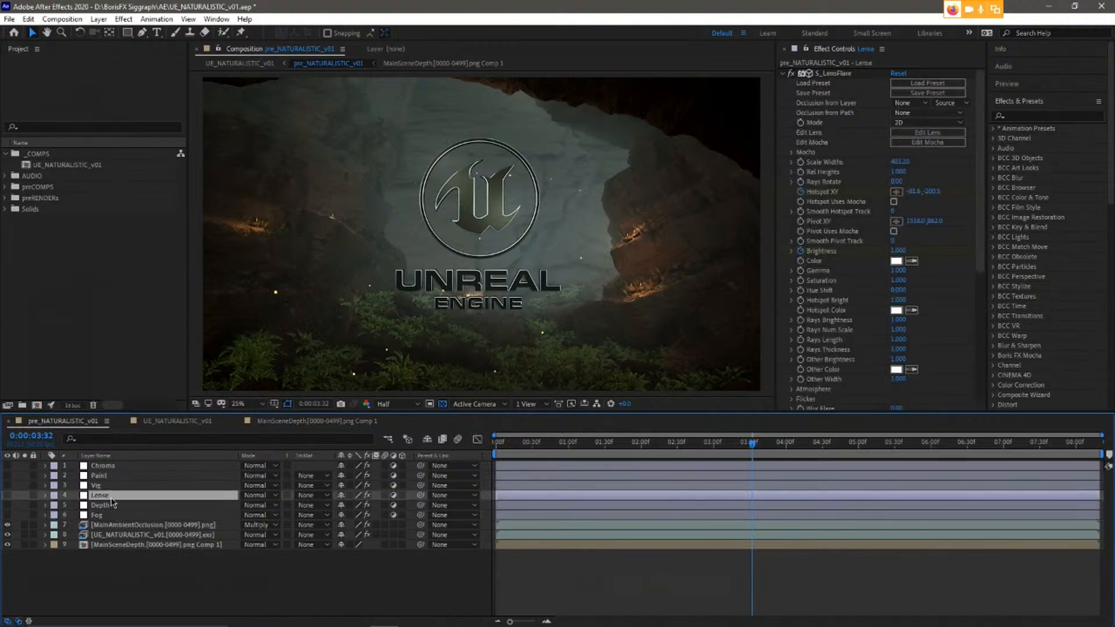
{"action": "left_click", "coordinate": [119, 487]}
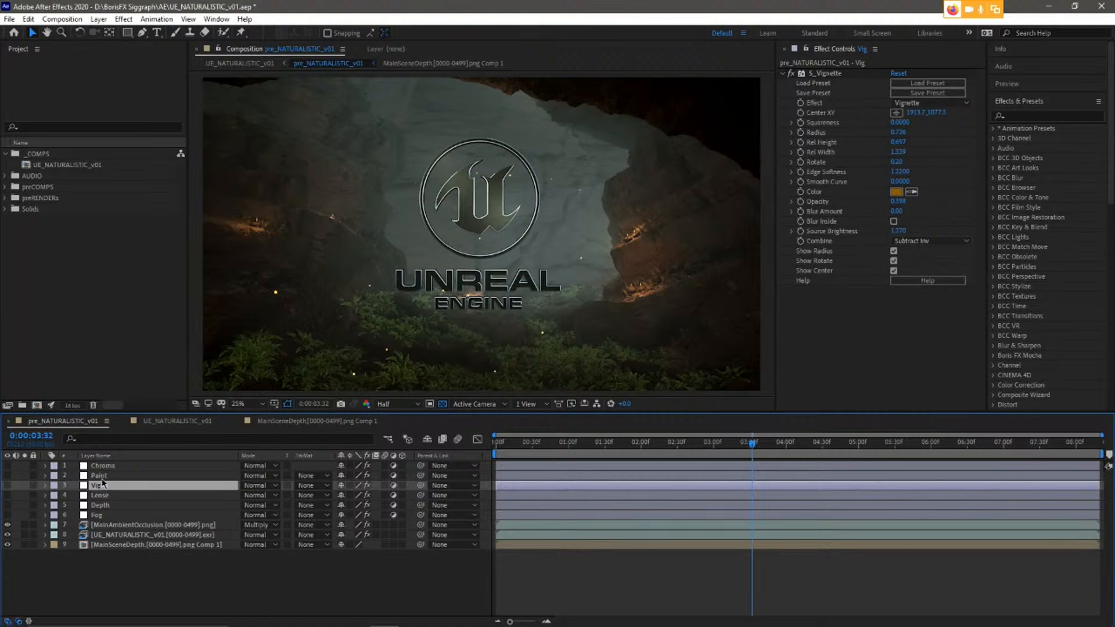
{"action": "key", "text": "ctrl+Up"}
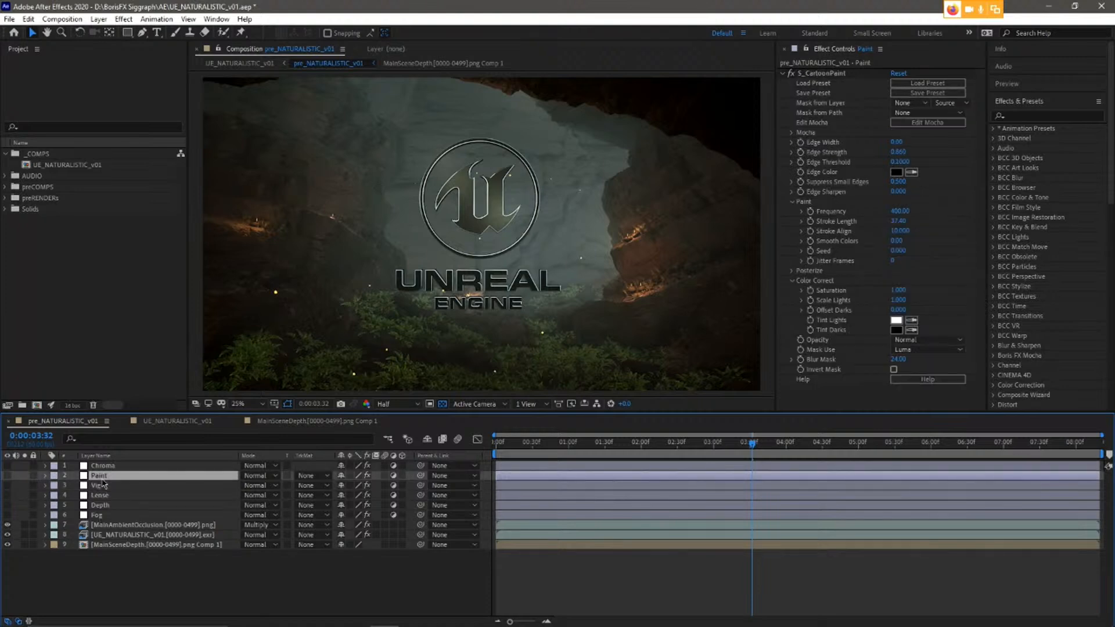
{"action": "key", "text": "t"}
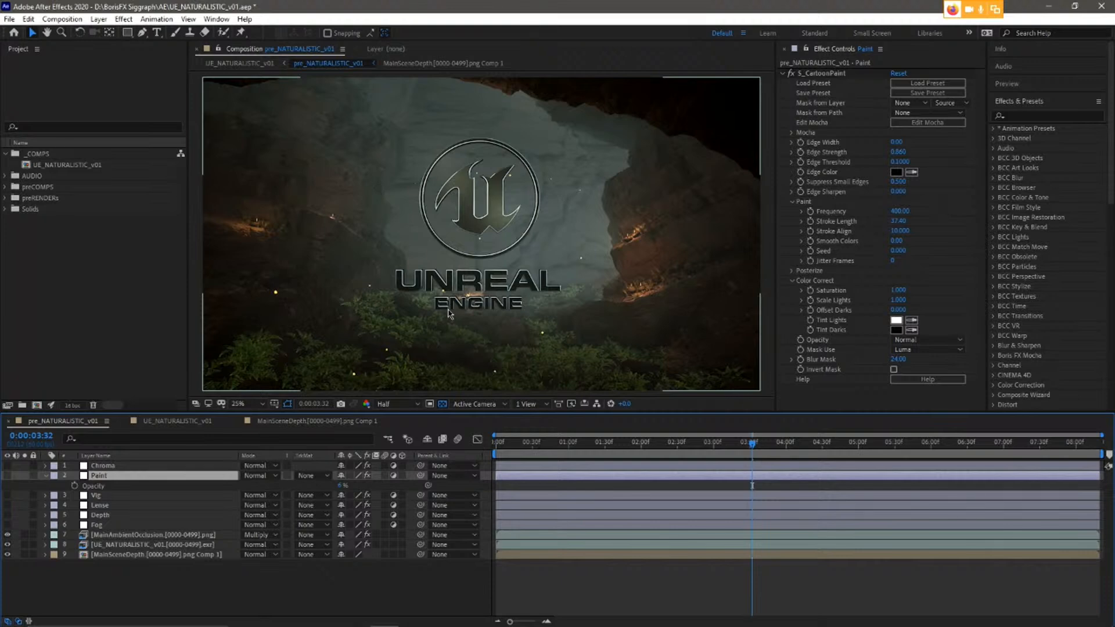
{"action": "left_click", "coordinate": [45, 475]}
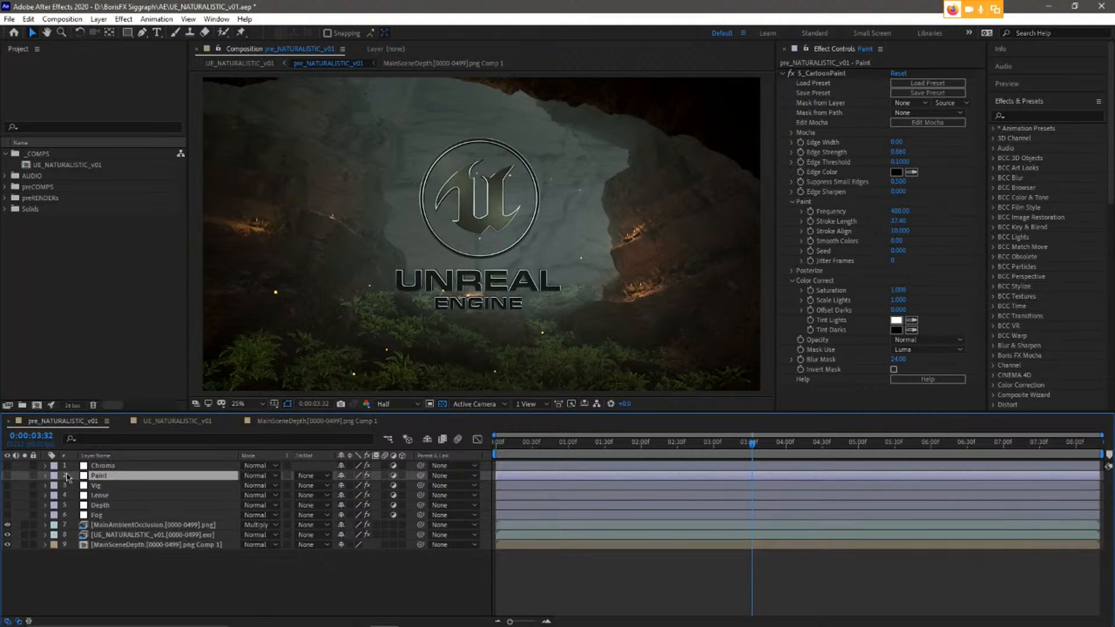
{"action": "left_click", "coordinate": [105, 467]}
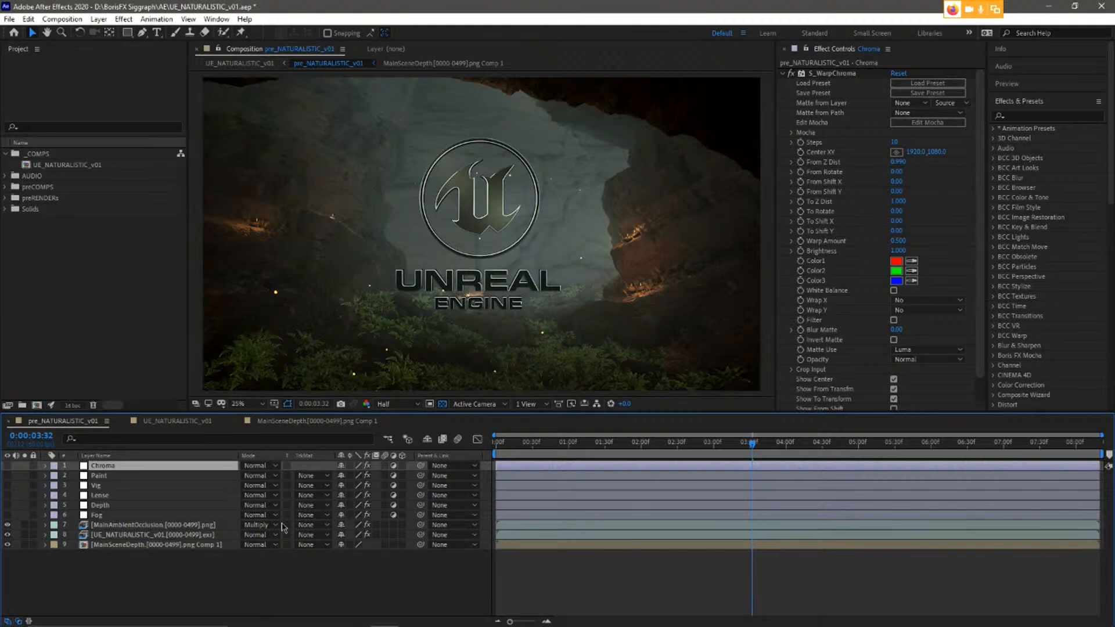
Make the Fog adjustment layer visible and show its S_ZFogExponential settings.
{"action": "left_click", "coordinate": [8, 516]}
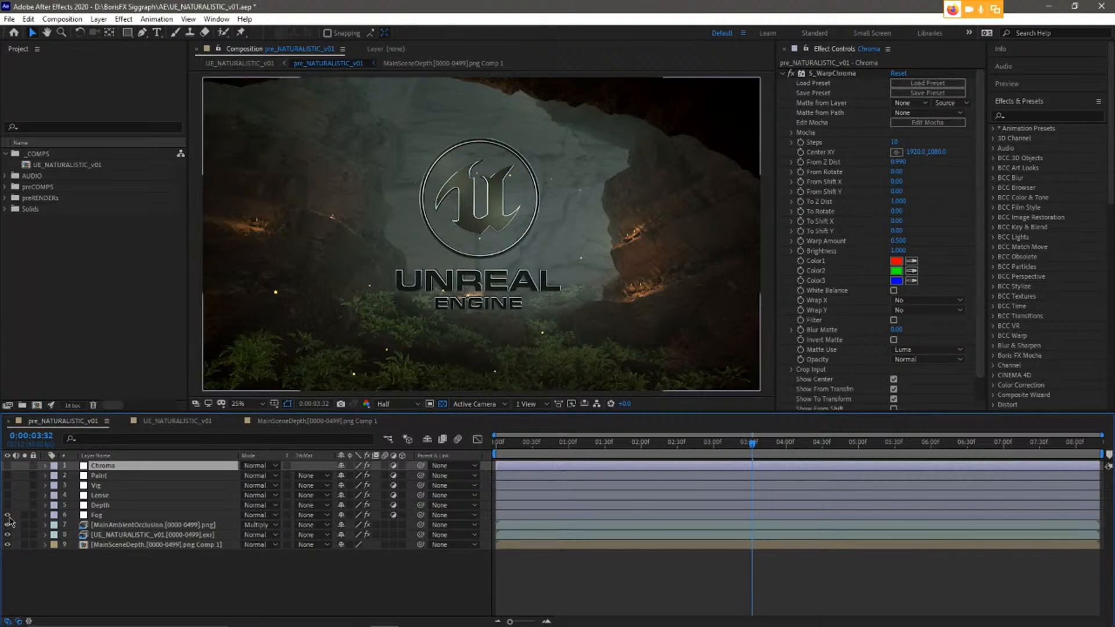
{"action": "left_click", "coordinate": [102, 517]}
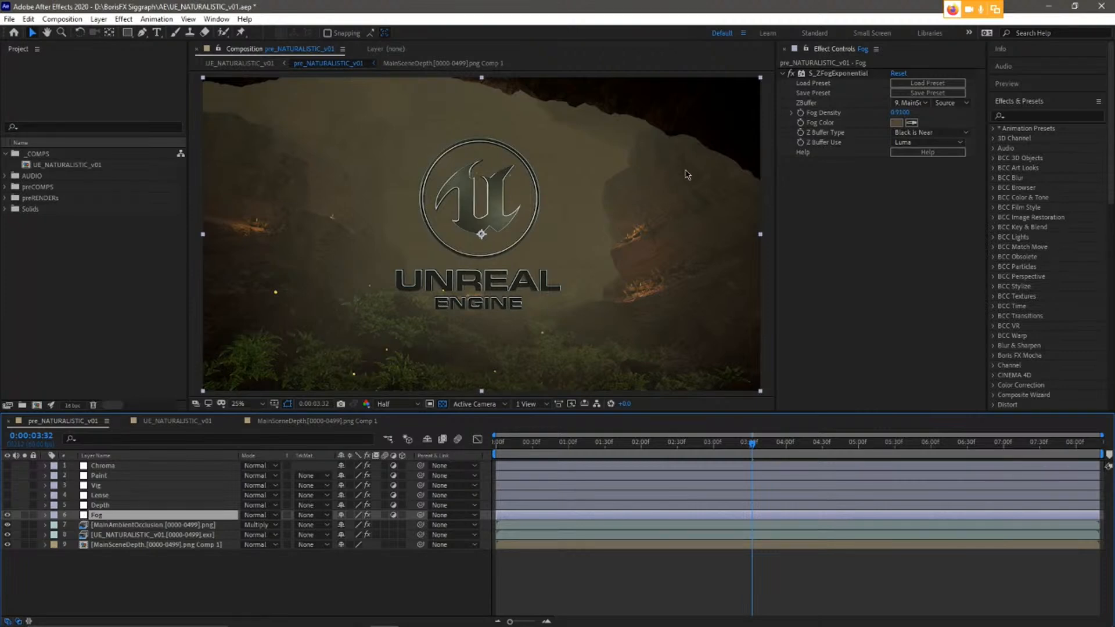
Reset the Fog layer's S_ZFogExponential effect to its defaults and undo the reset.
{"action": "left_click", "coordinate": [899, 74]}
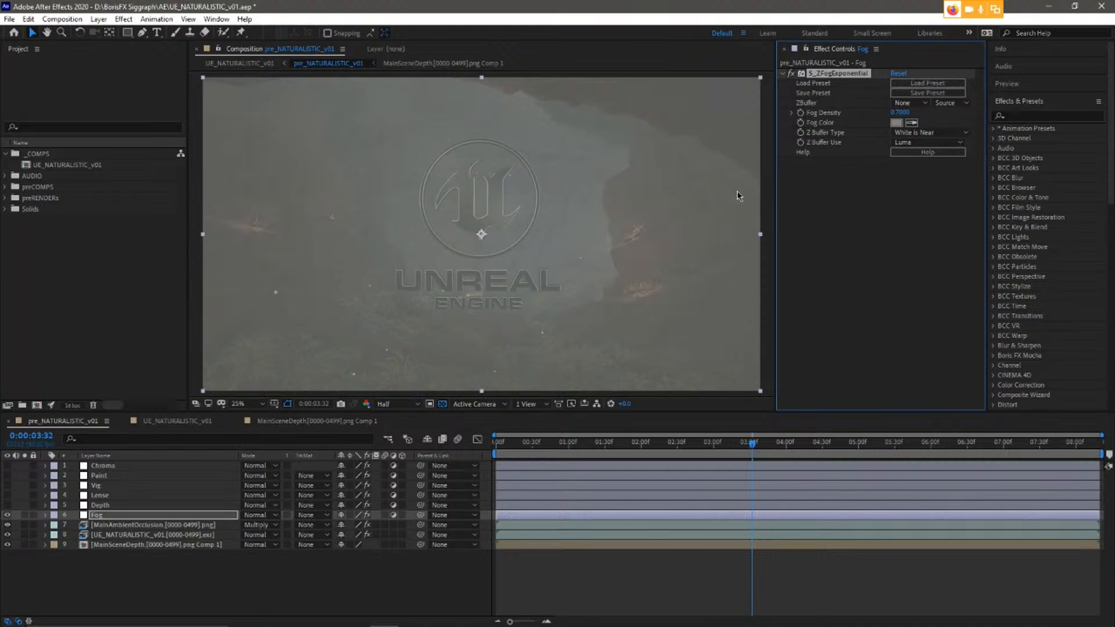
{"action": "right_click", "coordinate": [157, 575]}
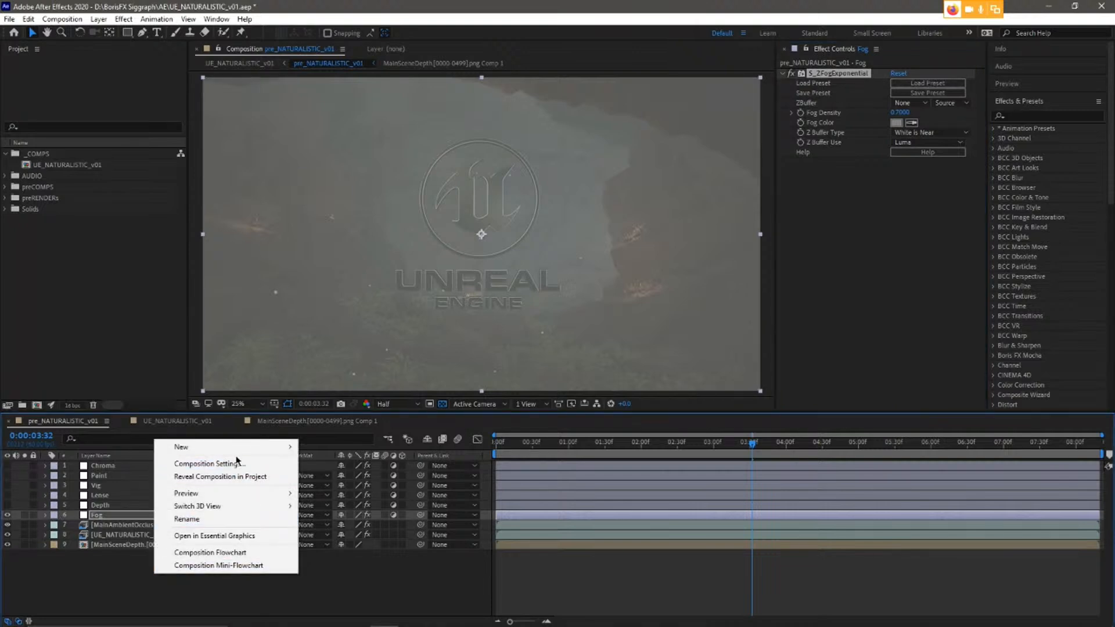
{"action": "mouse_move", "coordinate": [243, 448]}
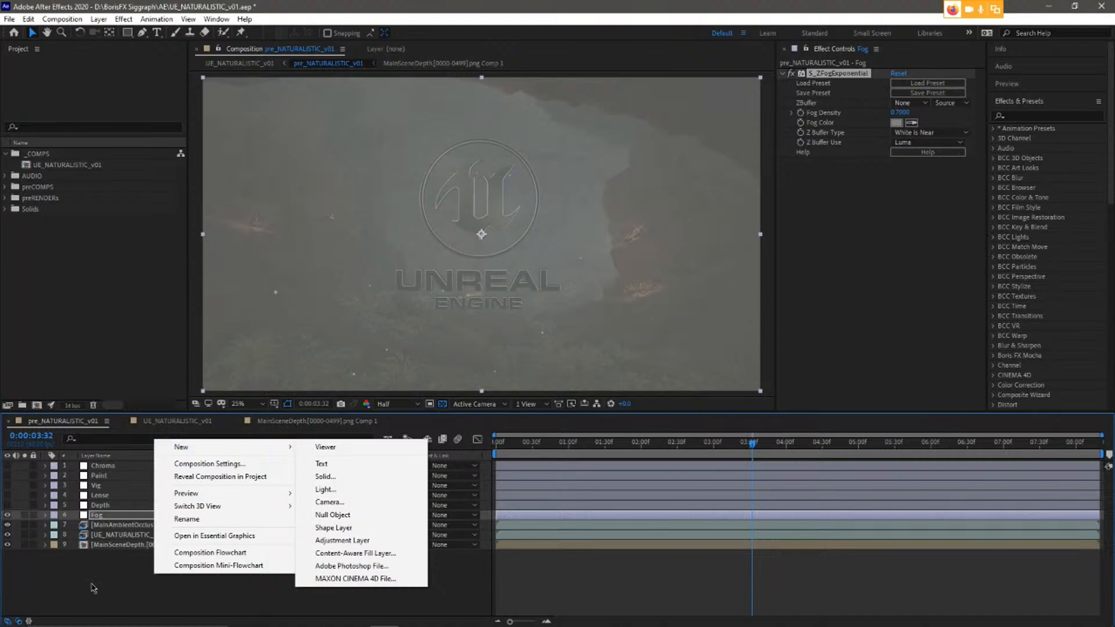
{"action": "left_click", "coordinate": [94, 588]}
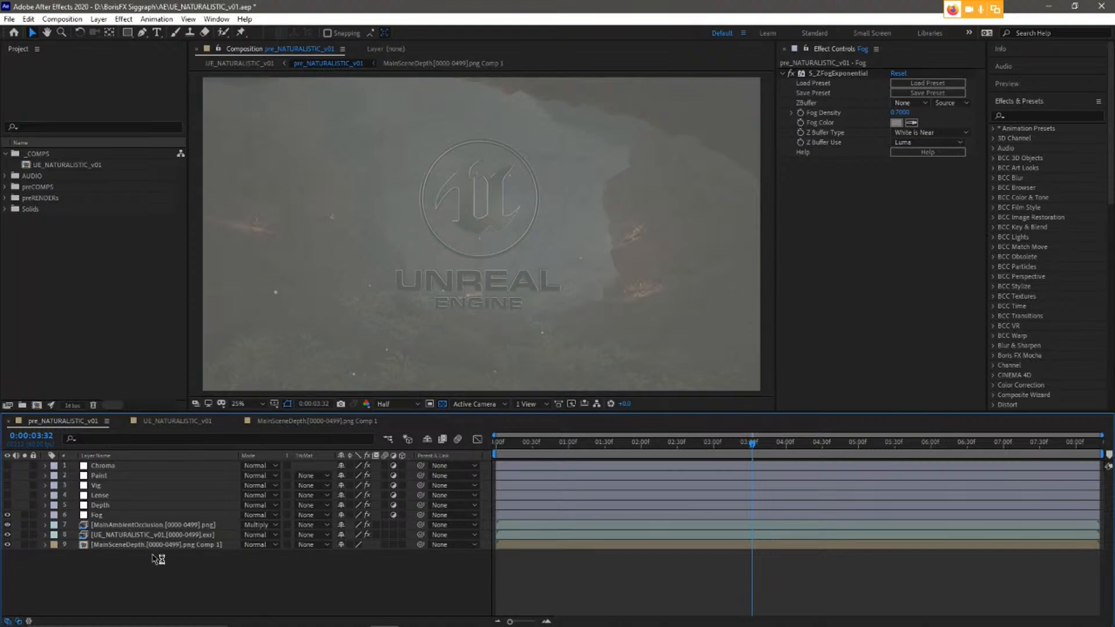
{"action": "left_click", "coordinate": [103, 516]}
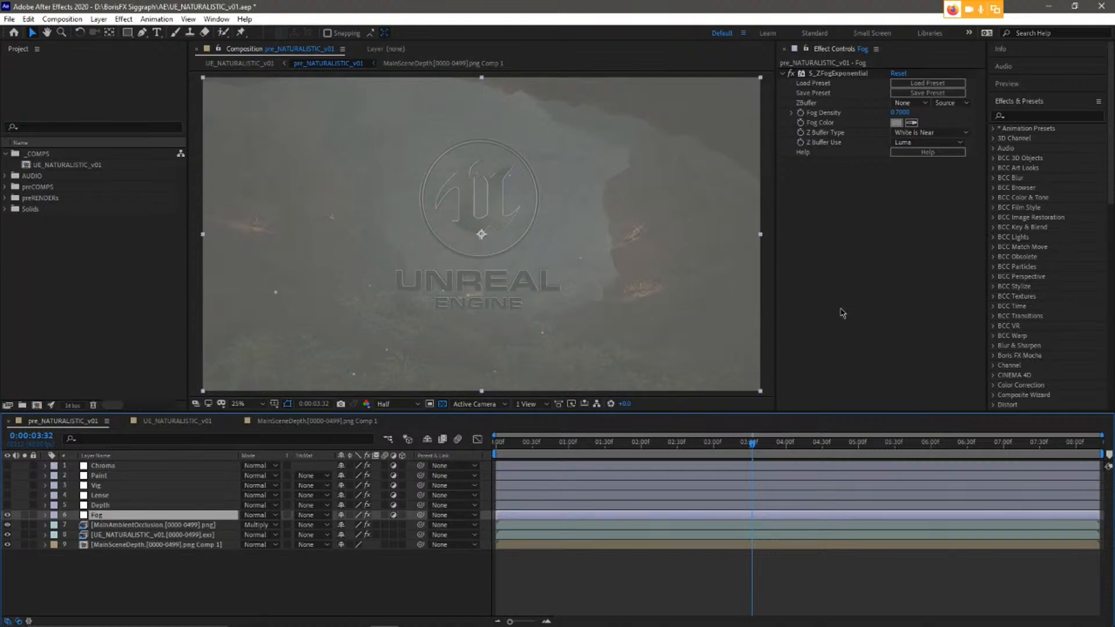
{"action": "left_click", "coordinate": [835, 74]}
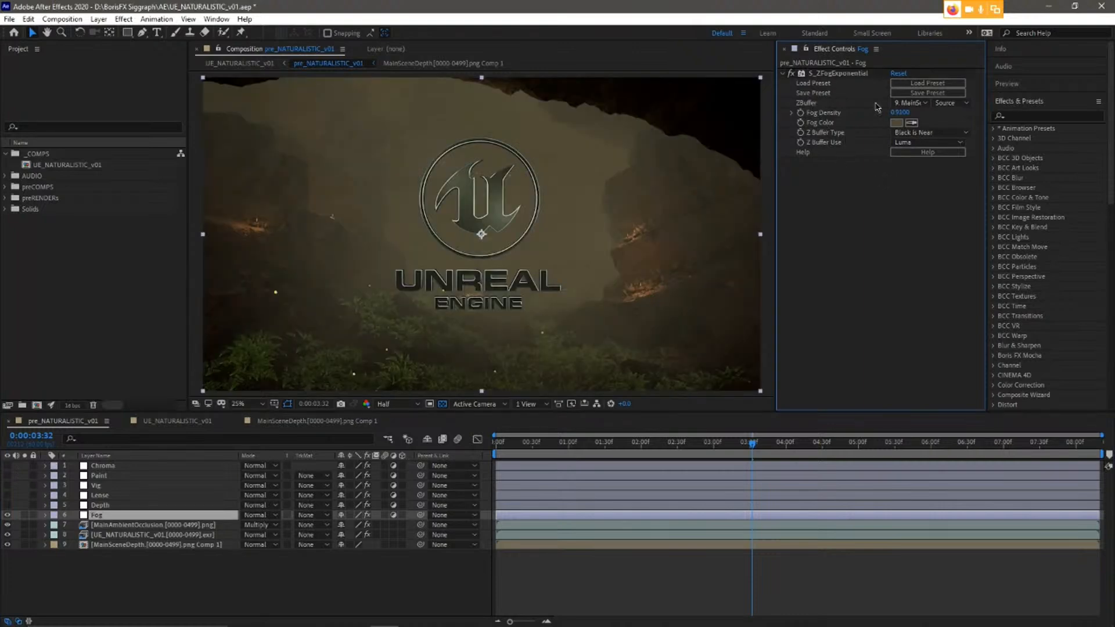
Examine the fog effect's ZBuffer layers and Z Buffer Type options, keeping MainSceneDepth.[0000-0499].png Comp 1 and Black is Near.
{"action": "left_click", "coordinate": [909, 103]}
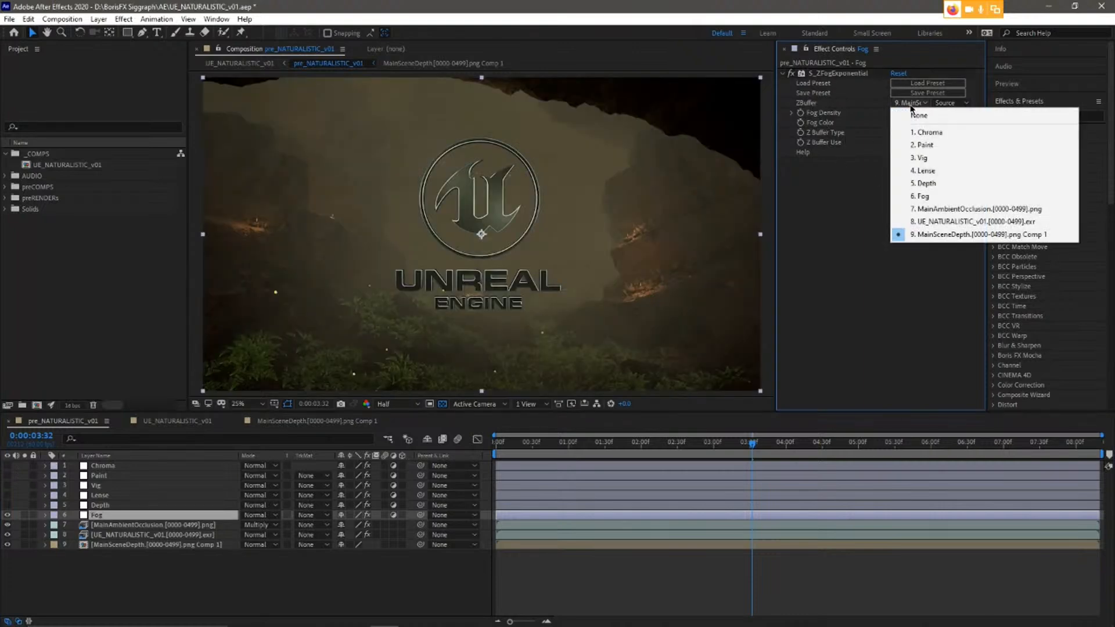
{"action": "left_click", "coordinate": [941, 235]}
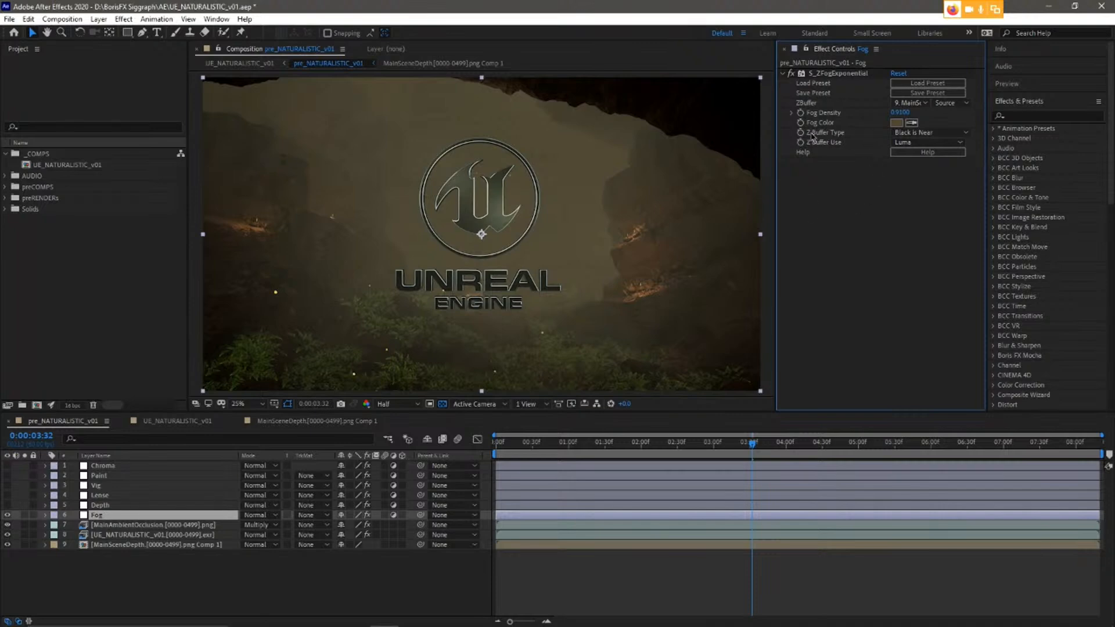
{"action": "left_click", "coordinate": [928, 132]}
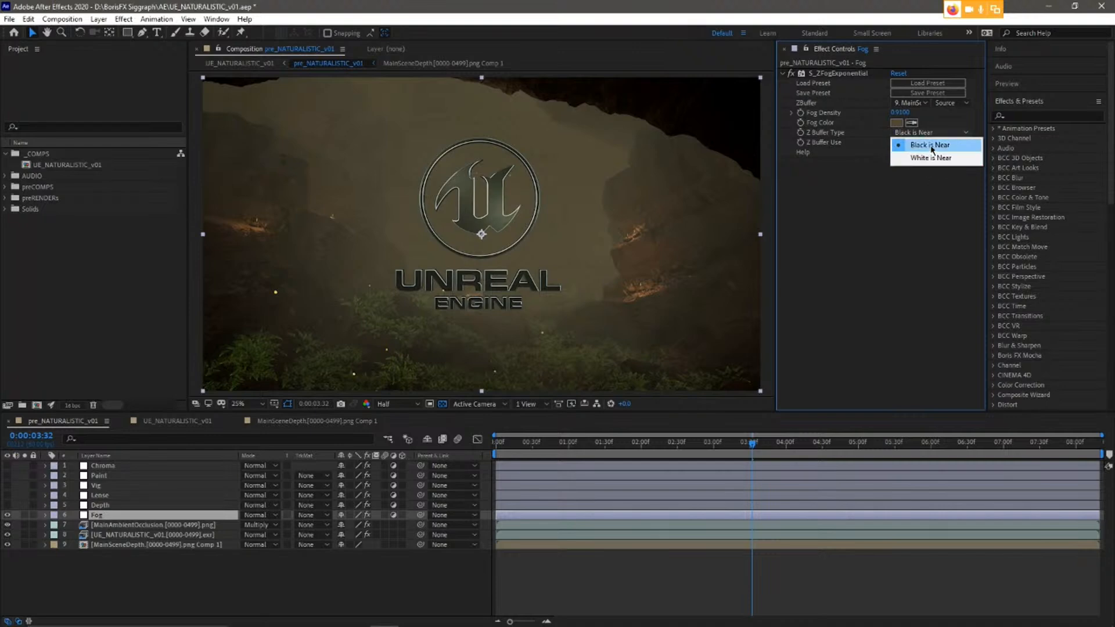
{"action": "left_click", "coordinate": [915, 194]}
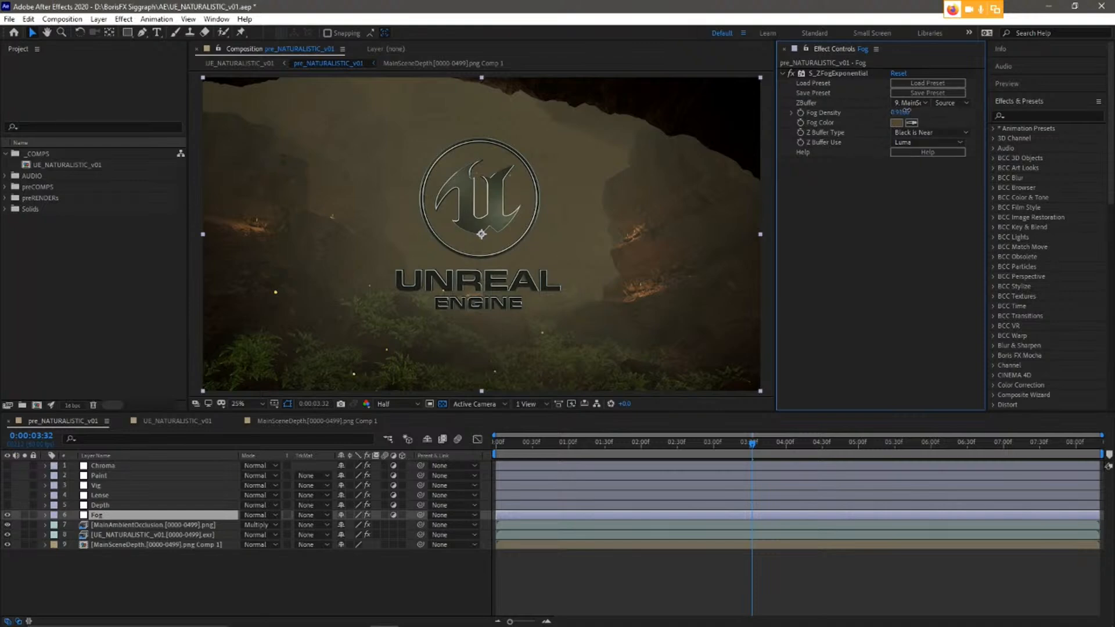
Adjust the Fog Density of the Fog layer's S_ZFogExponential effect.
{"action": "left_click_drag", "start_coordinate": [907, 111], "coordinate": [904, 112]}
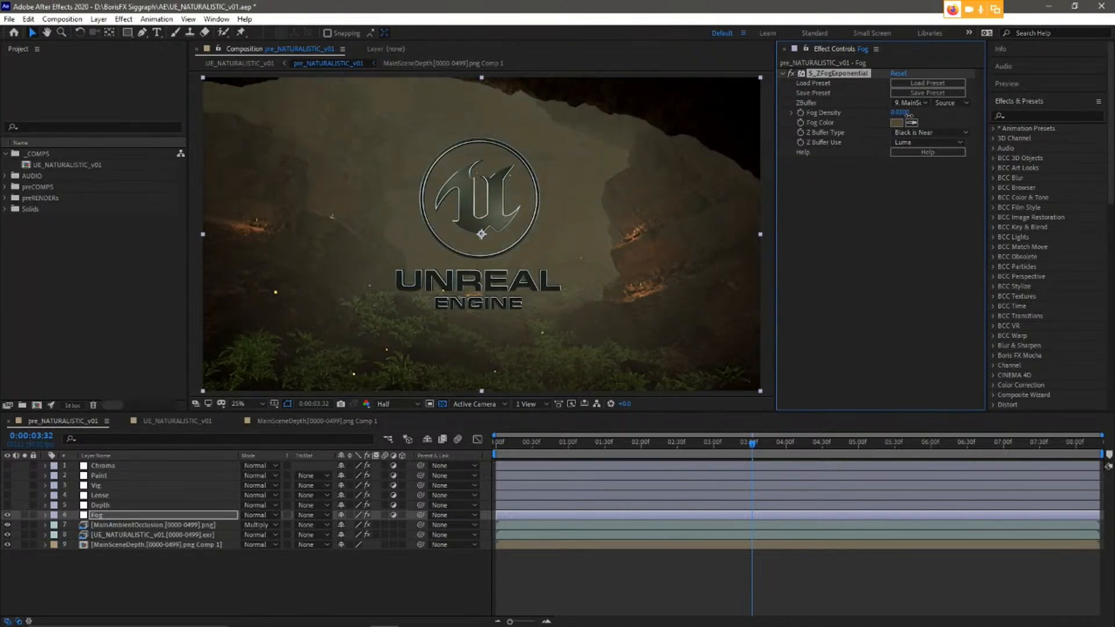
{"action": "left_click_drag", "start_coordinate": [912, 115], "coordinate": [908, 116]}
{"action": "left_click", "coordinate": [901, 113]}
{"action": "type", "text": "0"}
{"action": "key", "text": "Return"}
Make the Depth adjustment layer visible and show its S_ZDefocus settings.
{"action": "left_click", "coordinate": [7, 505]}
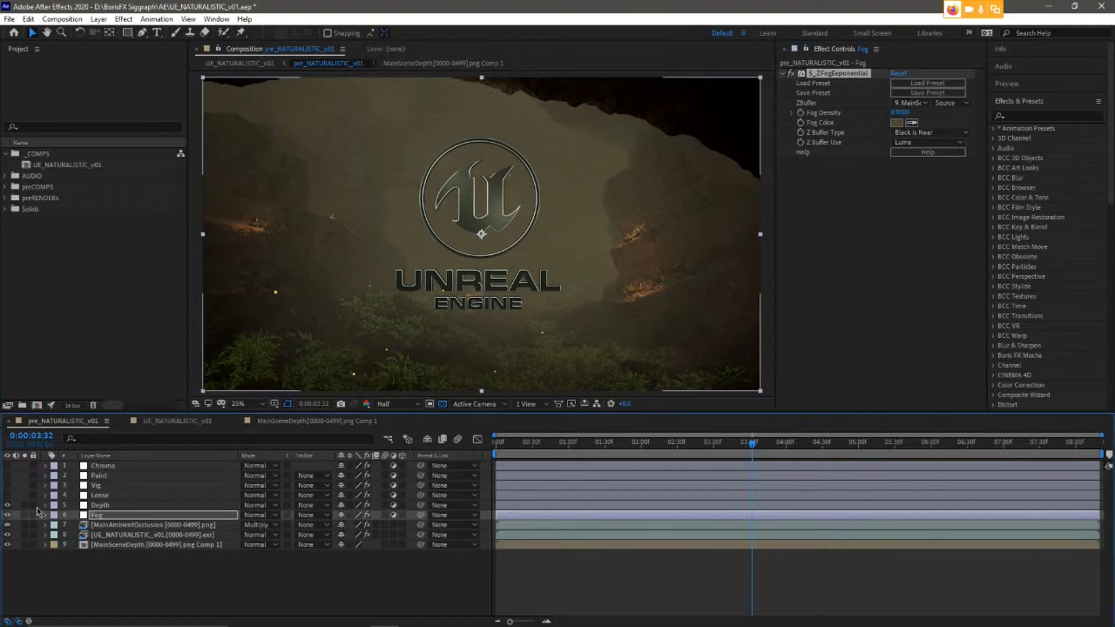
{"action": "left_click", "coordinate": [98, 506]}
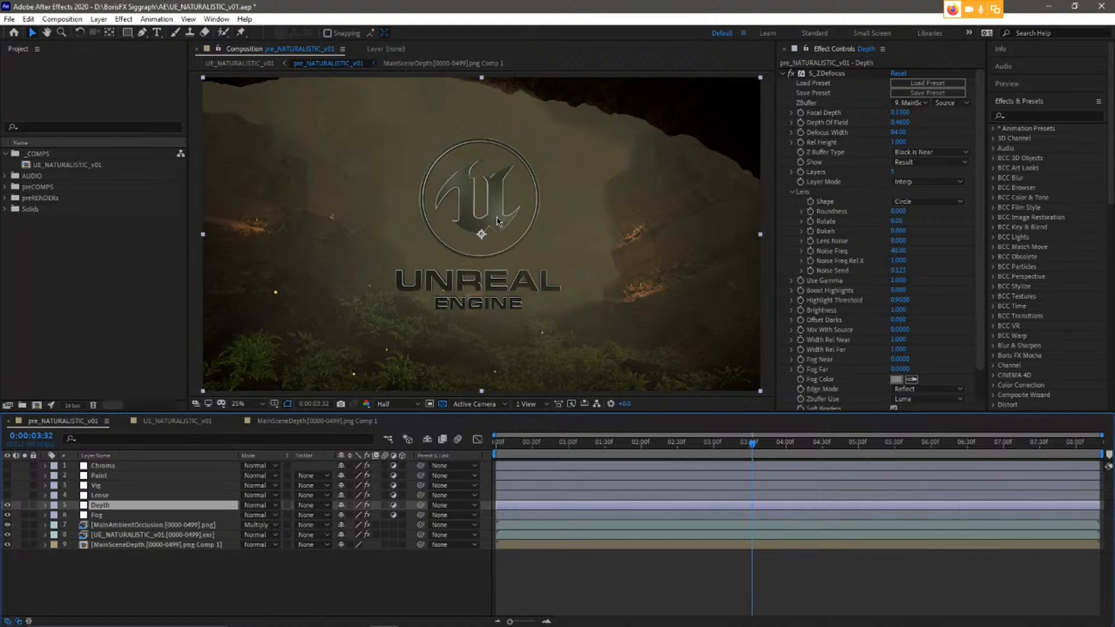
{"action": "left_click", "coordinate": [836, 80]}
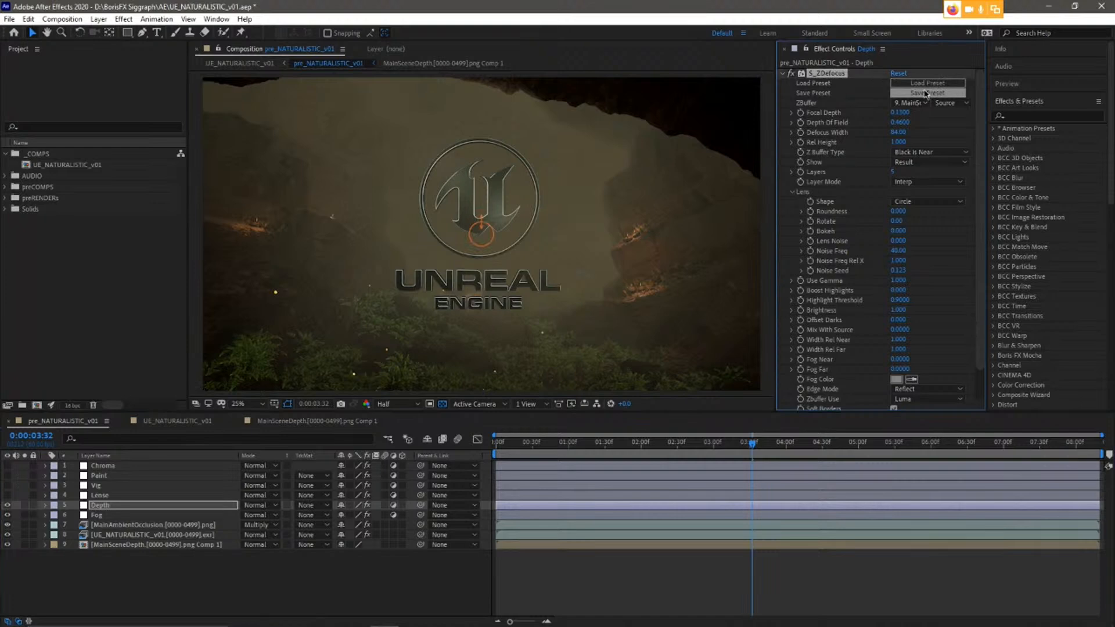
Browse the S_ZDefocus presets in a widened Sapphire Preset Browser and close it without loading any.
{"action": "left_click", "coordinate": [911, 85]}
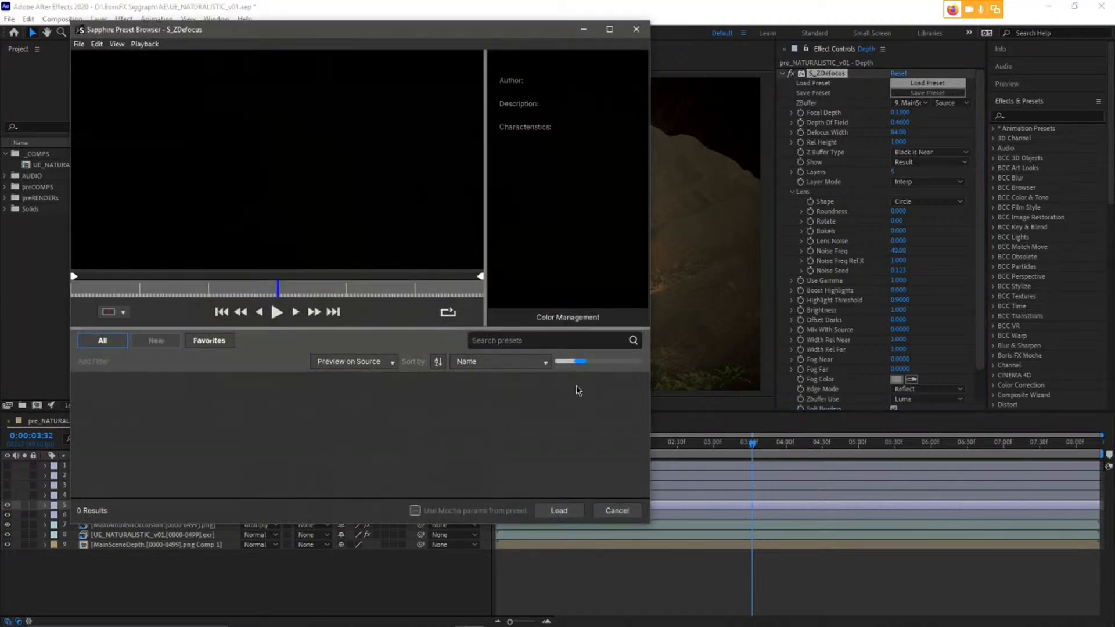
{"action": "left_click_drag", "start_coordinate": [649, 404], "coordinate": [775, 405]}
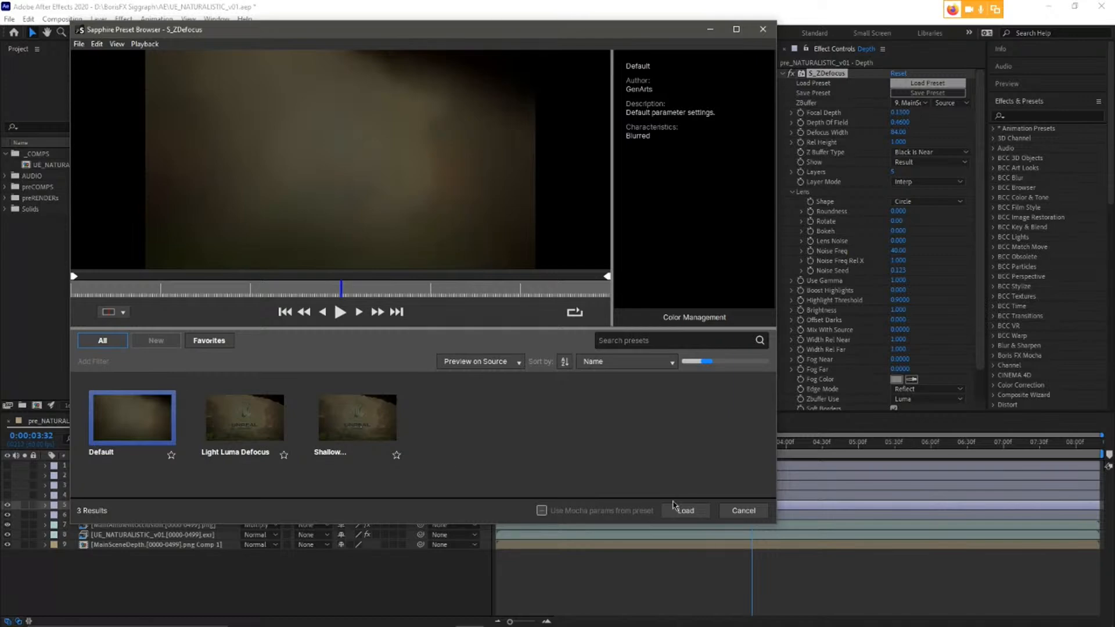
{"action": "left_click", "coordinate": [744, 511]}
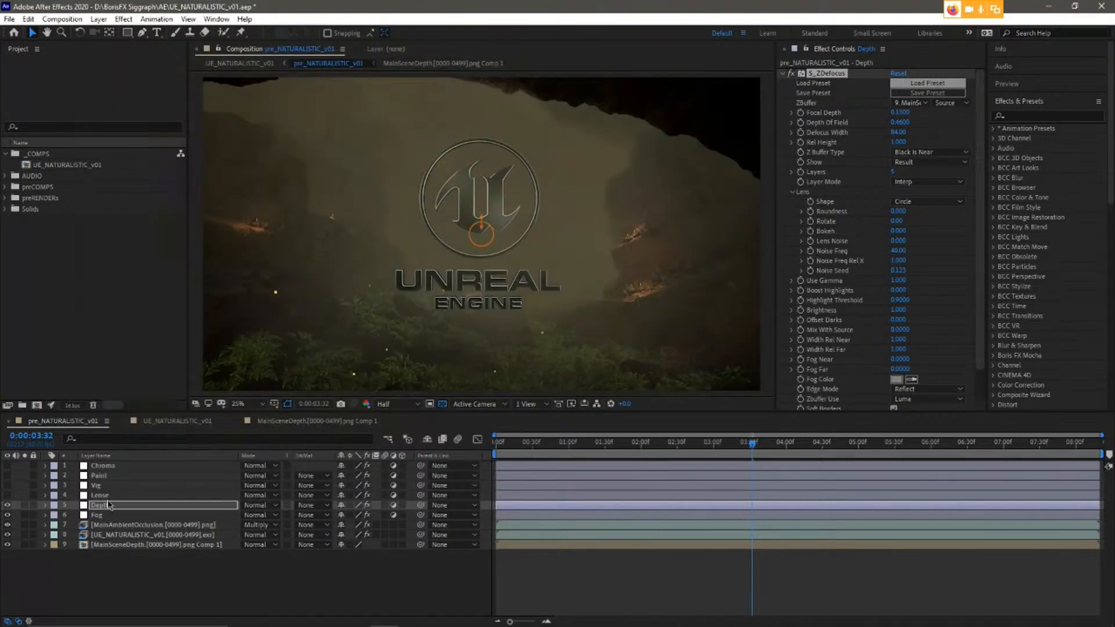
Make the Lense and Vig adjustment layers visible, showing their S_LensFlare and S_Vignette settings.
{"action": "left_click", "coordinate": [109, 495]}
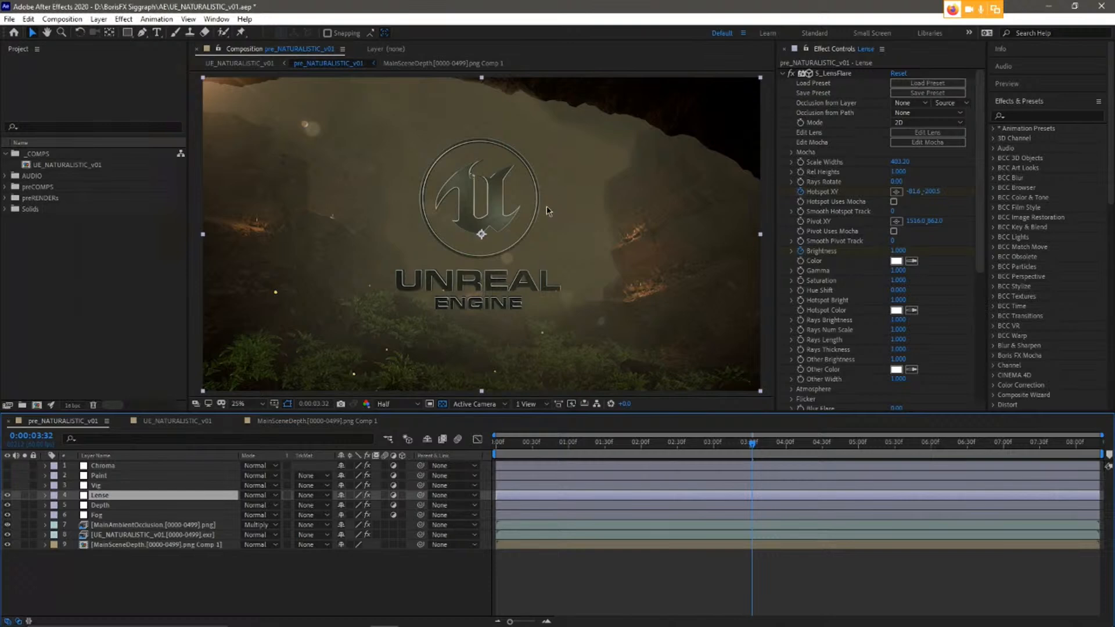
{"action": "left_click", "coordinate": [122, 486]}
{"action": "left_click", "coordinate": [7, 485]}
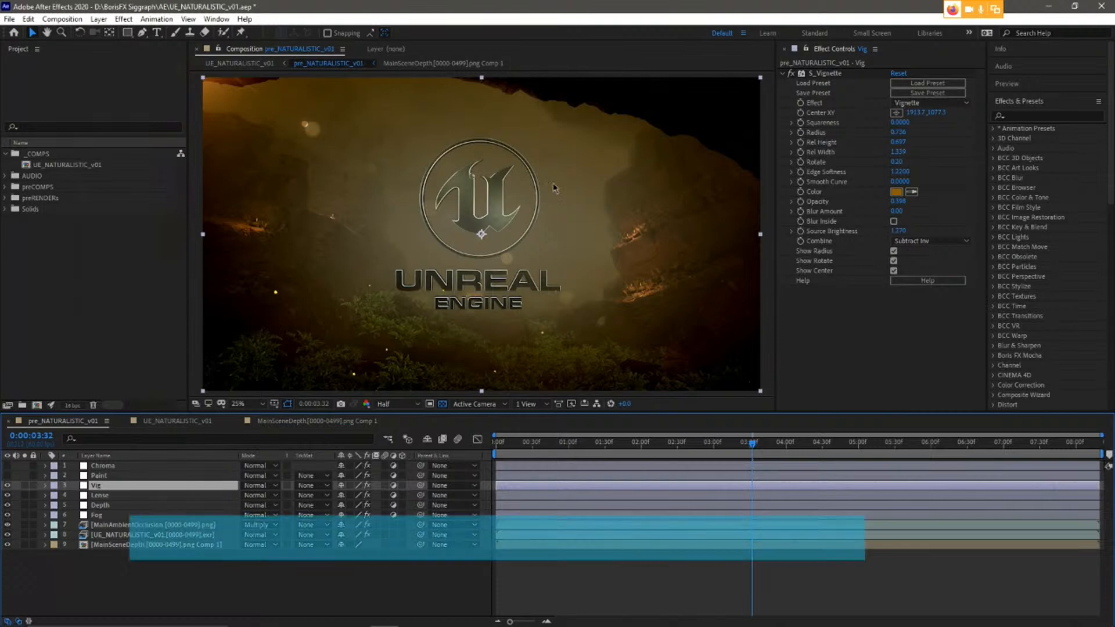
Compare the image with the Vig layer hidden and shown, leaving the layer visible.
{"action": "left_click", "coordinate": [7, 485]}
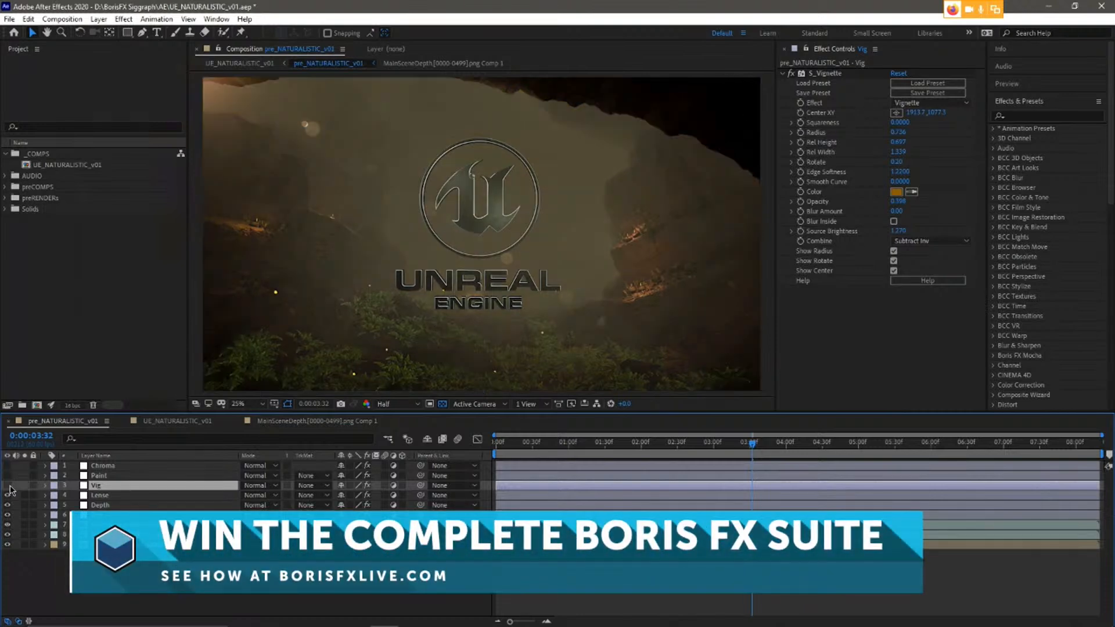
{"action": "left_click", "coordinate": [7, 486]}
{"action": "left_click", "coordinate": [7, 486]}
{"action": "left_click", "coordinate": [8, 485]}
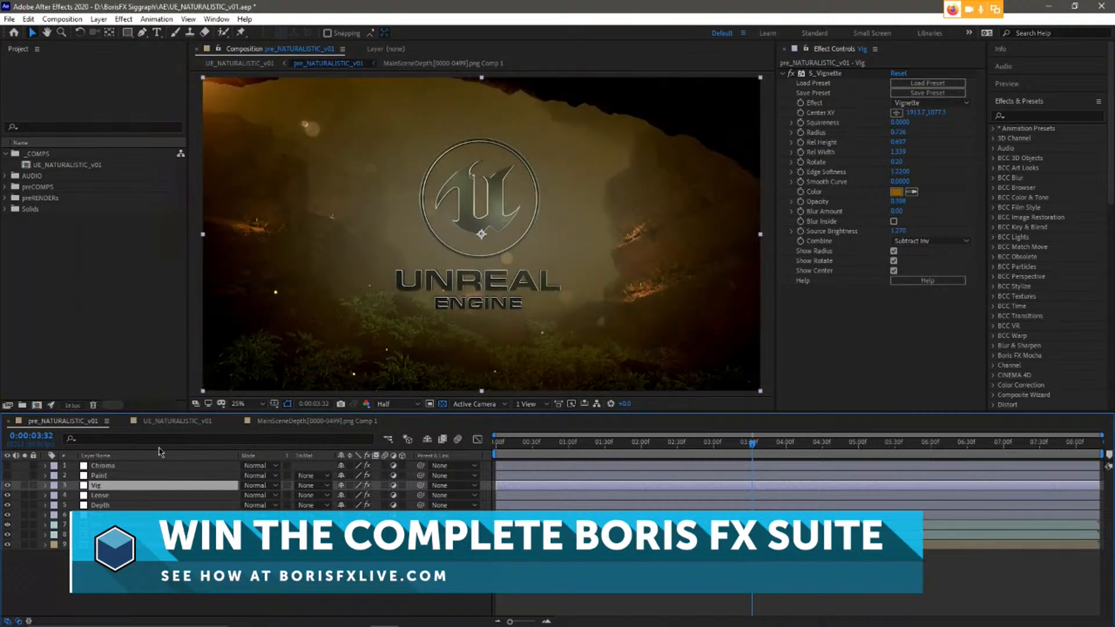
{"action": "left_click", "coordinate": [7, 485]}
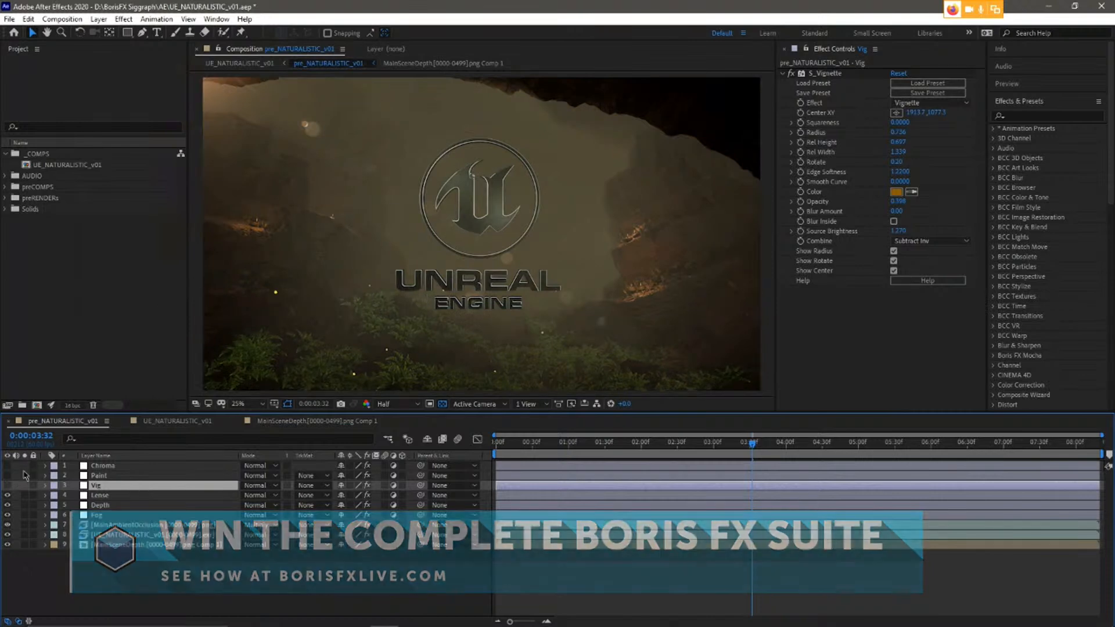
{"action": "left_click", "coordinate": [8, 486]}
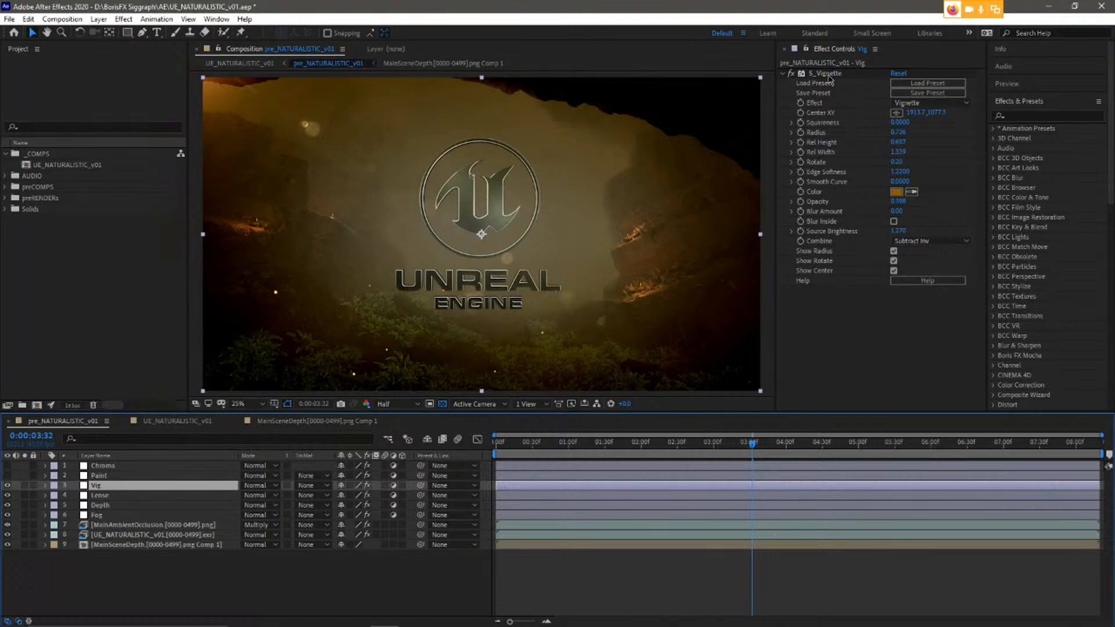
Open the S_Vignette presets in an enlarged browser and preview As Sun Goes Down, Azure Father, Black is Black and Blue Rondo.
{"action": "left_click", "coordinate": [940, 86]}
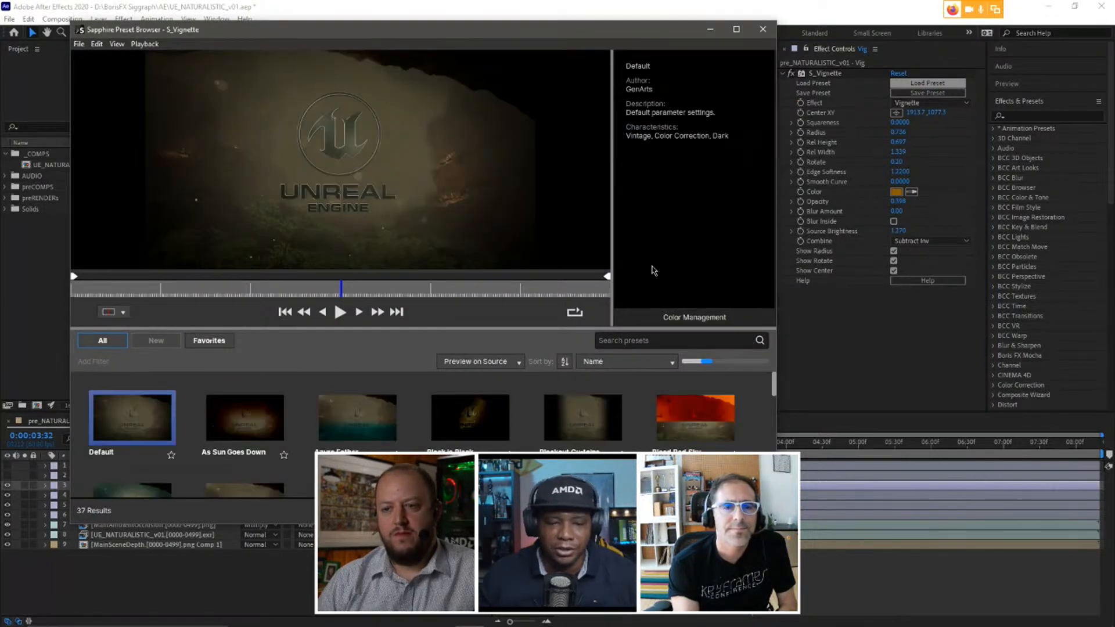
{"action": "left_click_drag", "start_coordinate": [777, 524], "coordinate": [968, 617]}
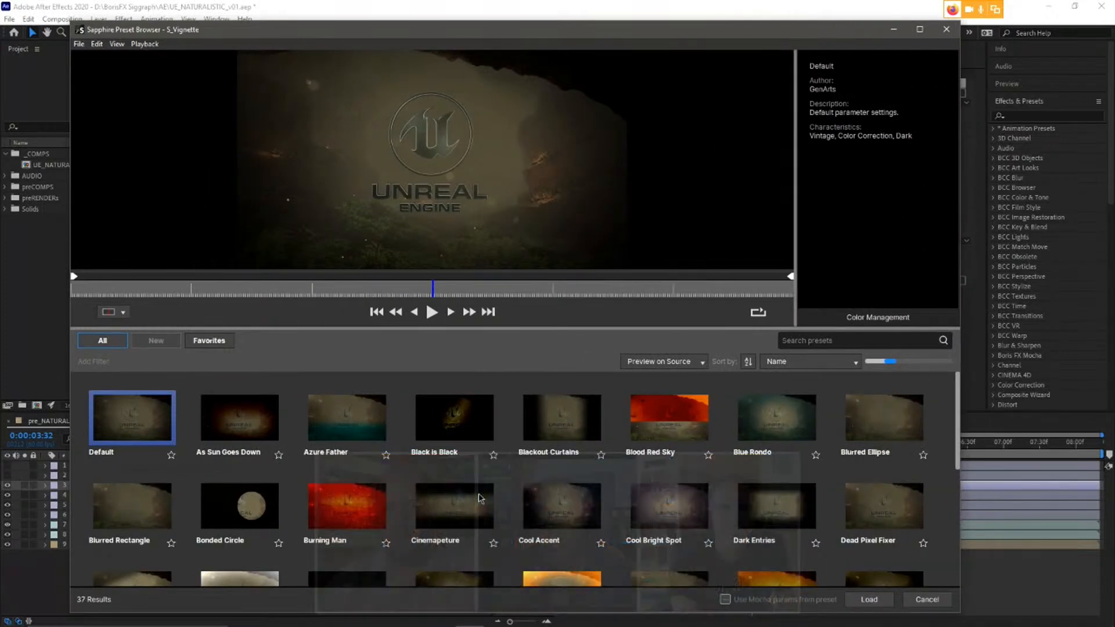
{"action": "left_click", "coordinate": [221, 438]}
{"action": "left_click", "coordinate": [344, 434]}
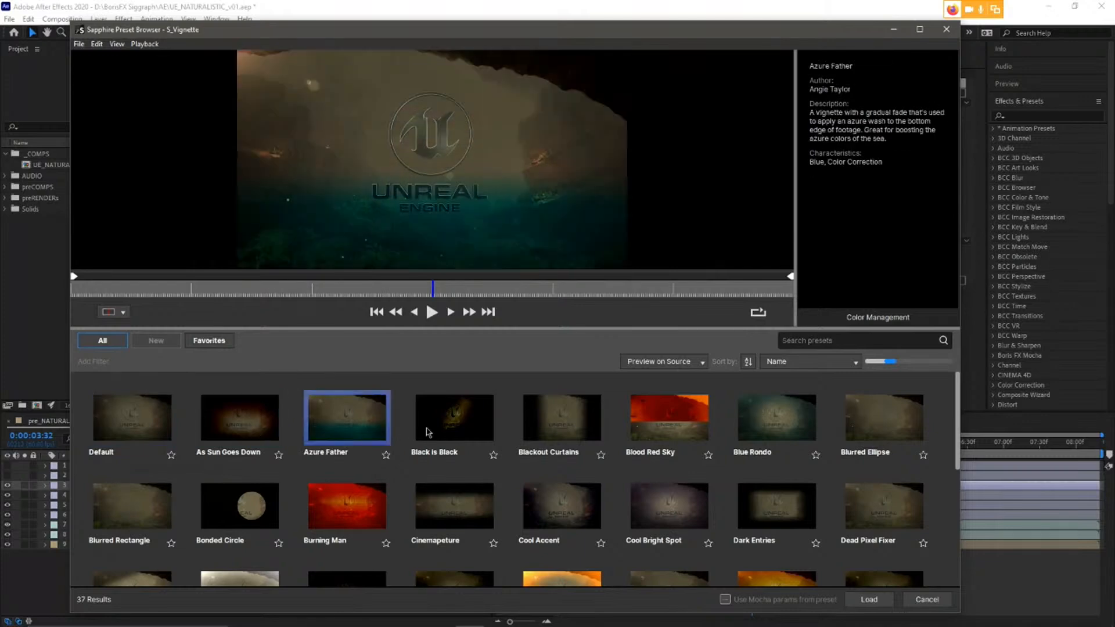
{"action": "left_click", "coordinate": [438, 424]}
{"action": "scroll", "coordinate": [610, 449], "scroll_direction": "down", "scroll_amount": 1}
{"action": "left_click", "coordinate": [780, 400]}
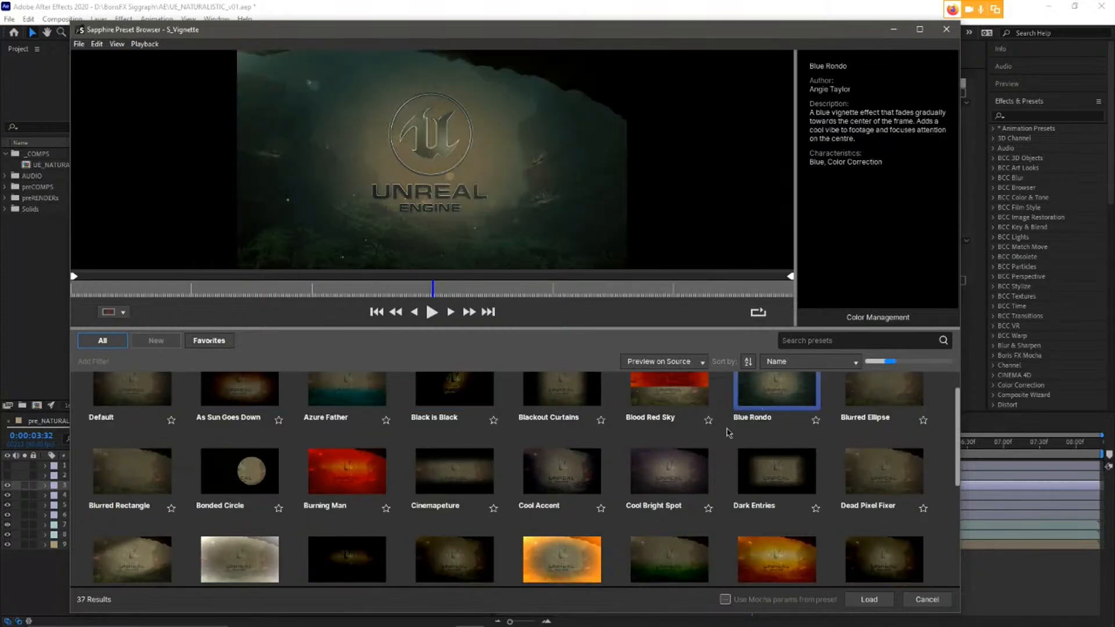
{"action": "scroll", "coordinate": [726, 437], "scroll_direction": "up", "scroll_amount": 1}
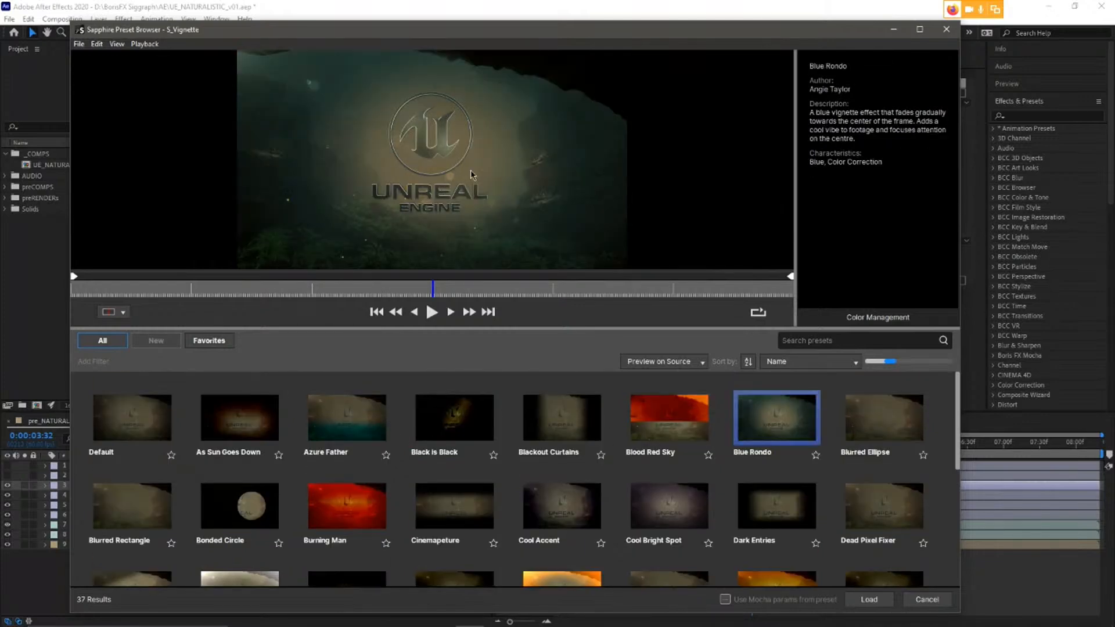
Preview the Warming Centre vignette preset and close the preset browser without loading it.
{"action": "scroll", "coordinate": [681, 465], "scroll_direction": "down", "scroll_amount": 5}
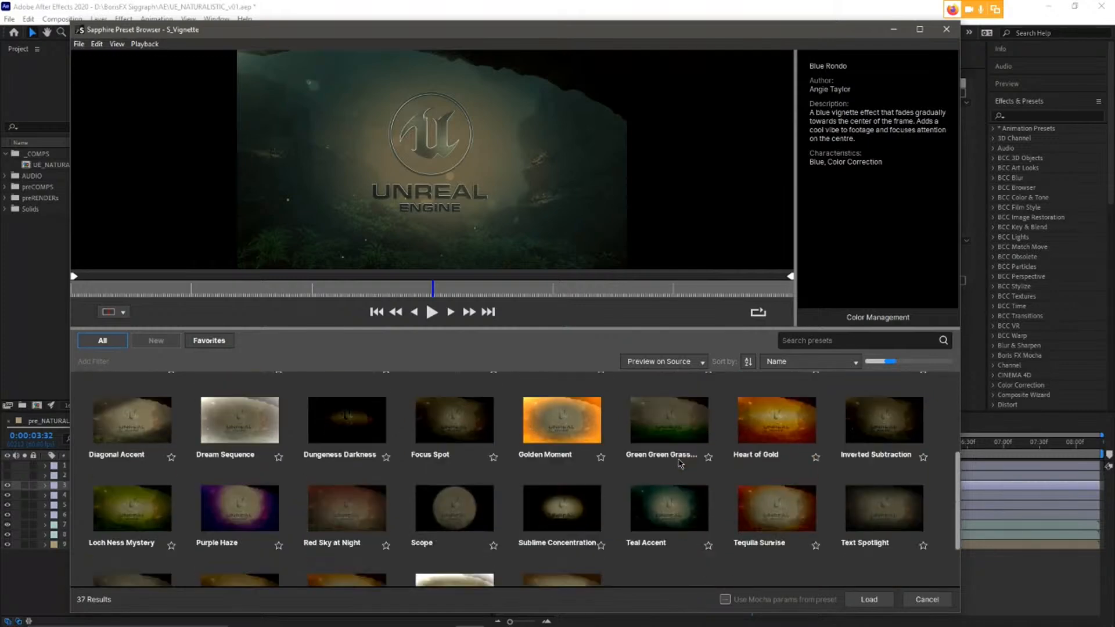
{"action": "scroll", "coordinate": [681, 465], "scroll_direction": "down", "scroll_amount": 3}
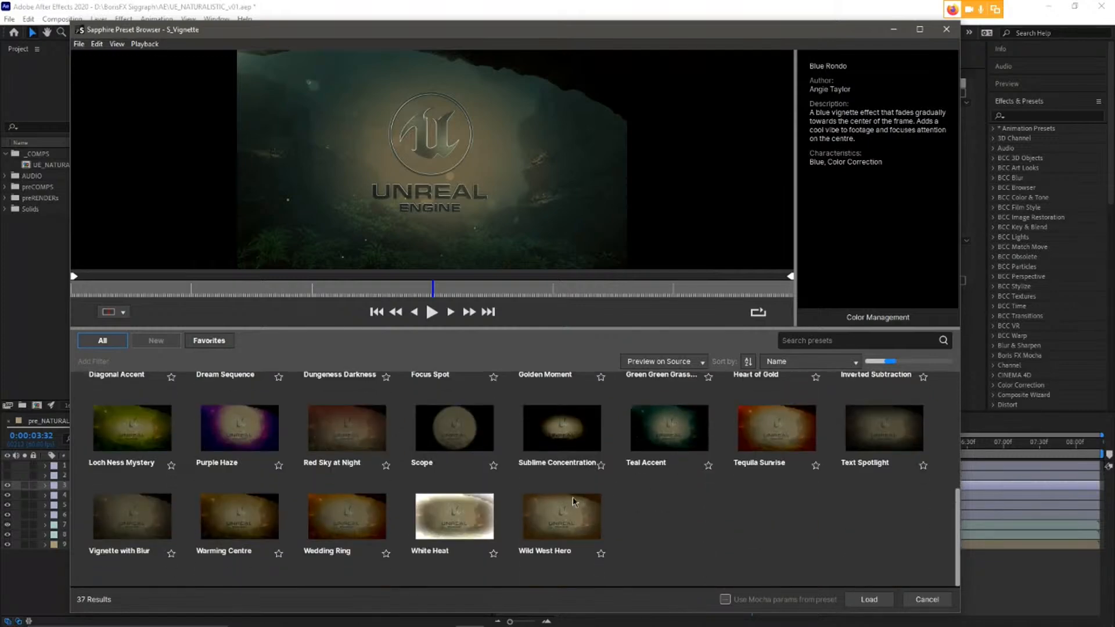
{"action": "left_click", "coordinate": [216, 530]}
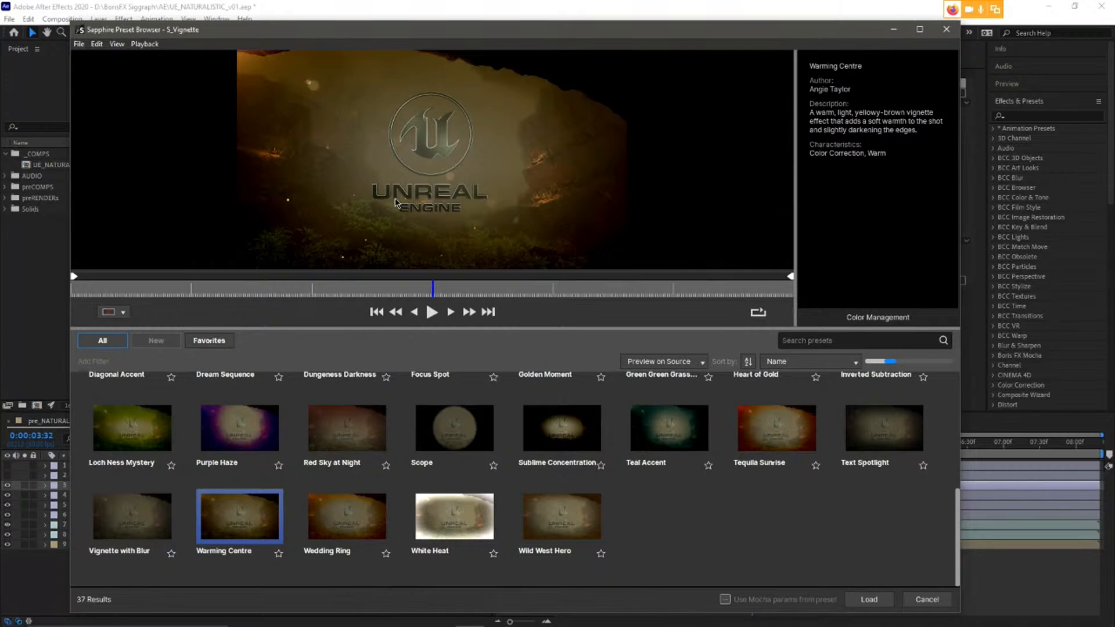
{"action": "left_click", "coordinate": [926, 602]}
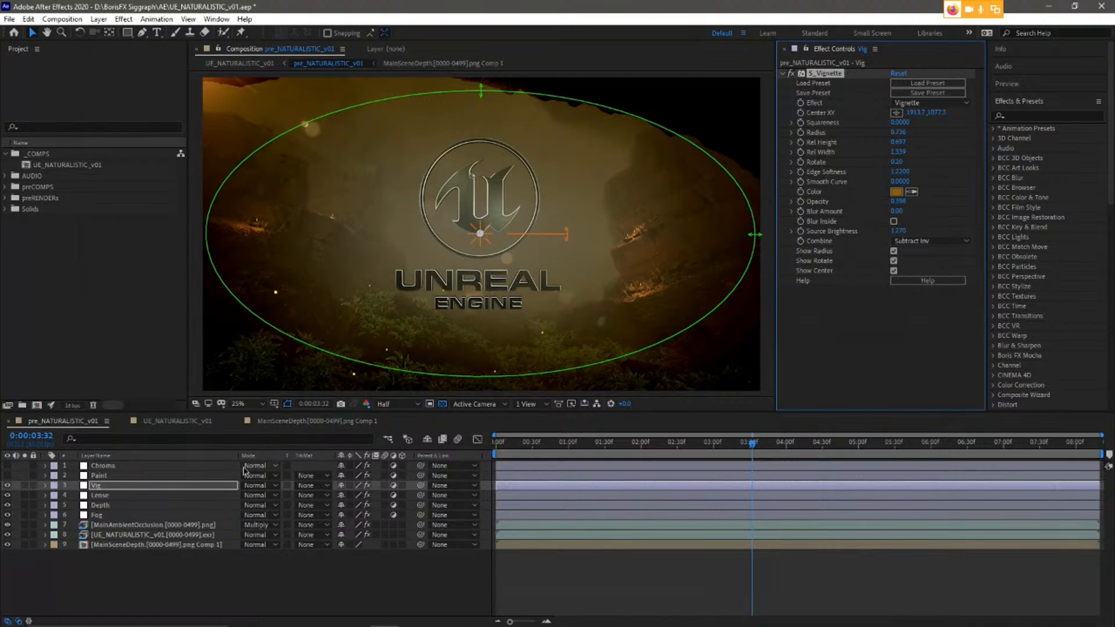
Make the Paint layer visible and preview the Van Gone preset for its S_CartoonPaint effect without loading it.
{"action": "left_click", "coordinate": [104, 476]}
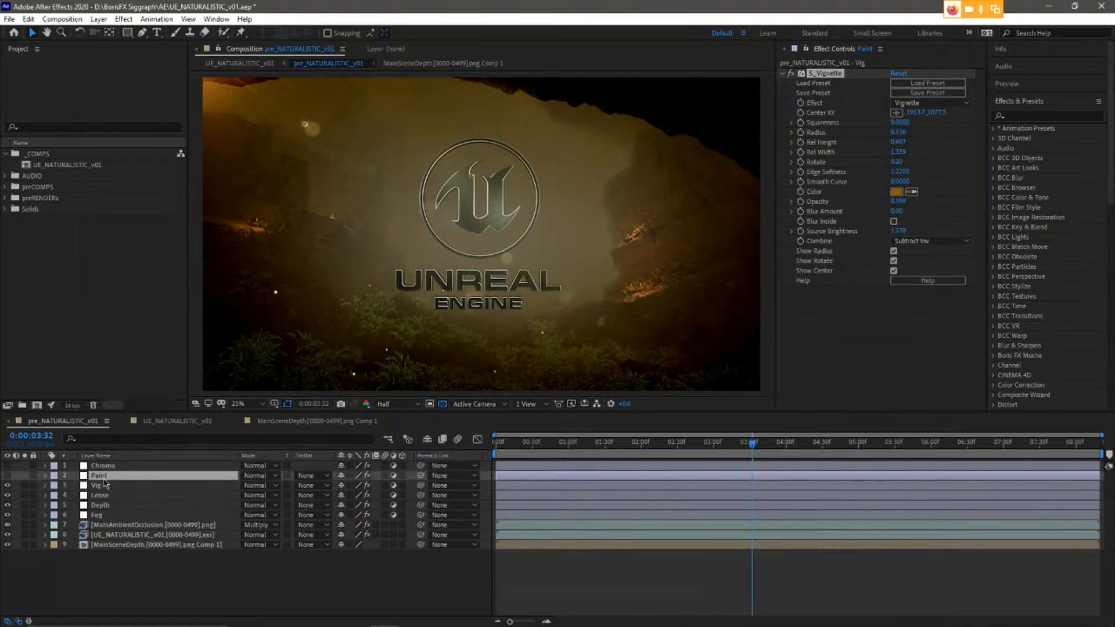
{"action": "left_click", "coordinate": [8, 475]}
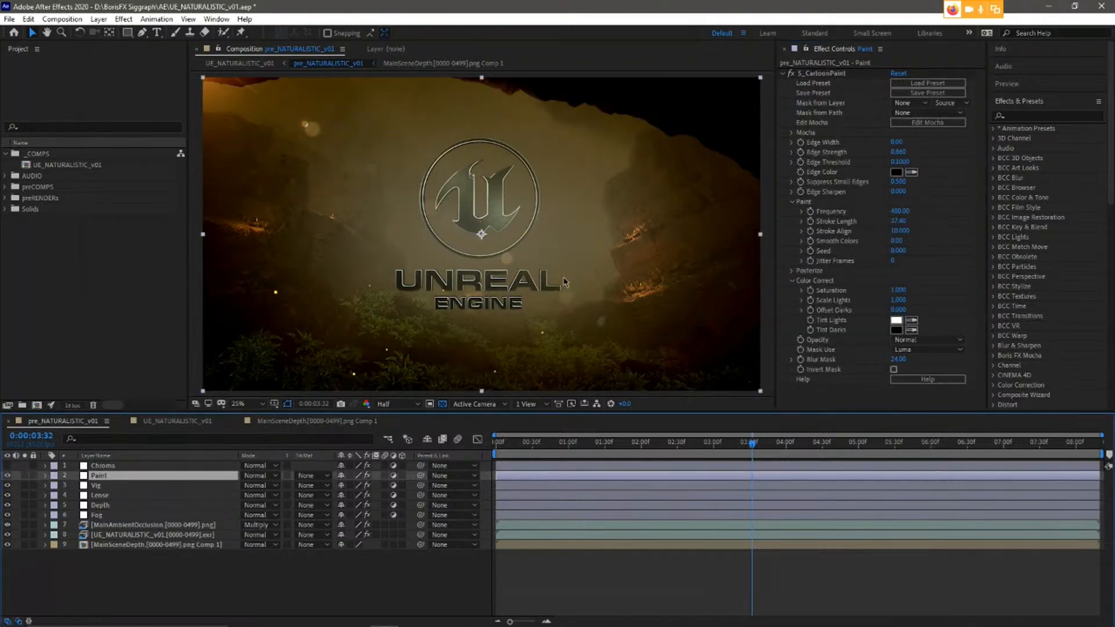
{"action": "left_click", "coordinate": [941, 85]}
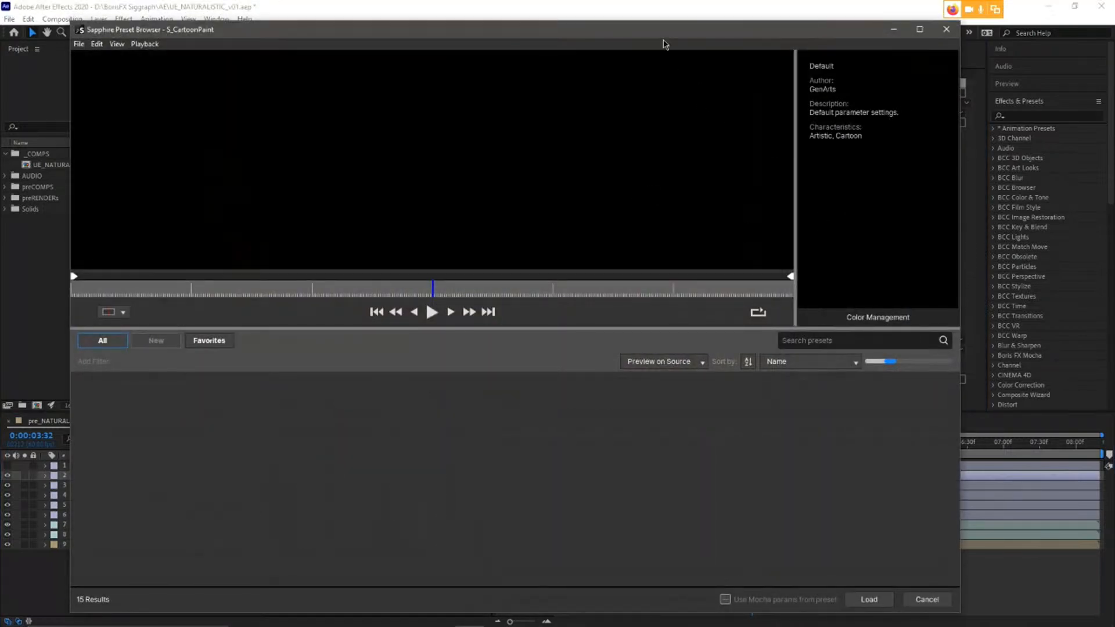
{"action": "left_click_drag", "start_coordinate": [665, 44], "coordinate": [631, 35]}
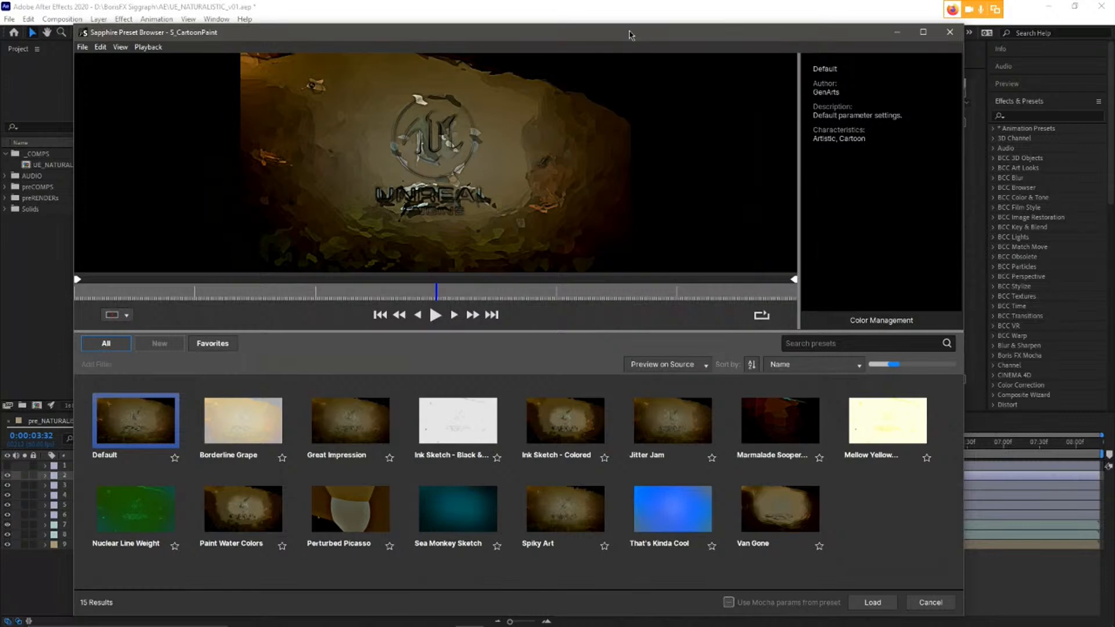
{"action": "left_click", "coordinate": [765, 526]}
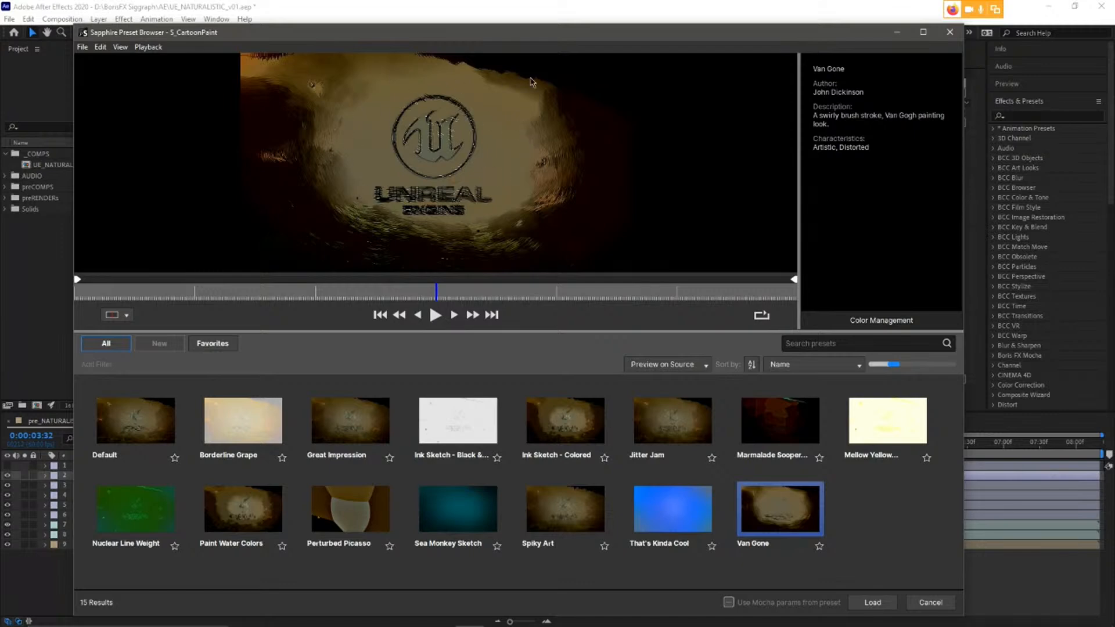
{"action": "left_click", "coordinate": [920, 603]}
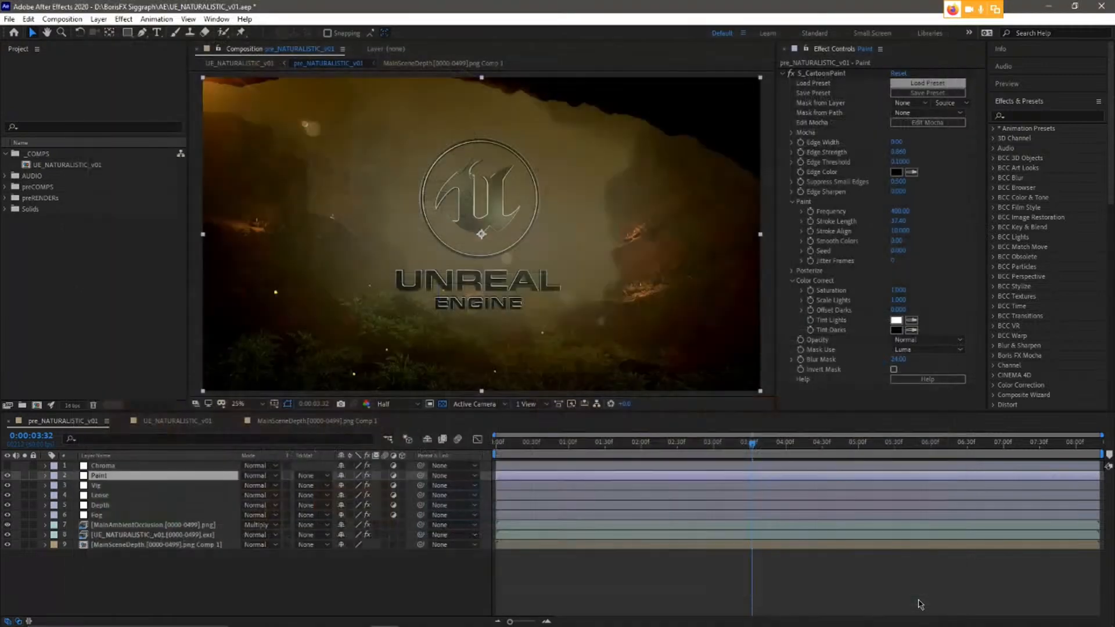
Reveal the Paint layer's opacity and adjust it to tune how strongly the cartoon paint look blends in.
{"action": "left_click", "coordinate": [156, 476]}
{"action": "key", "text": "t"}
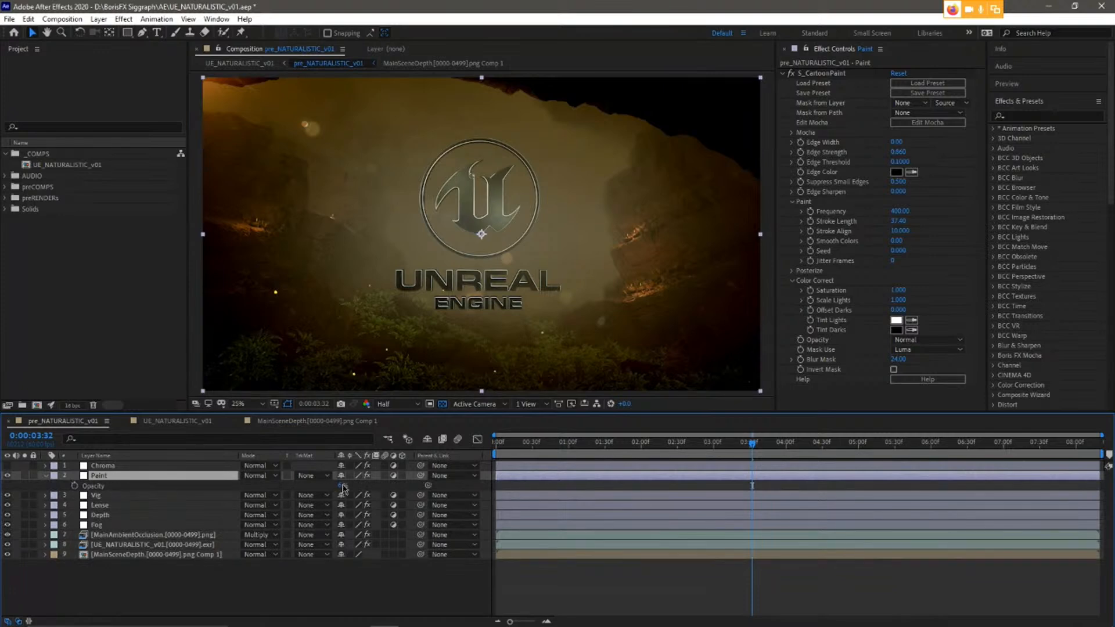
{"action": "left_click_drag", "start_coordinate": [341, 486], "coordinate": [342, 391]}
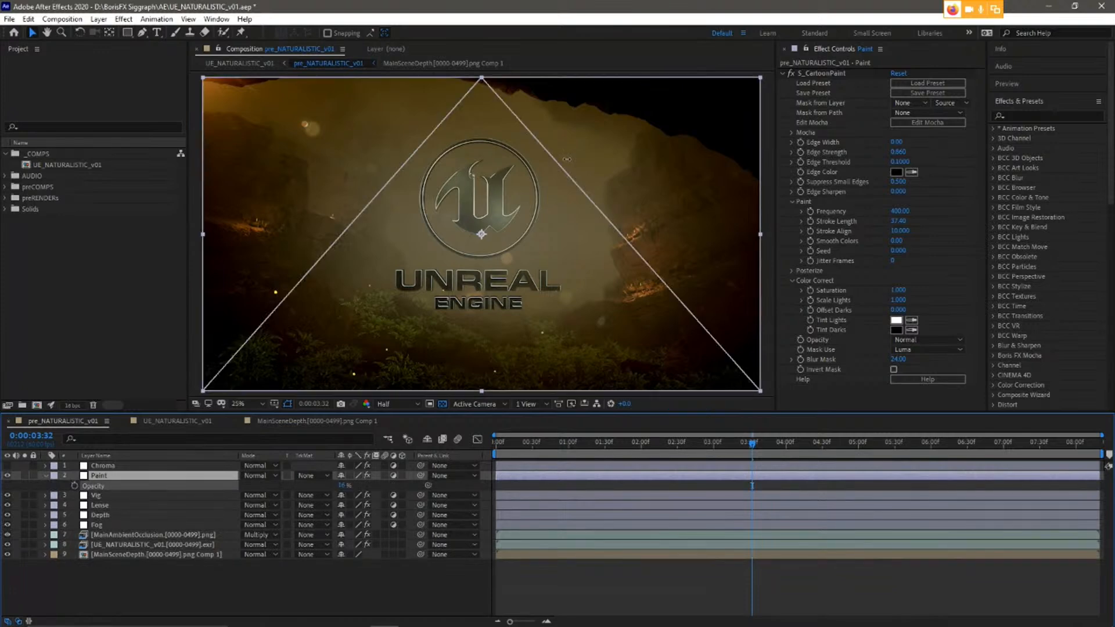
{"action": "left_click_drag", "start_coordinate": [567, 159], "coordinate": [533, 172]}
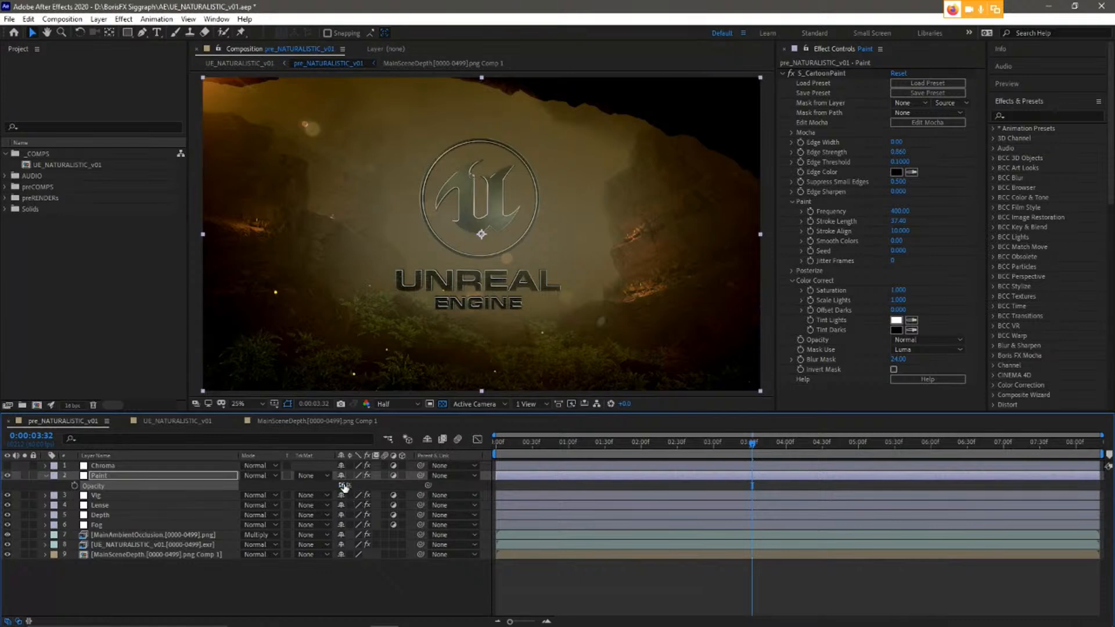
{"action": "mouse_move", "coordinate": [348, 485]}
{"action": "left_mouse_down"}
{"action": "mouse_move", "coordinate": [361, 485]}
{"action": "mouse_move", "coordinate": [352, 485]}
{"action": "left_mouse_up"}
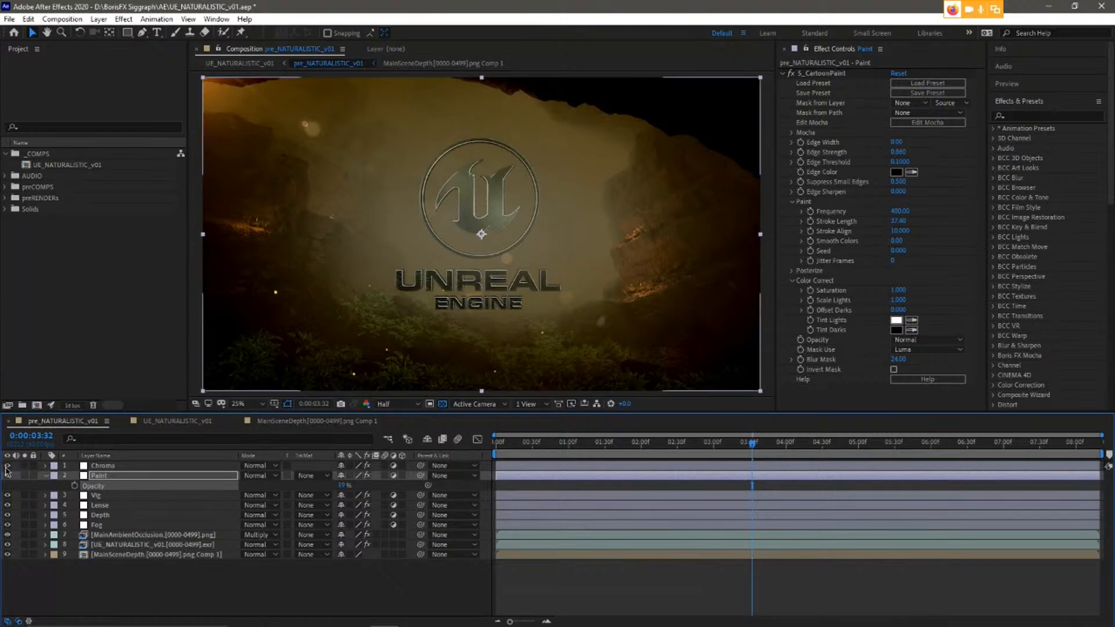
Load the Subtle Warp preset into the Chroma layer's S_WarpChroma effect.
{"action": "left_click", "coordinate": [105, 467]}
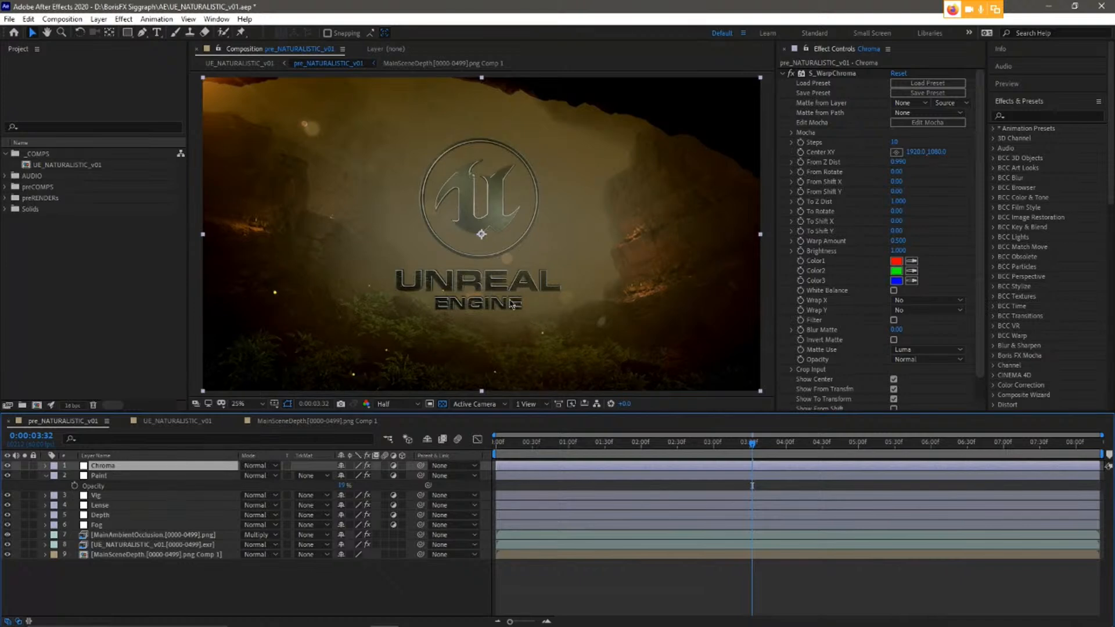
{"action": "left_click", "coordinate": [905, 85]}
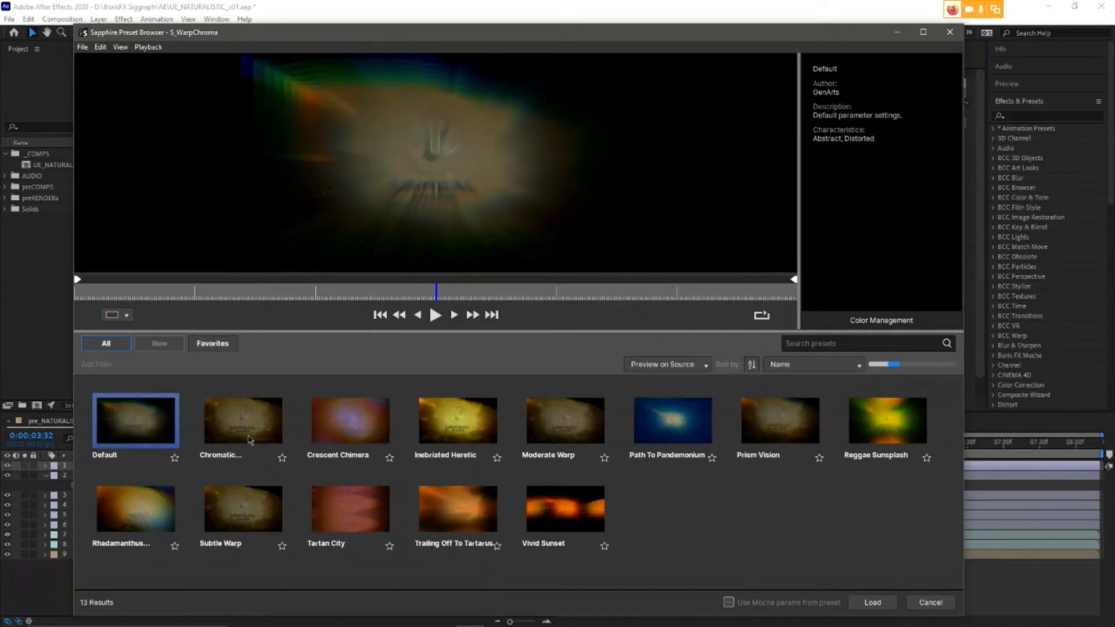
{"action": "left_click", "coordinate": [242, 526]}
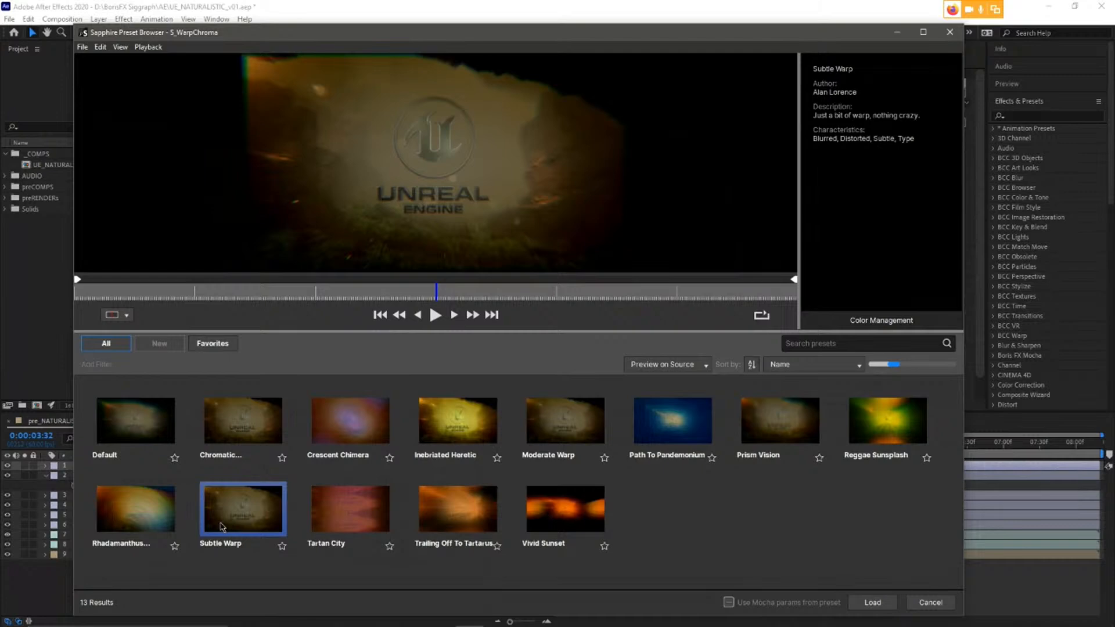
{"action": "left_click", "coordinate": [873, 603]}
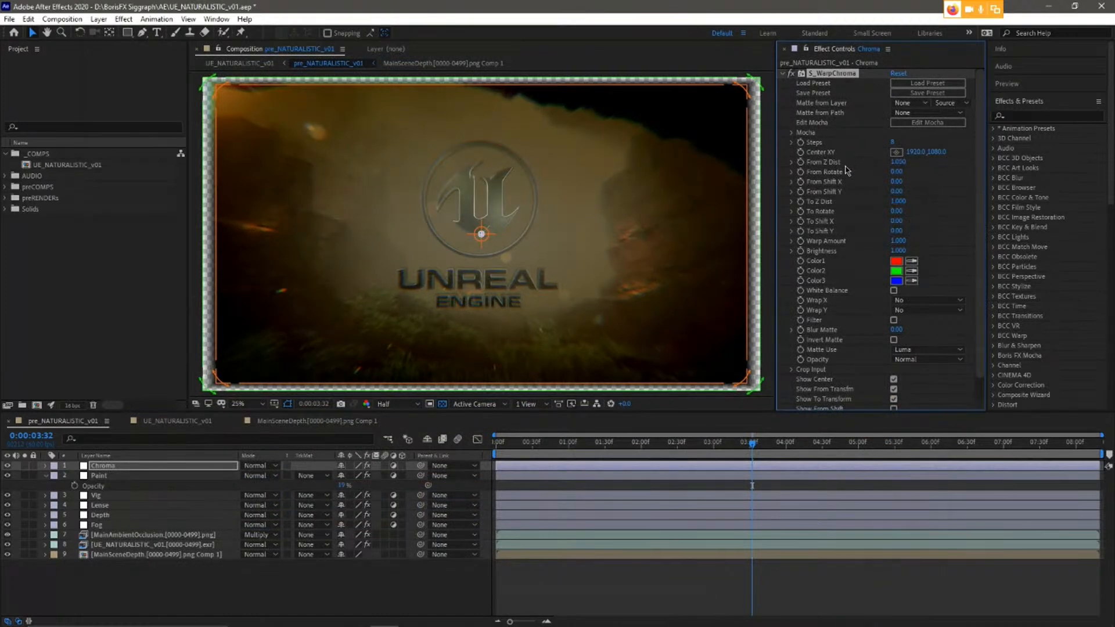
Try a From Z Dist of 1.010 on the Chroma warp, and undo it together with the Subtle Warp preset changes.
{"action": "left_click_drag", "start_coordinate": [893, 163], "coordinate": [900, 167]}
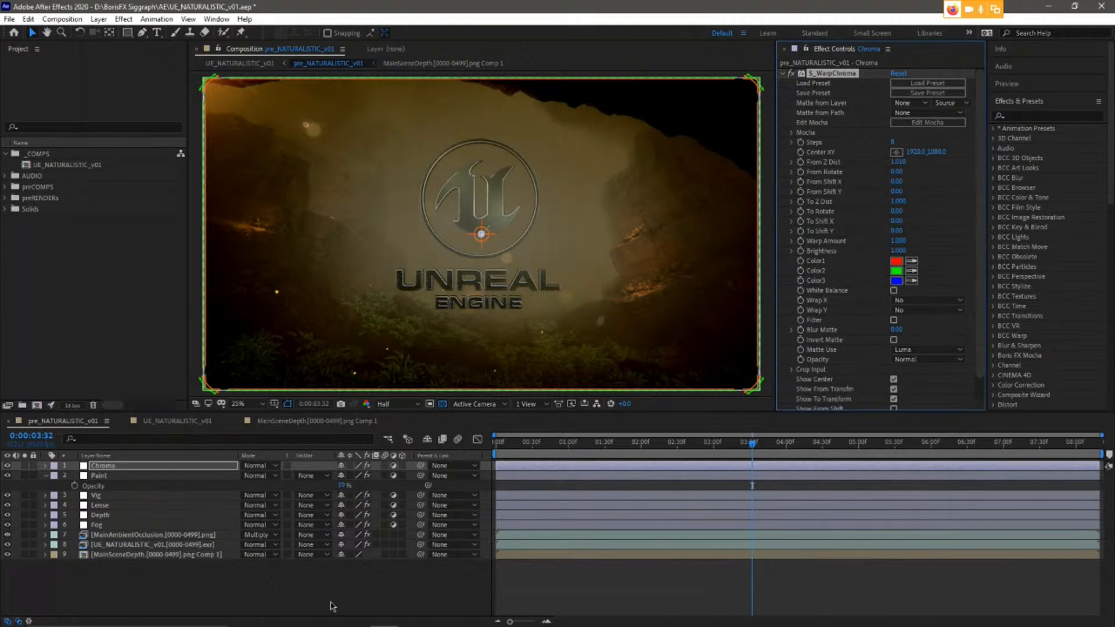
{"action": "left_click", "coordinate": [352, 604]}
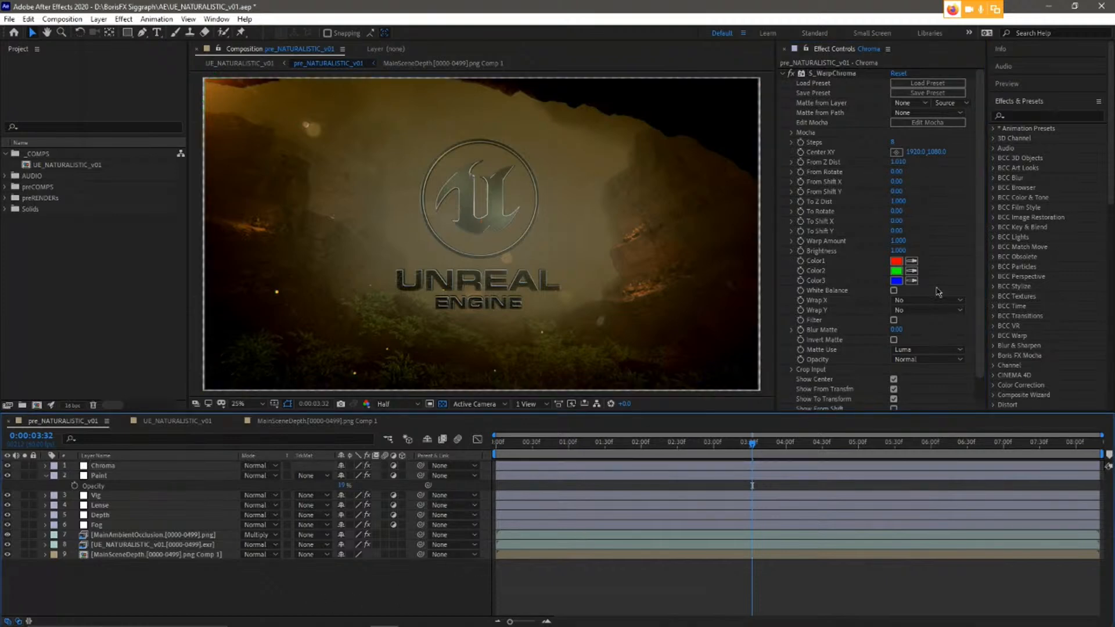
{"action": "scroll", "coordinate": [865, 317], "scroll_direction": "down", "scroll_amount": 1}
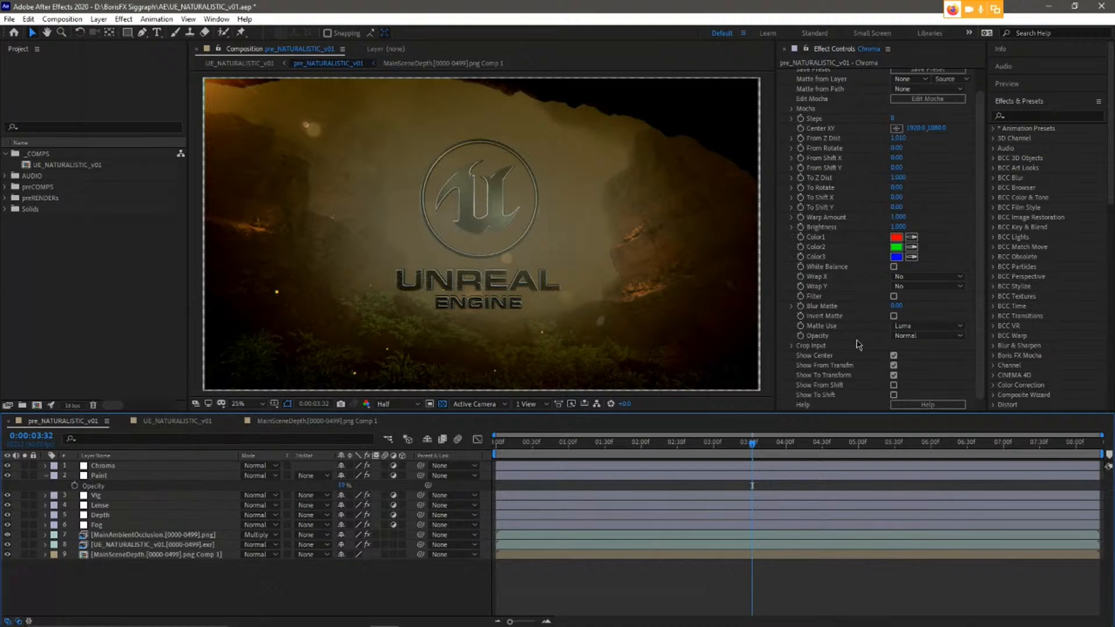
{"action": "key", "text": "ctrl+z"}
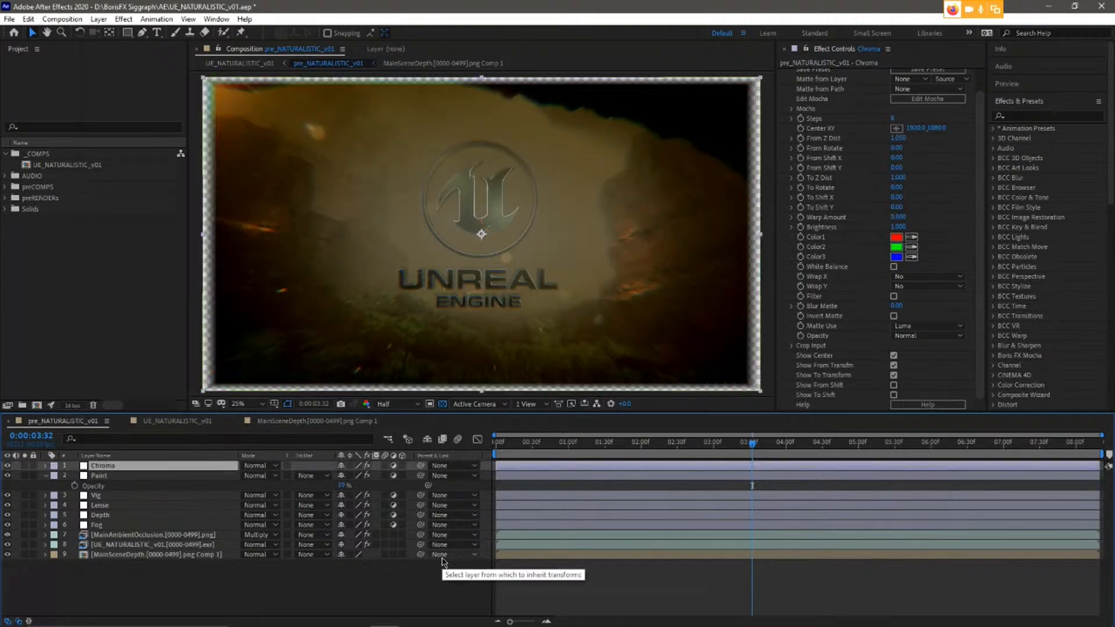
{"action": "key", "text": "ctrl+z"}
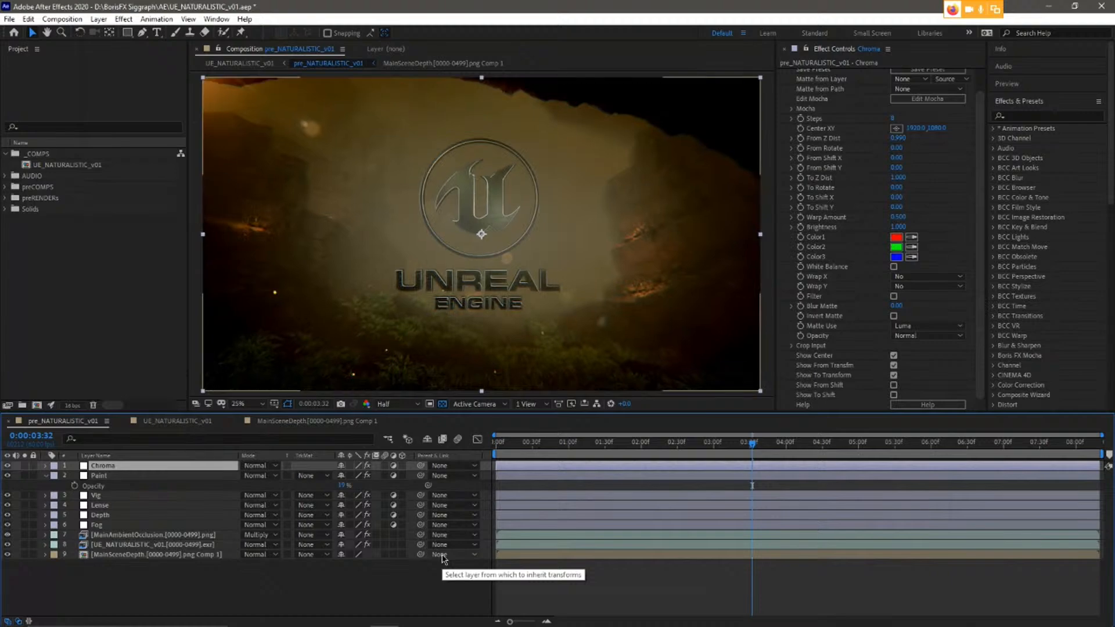